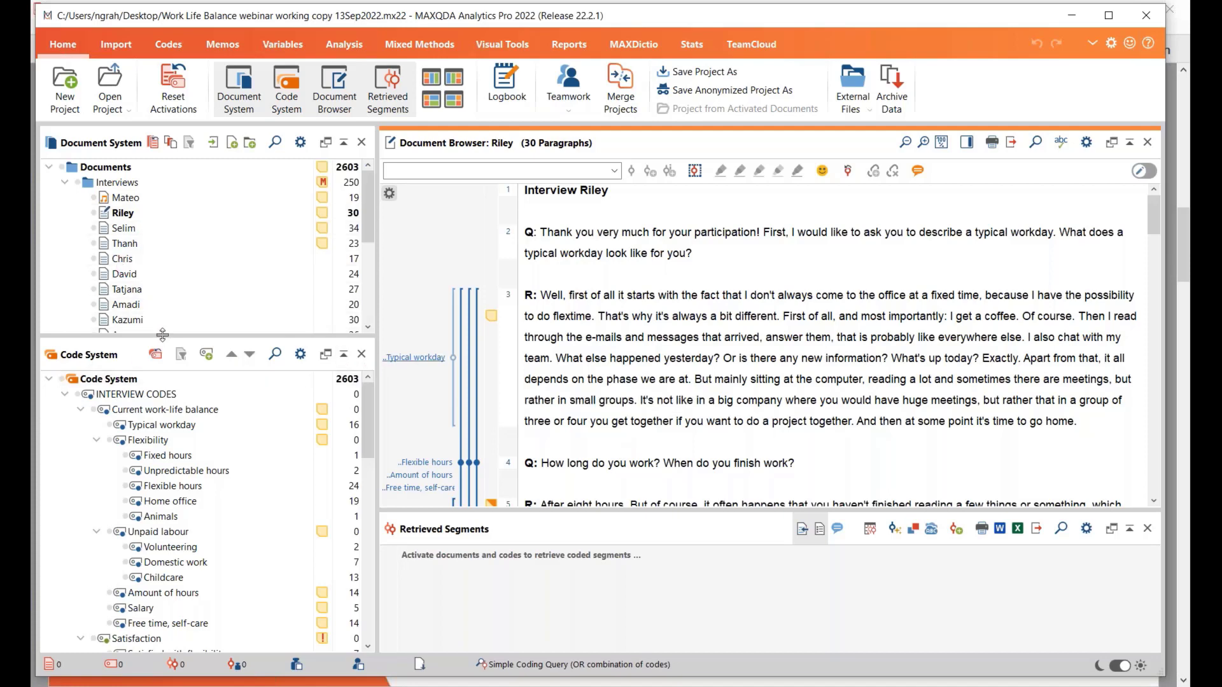
Make the Document System pane slightly taller, and view the "Summary of suitable functions" slide in Acrobat Reader before returning to MAXQDA
{"action": "left_click_drag", "start_coordinate": [163, 332], "coordinate": [163, 352]}
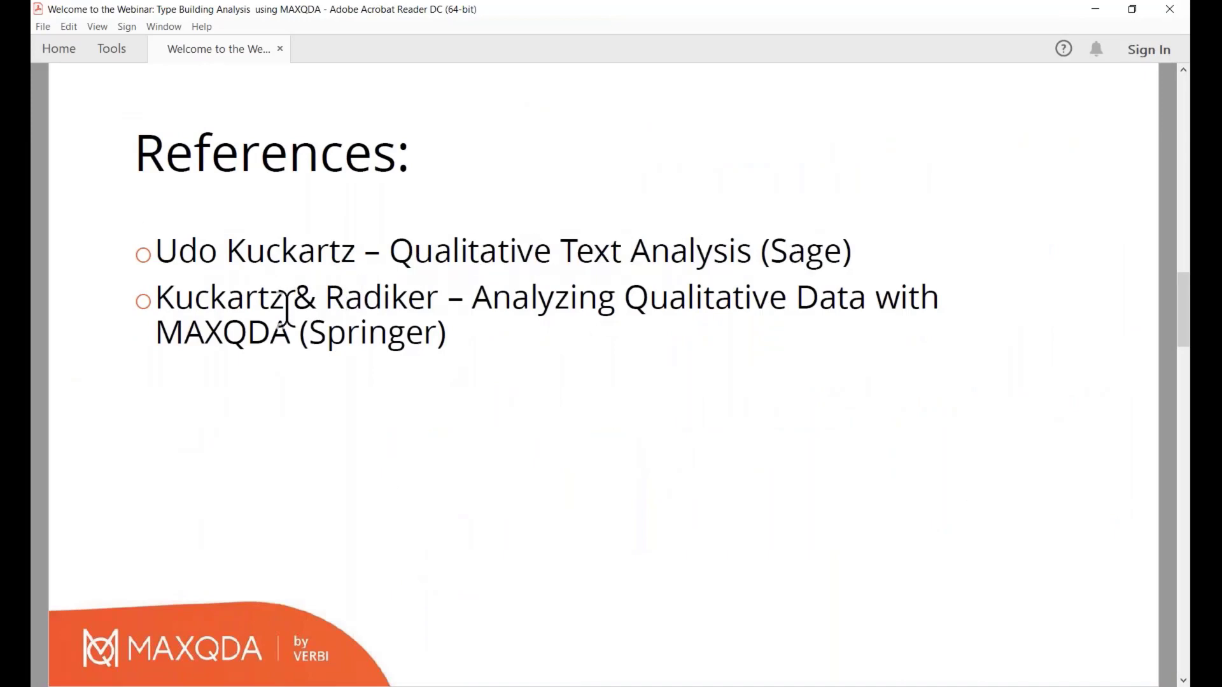
{"action": "scroll", "coordinate": [240, 327], "scroll_direction": "up", "scroll_amount": 1}
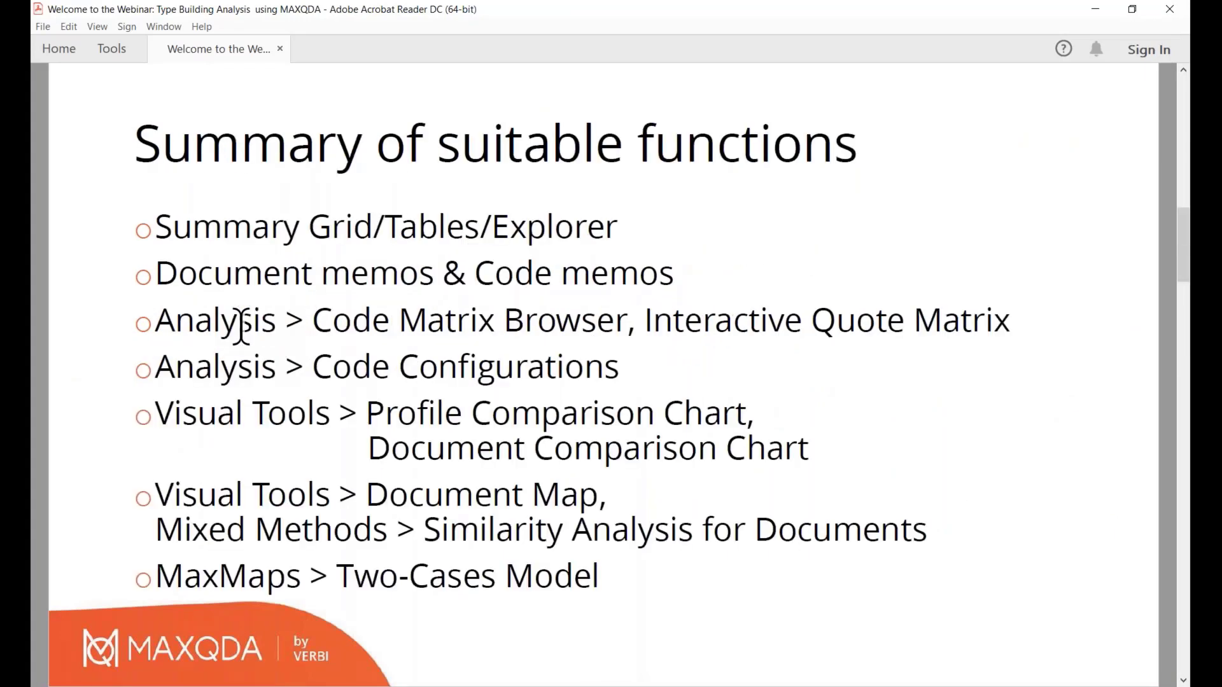
{"action": "key", "text": "alt+Tab"}
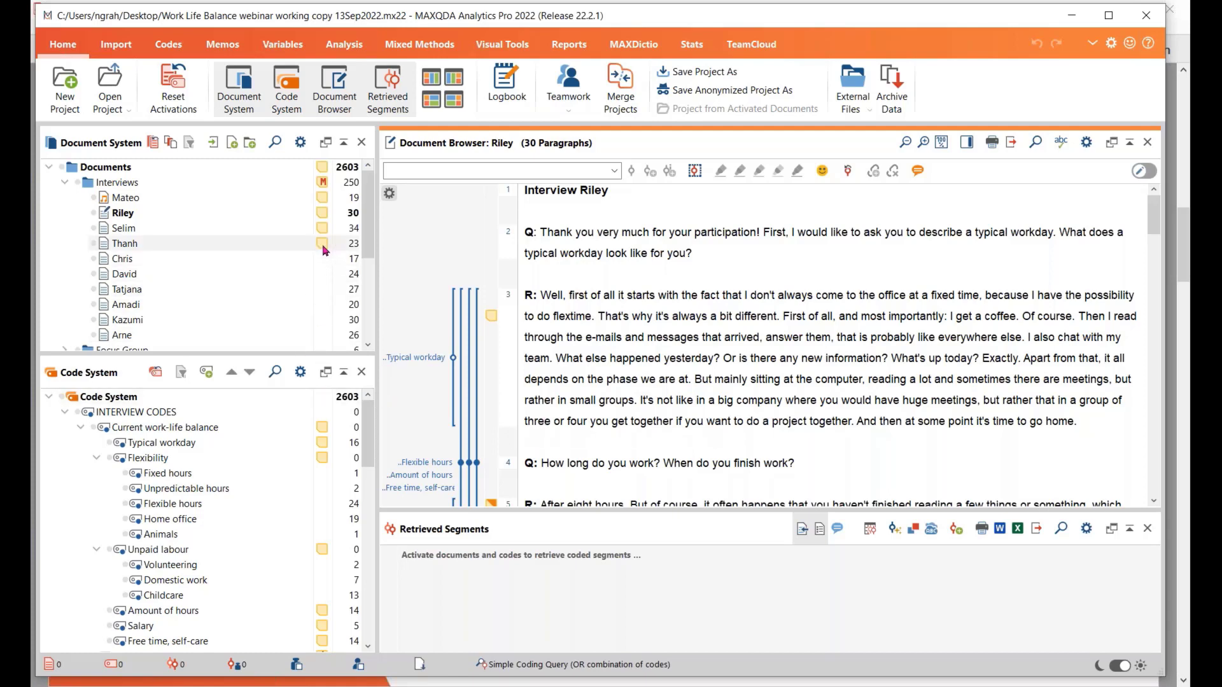
Open the document memo of the fourth interview in the Interviews folder, read it and close it
{"action": "mouse_move", "coordinate": [323, 251]}
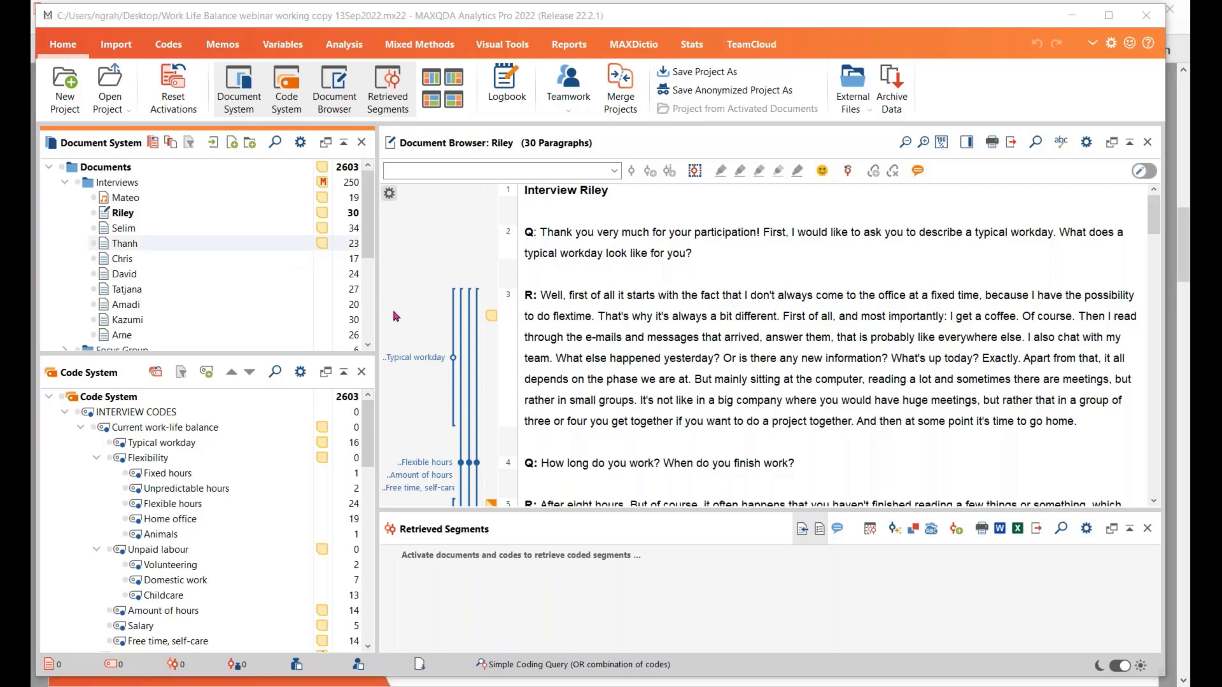
{"action": "double_click", "coordinate": [322, 244]}
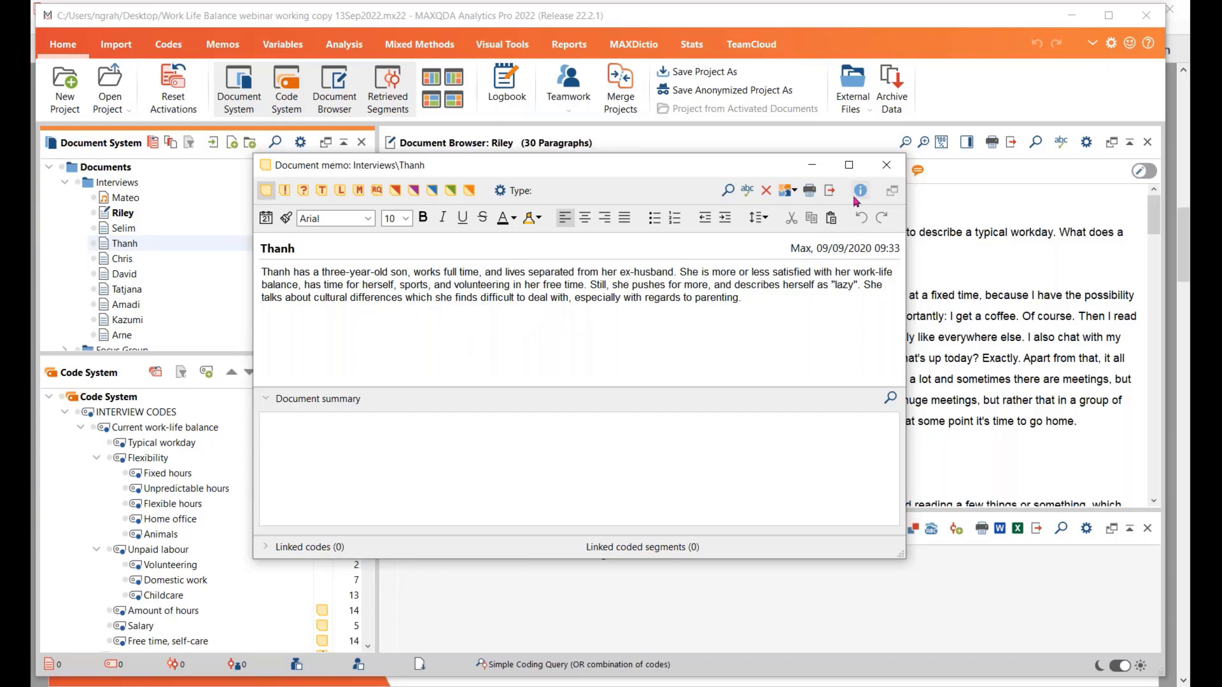
{"action": "left_click", "coordinate": [886, 165]}
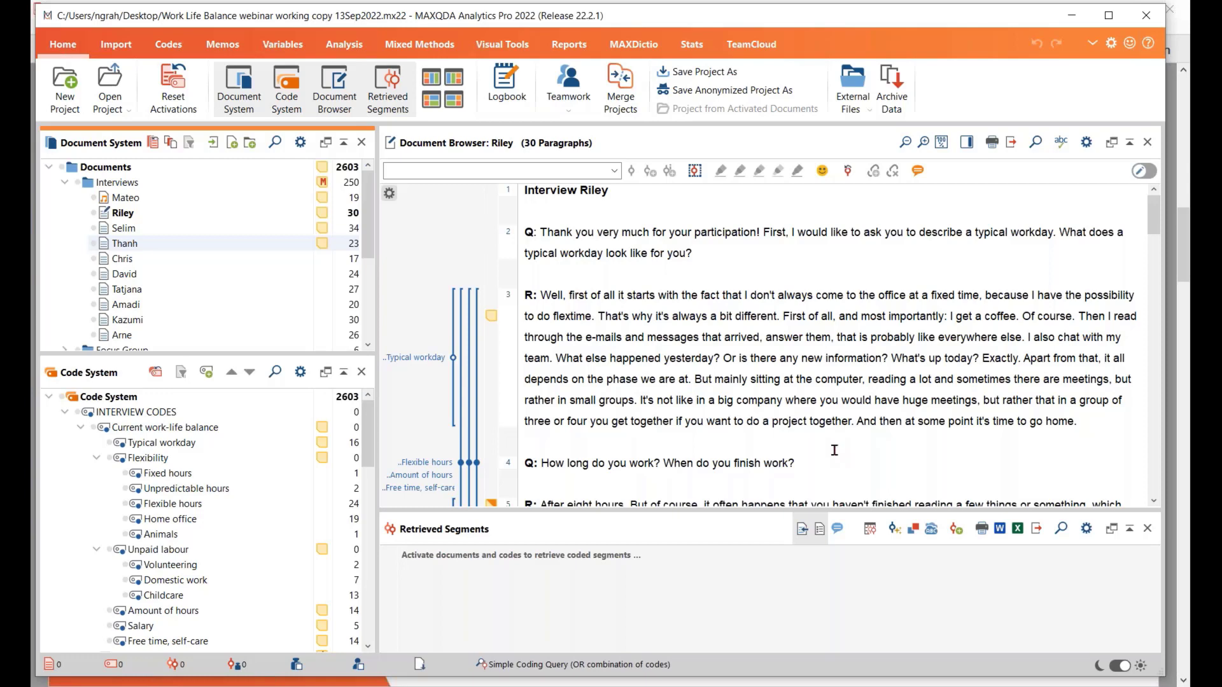
{"action": "left_click", "coordinate": [171, 601]}
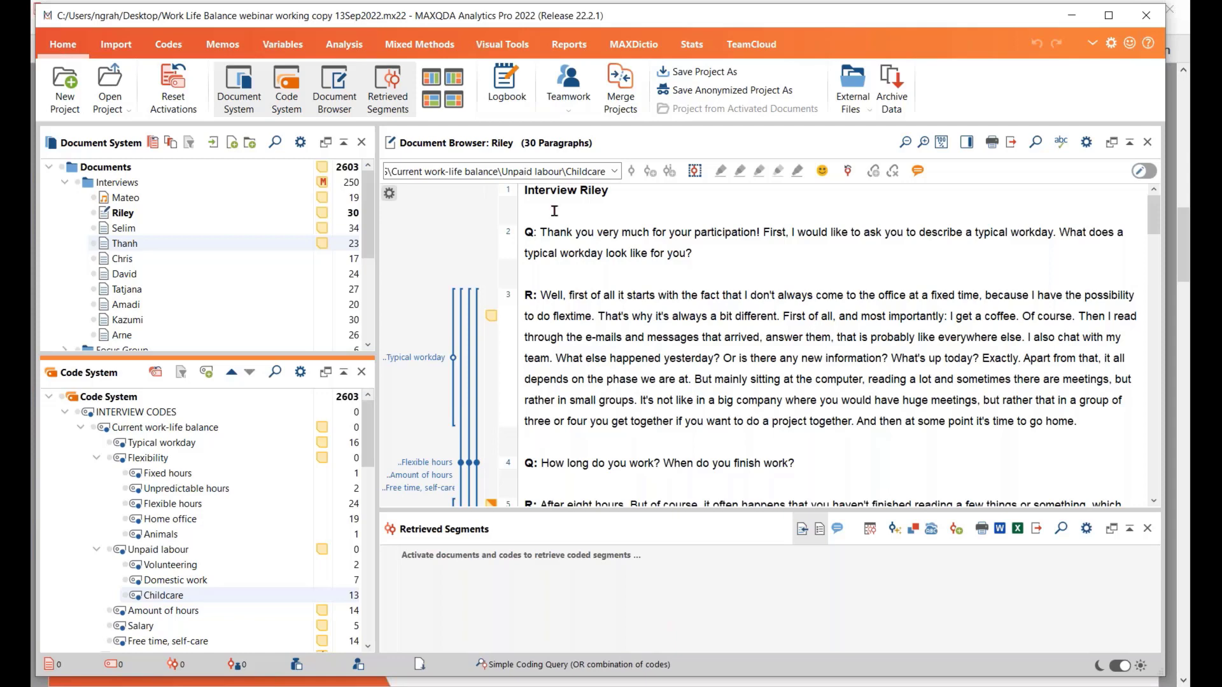
{"action": "left_click", "coordinate": [349, 53]}
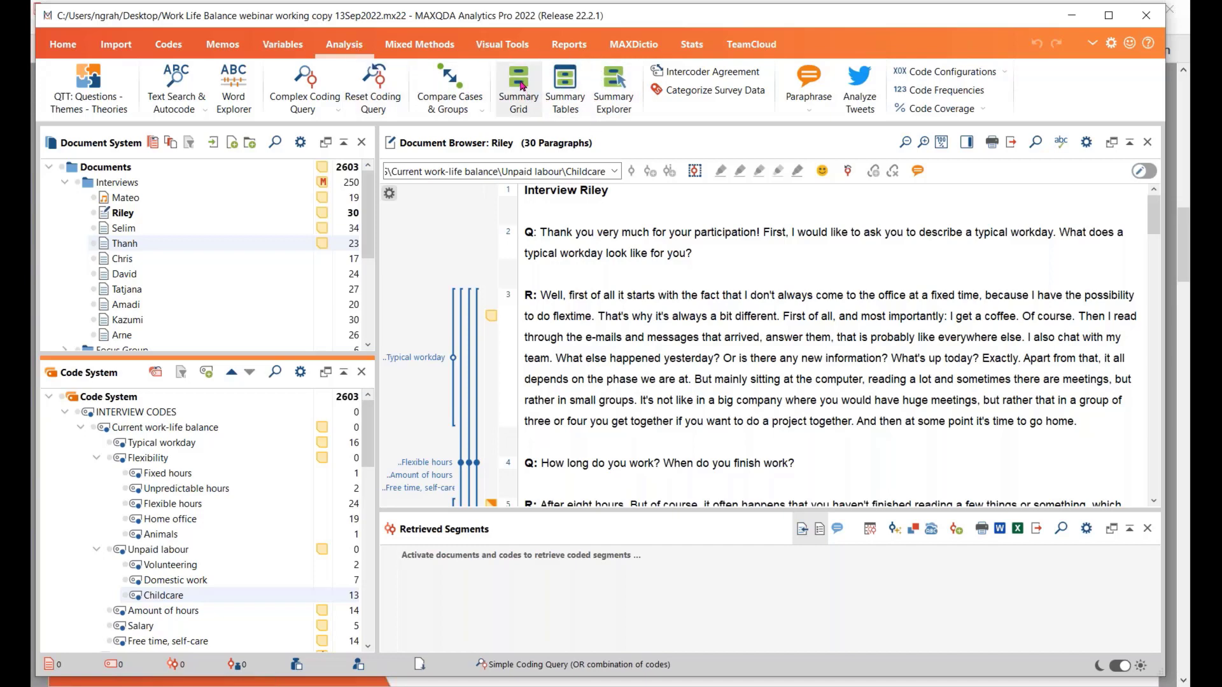
{"action": "left_click", "coordinate": [526, 113]}
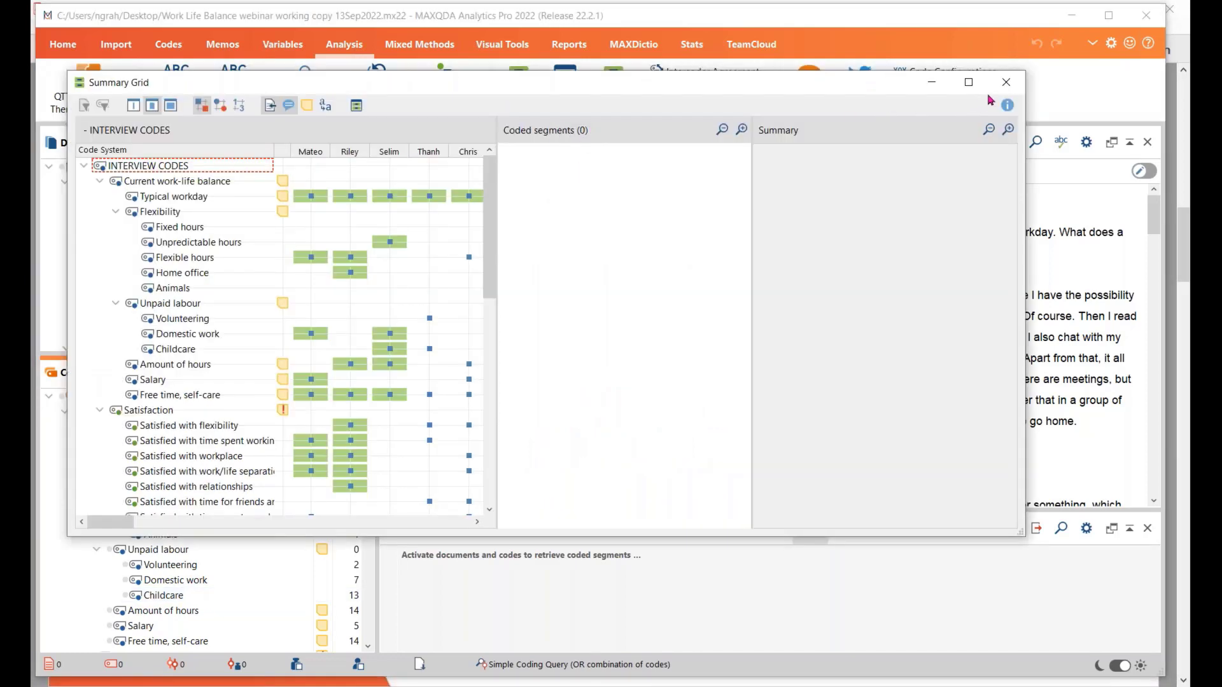
{"action": "left_click", "coordinate": [1006, 82]}
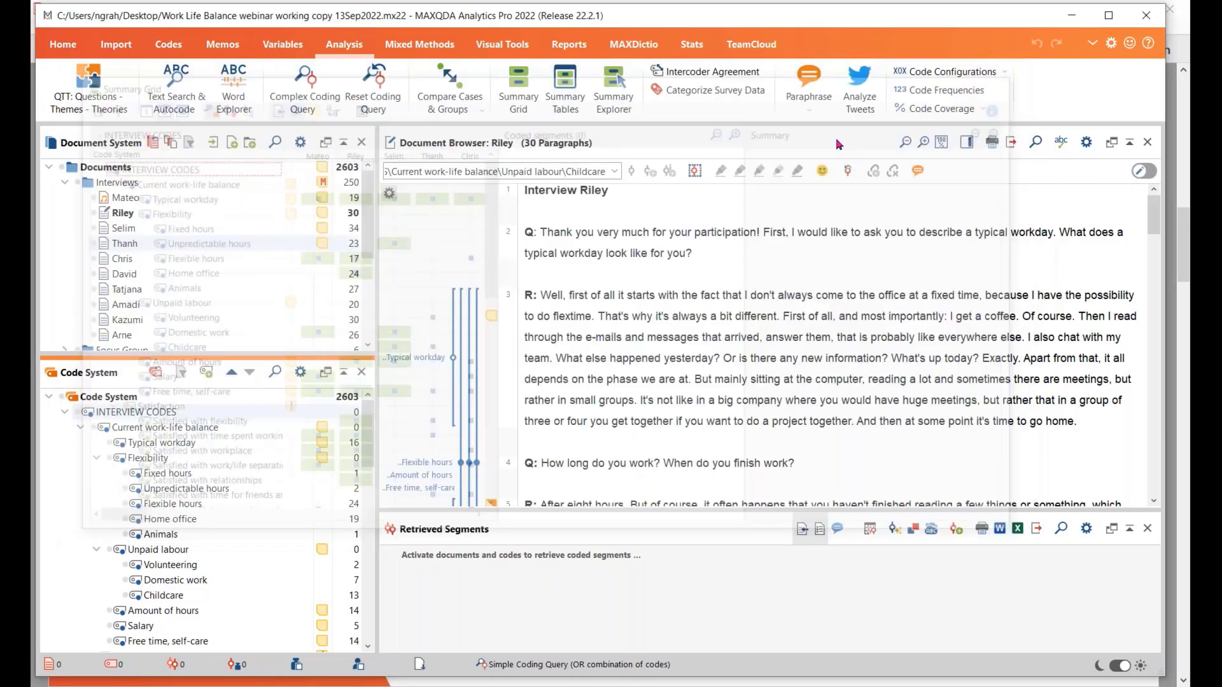
Activate the code Current work-life balance with its subcodes and open the Summary Grid for the activated interviews and codes
{"action": "left_click", "coordinate": [101, 431]}
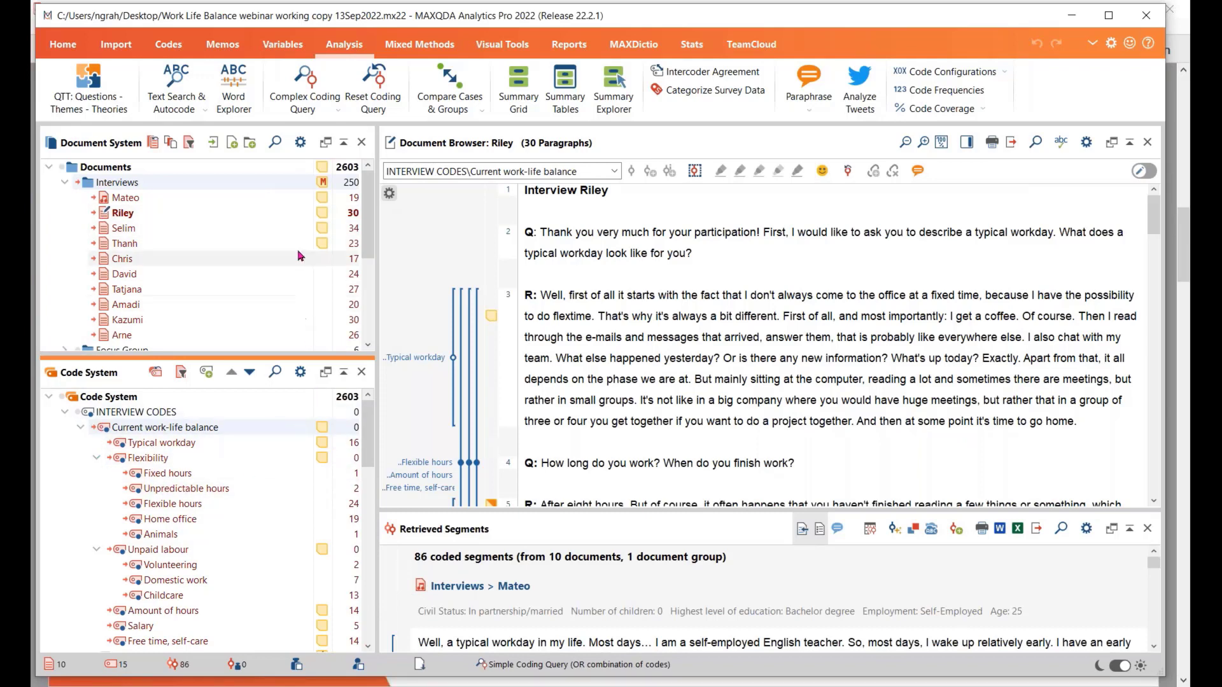
{"action": "left_click", "coordinate": [519, 82]}
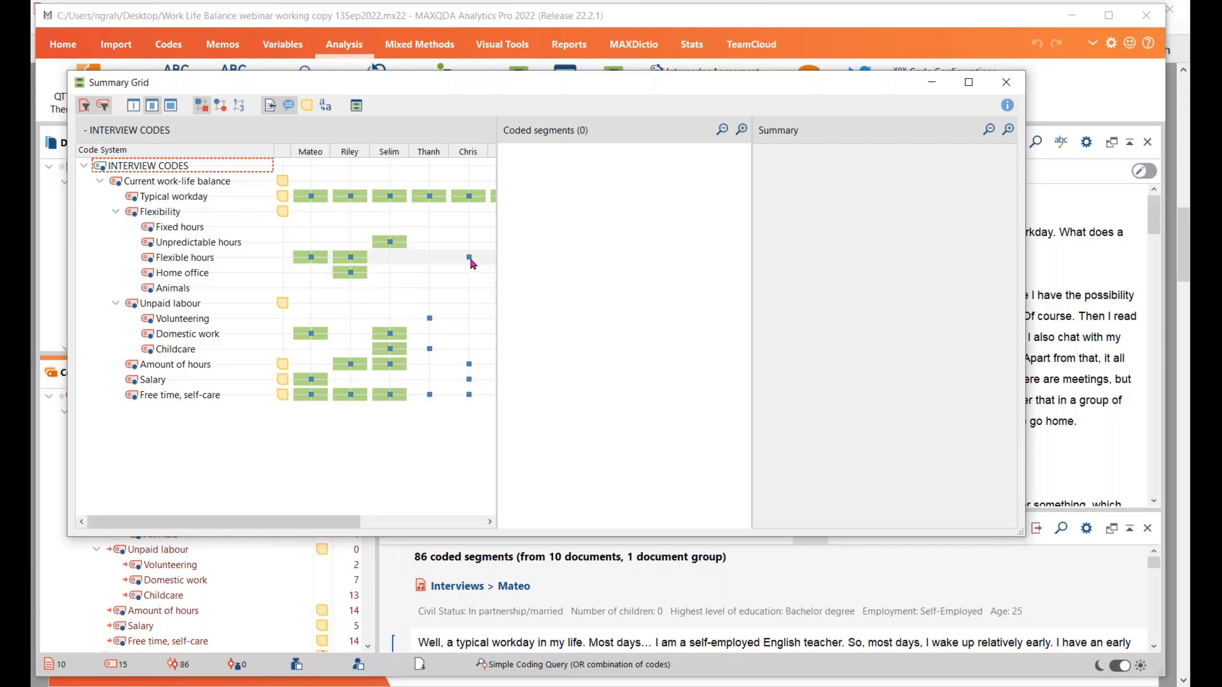
View the coded segment and existing summary for the third interview under Unpredictable hours
{"action": "mouse_move", "coordinate": [471, 261]}
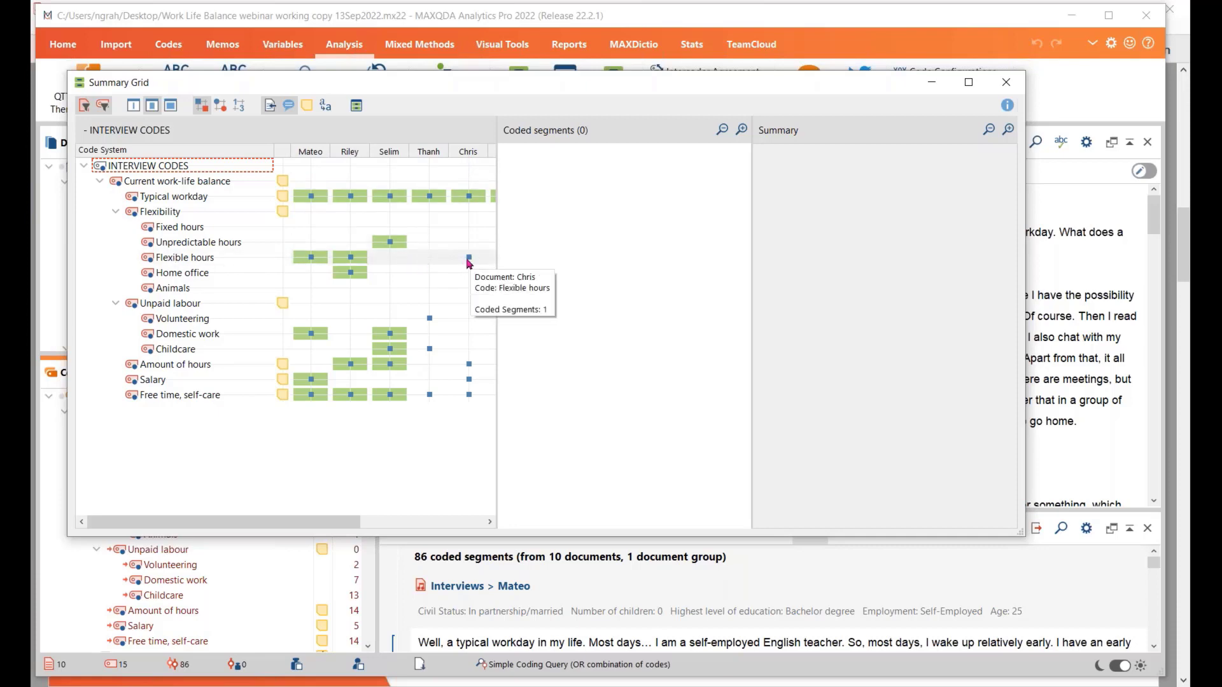
{"action": "mouse_move", "coordinate": [394, 247]}
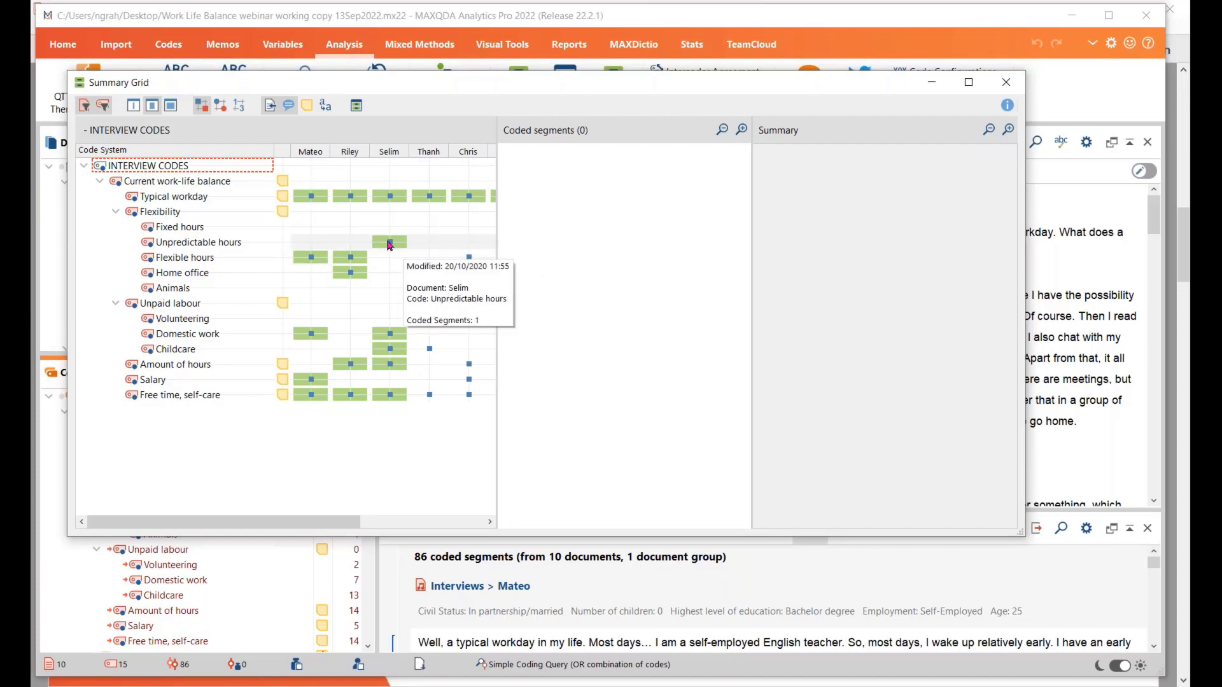
{"action": "left_click", "coordinate": [390, 243]}
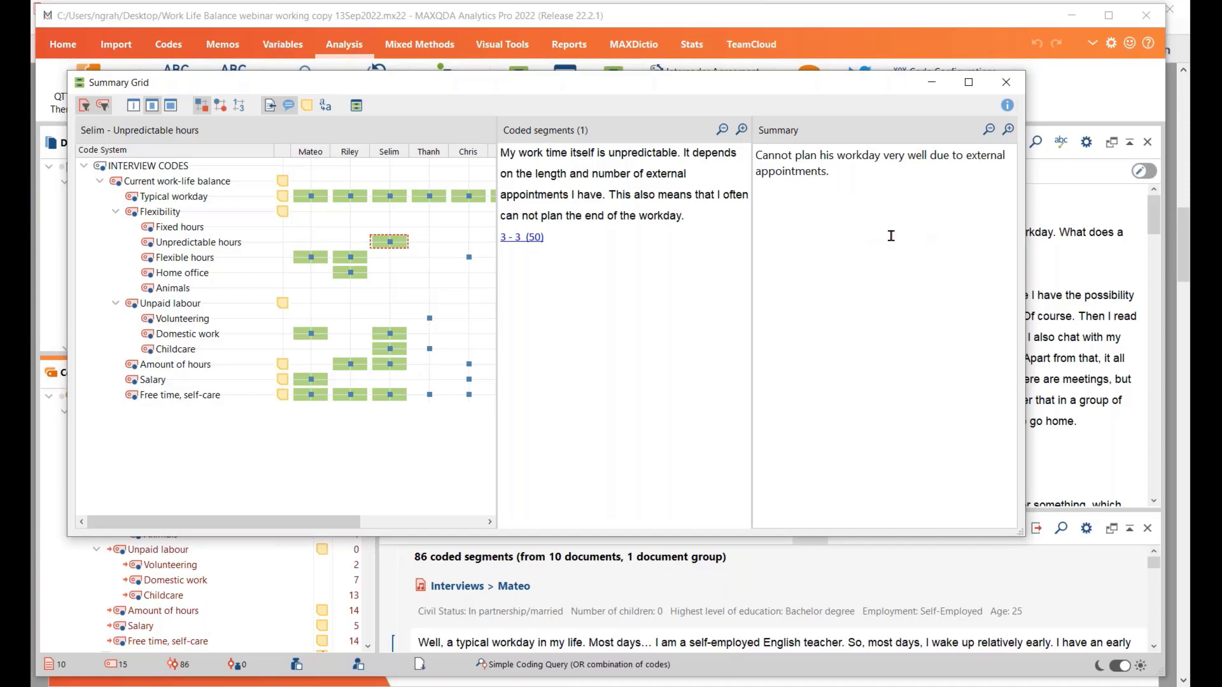
Write a summary for the fourth interview's Volunteering segments, giving the interviewee's first name followed by "'s views on volunteering."
{"action": "left_click", "coordinate": [430, 320]}
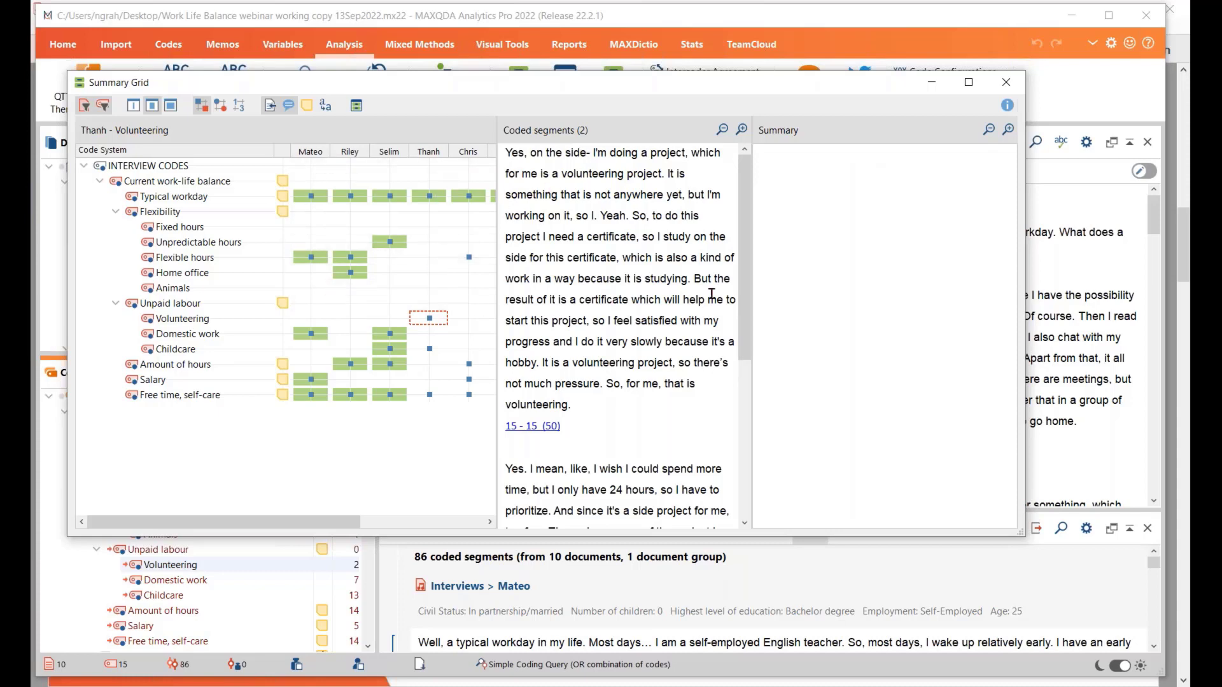
{"action": "mouse_move", "coordinate": [745, 290]}
{"action": "left_mouse_down"}
{"action": "mouse_move", "coordinate": [746, 444]}
{"action": "mouse_move", "coordinate": [746, 283]}
{"action": "left_mouse_up"}
{"action": "type", "text": "Thanh's"}
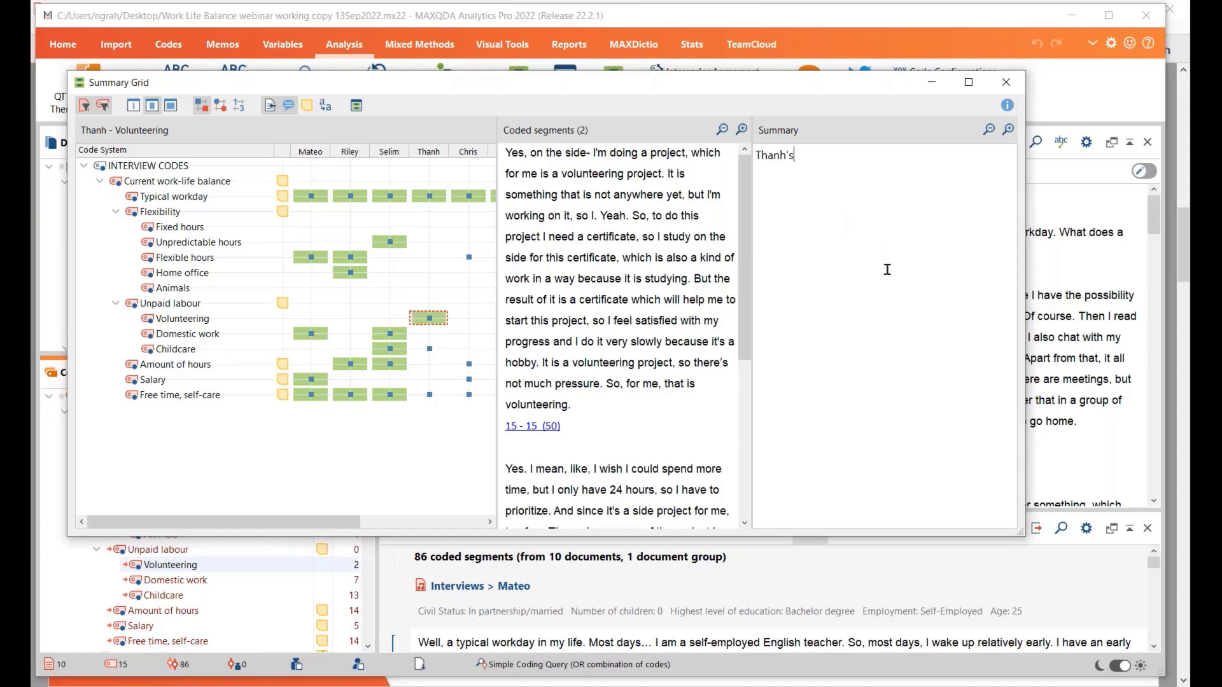
{"action": "type", "text": " vies"}
{"action": "key", "text": "BackSpace"}
{"action": "key", "text": "BackSpace"}
{"action": "type", "text": "ws on volunteering."}
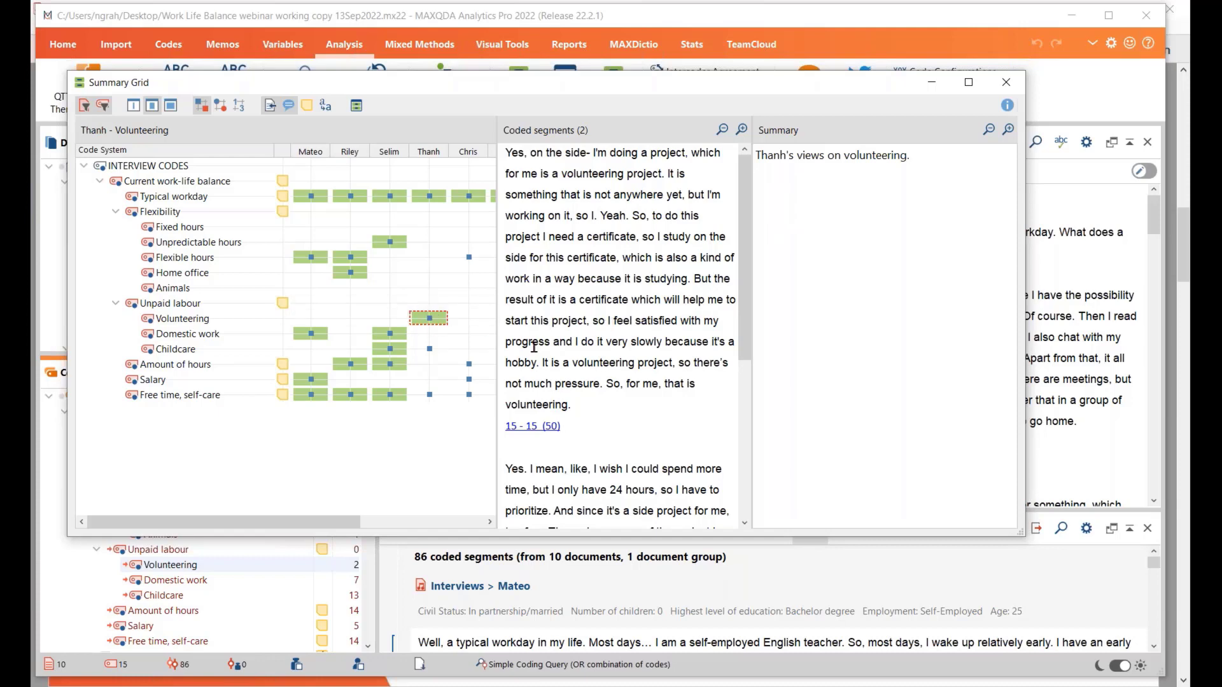
Review the third interview's coded segments and summary for Childcare, and inspect other cells of the Summary Grid
{"action": "left_click", "coordinate": [390, 349]}
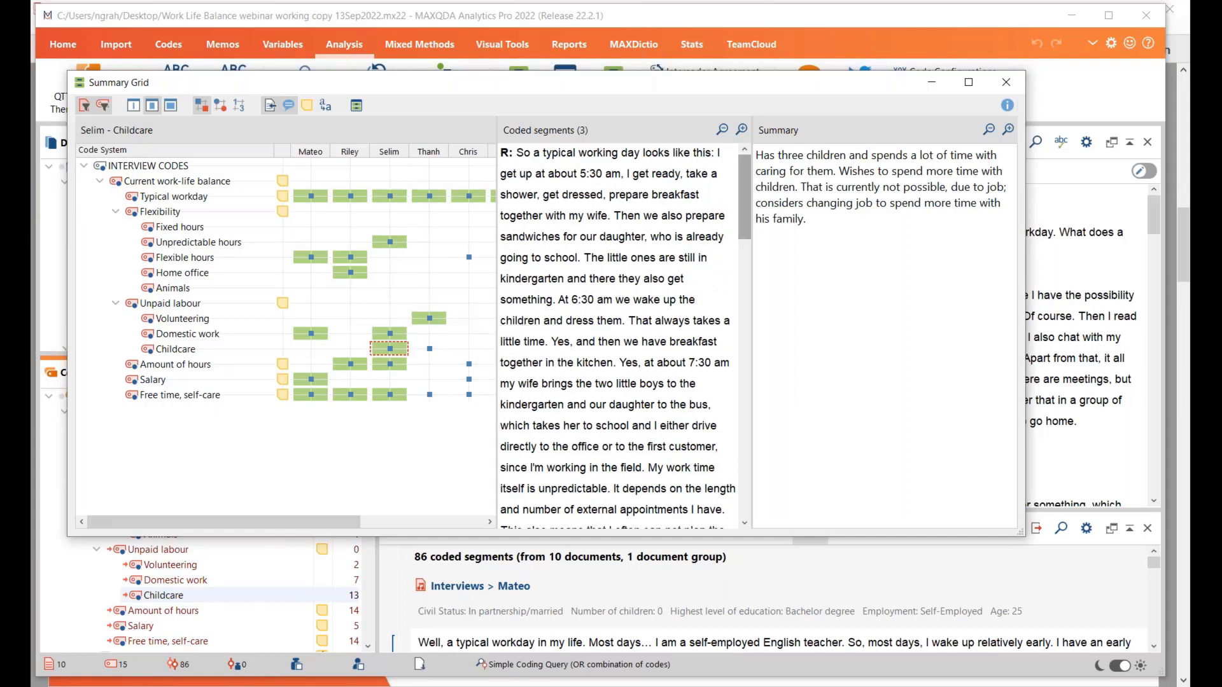
{"action": "mouse_move", "coordinate": [747, 218]}
{"action": "left_mouse_down"}
{"action": "mouse_move", "coordinate": [746, 481]}
{"action": "mouse_move", "coordinate": [746, 204]}
{"action": "left_mouse_up"}
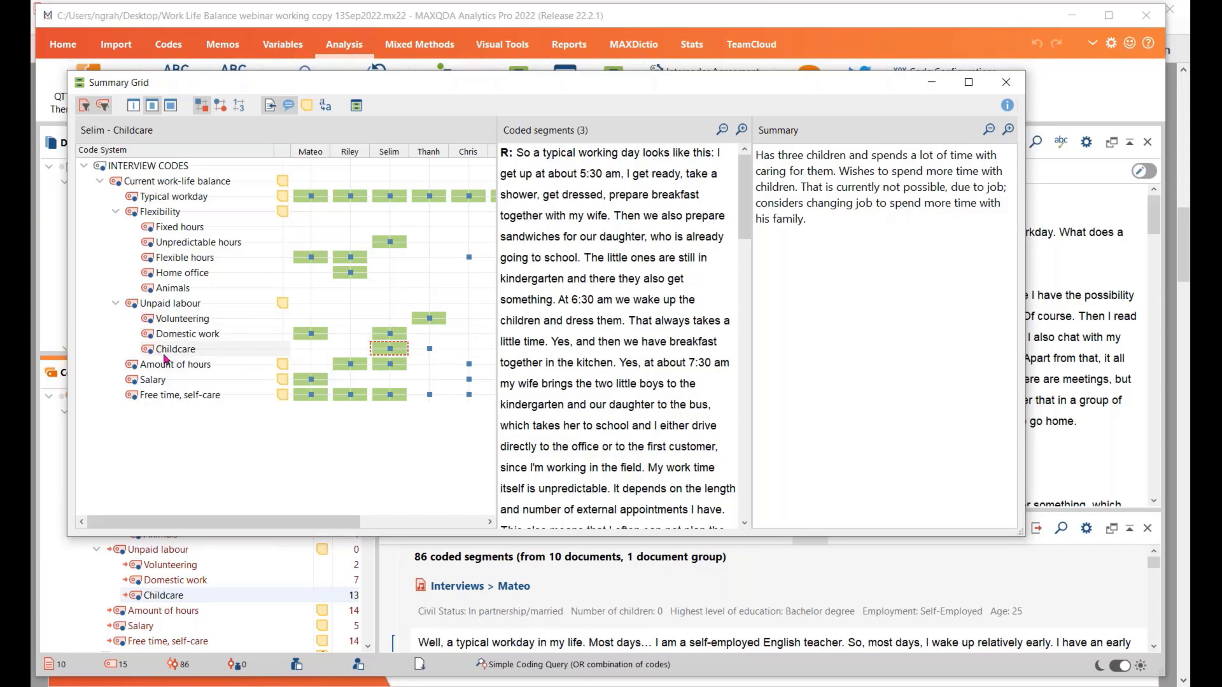
{"action": "mouse_move", "coordinate": [396, 371]}
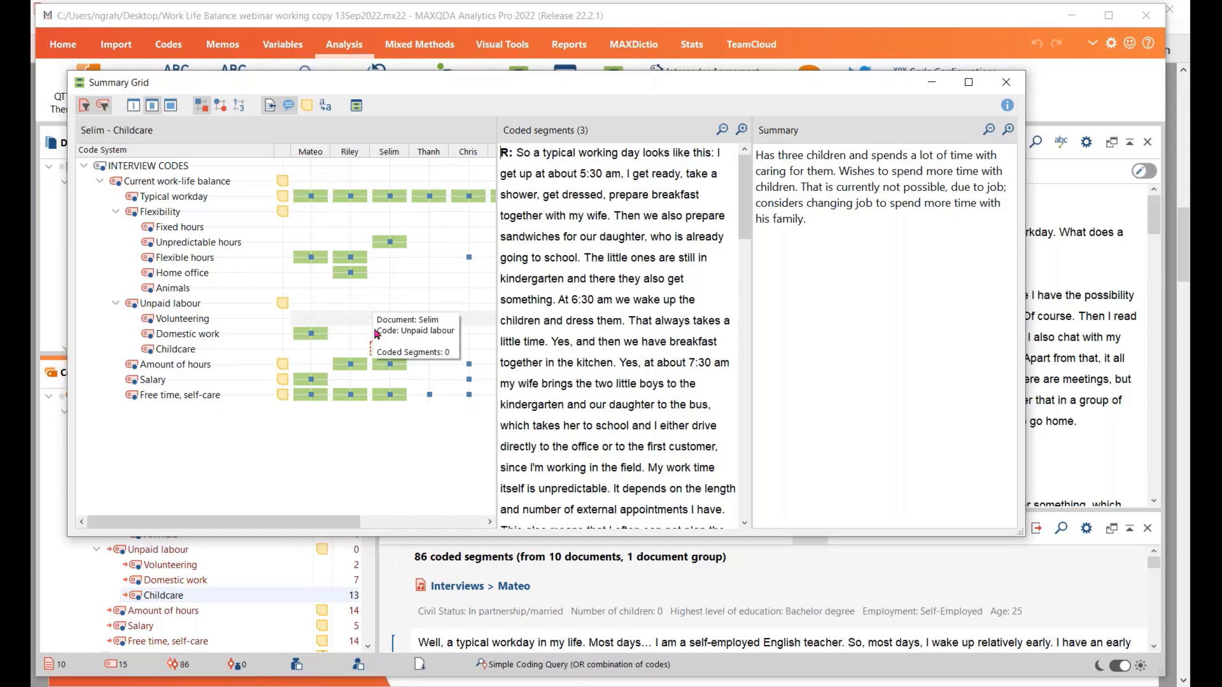
{"action": "mouse_move", "coordinate": [391, 396]}
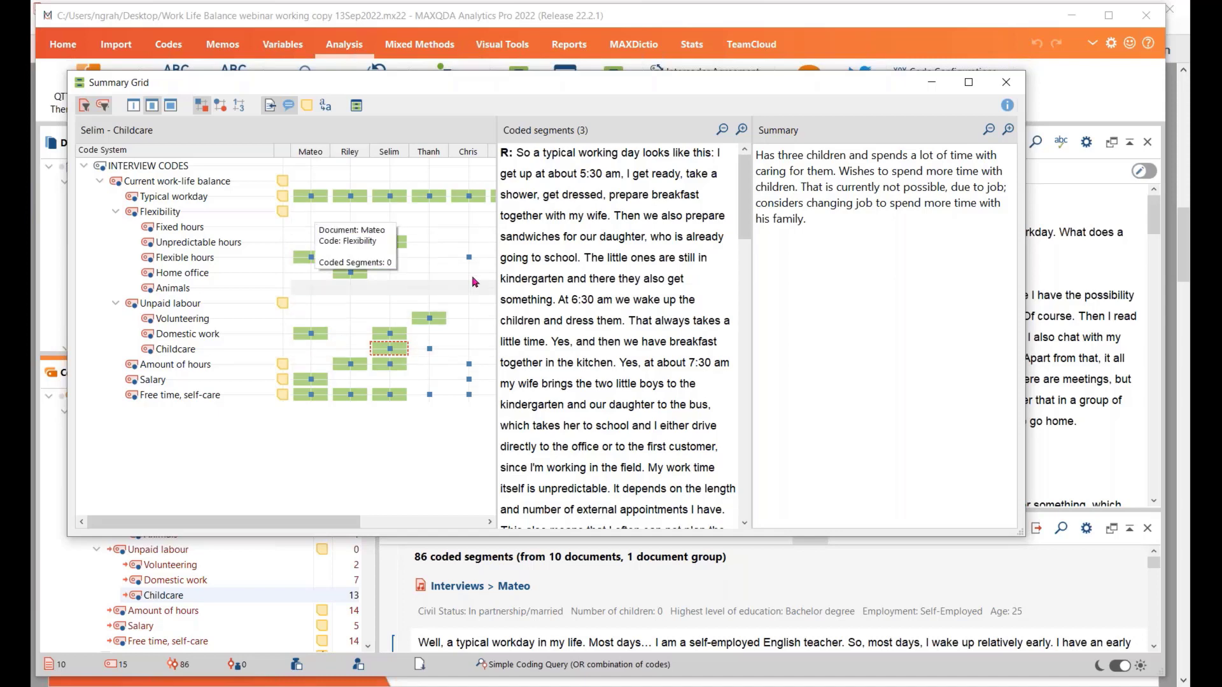
{"action": "mouse_move", "coordinate": [473, 266]}
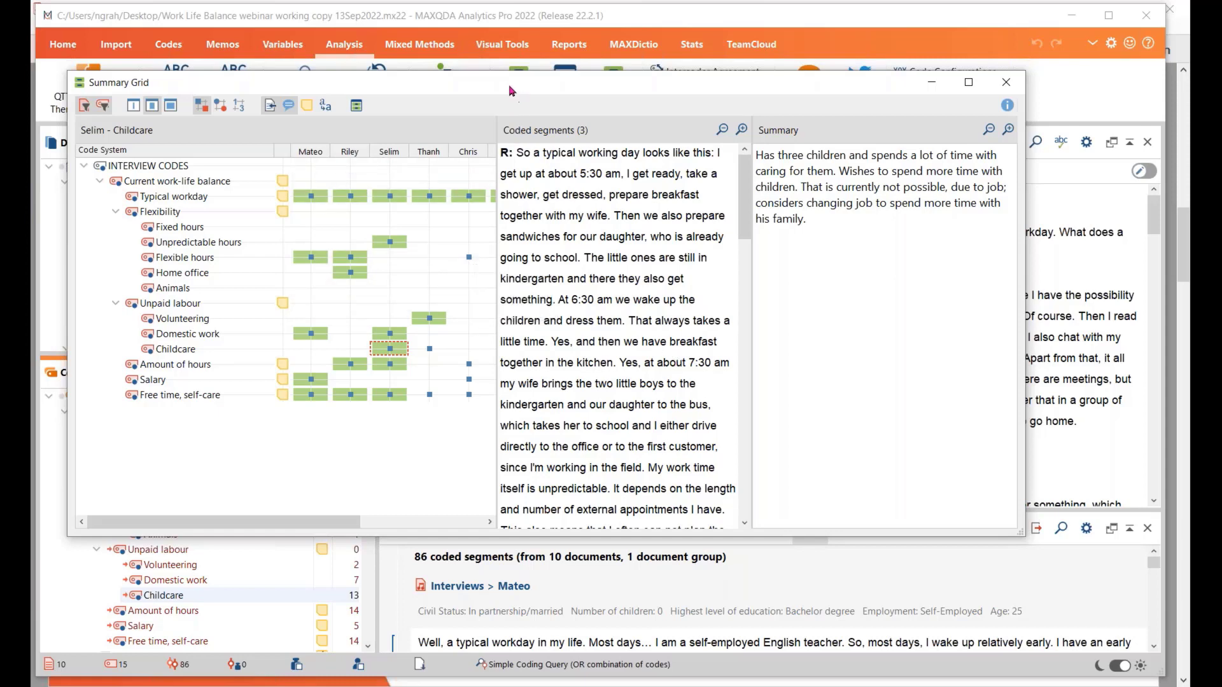
Open the Summary Tables from the Summary Grid and look through the Work-life Balance, Typical Workdays (All interviews) and Time and childcare tables
{"action": "left_click_drag", "start_coordinate": [507, 87], "coordinate": [508, 146]}
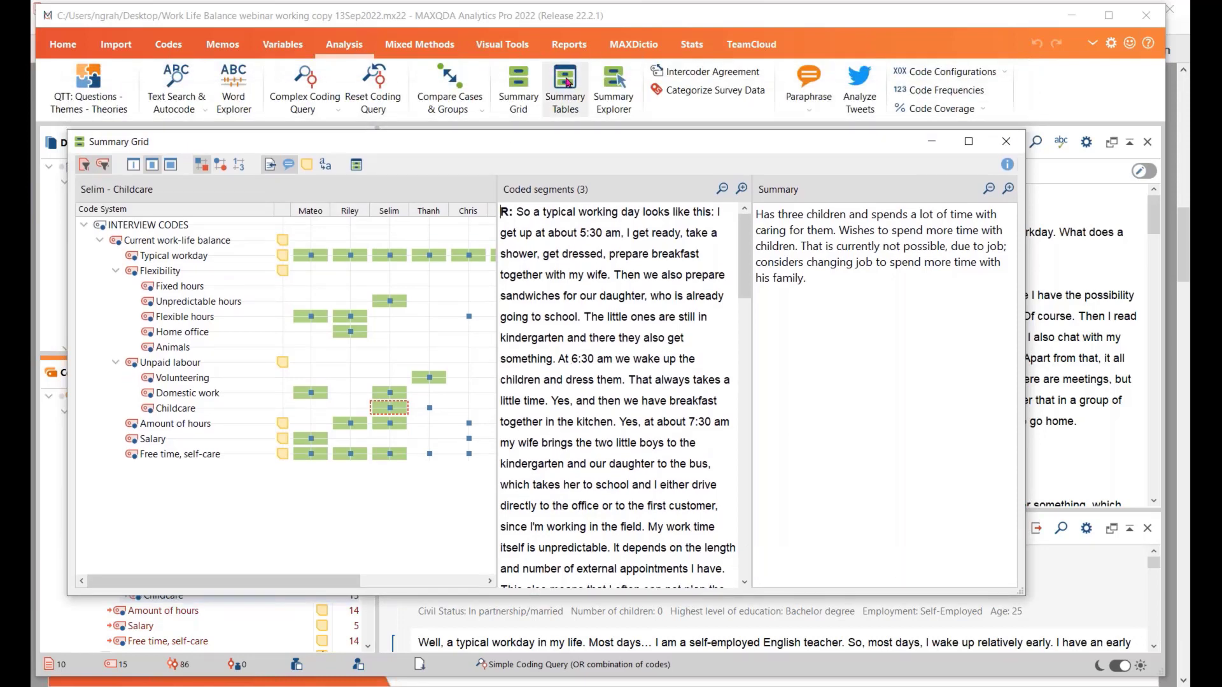
{"action": "left_click", "coordinate": [357, 165]}
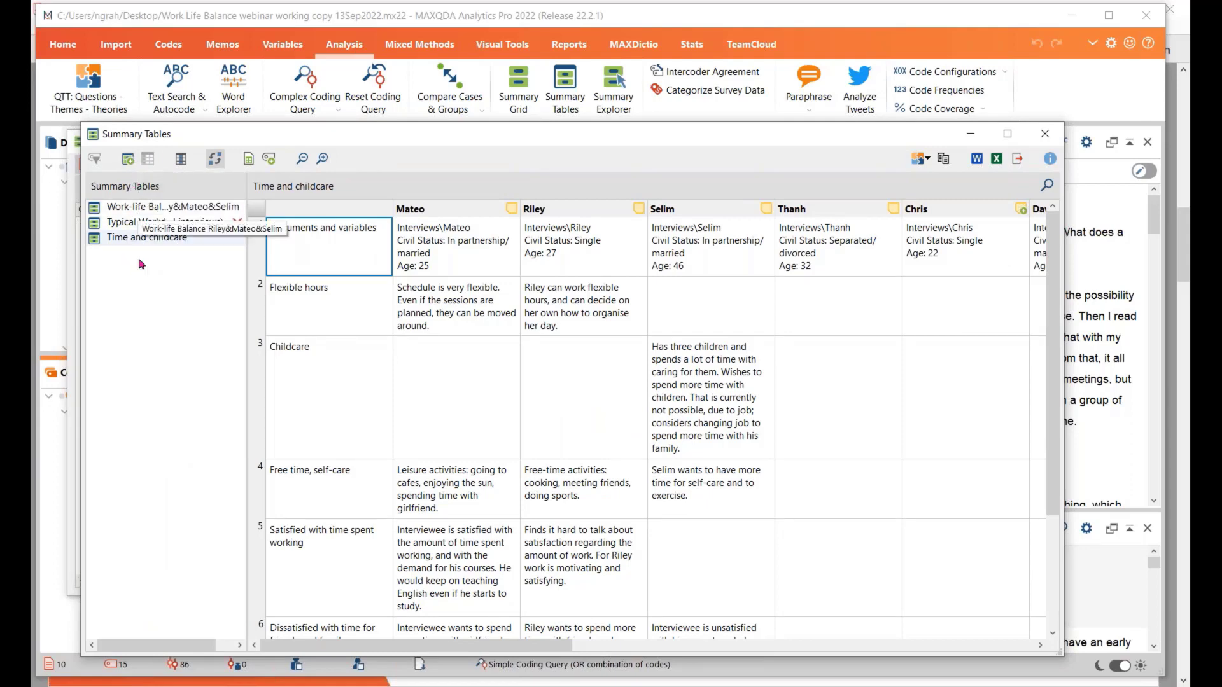
{"action": "left_click", "coordinate": [147, 207]}
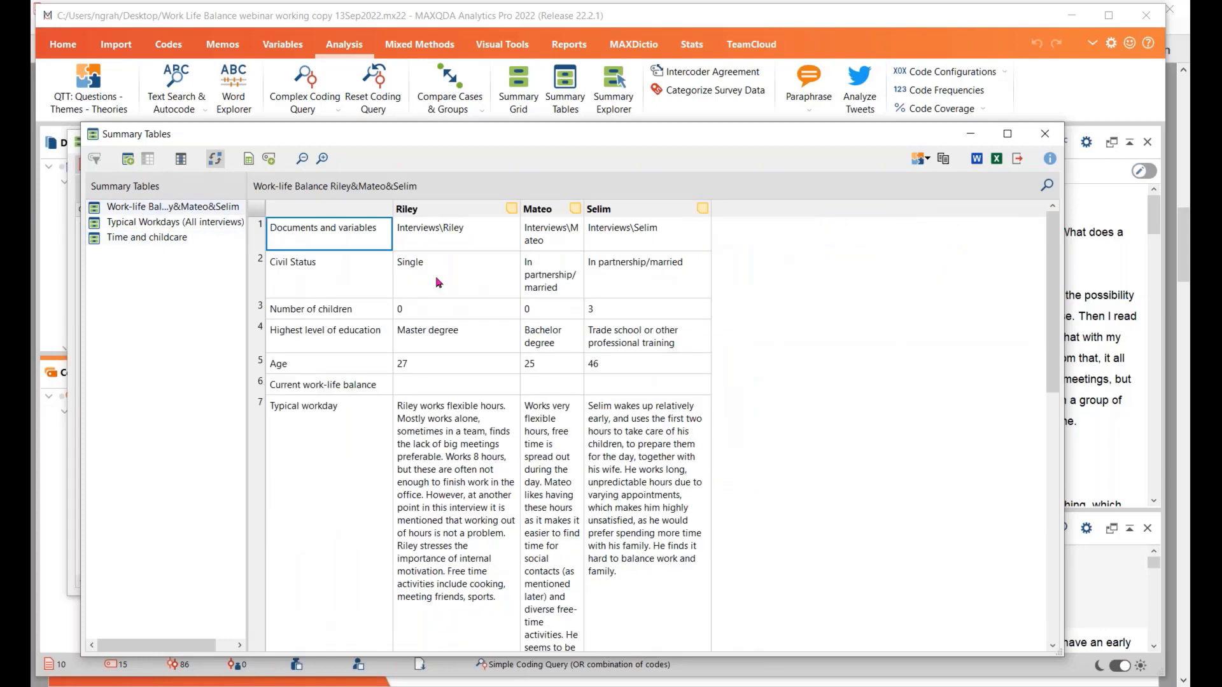
{"action": "left_click", "coordinate": [164, 224]}
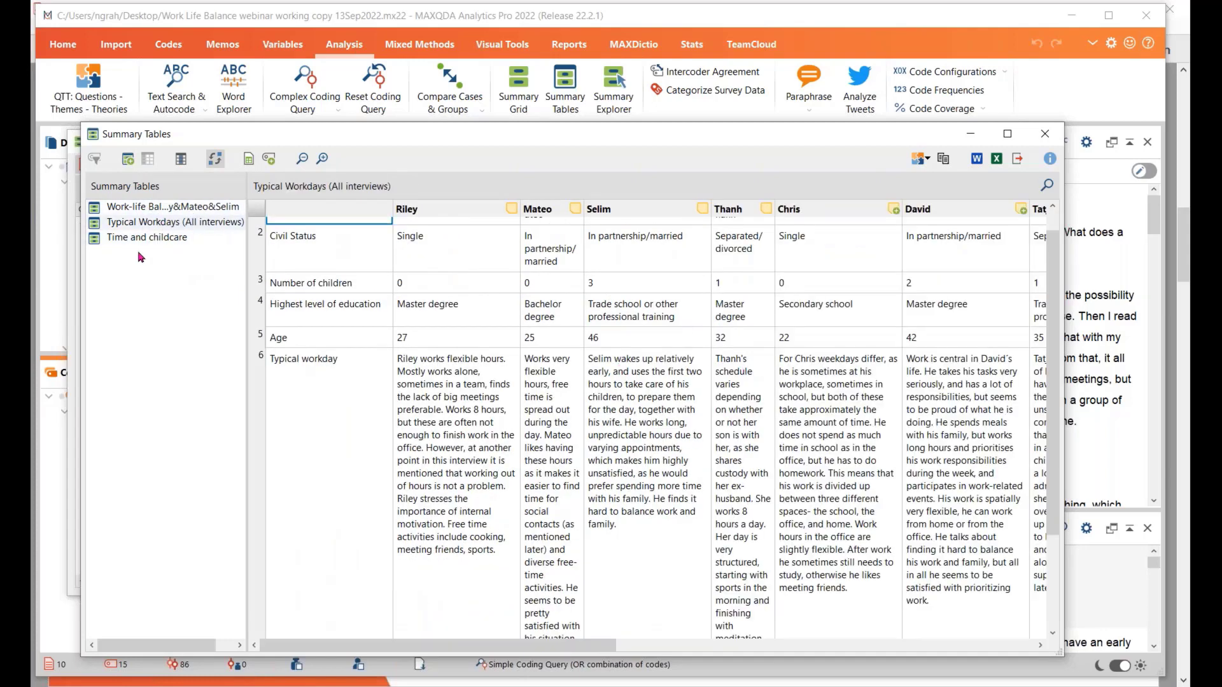
{"action": "left_click", "coordinate": [141, 238]}
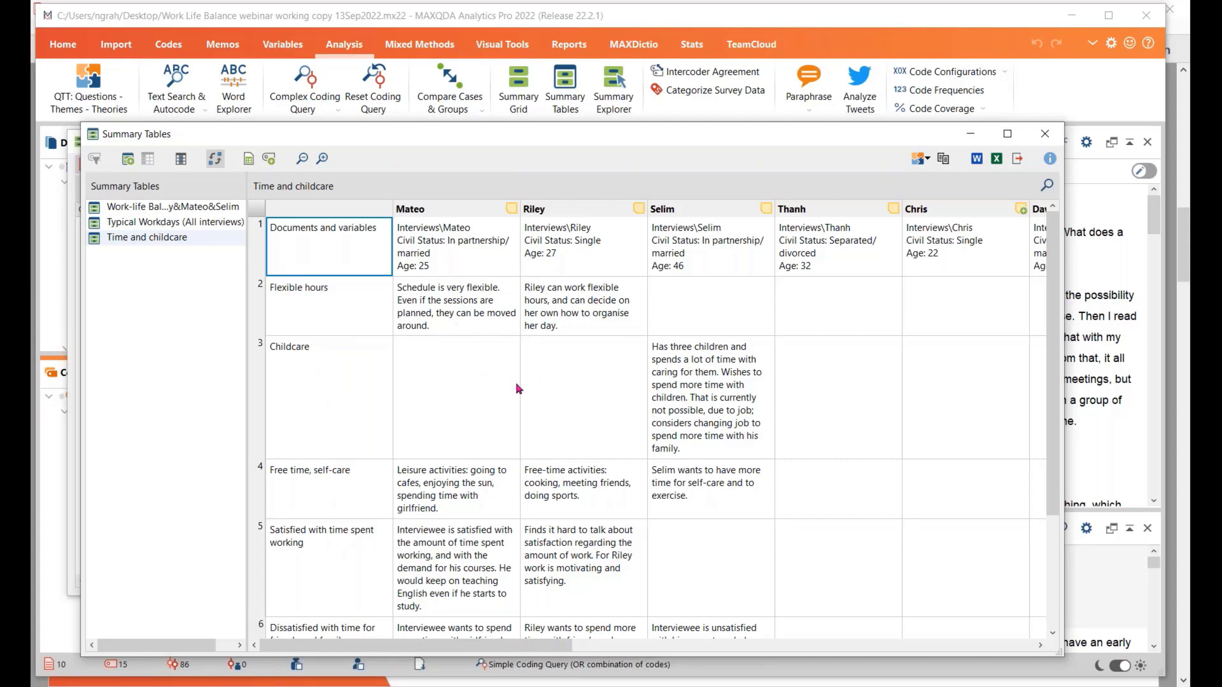
{"action": "scroll", "coordinate": [539, 385], "scroll_direction": "down", "scroll_amount": 1}
{"action": "scroll", "coordinate": [539, 385], "scroll_direction": "down", "scroll_amount": 2}
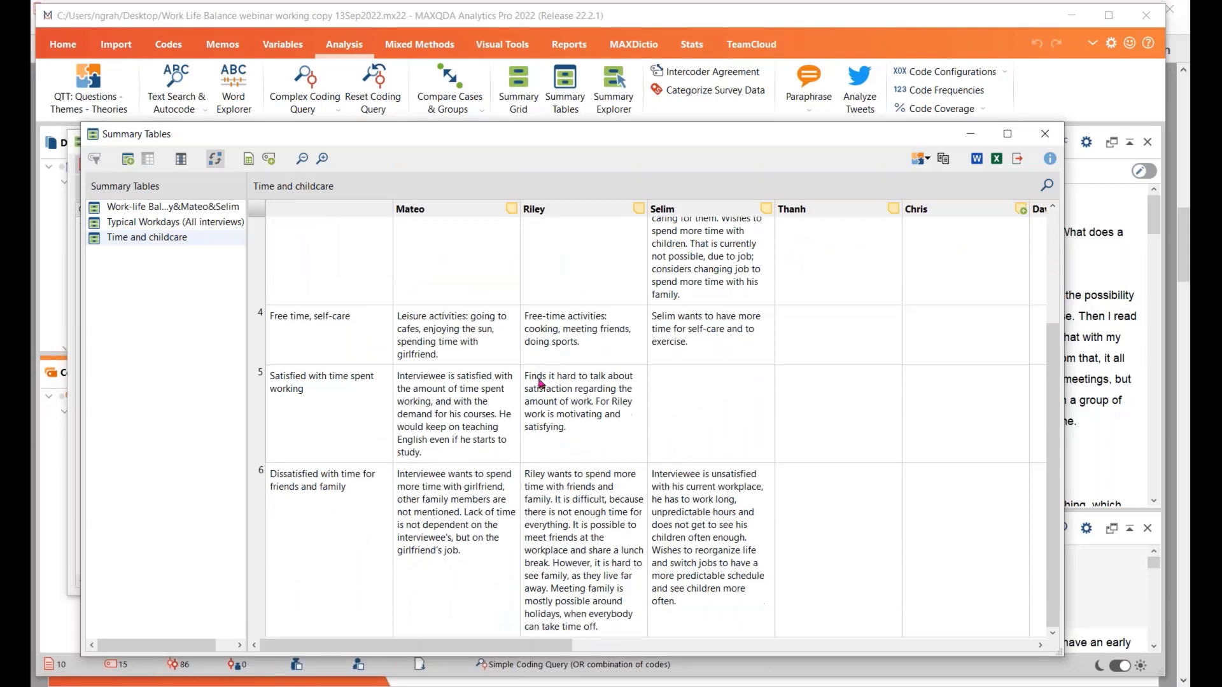
{"action": "scroll", "coordinate": [541, 382], "scroll_direction": "up", "scroll_amount": 3}
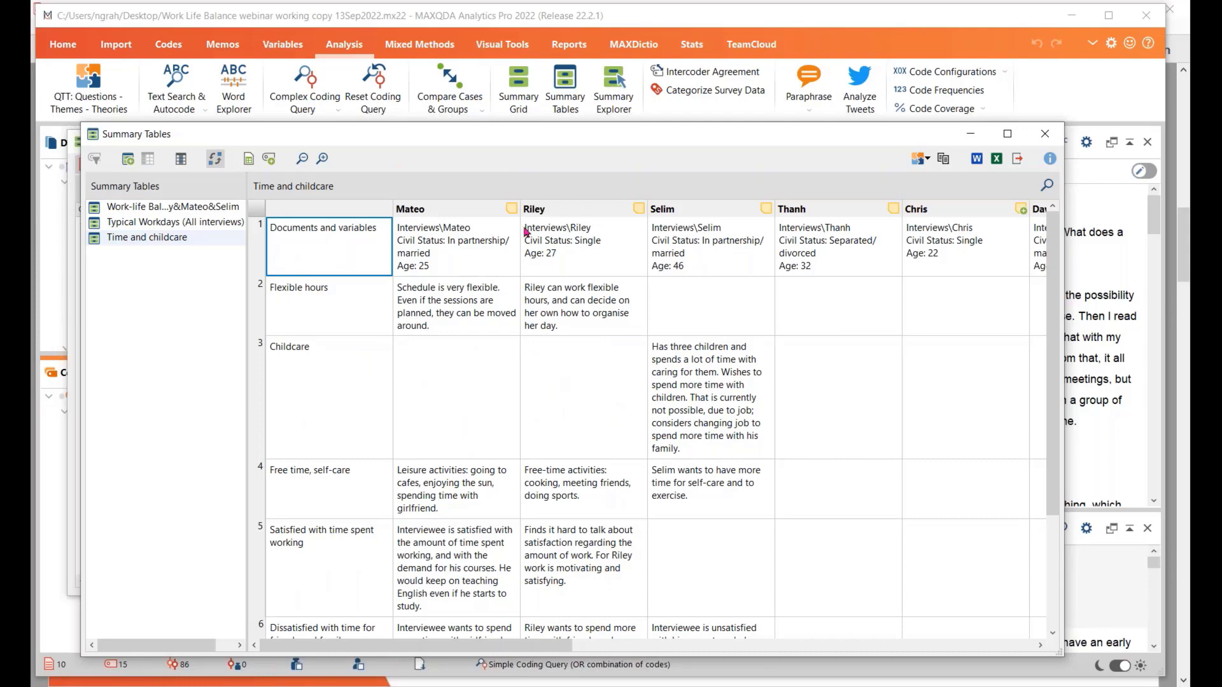
Create a new summary table for the activated documents only, adding the Volunteering code to the preselected codes and keeping Civil Status and Age
{"action": "left_click_drag", "start_coordinate": [509, 140], "coordinate": [509, 87]}
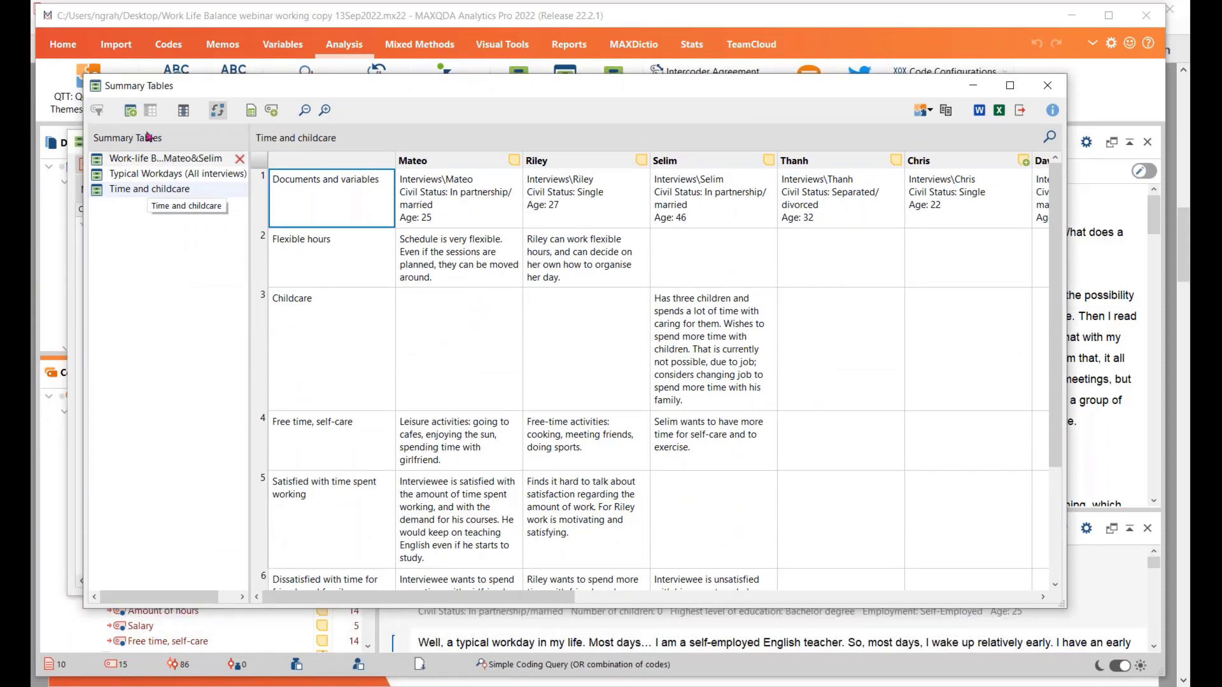
{"action": "left_click", "coordinate": [131, 111]}
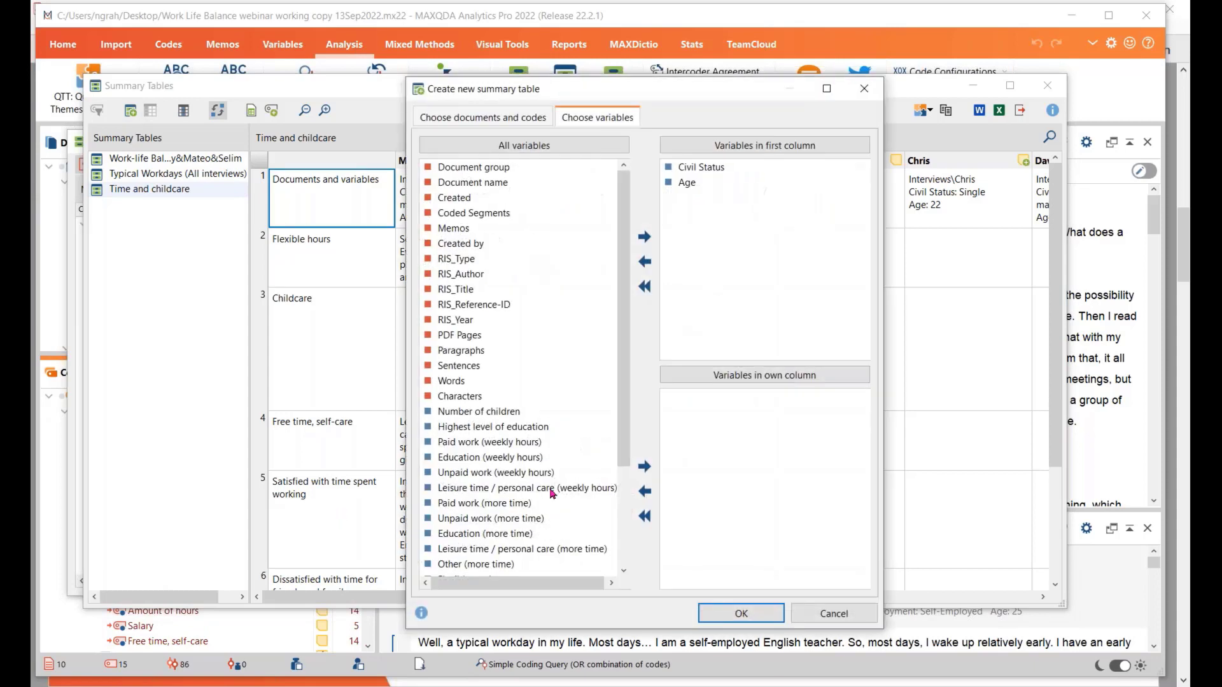
{"action": "left_click", "coordinate": [489, 120]}
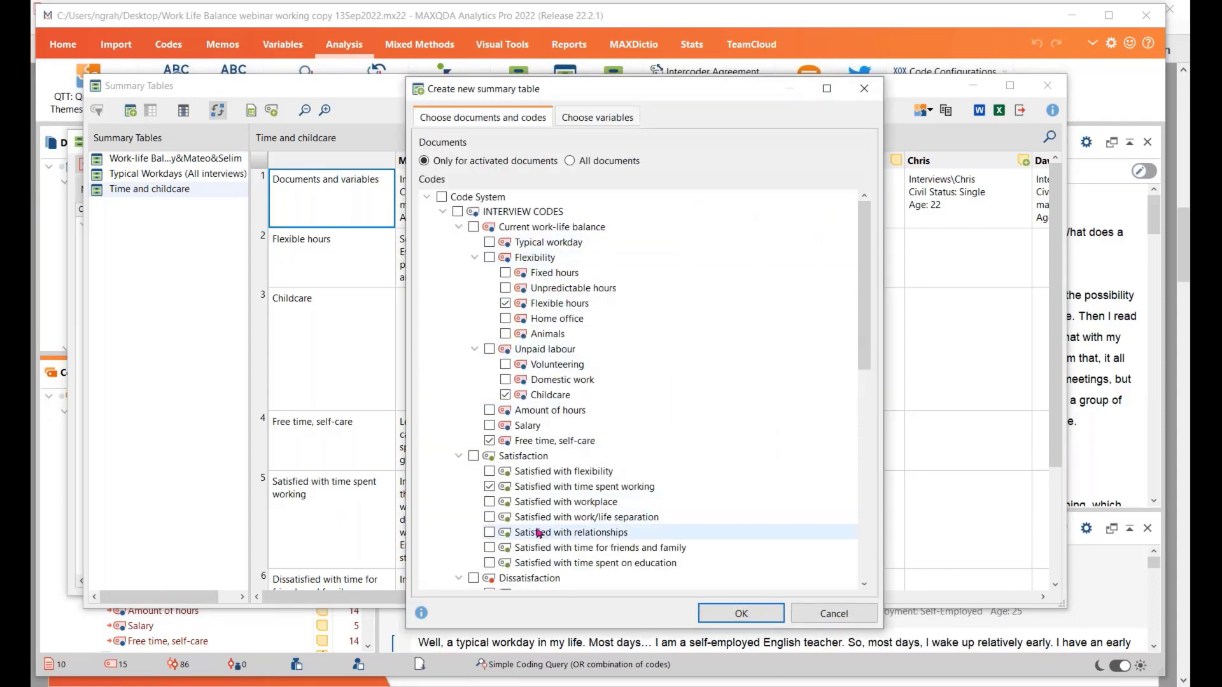
{"action": "left_click", "coordinate": [505, 365]}
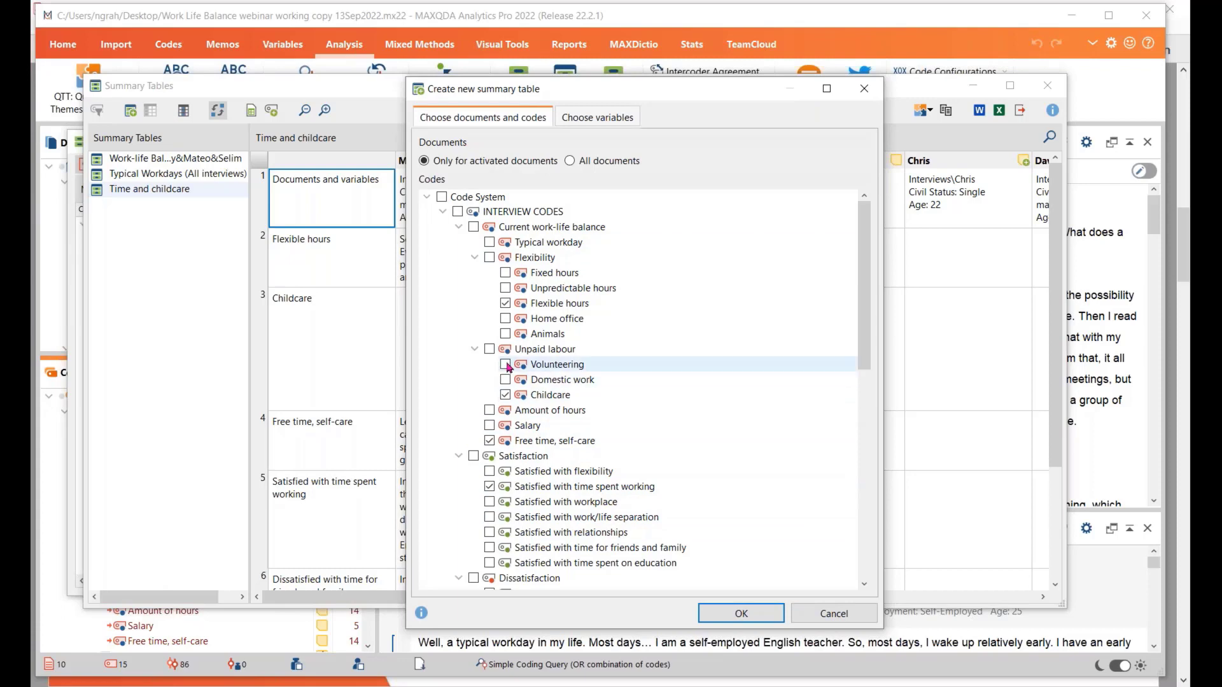
{"action": "left_click", "coordinate": [741, 614]}
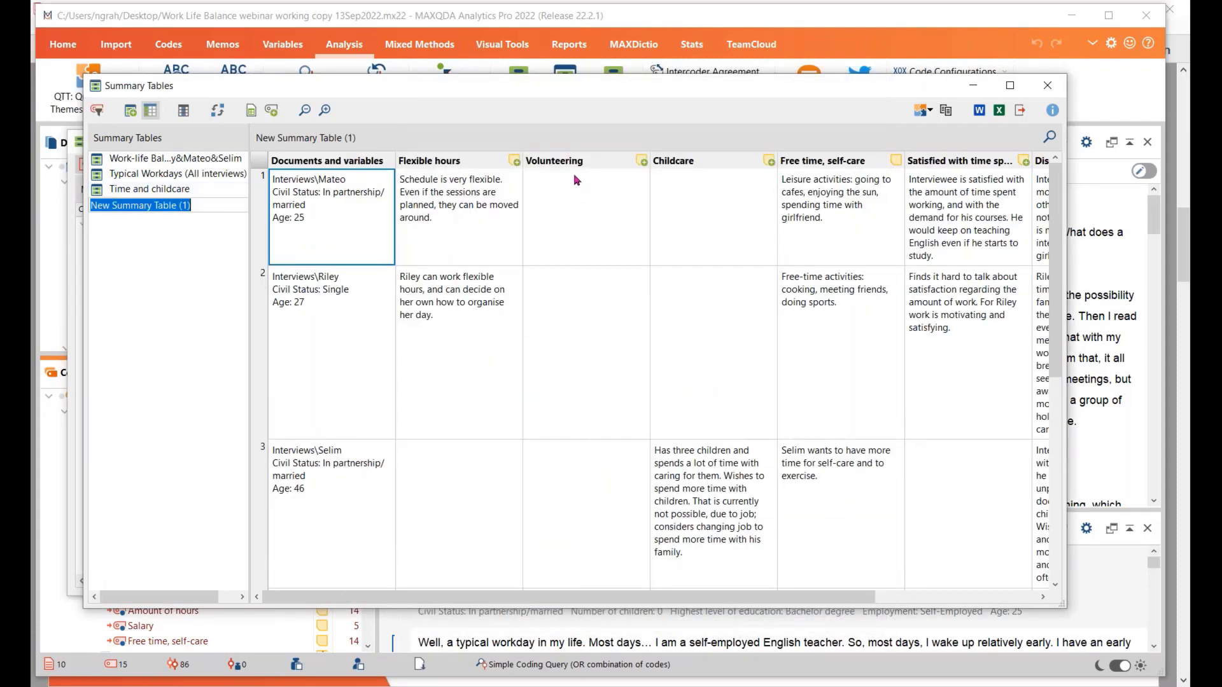
Swap the new summary table's rows and columns, and rename the table as Volunteering and time
{"action": "left_click", "coordinate": [219, 112]}
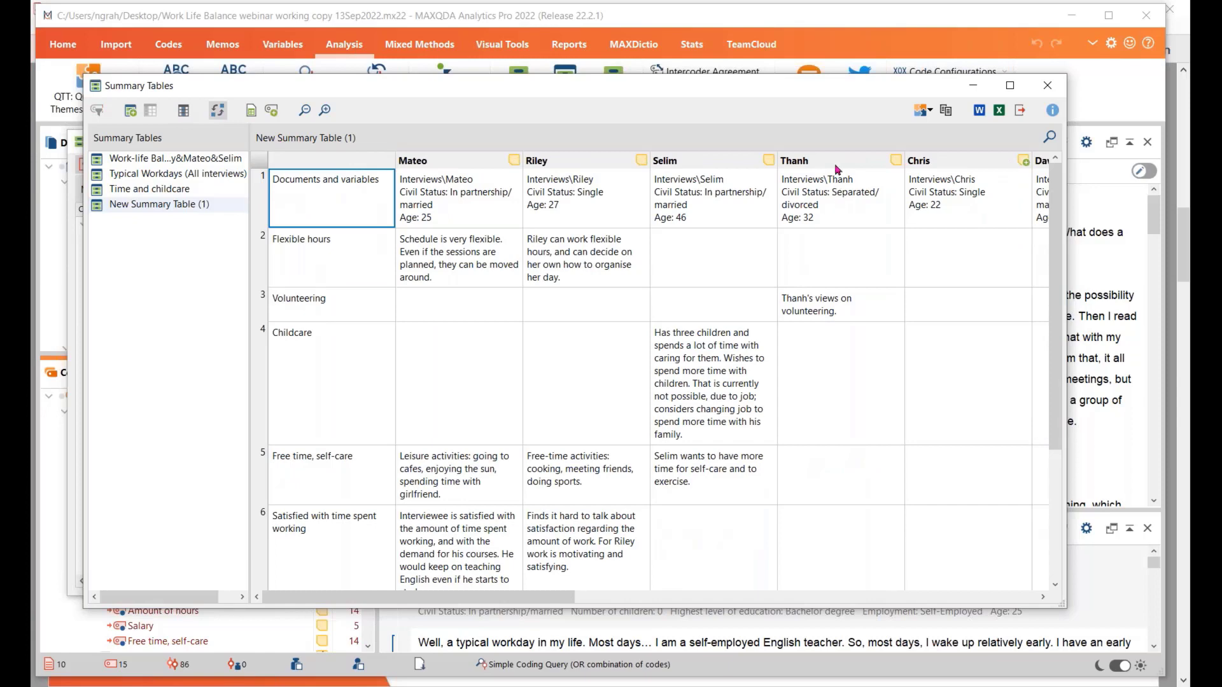
{"action": "left_click", "coordinate": [855, 308]}
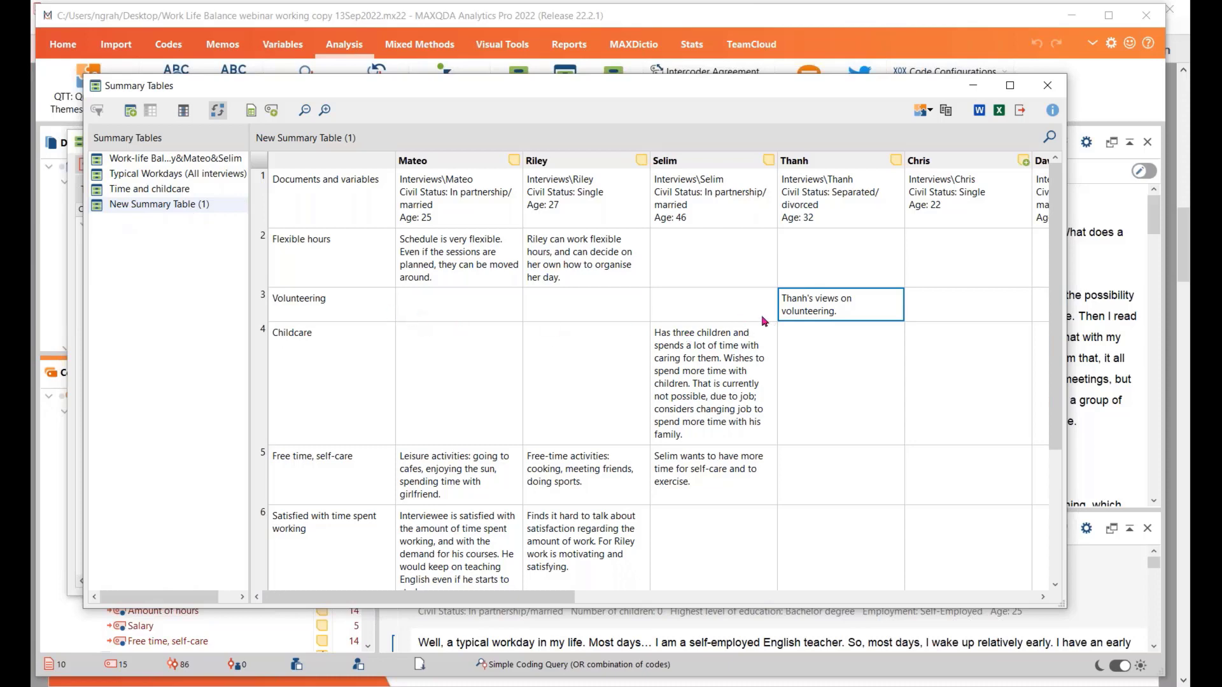
{"action": "double_click", "coordinate": [152, 205]}
{"action": "right_click", "coordinate": [152, 205]}
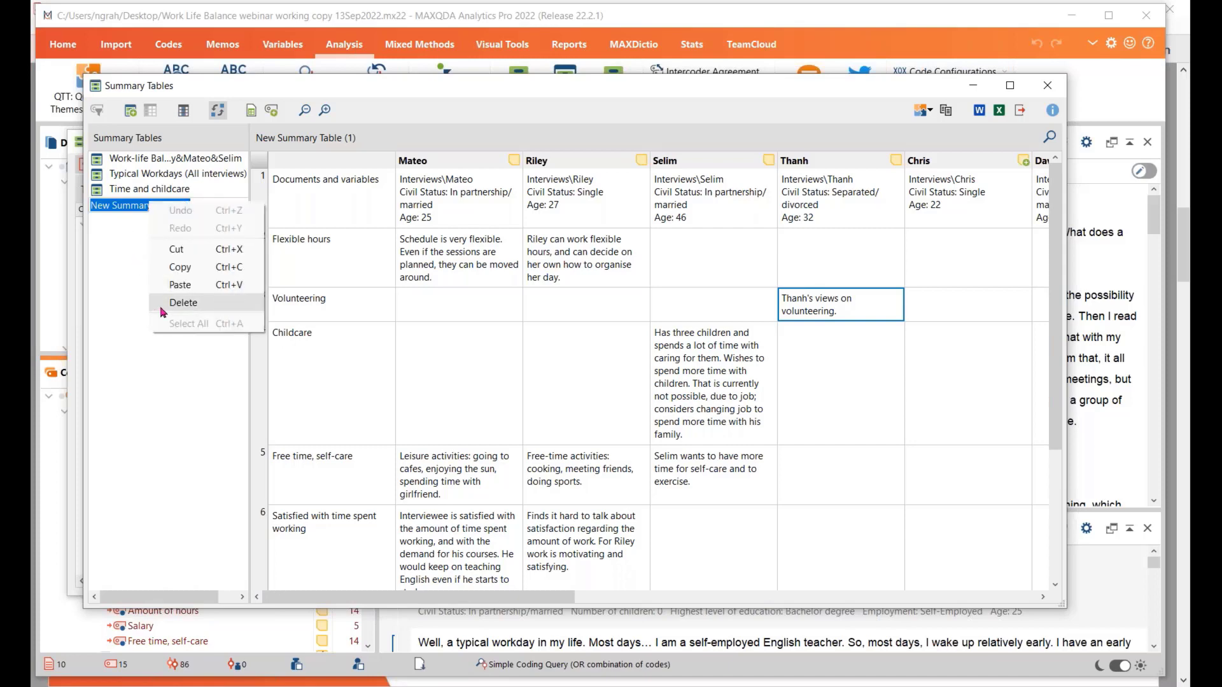
{"action": "left_click", "coordinate": [185, 366]}
{"action": "left_click", "coordinate": [144, 210]}
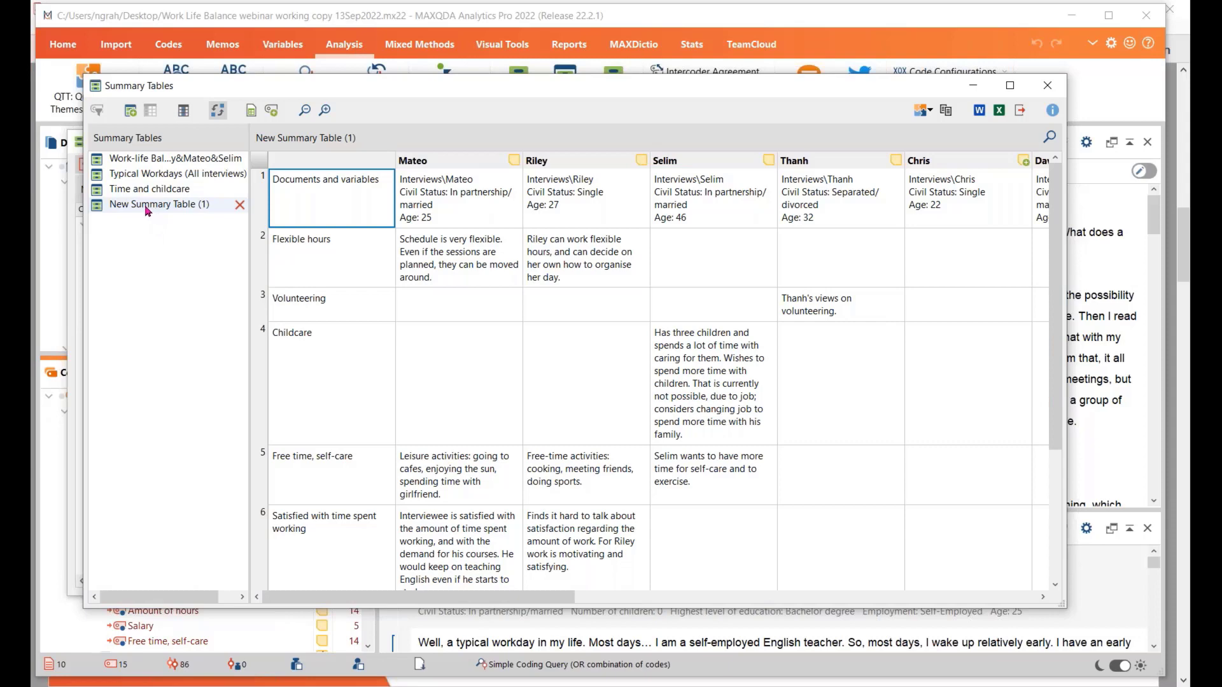
{"action": "right_click", "coordinate": [147, 211]}
{"action": "left_click", "coordinate": [172, 233]}
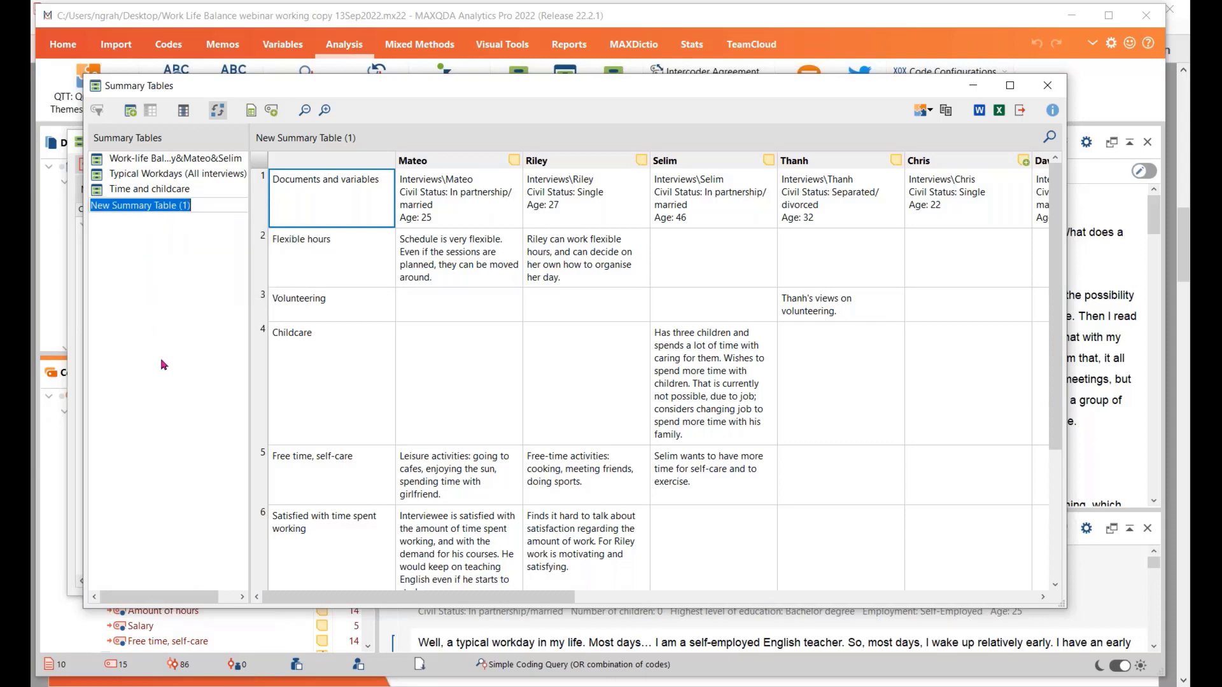
{"action": "type", "text": "Volunteering and time"}
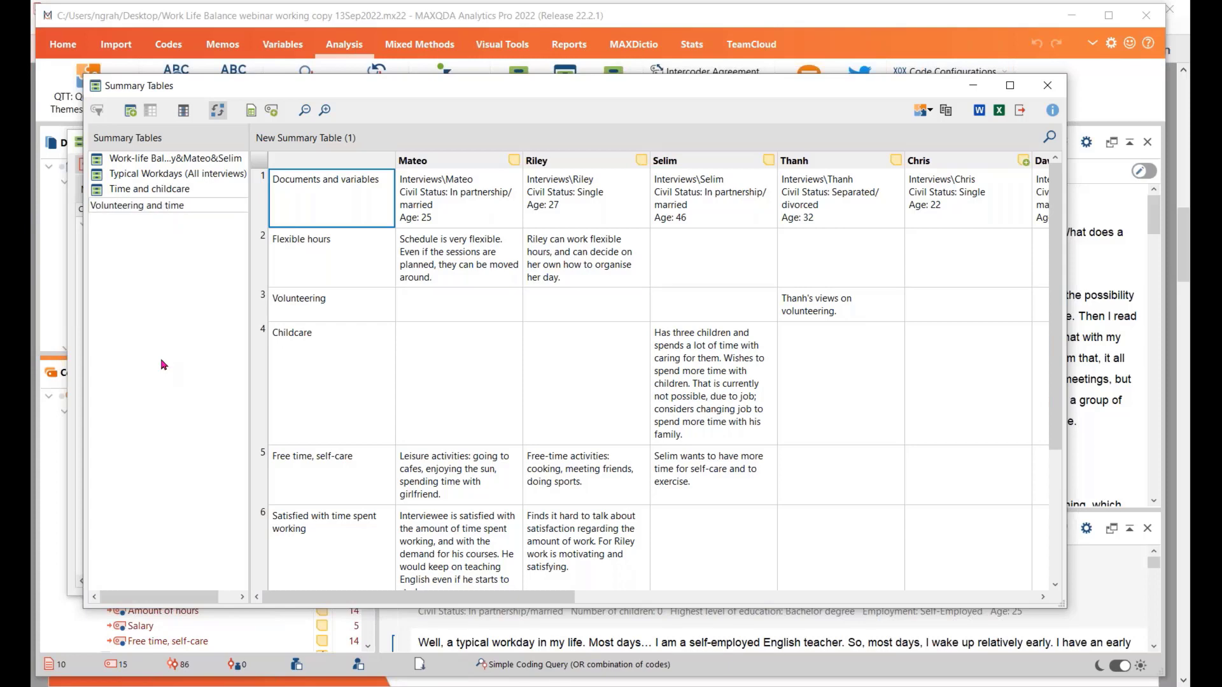
{"action": "key", "text": "Return"}
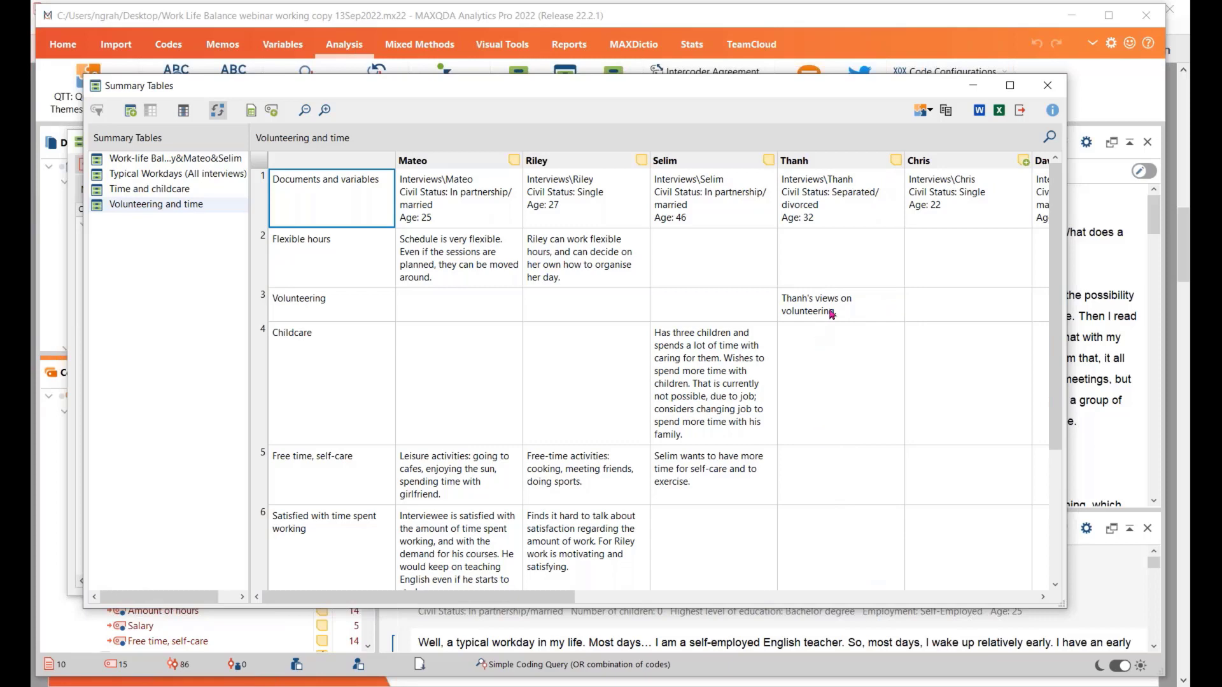
Enter placeholder text as the document summary in the fourth interview's document memo and close the memo
{"action": "left_click", "coordinate": [897, 161]}
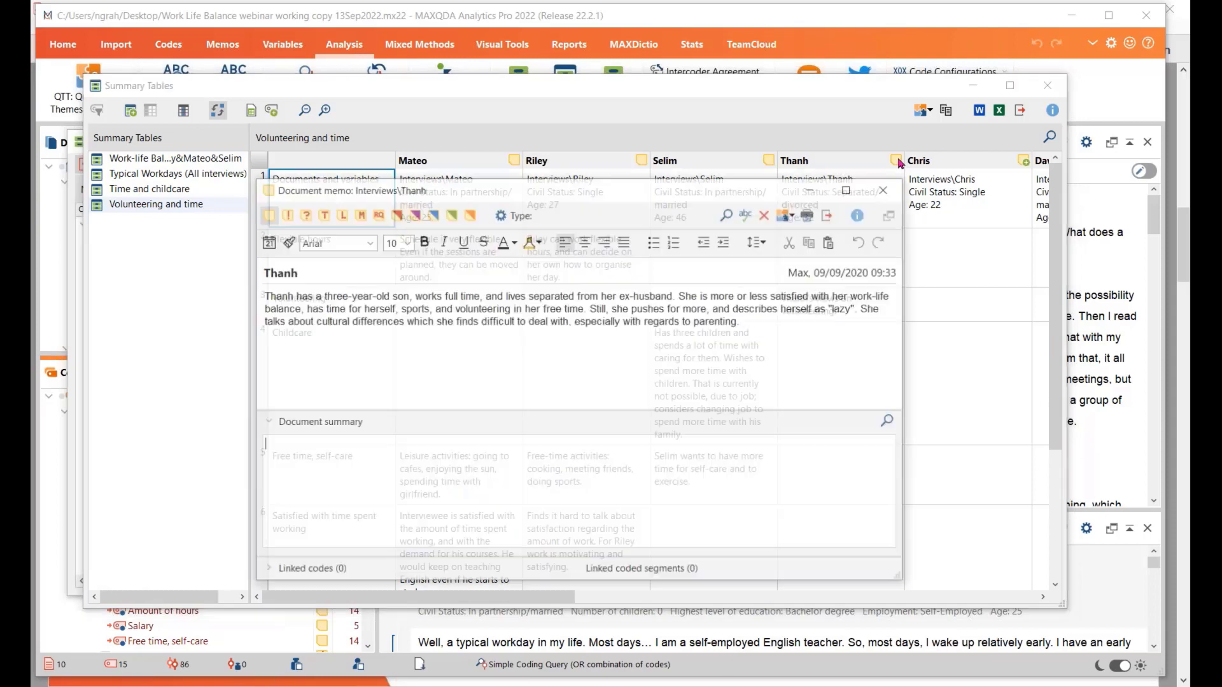
{"action": "left_click", "coordinate": [309, 470]}
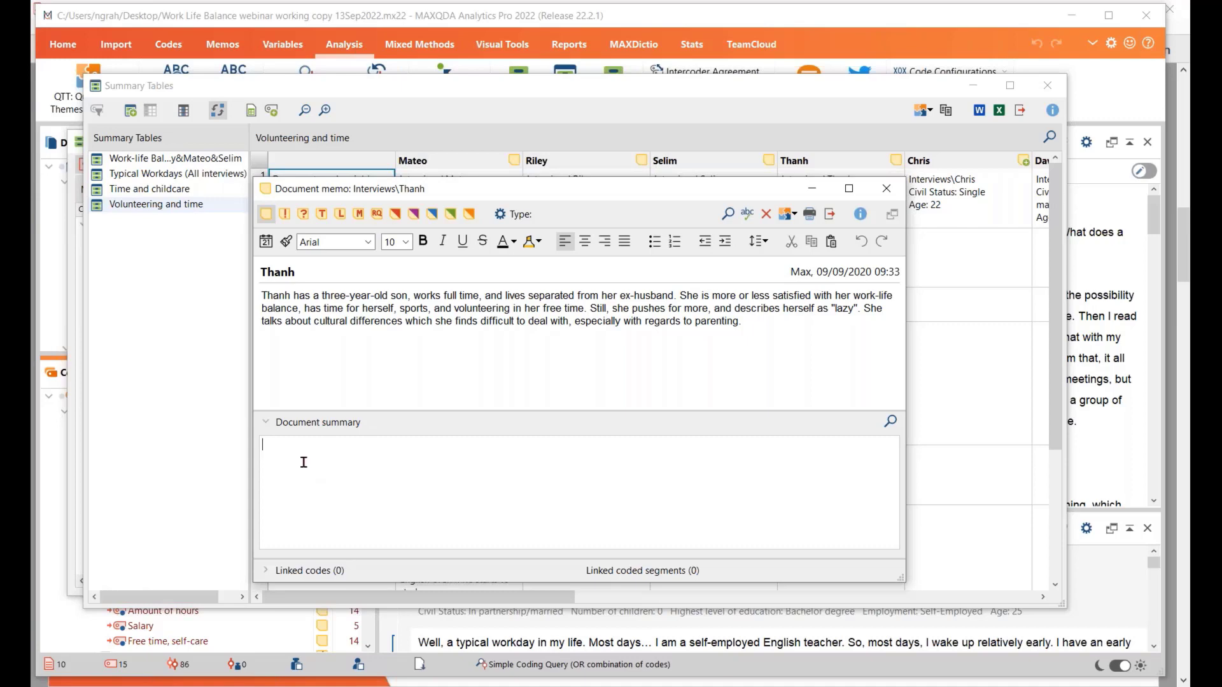
{"action": "type", "text": "xm zf/zd n/ldzfn xfln /lxf n/gfxxn /lkfx"}
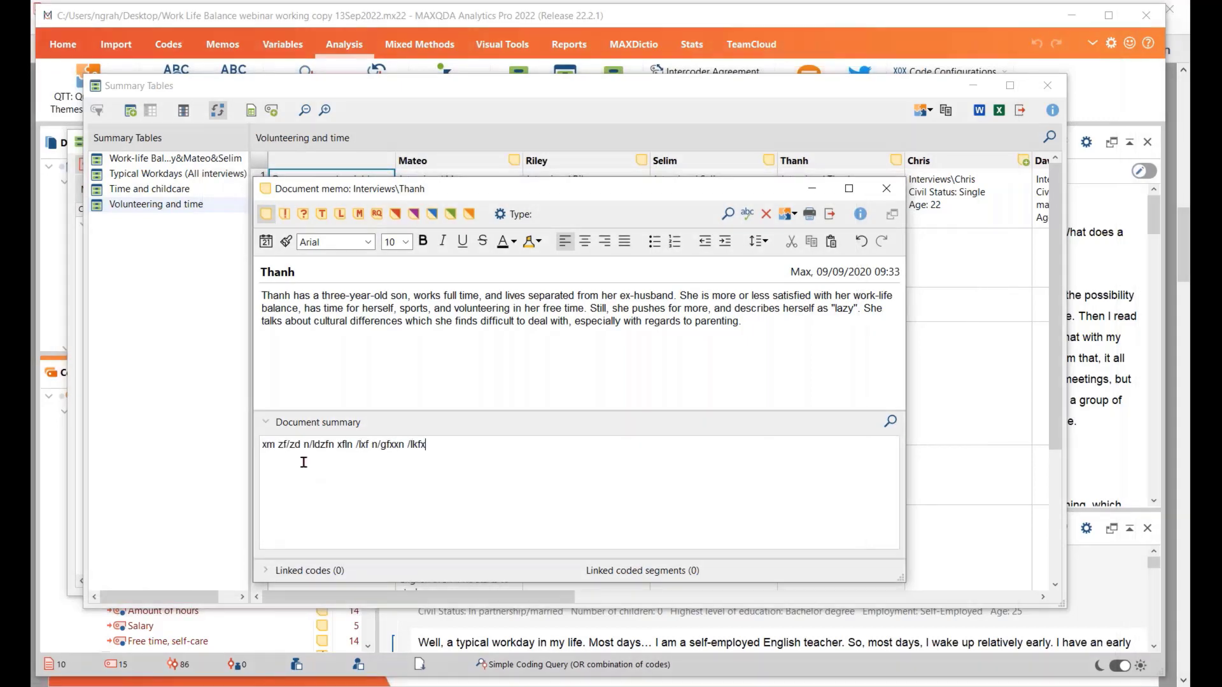
{"action": "type", "text": " n/fl gf/ kmgdlt/"}
{"action": "left_click", "coordinate": [886, 189]}
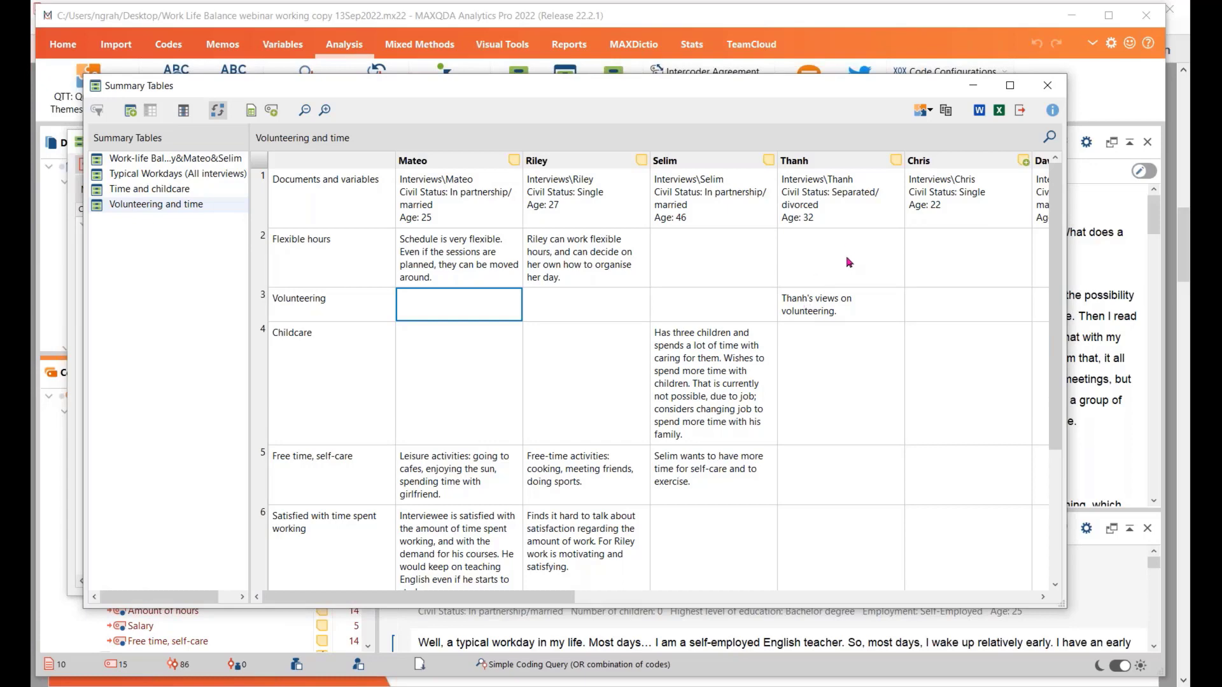
Swap the table's rows and columns back and enter a placeholder code summary in the Free time, self-care code memo
{"action": "left_click", "coordinate": [217, 111]}
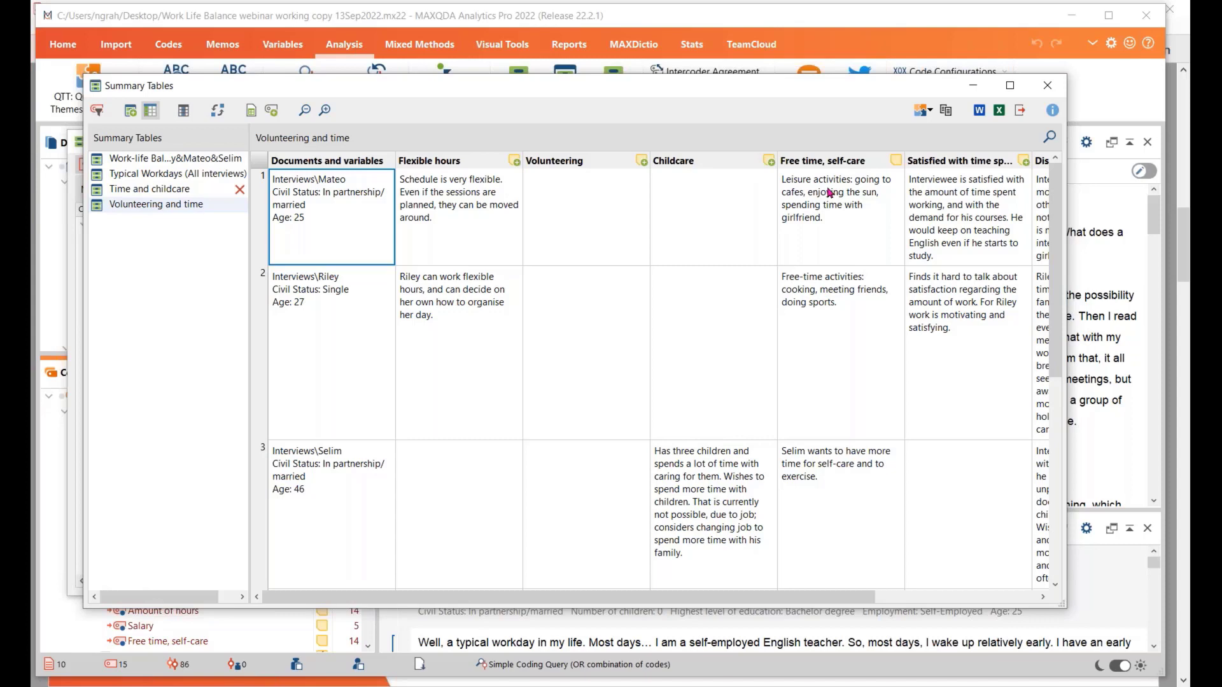
{"action": "left_click", "coordinate": [896, 163]}
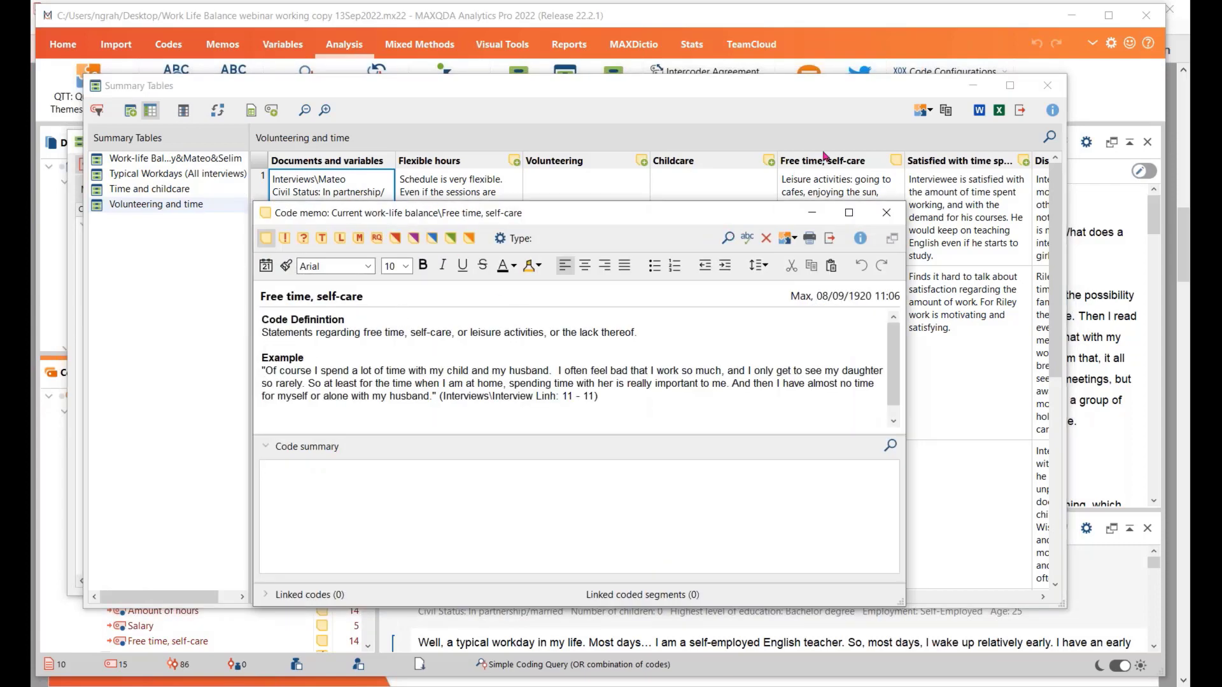
{"action": "left_click", "coordinate": [344, 472]}
{"action": "type", "text": "dzn /lsn /lfn /lfnx f/lsf/ln gf/lfsn g/flx n/ kx"}
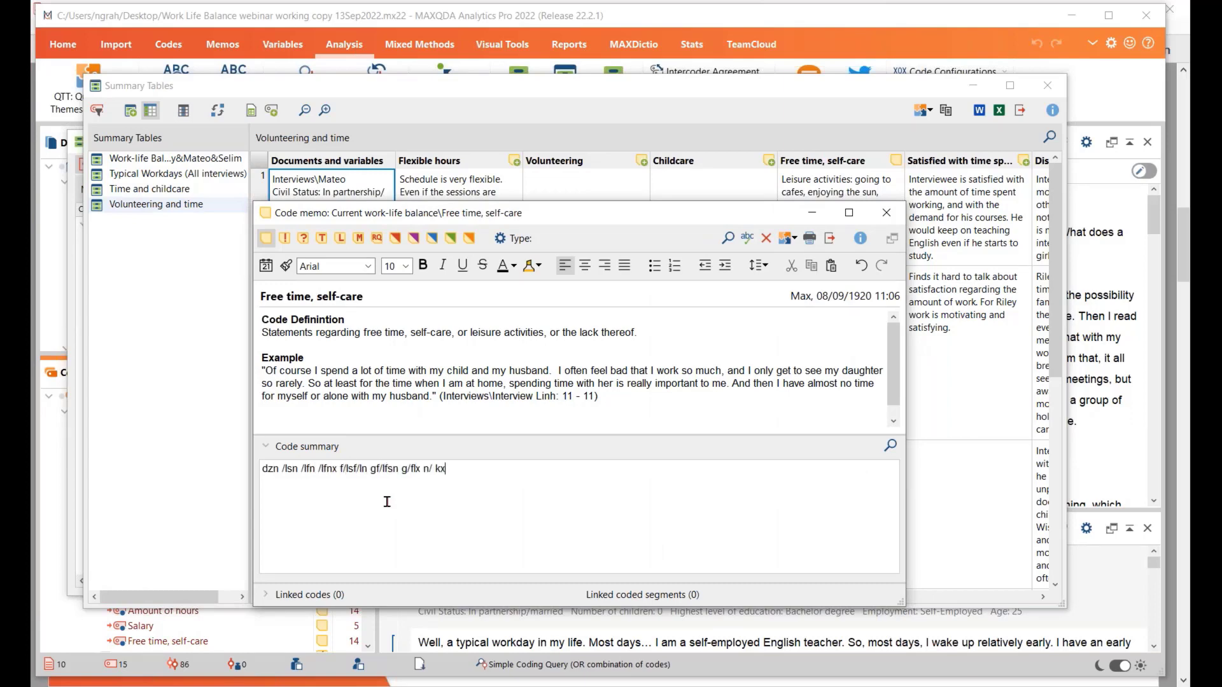
{"action": "type", "text": "ngf"}
{"action": "left_click", "coordinate": [888, 217]}
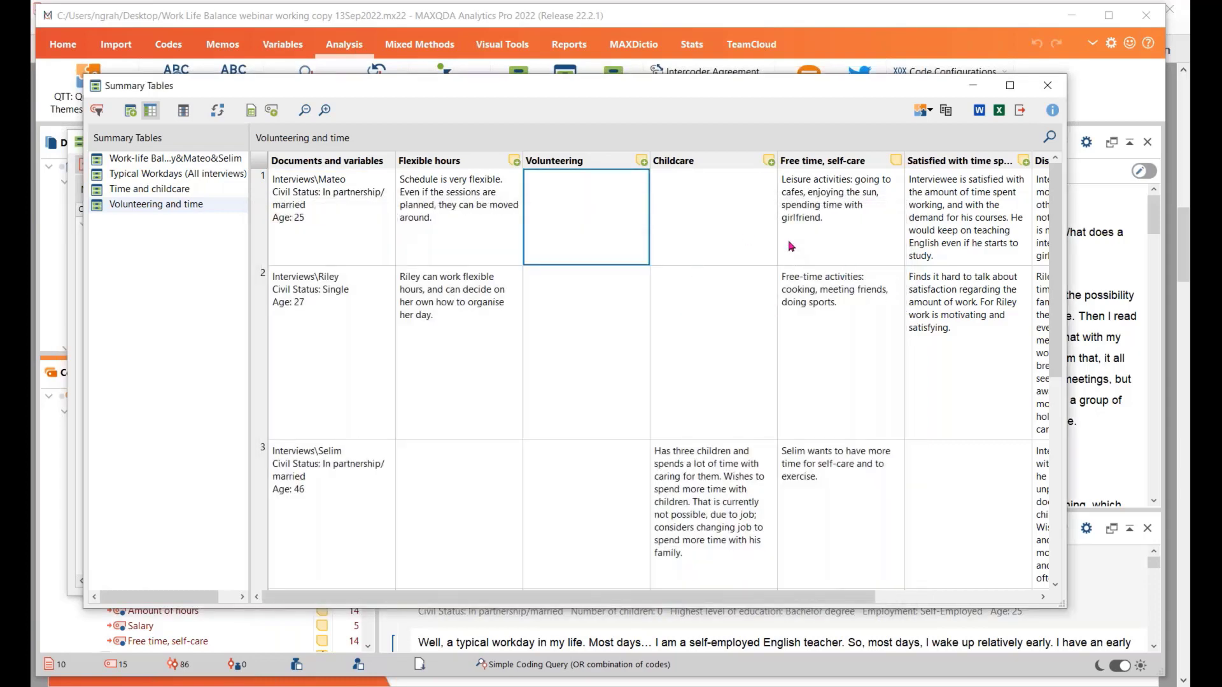
Close the summary table and grid windows, and reset all document and code activations
{"action": "left_click", "coordinate": [1047, 87]}
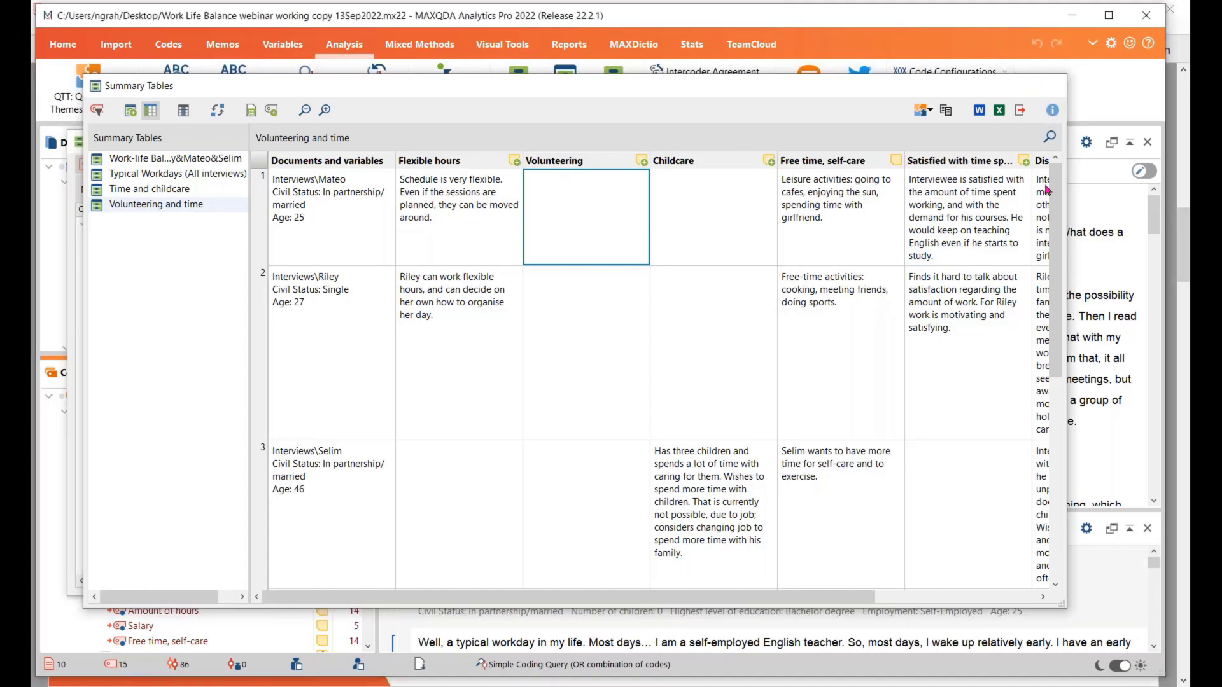
{"action": "left_click", "coordinate": [1008, 142]}
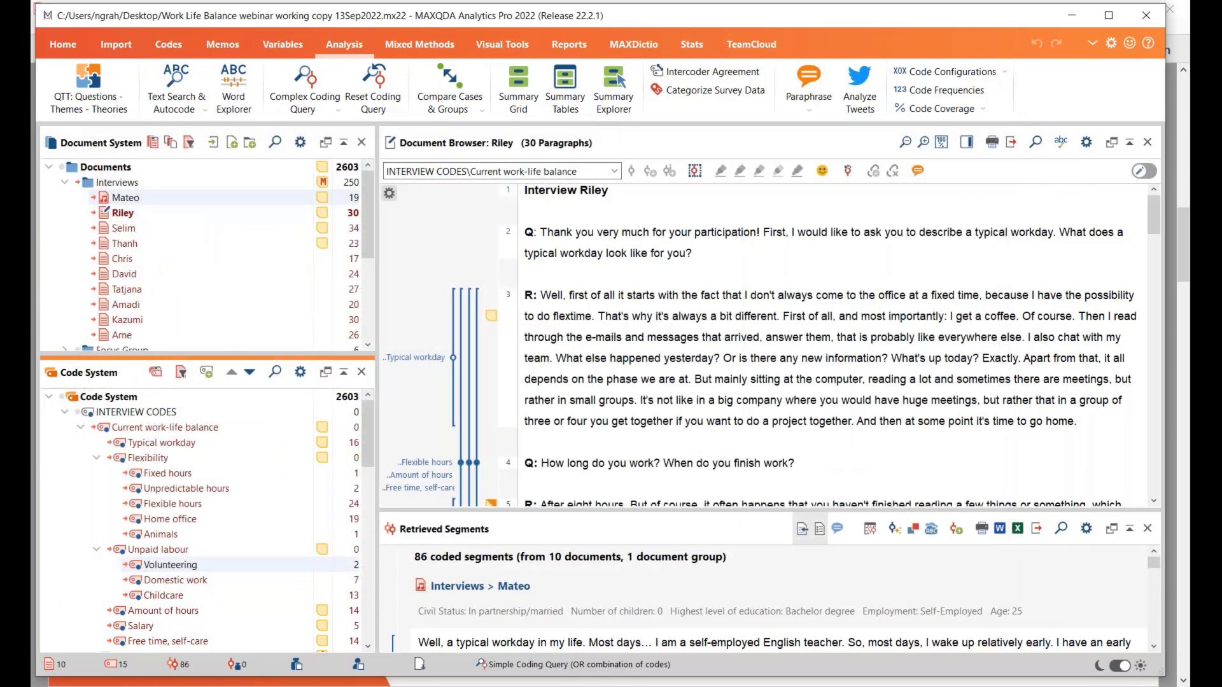
{"action": "key", "text": "alt+Tab"}
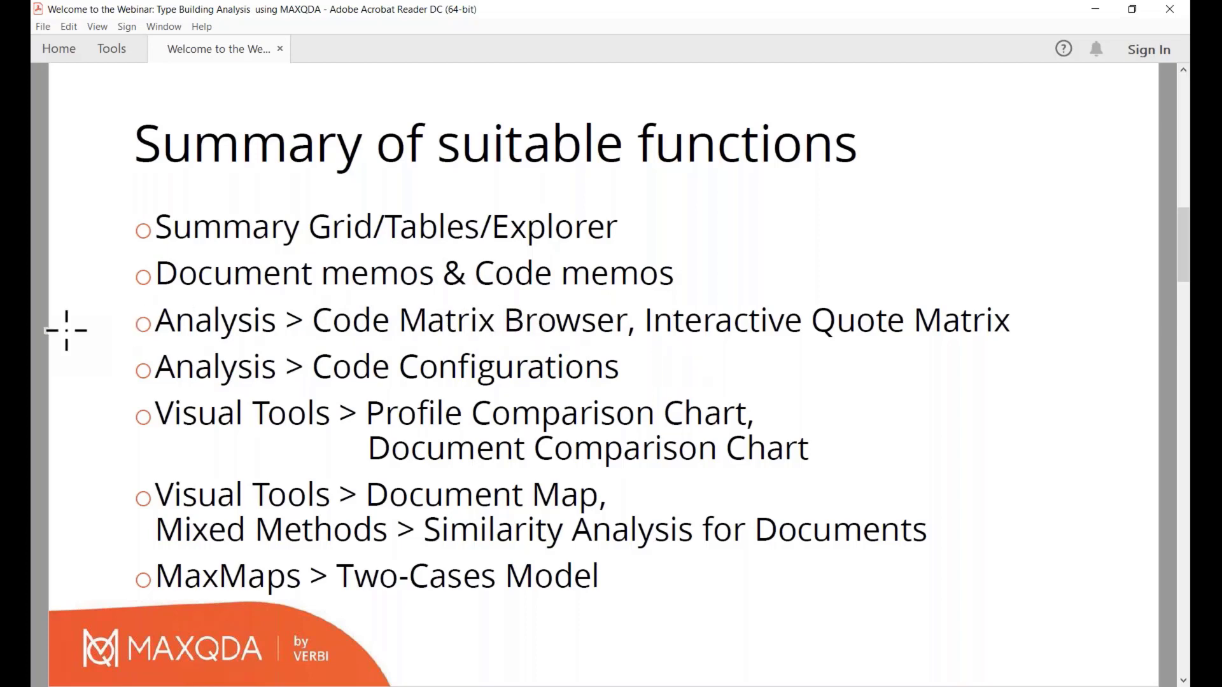
{"action": "key", "text": "alt+Tab"}
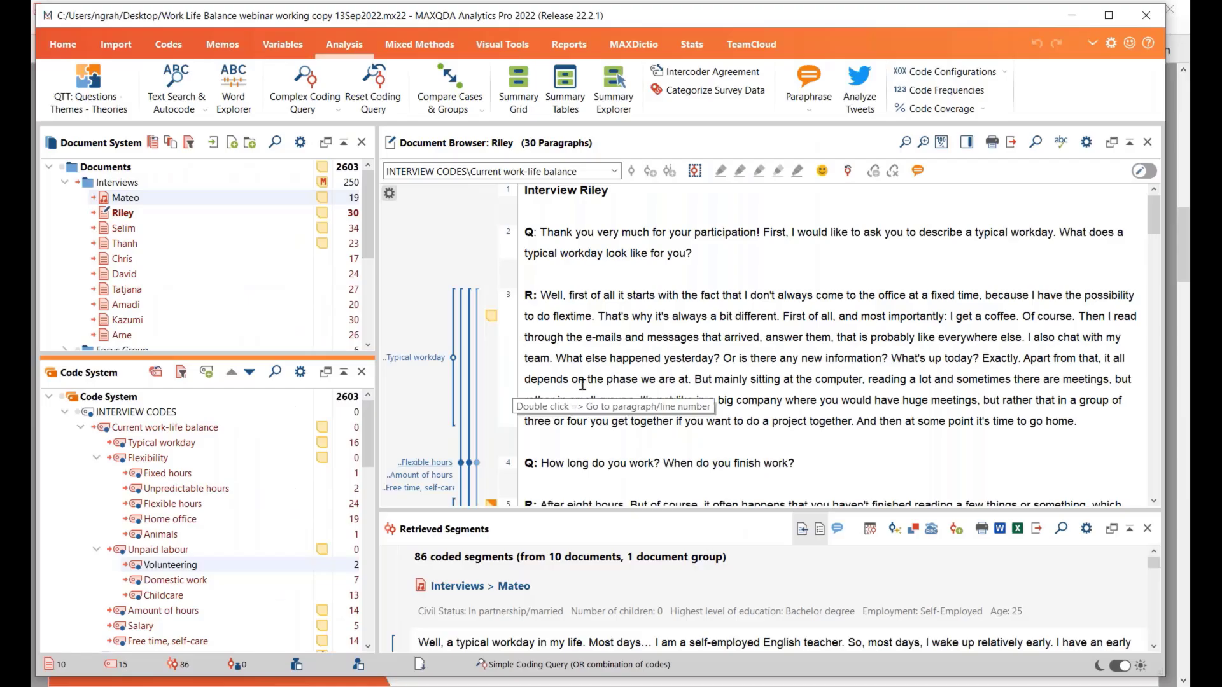
{"action": "left_click", "coordinate": [167, 146]}
{"action": "left_click", "coordinate": [156, 373]}
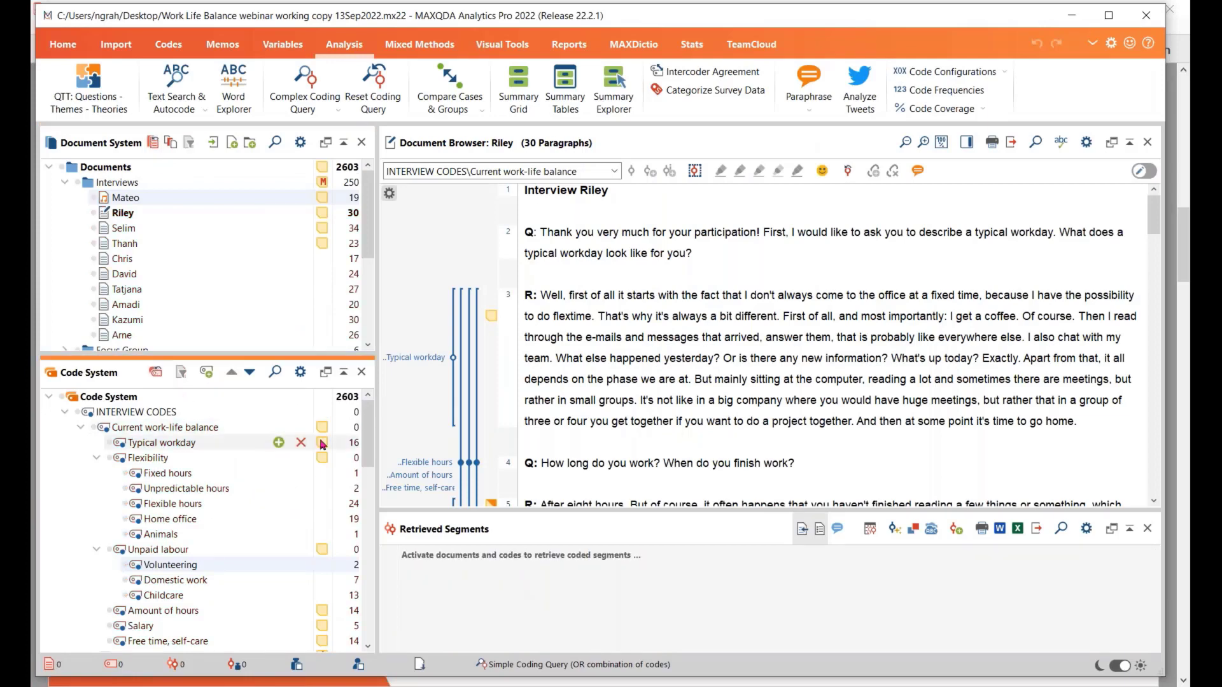
Open the recent project Life Satisfaction webinar working copy 31Aug2022
{"action": "left_click", "coordinate": [65, 48]}
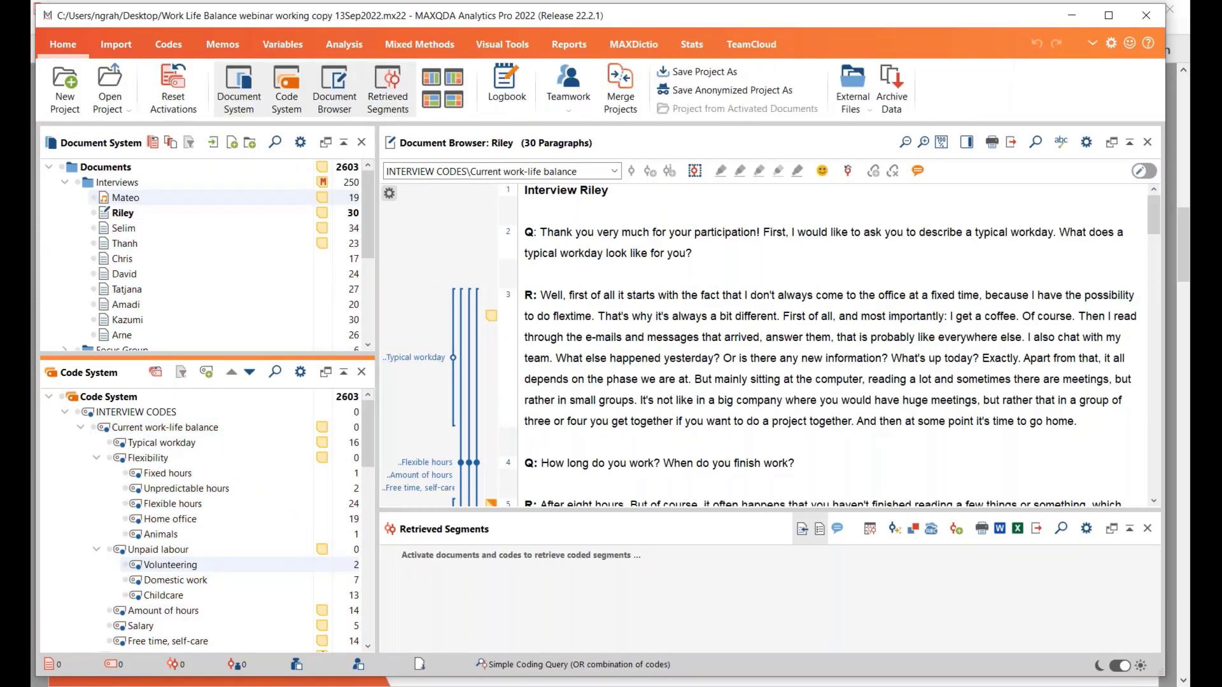
{"action": "left_click", "coordinate": [115, 108]}
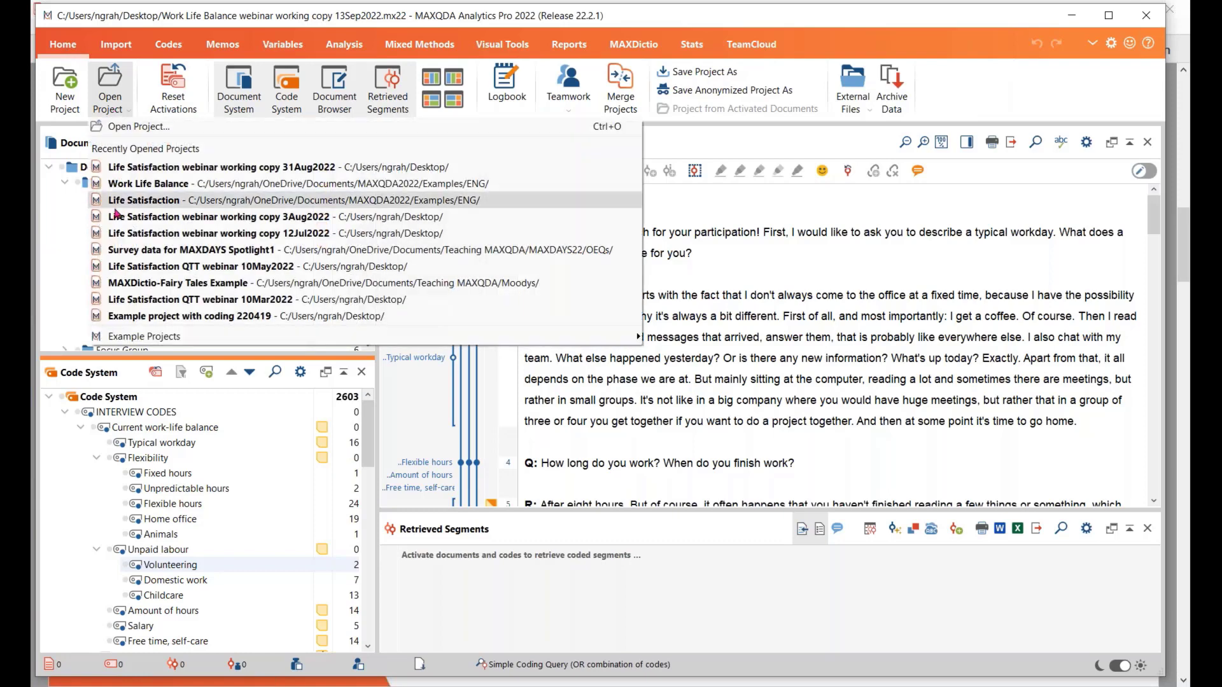
{"action": "left_click", "coordinate": [238, 169]}
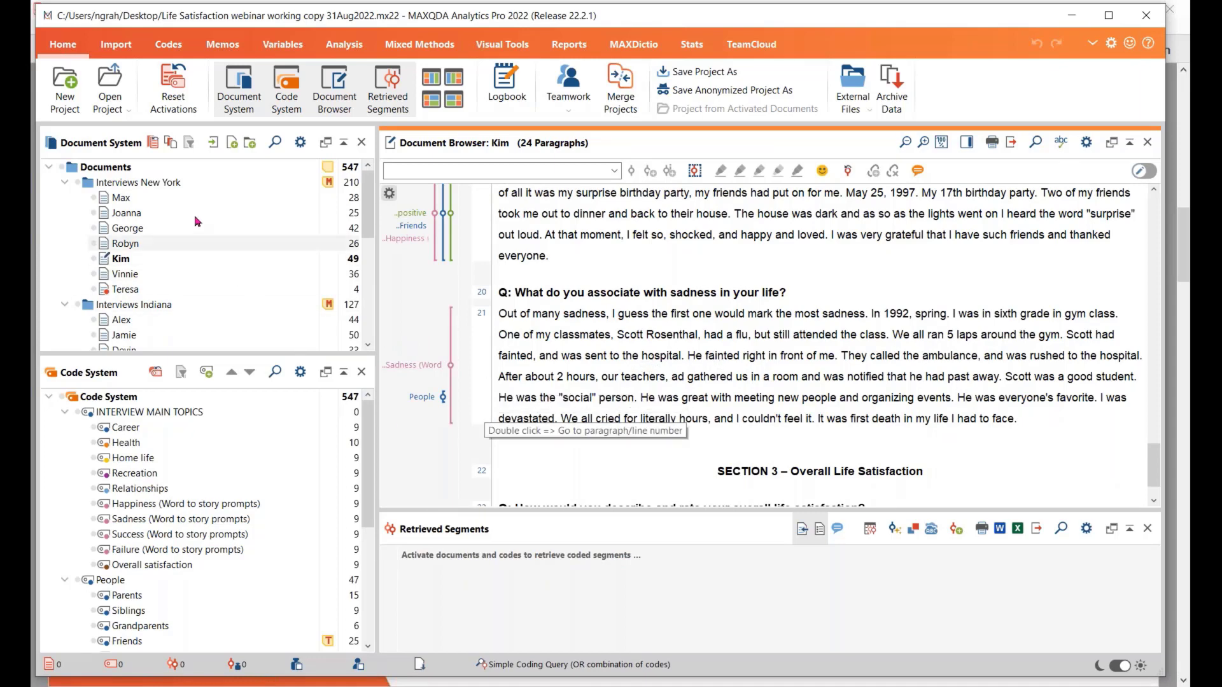
Create a Code Matrix Browser with documents as columns, limited to the activated Interviews New York documents and the People code with its subcodes
{"action": "left_click", "coordinate": [92, 183], "text": "ctrl"}
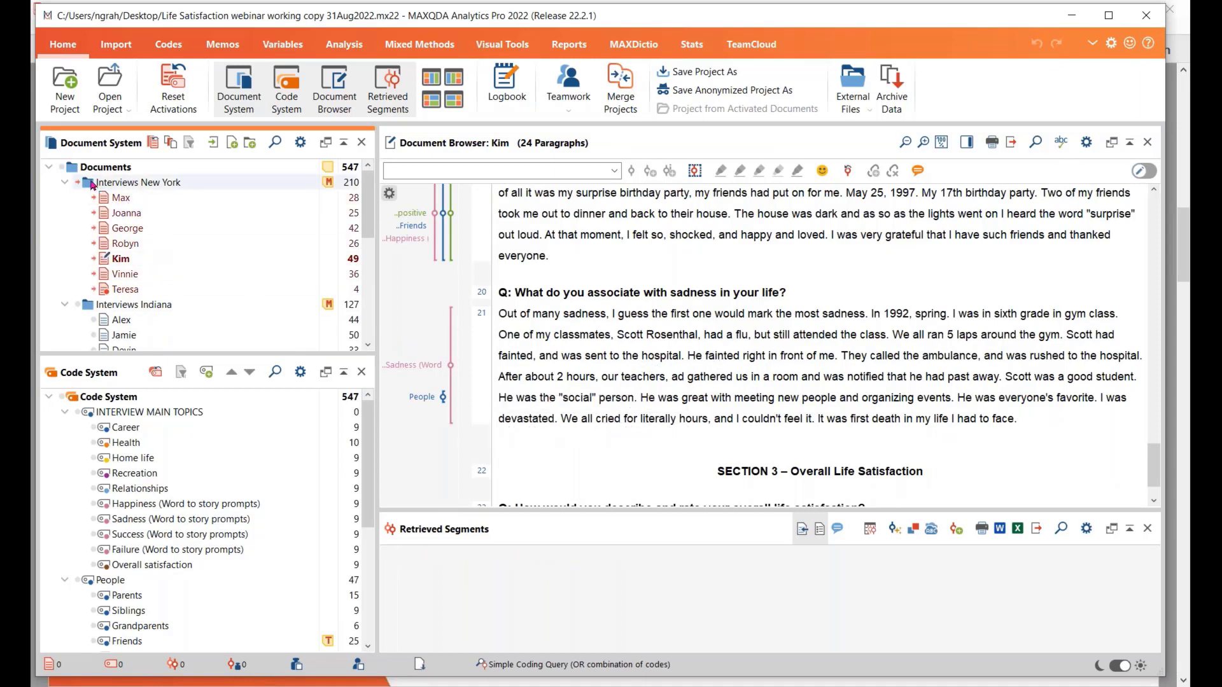
{"action": "scroll", "coordinate": [134, 506], "scroll_direction": "down", "scroll_amount": 2}
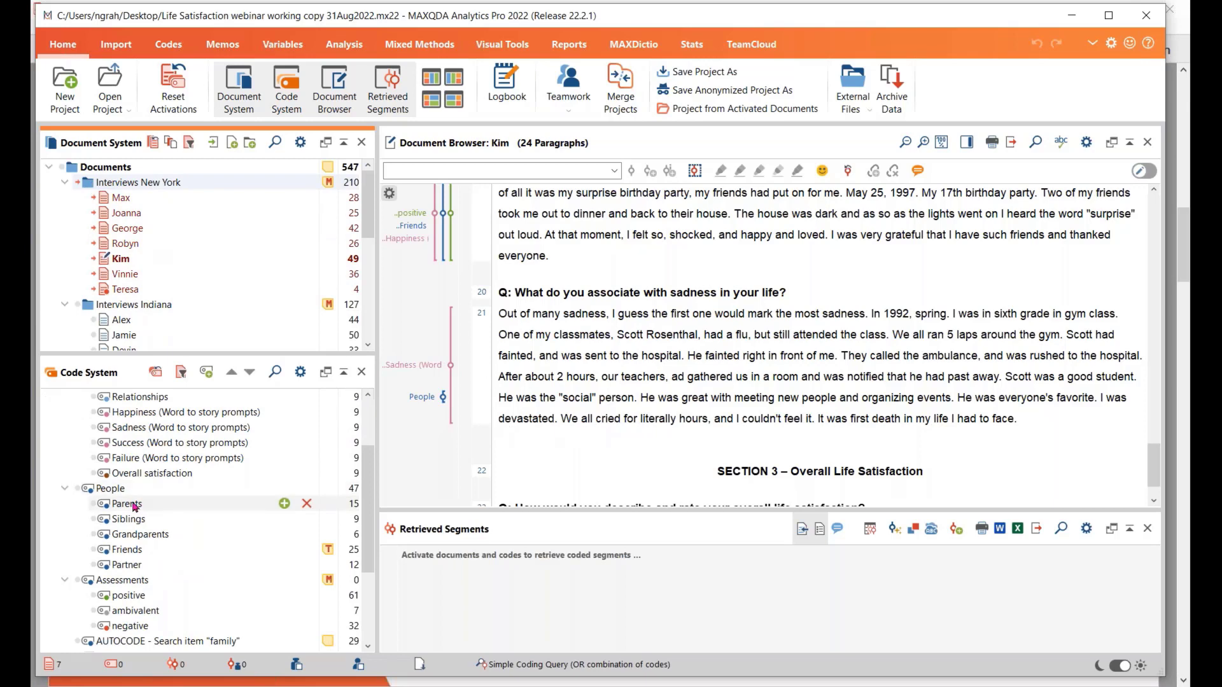
{"action": "left_click", "coordinate": [91, 495], "text": "ctrl"}
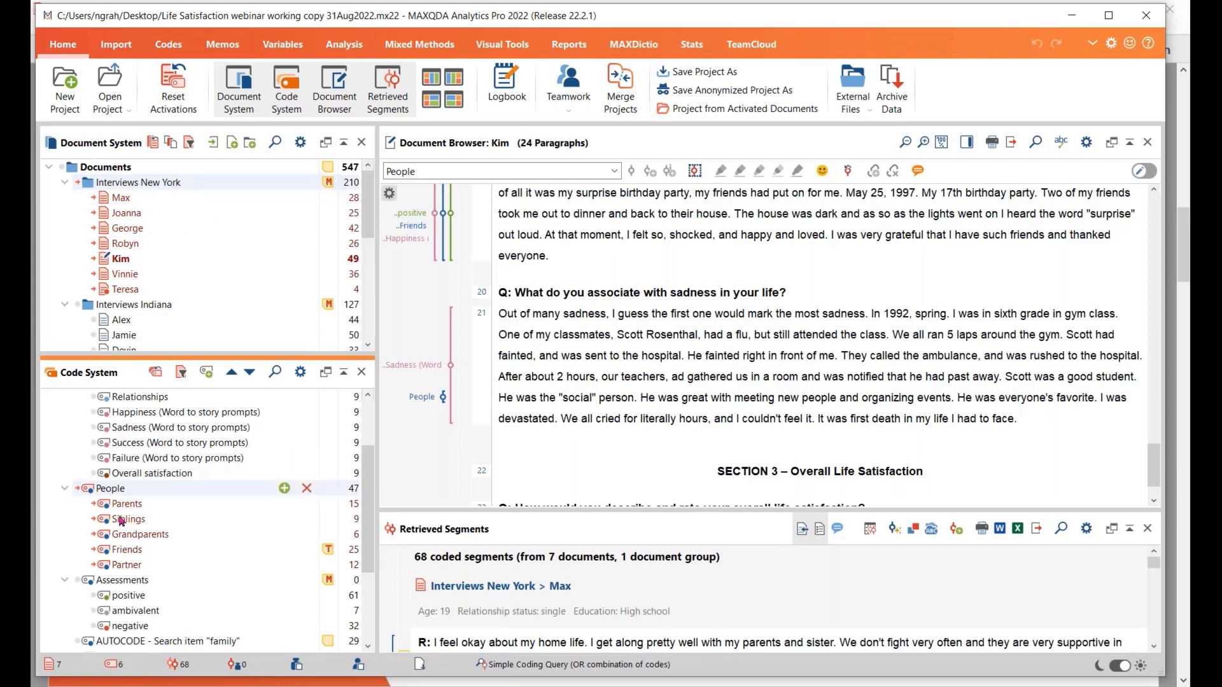
{"action": "left_click", "coordinate": [502, 44]}
{"action": "left_click", "coordinate": [136, 86]}
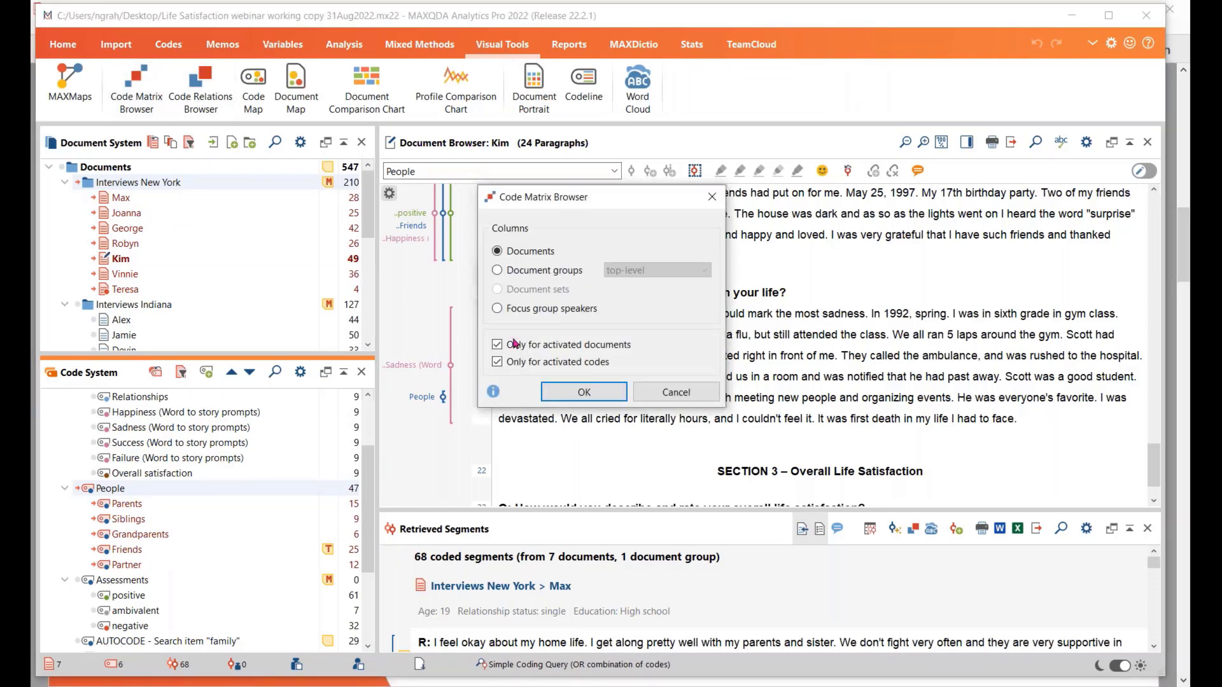
{"action": "left_click", "coordinate": [571, 394]}
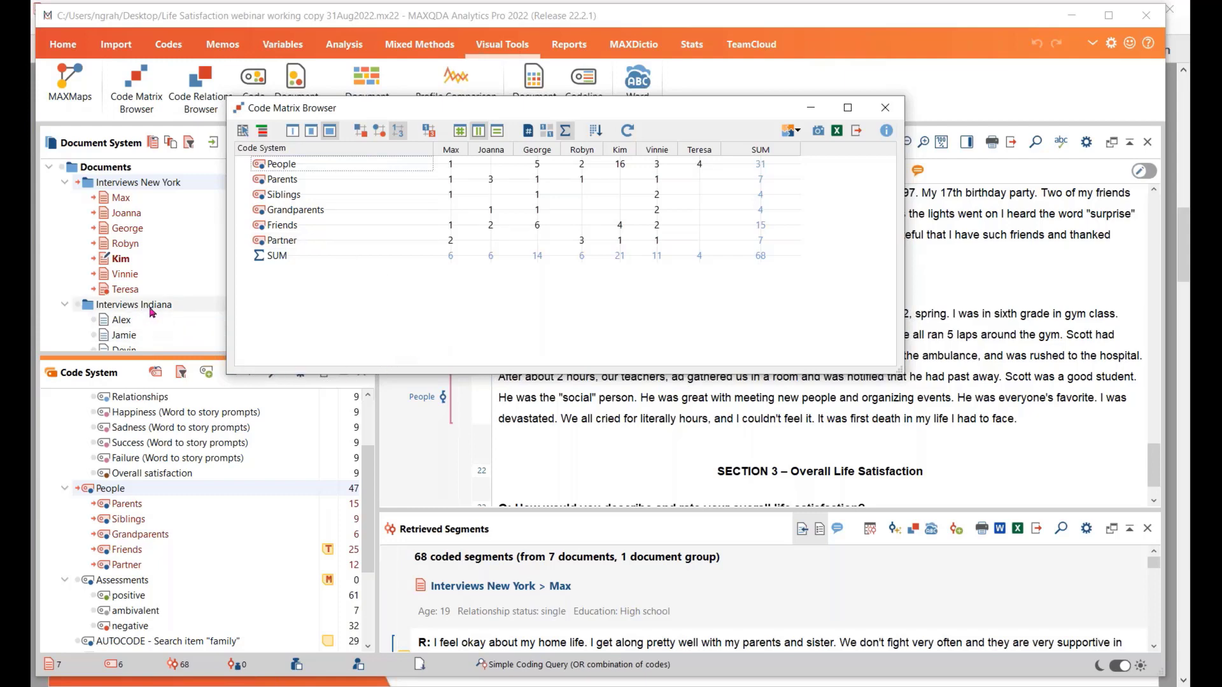
Remove the last Interviews New York document from the code matrix by deactivating it
{"action": "left_click_drag", "start_coordinate": [425, 109], "coordinate": [586, 124]}
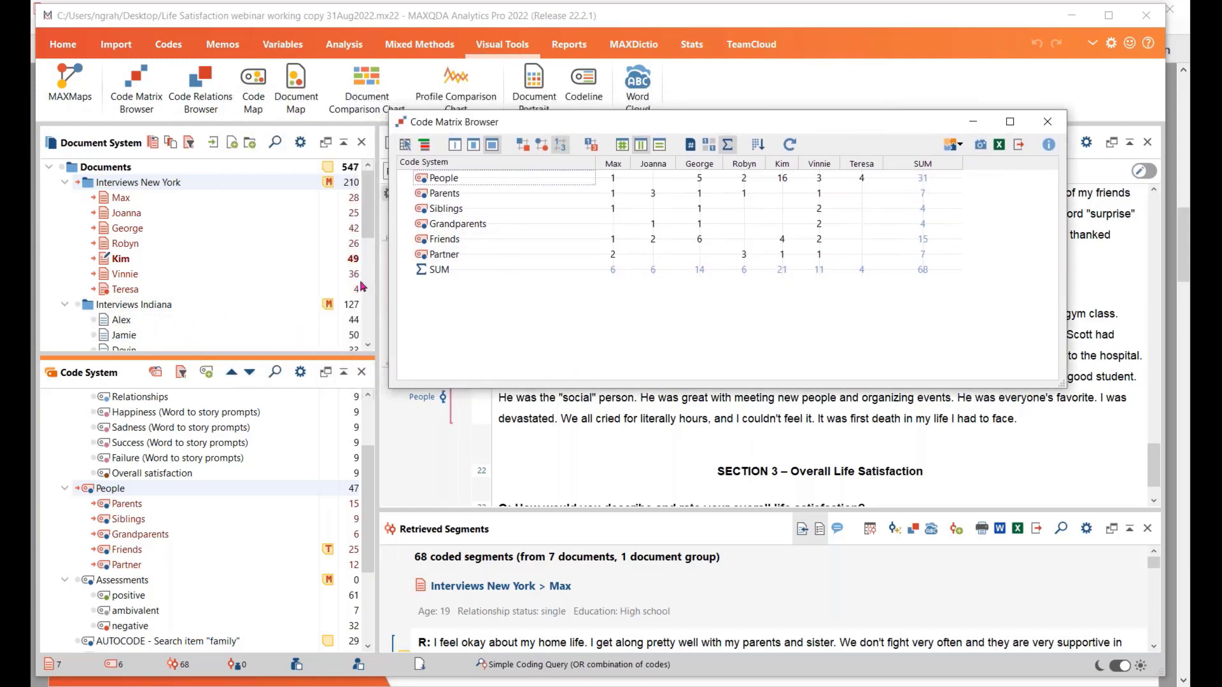
{"action": "left_click", "coordinate": [103, 291]}
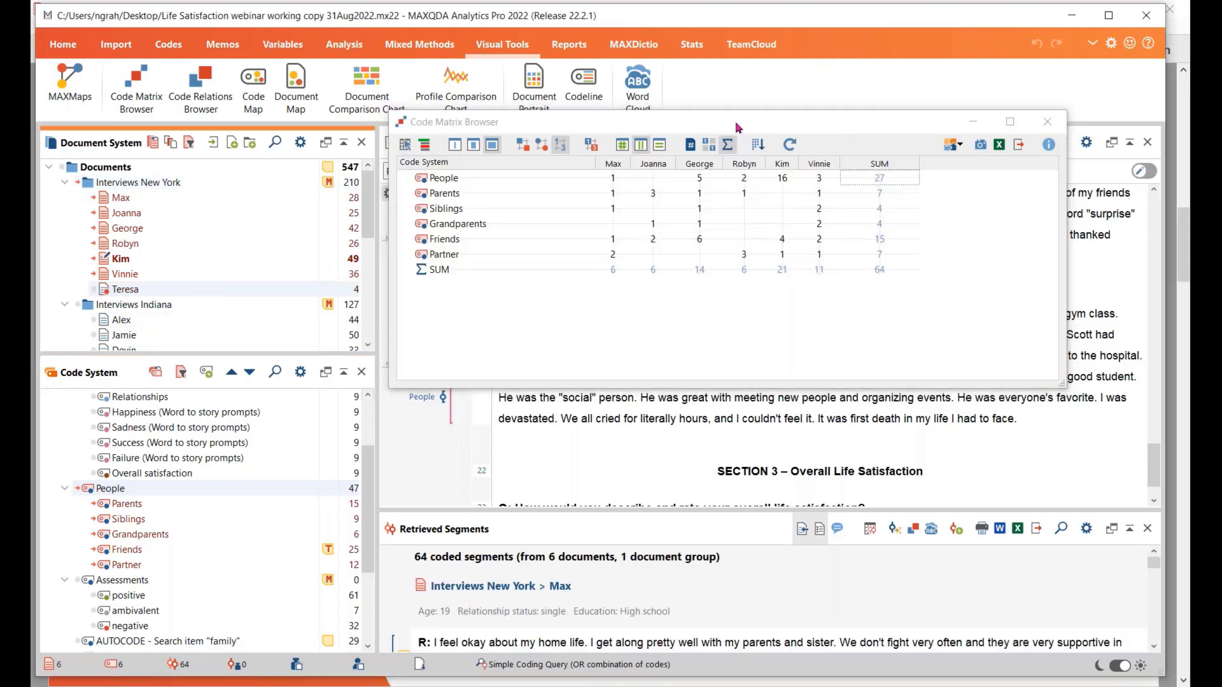
{"action": "left_click_drag", "start_coordinate": [739, 127], "coordinate": [583, 116]}
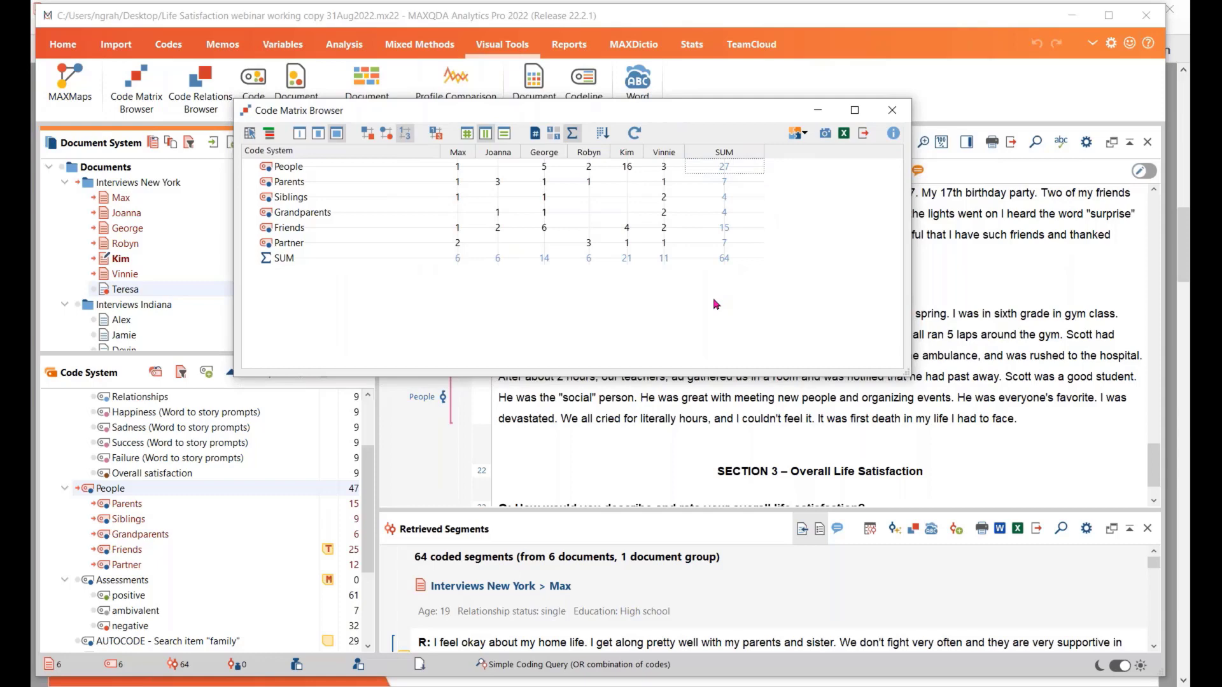
Hide and redisplay the sums in the code matrix, and show the code frequencies as squares
{"action": "left_click", "coordinate": [572, 134]}
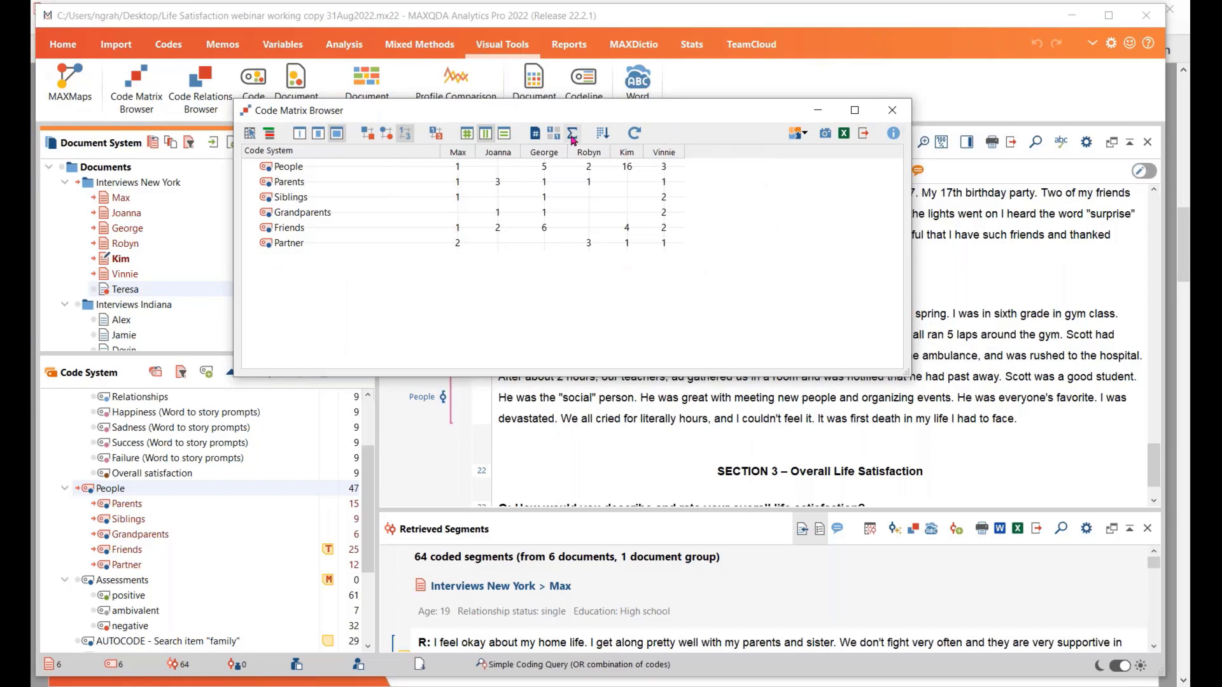
{"action": "left_click", "coordinate": [572, 135]}
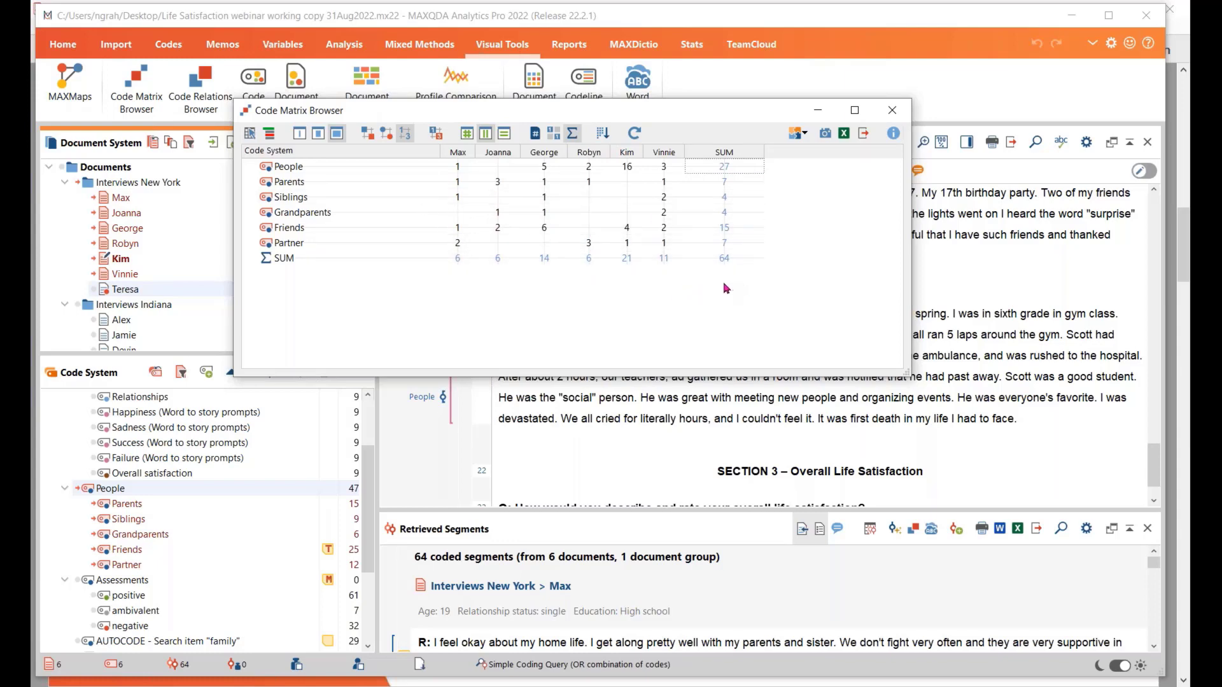
{"action": "left_click", "coordinate": [367, 134]}
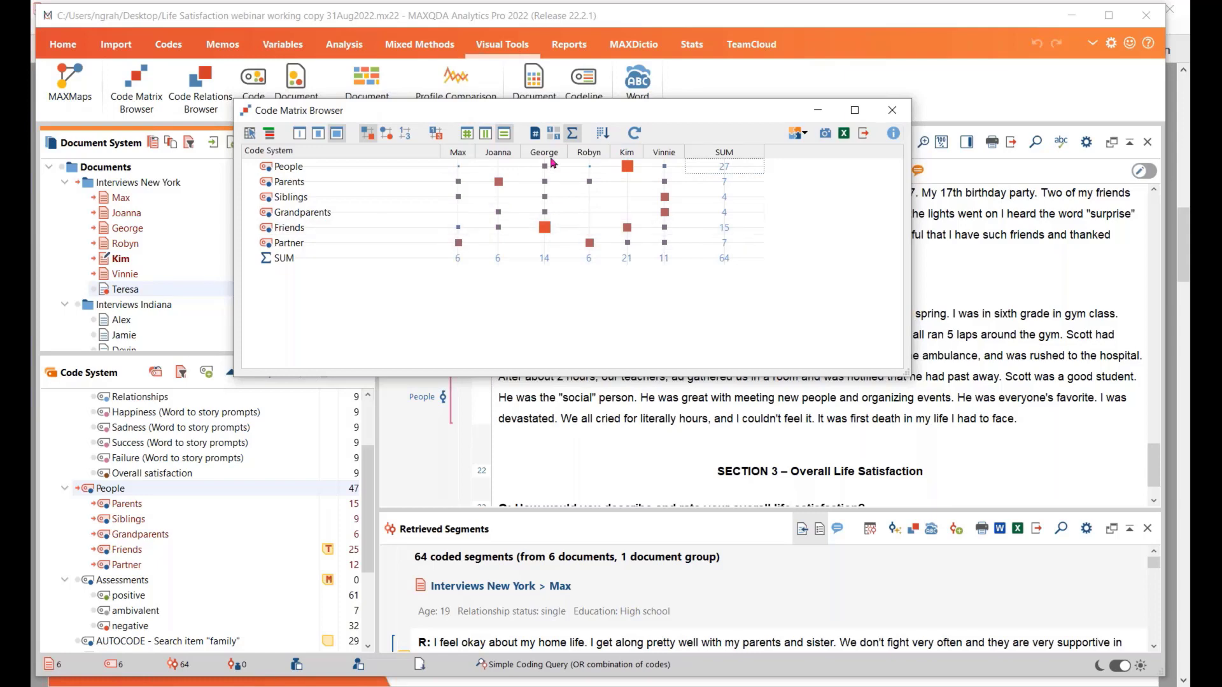
Compare the code matrix symbols when their sizes are calculated by column instead of by row, and return to the row-based calculation
{"action": "mouse_move", "coordinate": [549, 231]}
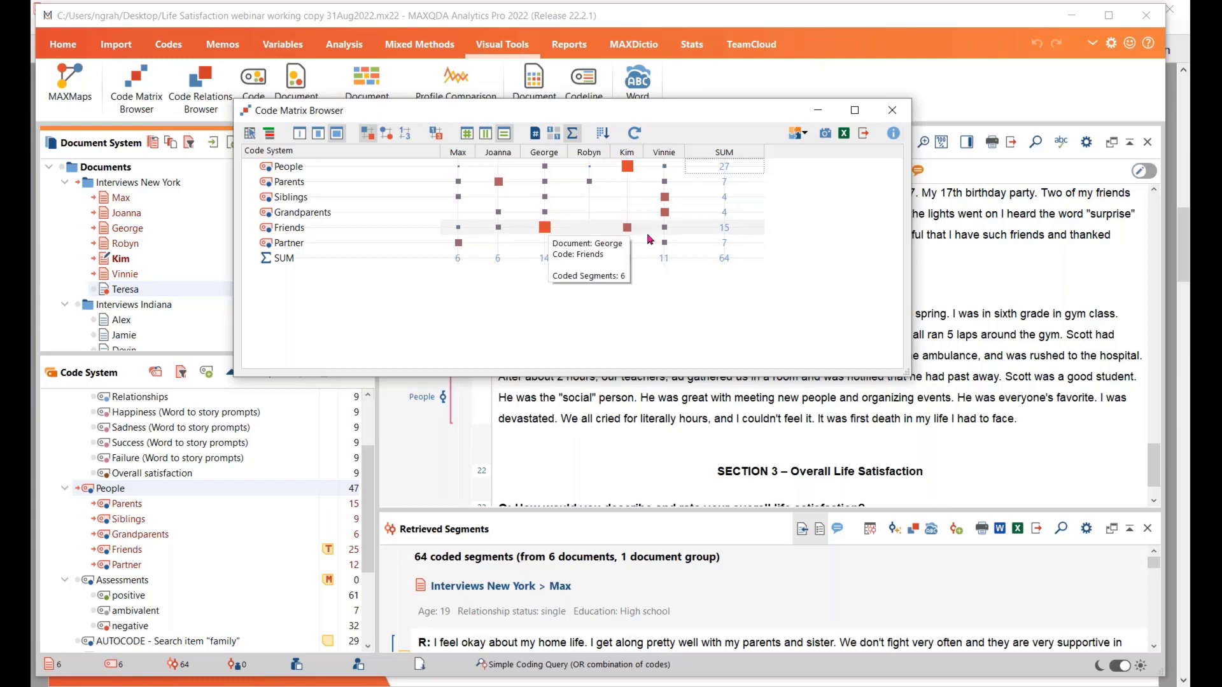
{"action": "mouse_move", "coordinate": [628, 231]}
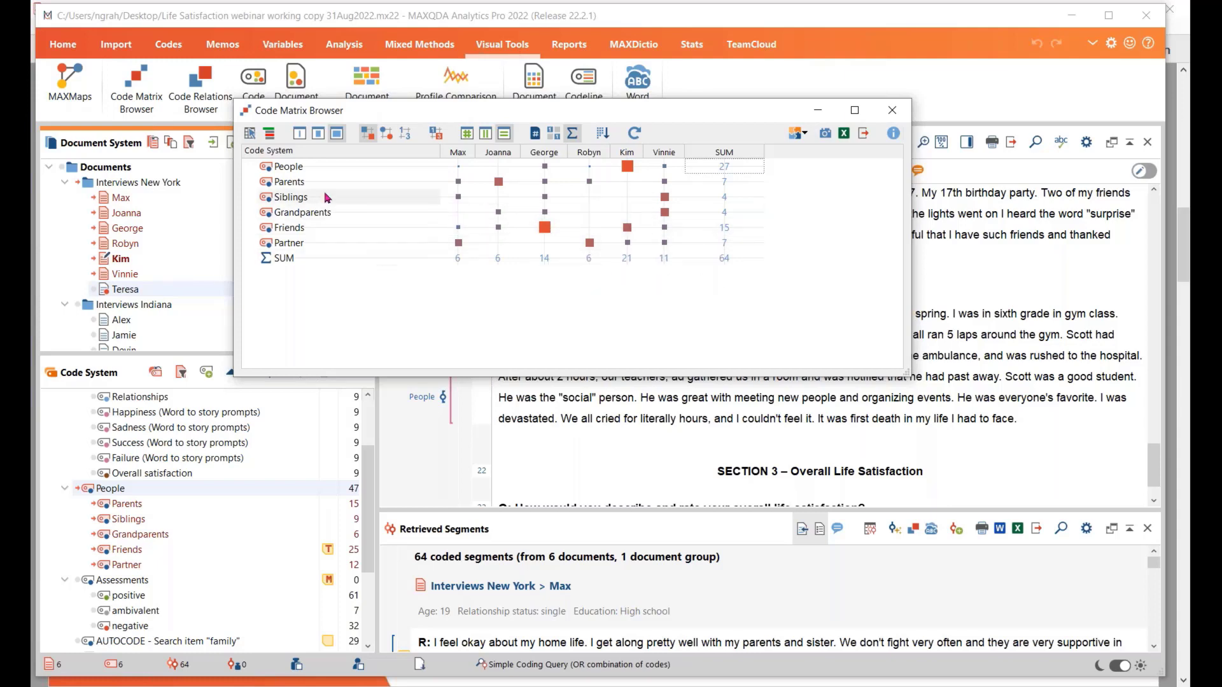
{"action": "mouse_move", "coordinate": [497, 189]}
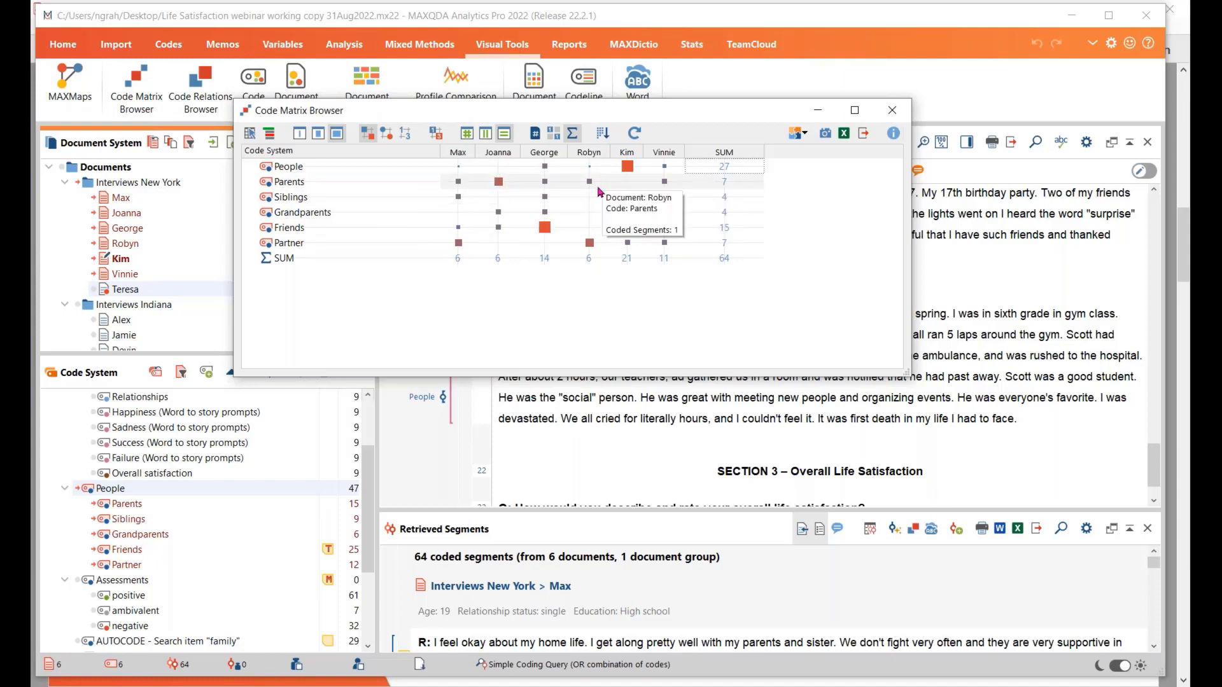
{"action": "left_click", "coordinate": [485, 133]}
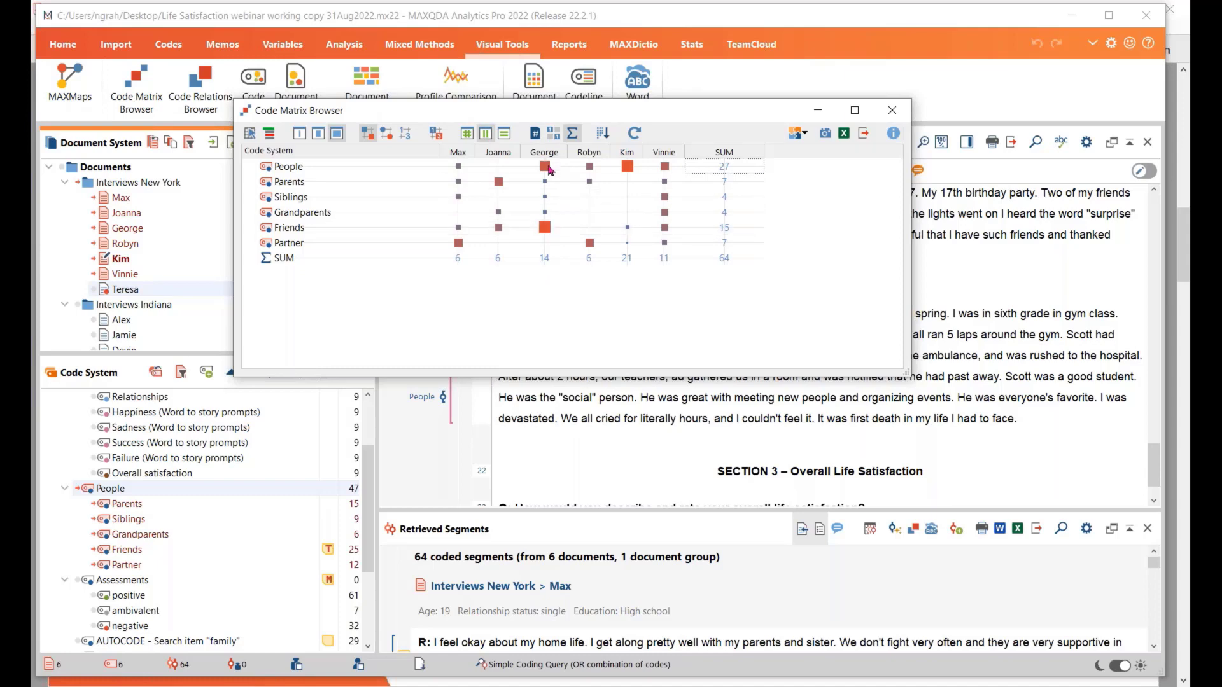
{"action": "mouse_move", "coordinate": [551, 170]}
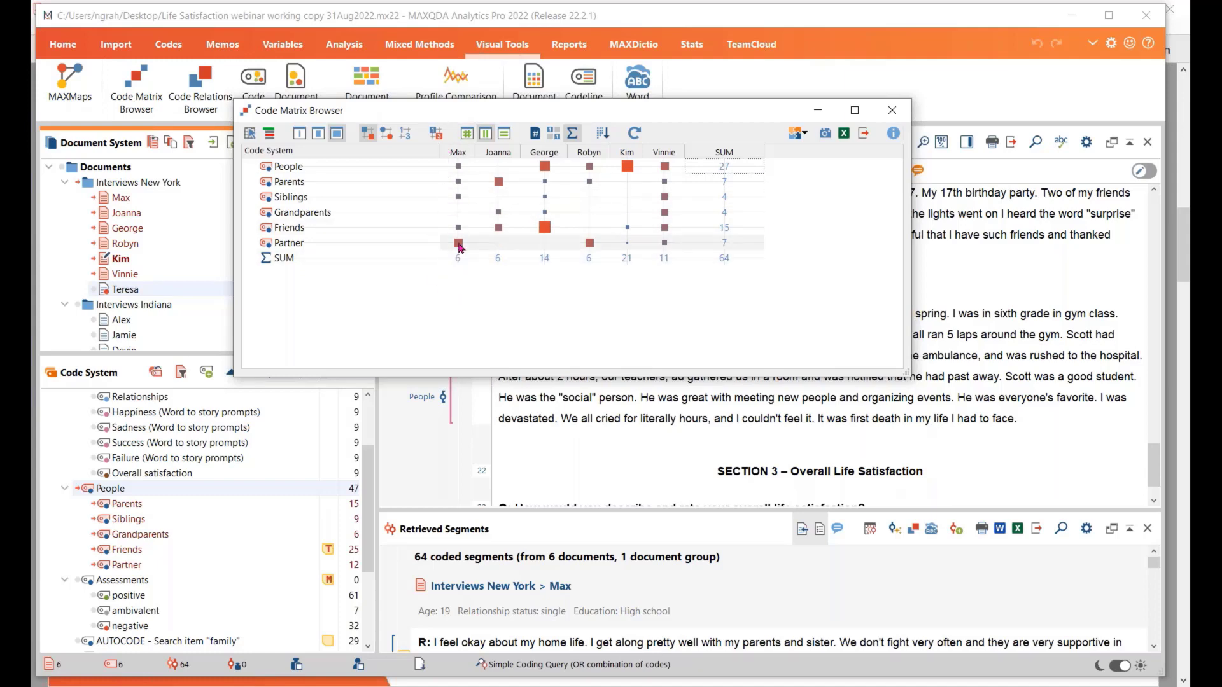
{"action": "mouse_move", "coordinate": [459, 246]}
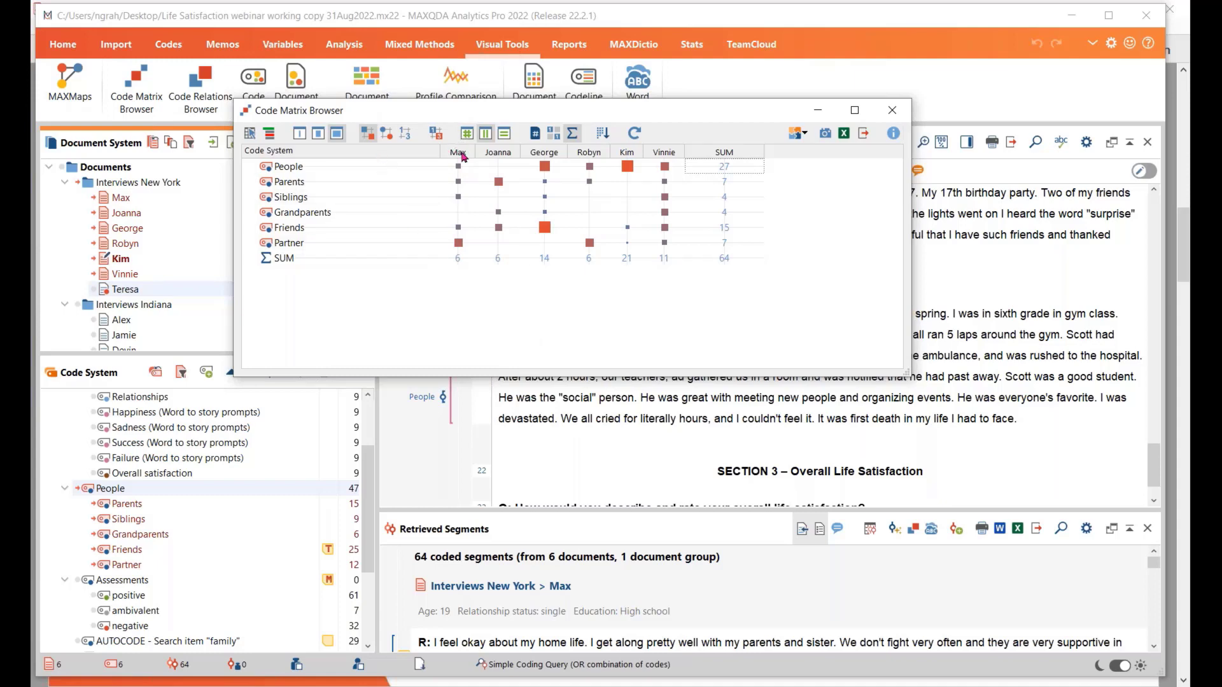
{"action": "left_click", "coordinate": [504, 136]}
Sort the document columns of the code matrix in the coloured heatmap view, and display the code frequencies as plain numbers
{"action": "left_click", "coordinate": [436, 133]}
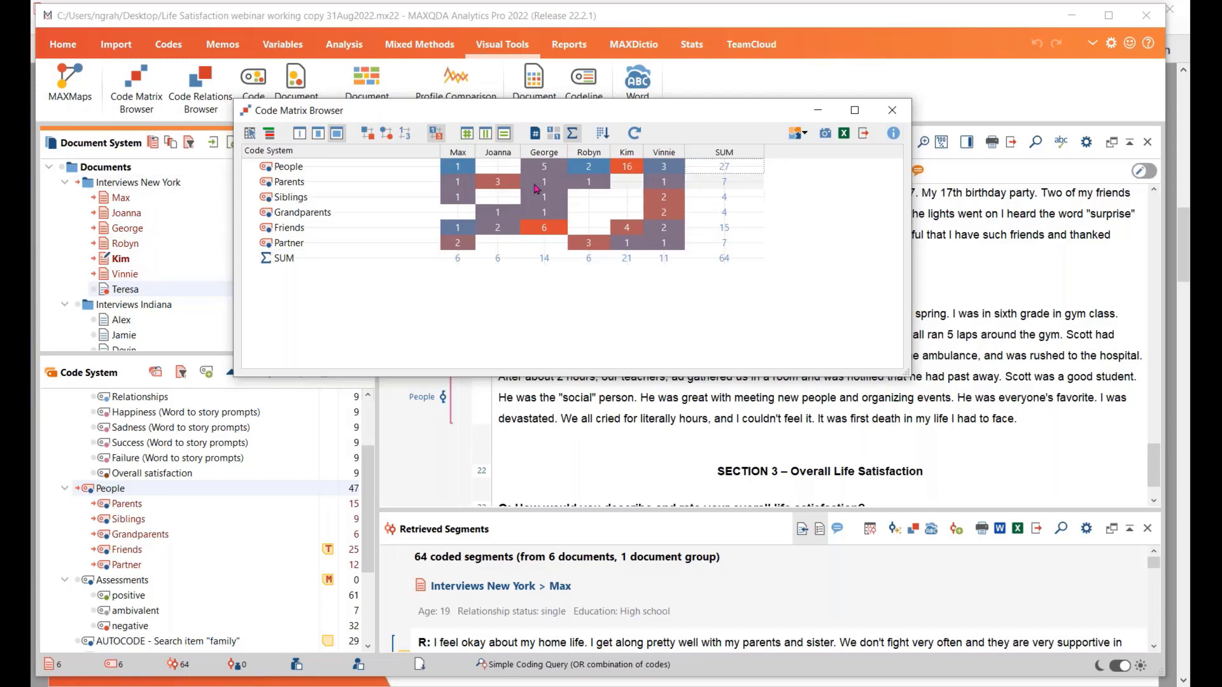
{"action": "left_click", "coordinate": [603, 133]}
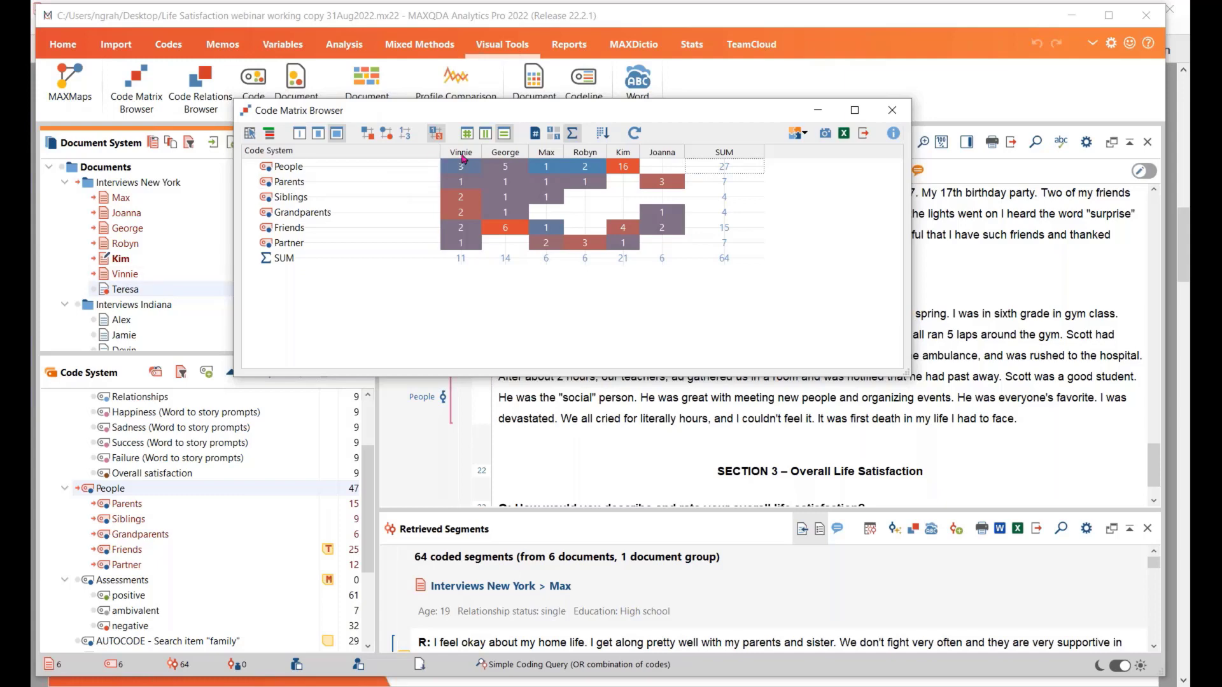
{"action": "mouse_move", "coordinate": [462, 173]}
{"action": "left_click", "coordinate": [405, 133]}
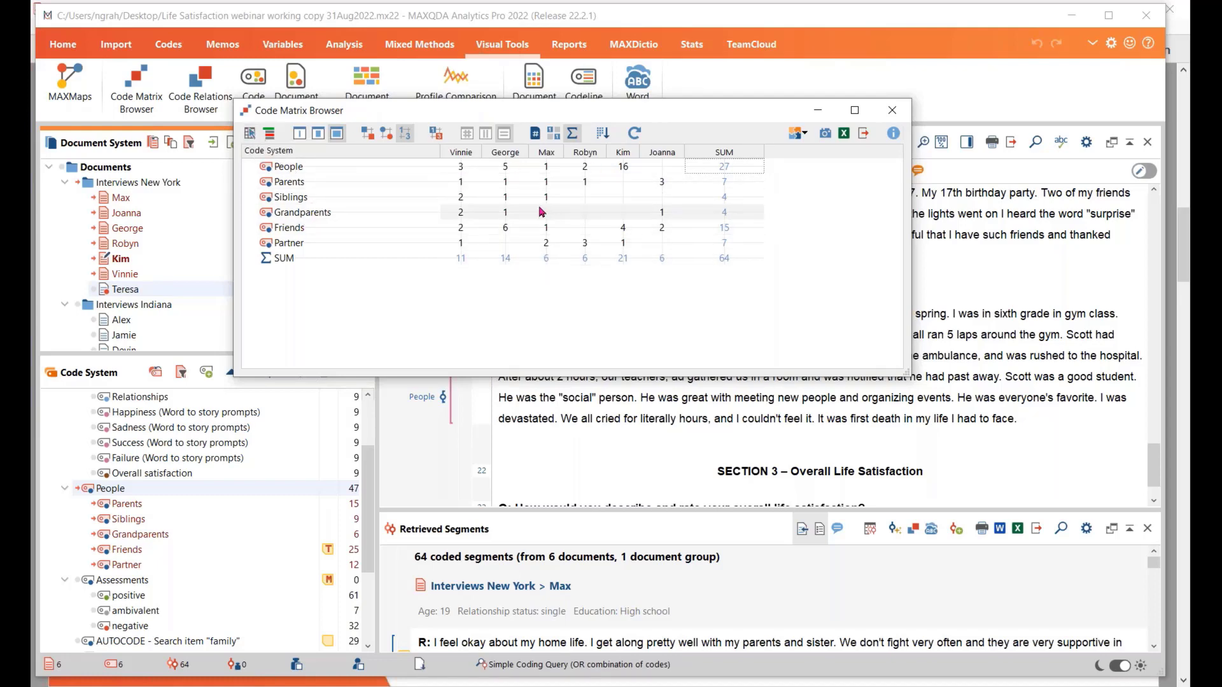
Open the Interactive Quote Matrix from the code matrix and shrink and reposition its window to read the People quotes per document
{"action": "left_click", "coordinate": [250, 135]}
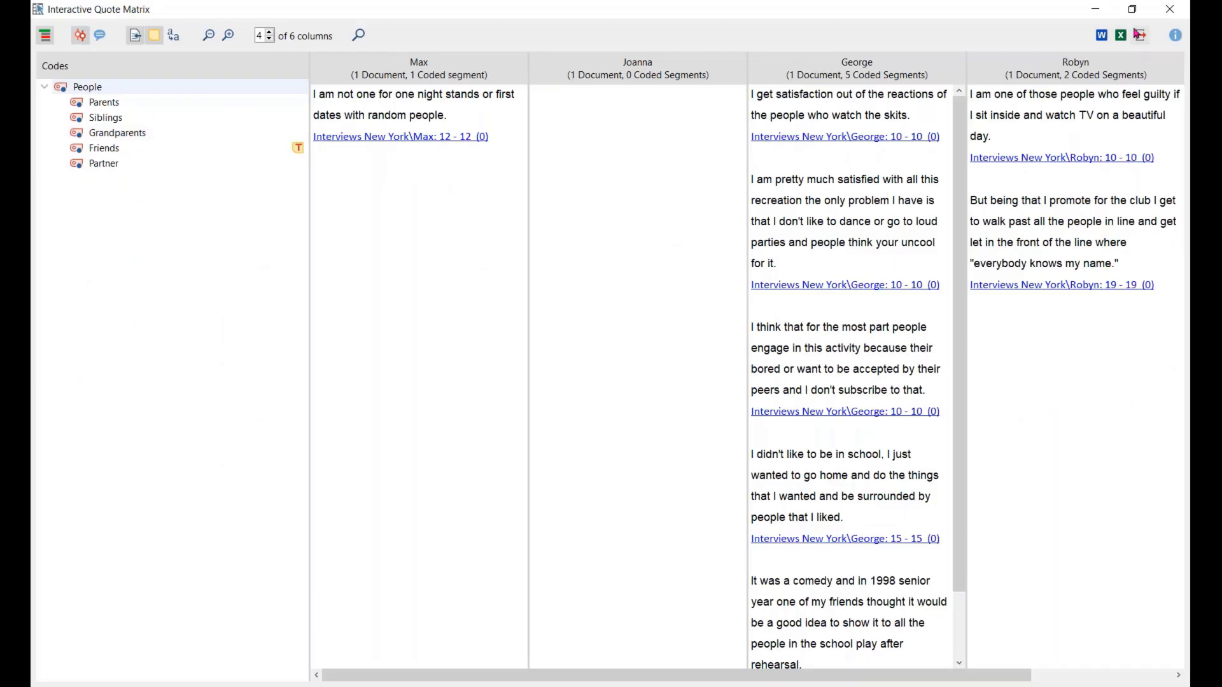
{"action": "left_click", "coordinate": [1134, 10]}
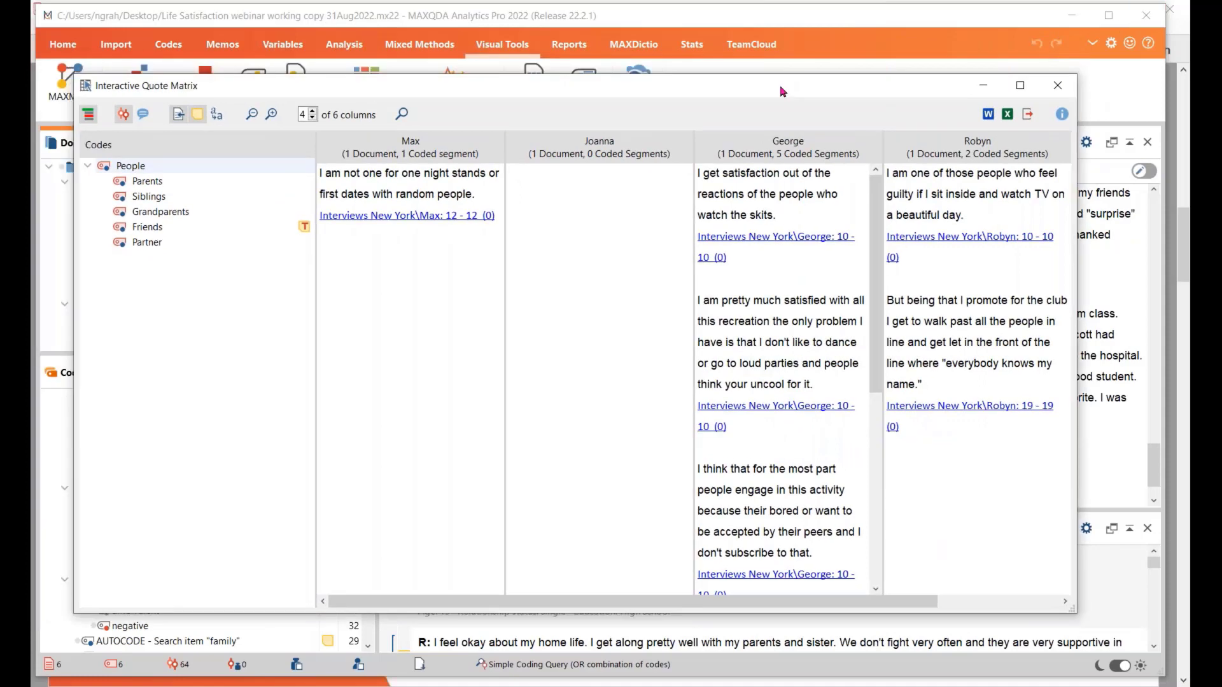
{"action": "left_click_drag", "start_coordinate": [756, 73], "coordinate": [780, 144]}
{"action": "left_click_drag", "start_coordinate": [1069, 662], "coordinate": [1040, 616]}
{"action": "left_click_drag", "start_coordinate": [744, 147], "coordinate": [772, 198]}
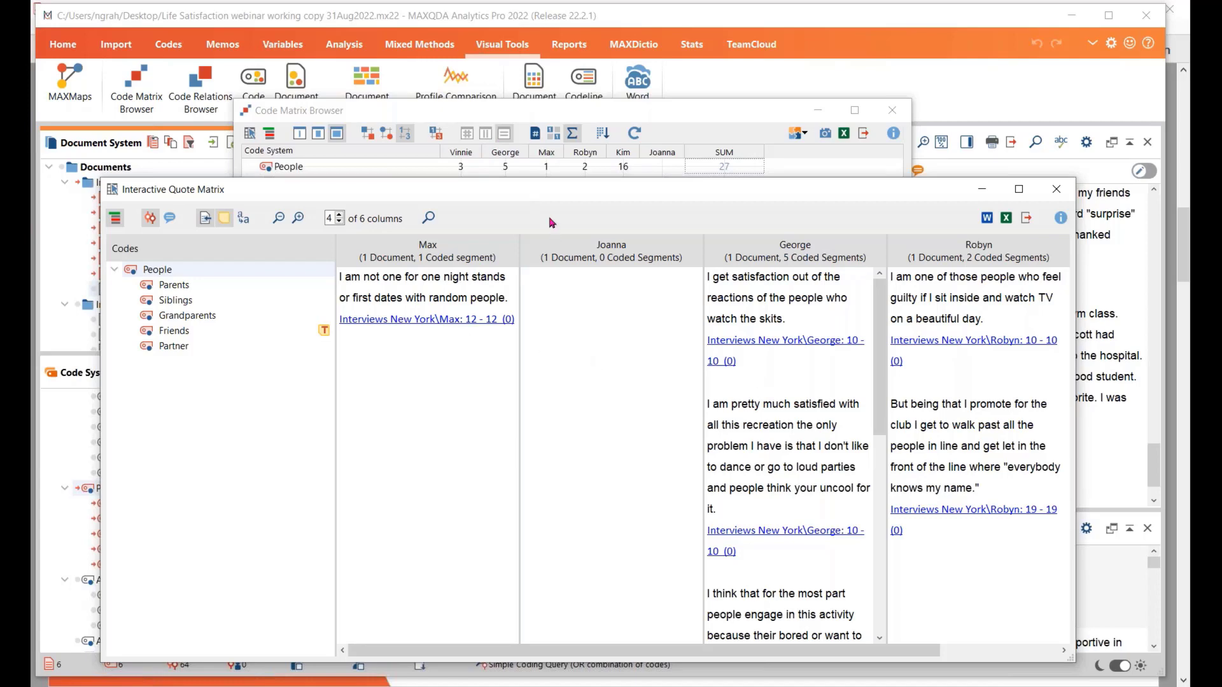
{"action": "left_click_drag", "start_coordinate": [555, 189], "coordinate": [555, 246]}
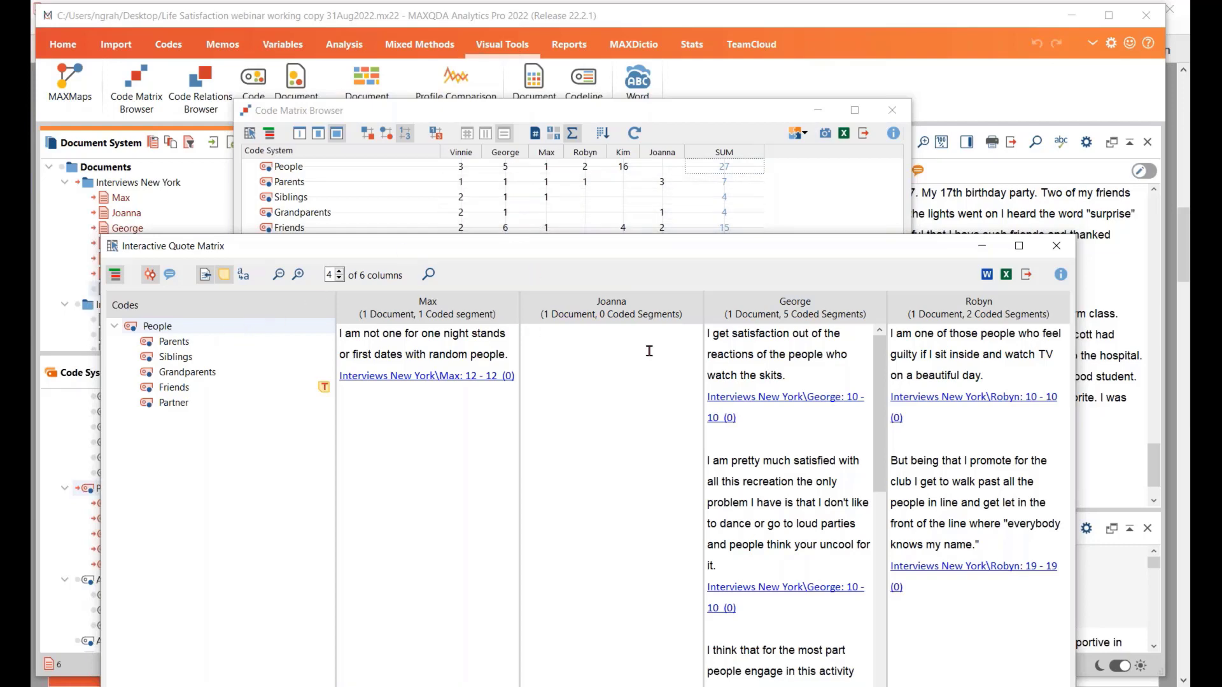
{"action": "left_click_drag", "start_coordinate": [706, 247], "coordinate": [633, 135]}
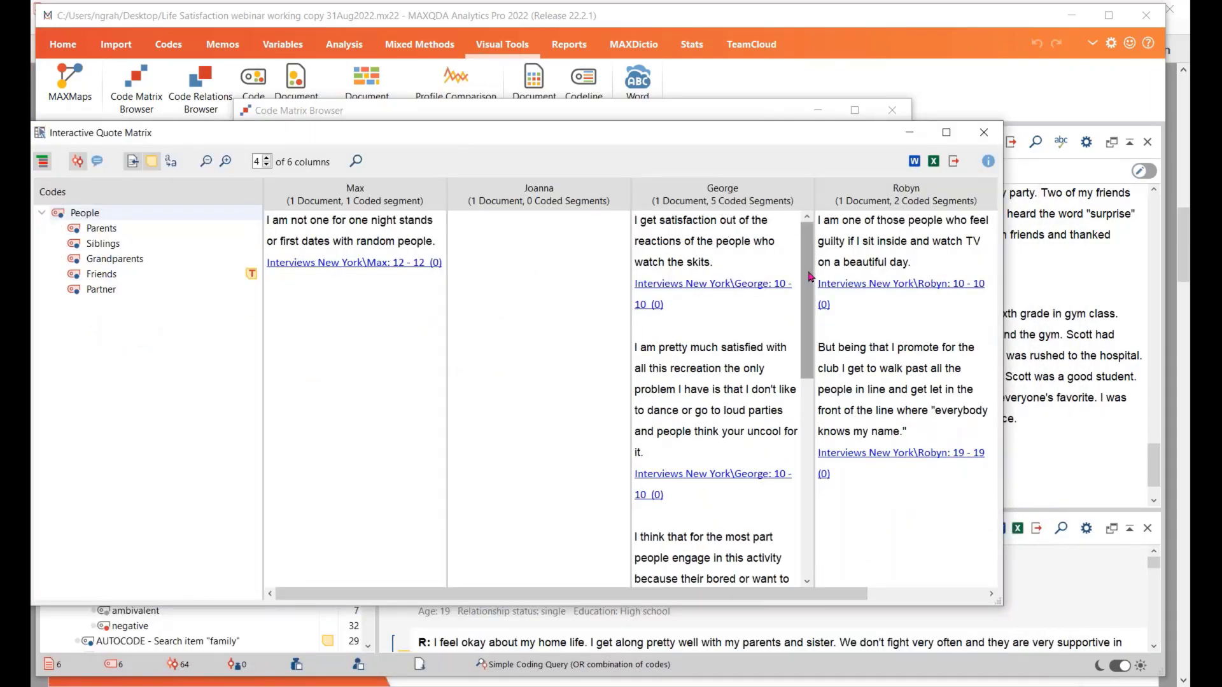
{"action": "mouse_move", "coordinate": [810, 276]}
{"action": "left_mouse_down"}
{"action": "mouse_move", "coordinate": [808, 484]}
{"action": "mouse_move", "coordinate": [809, 279]}
{"action": "left_mouse_up"}
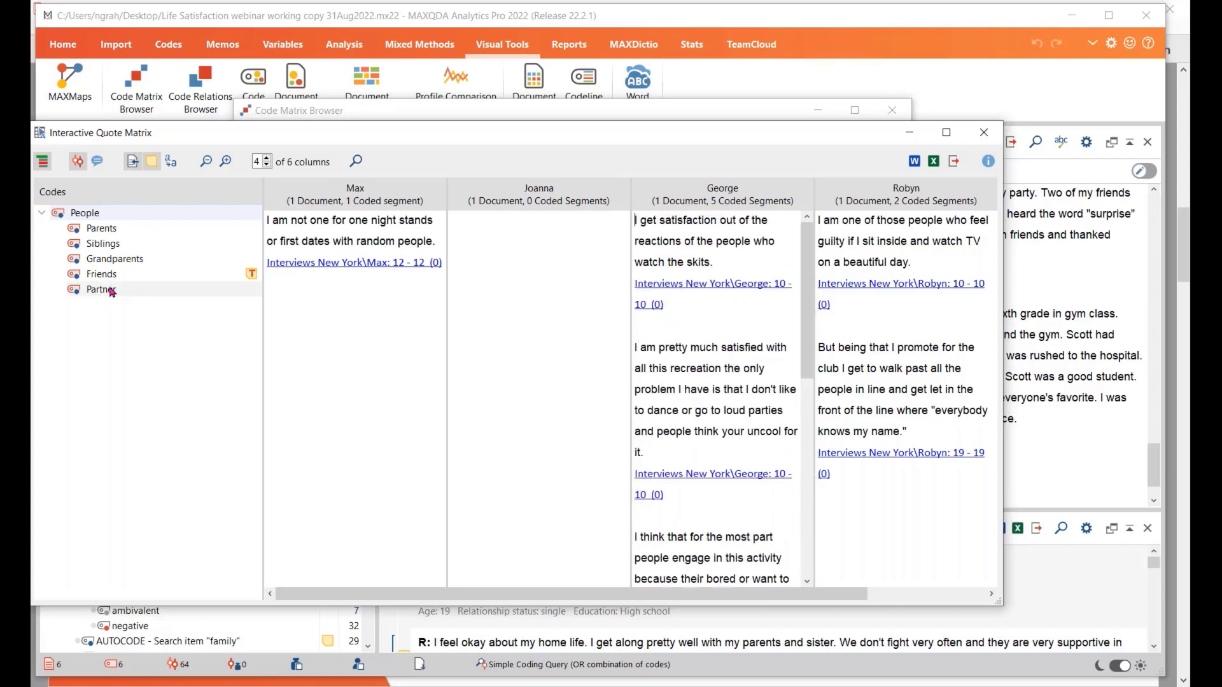
Show the Friends quotes in the Interactive Quote Matrix and read them across all the interview columns
{"action": "left_click", "coordinate": [95, 274]}
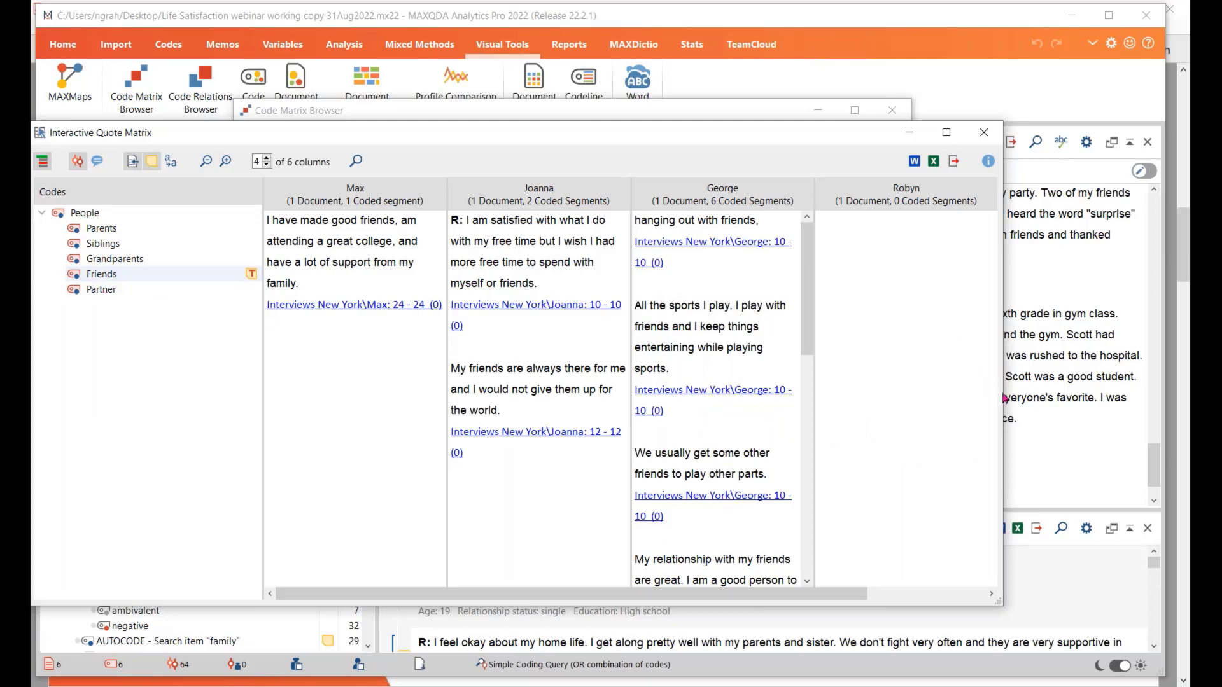
{"action": "left_click_drag", "start_coordinate": [1006, 395], "coordinate": [1036, 395]}
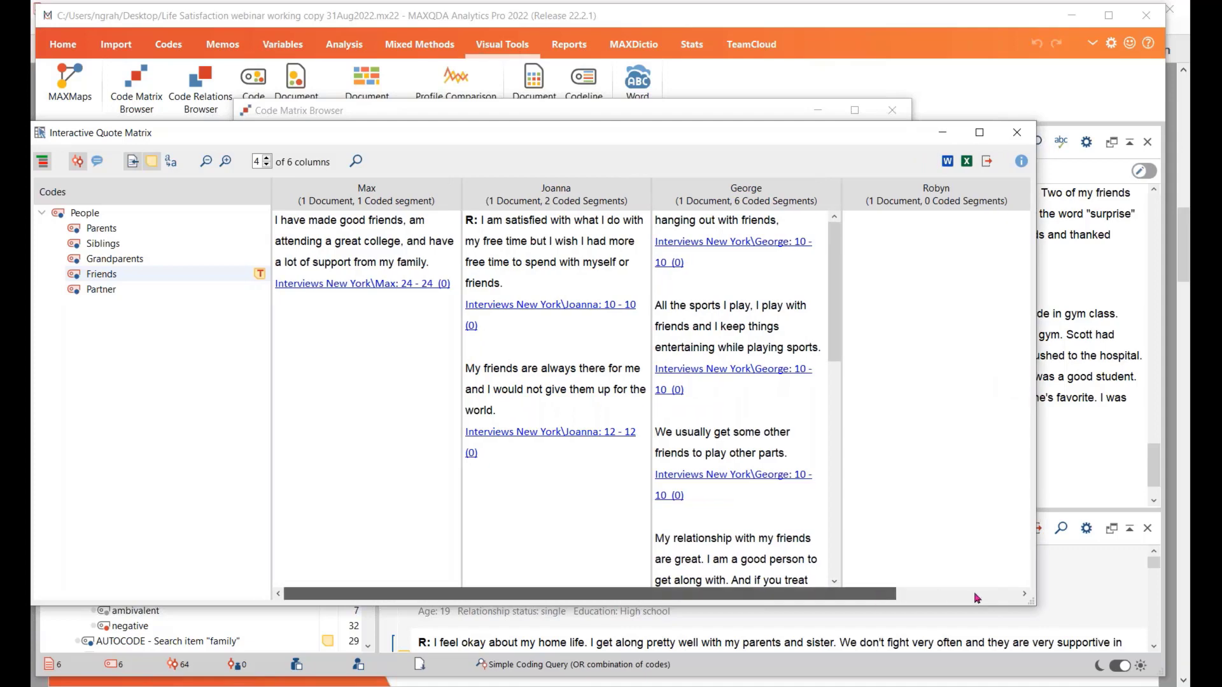
{"action": "left_click", "coordinate": [1002, 595]}
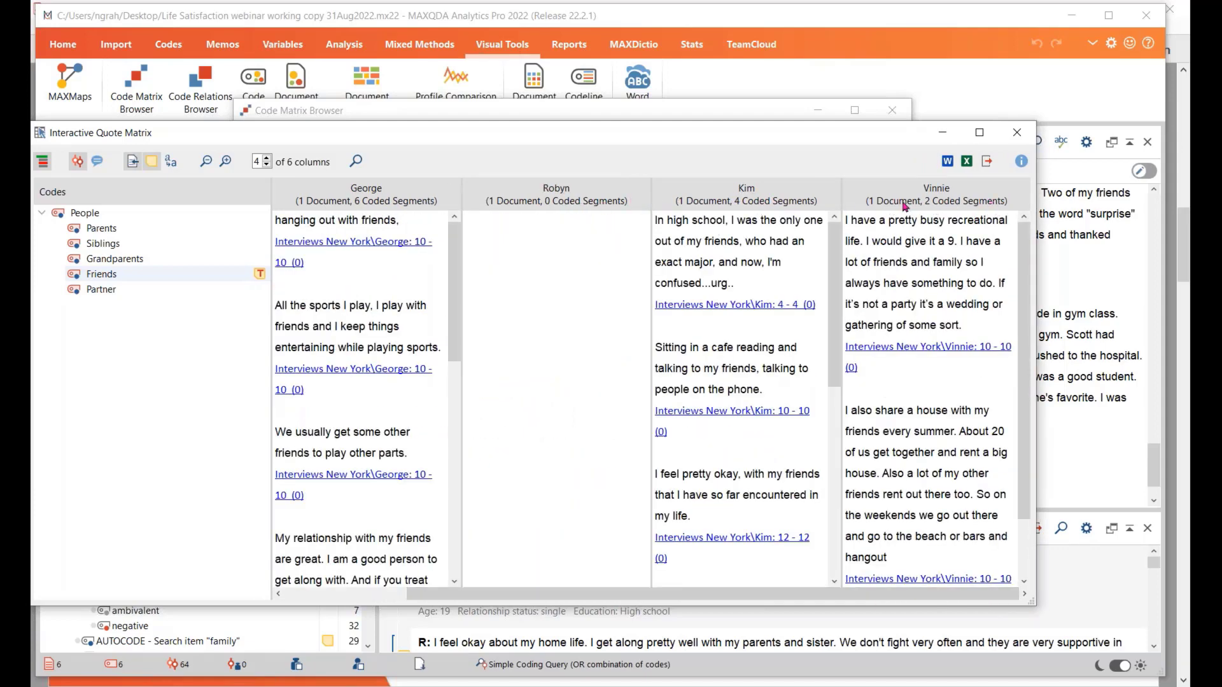
{"action": "scroll", "coordinate": [739, 331], "scroll_direction": "down", "scroll_amount": 5}
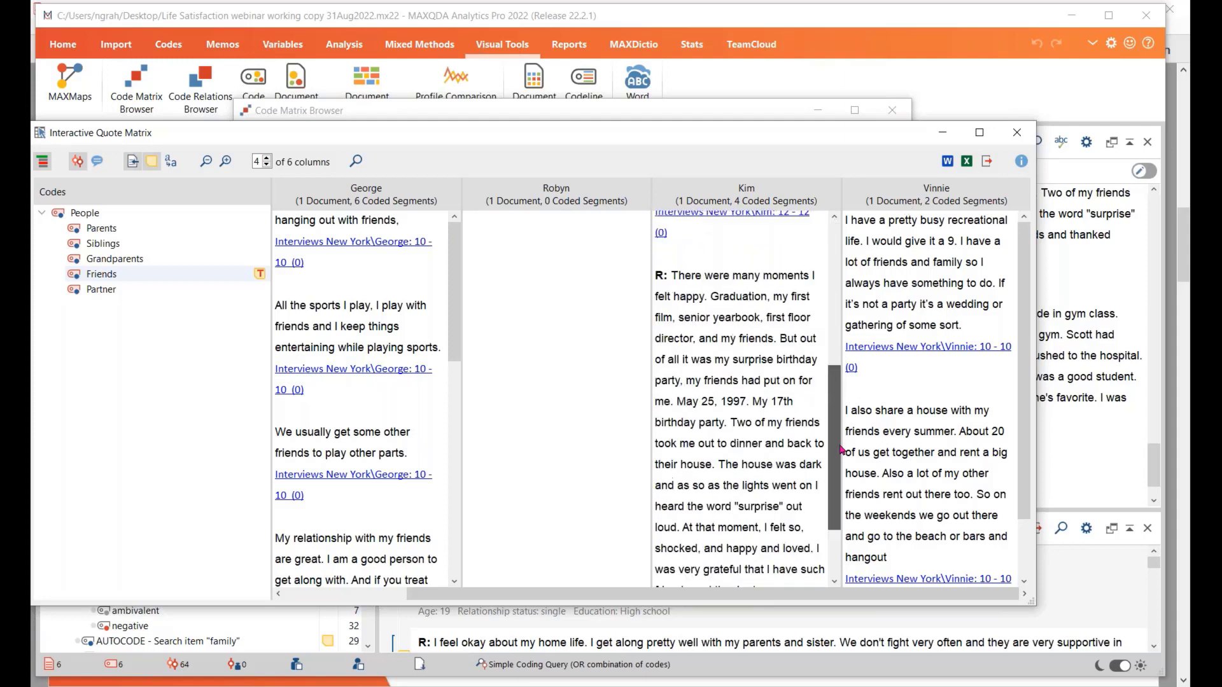
{"action": "scroll", "coordinate": [738, 331], "scroll_direction": "up", "scroll_amount": 5}
{"action": "left_click_drag", "start_coordinate": [454, 308], "coordinate": [622, 387]}
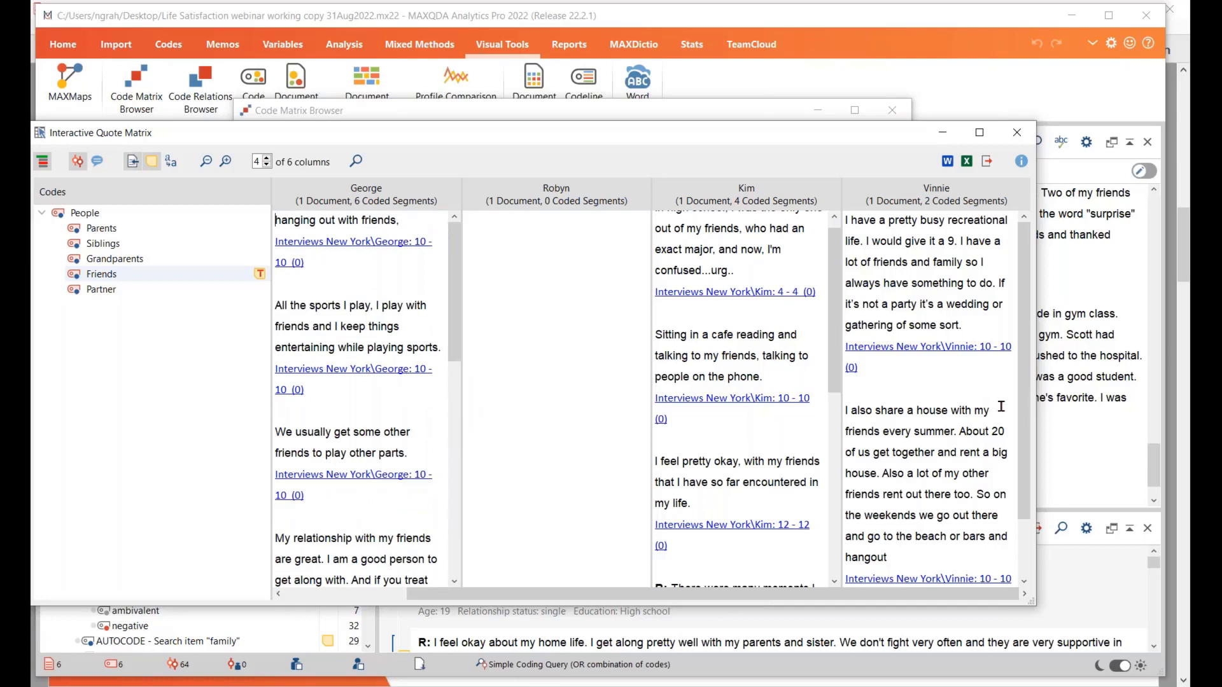
{"action": "mouse_move", "coordinate": [1024, 451]}
{"action": "left_mouse_down"}
{"action": "mouse_move", "coordinate": [1026, 465]}
{"action": "mouse_move", "coordinate": [1024, 436]}
{"action": "left_mouse_up"}
Close the Interactive Quote Matrix and the Code Matrix Browser
{"action": "left_click", "coordinate": [1017, 133]}
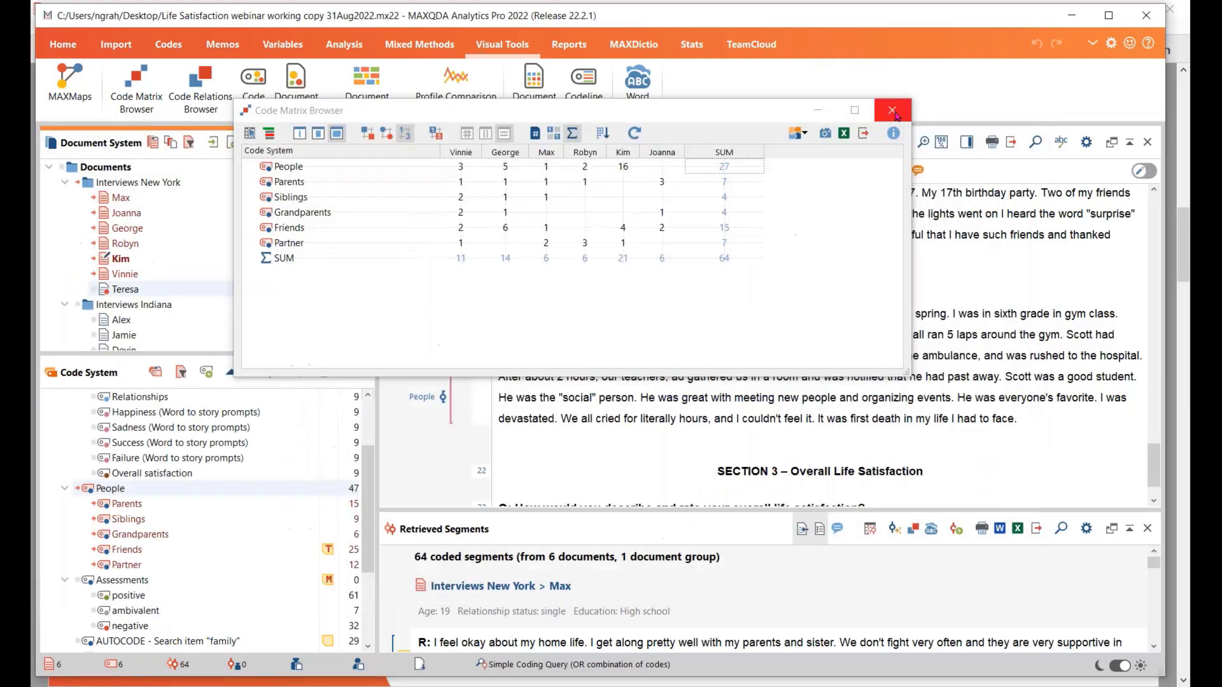
{"action": "left_click", "coordinate": [893, 112]}
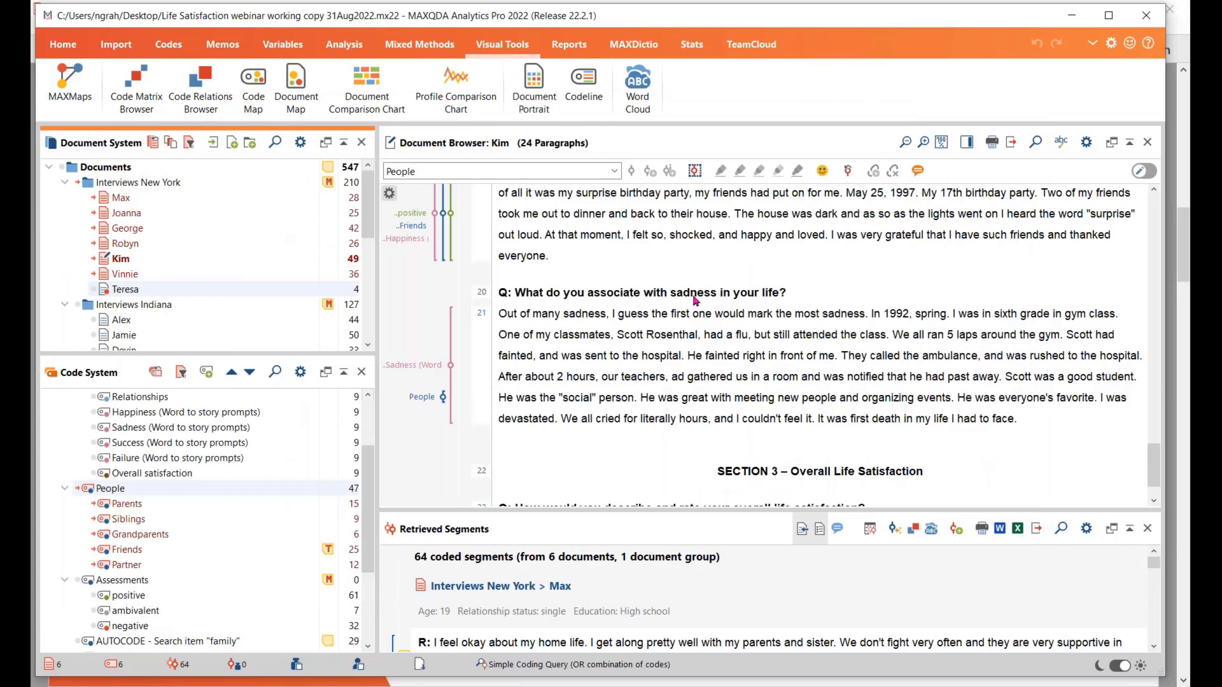
{"action": "mouse_move", "coordinate": [301, 290]}
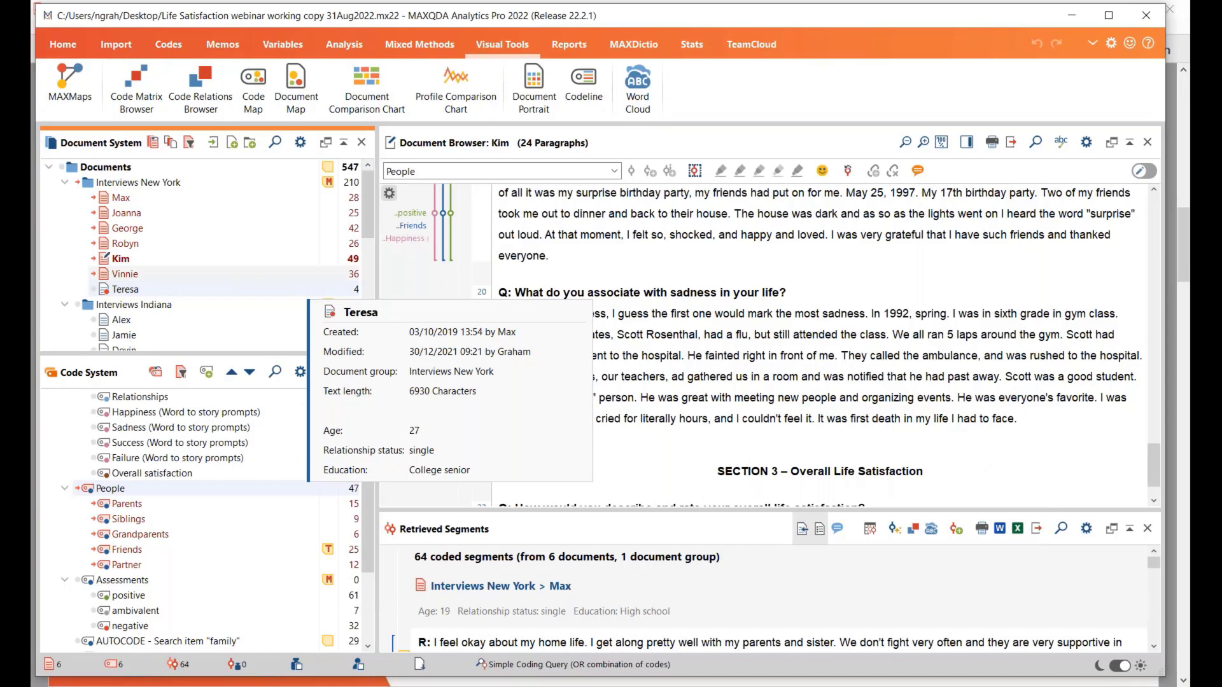
Switch to the Adobe Acrobat Reader presentation to review the summary of suitable functions, and return to MAXQDA
{"action": "left_click", "coordinate": [420, 44]}
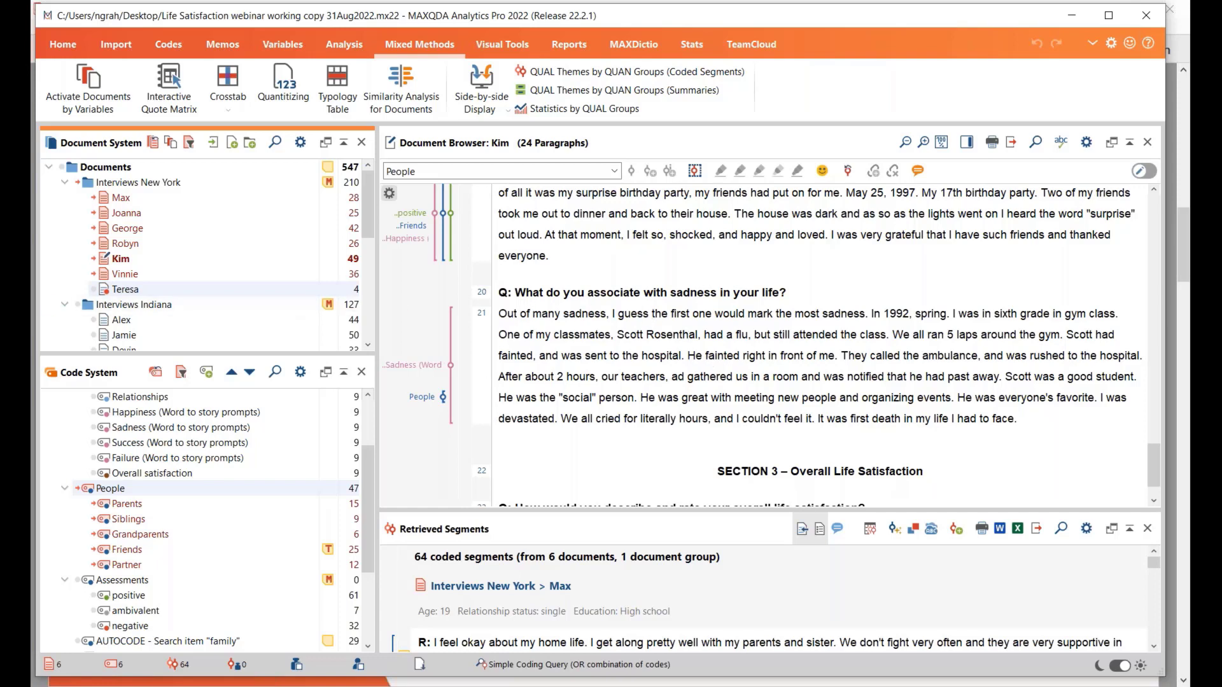
{"action": "key", "text": "alt+Tab"}
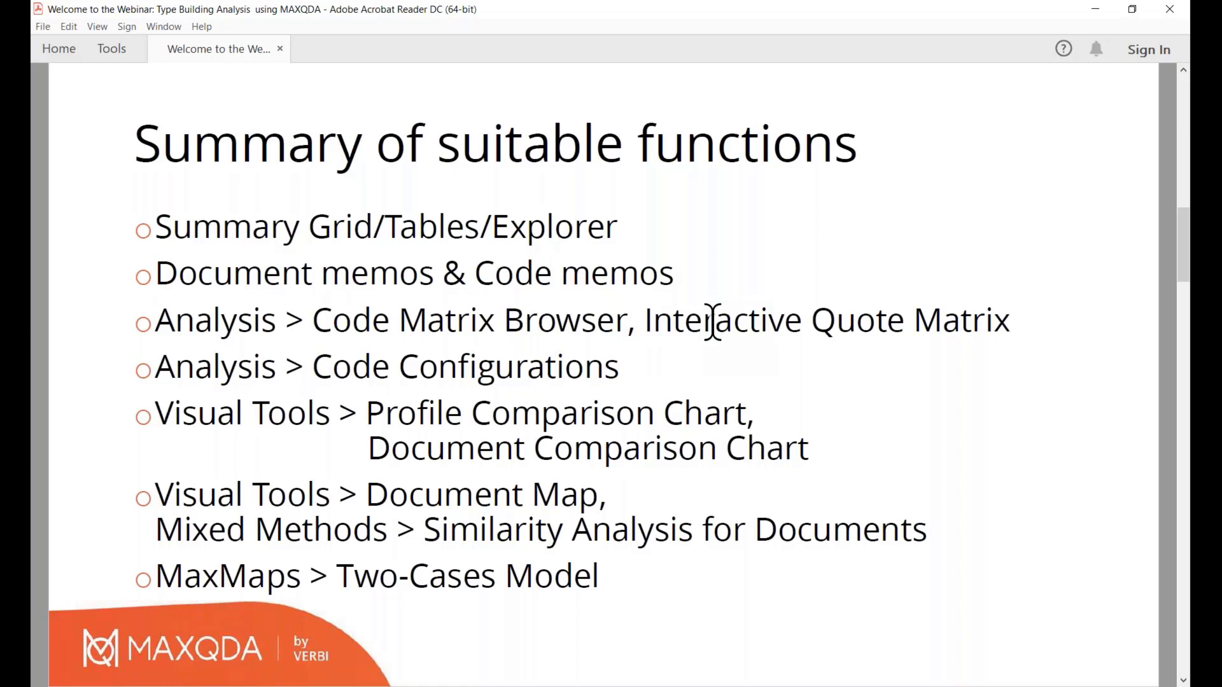
{"action": "key", "text": "alt+Tab"}
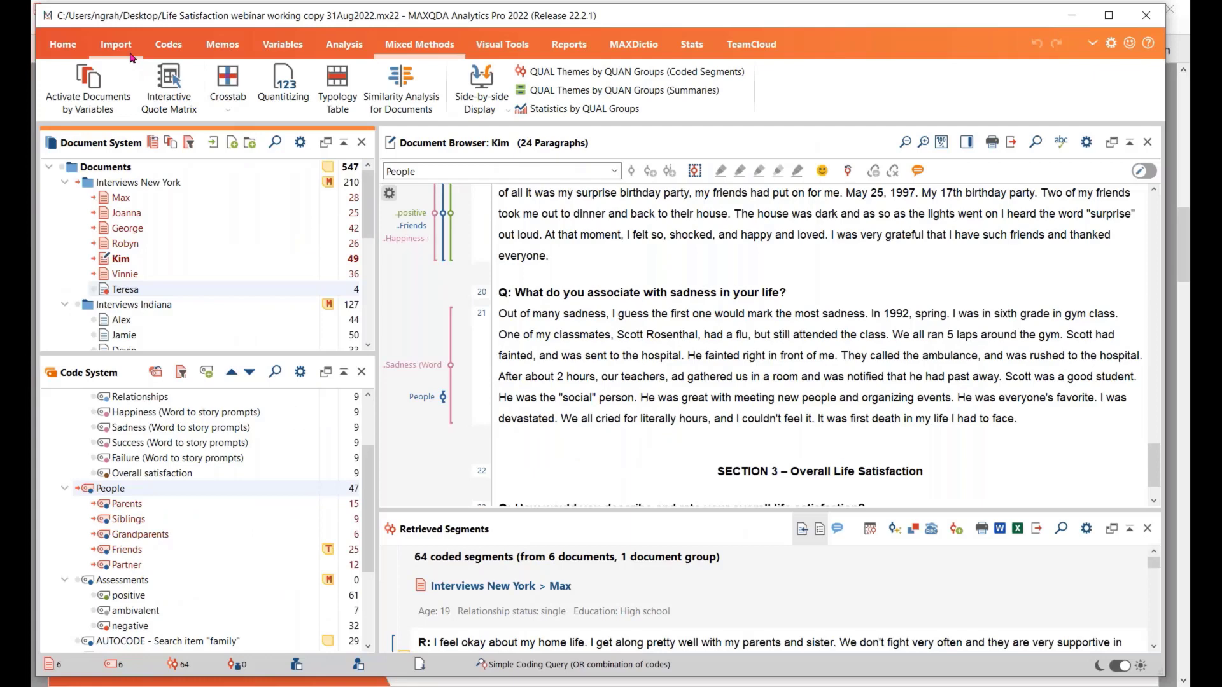
Open the recent project Work Life Balance webinar working copy 13Sep2022
{"action": "left_click", "coordinate": [63, 45]}
{"action": "left_click", "coordinate": [118, 112]}
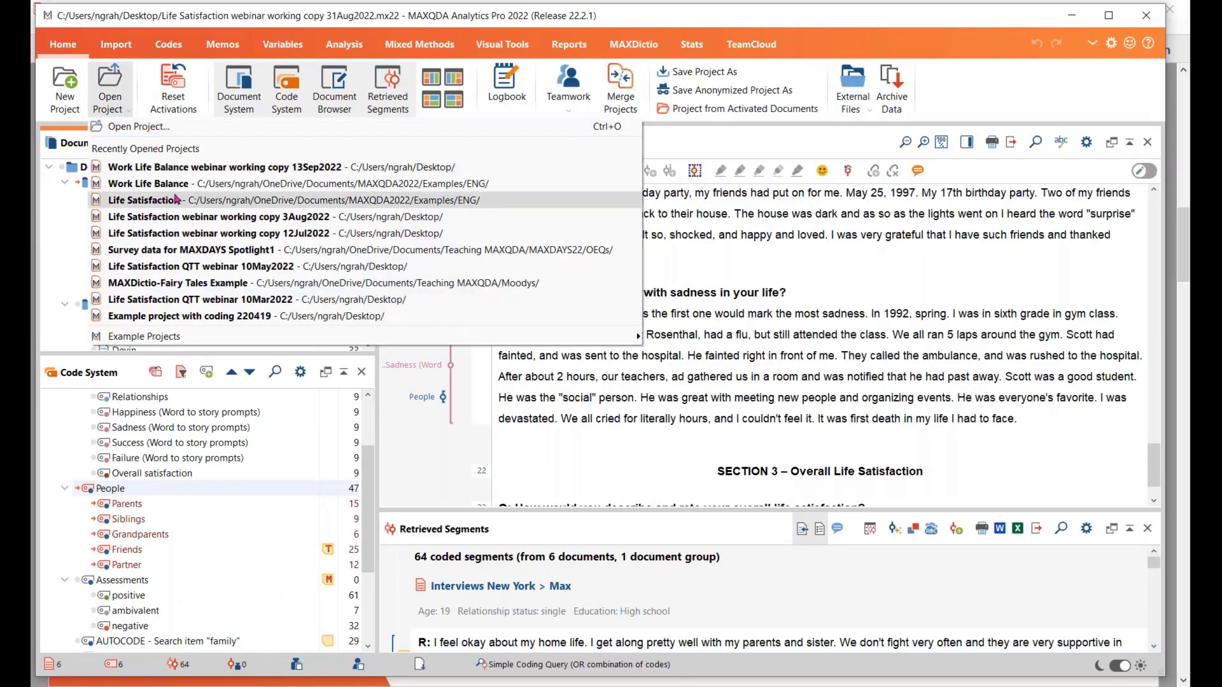
{"action": "left_click", "coordinate": [241, 170]}
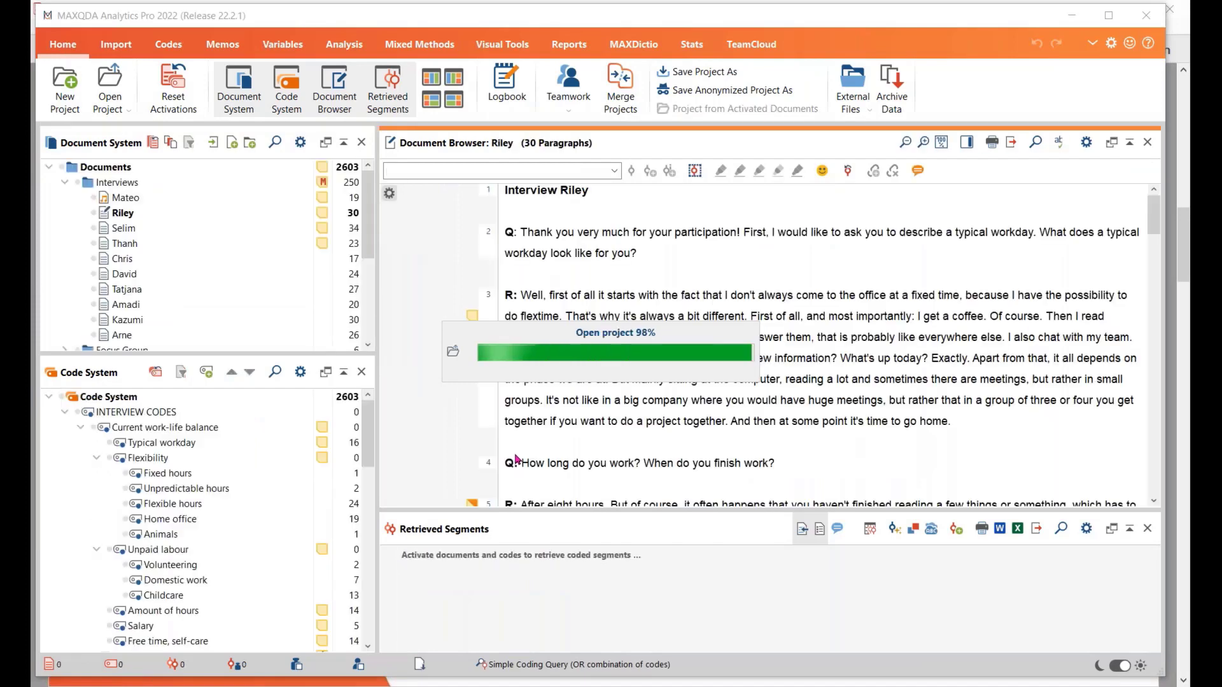
Activate all documents in the Interviews group and enlarge the Code System pane
{"action": "left_click", "coordinate": [338, 44]}
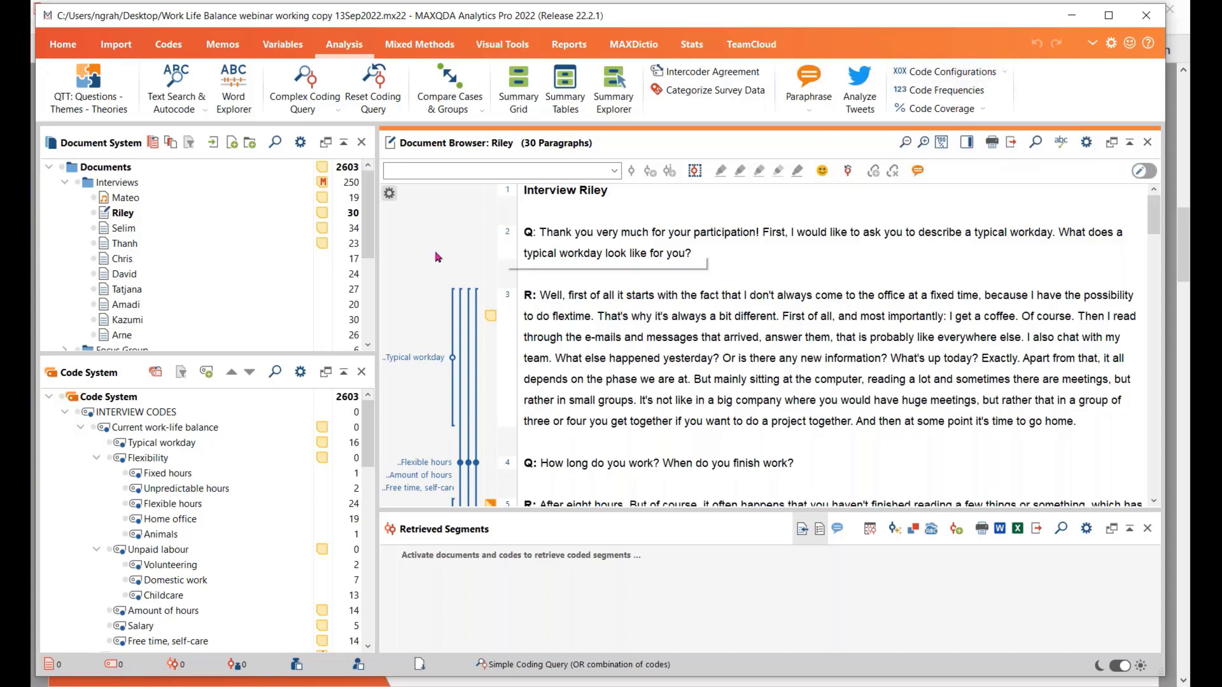
{"action": "left_click", "coordinate": [88, 182], "text": "ctrl"}
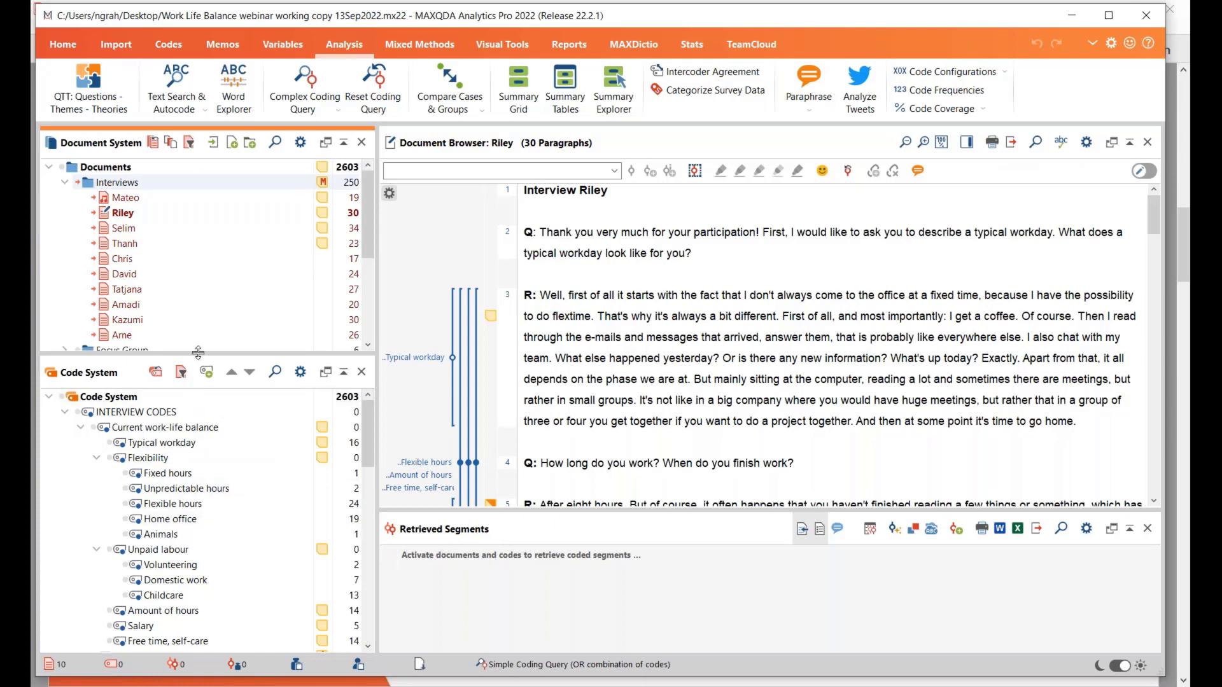
{"action": "left_click_drag", "start_coordinate": [197, 353], "coordinate": [201, 329]}
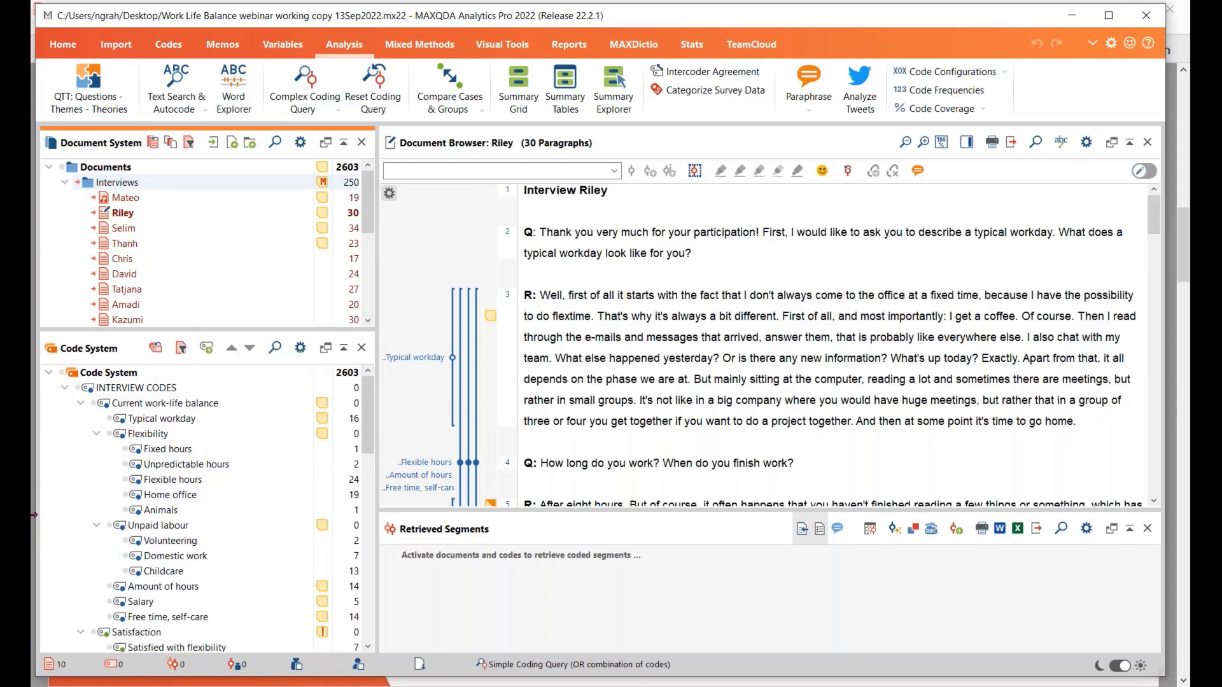
Activate the codes Flexible hours, Childcare, Free time, self-care, and Dissatisfied with time for friends and family
{"action": "left_click", "coordinate": [125, 480]}
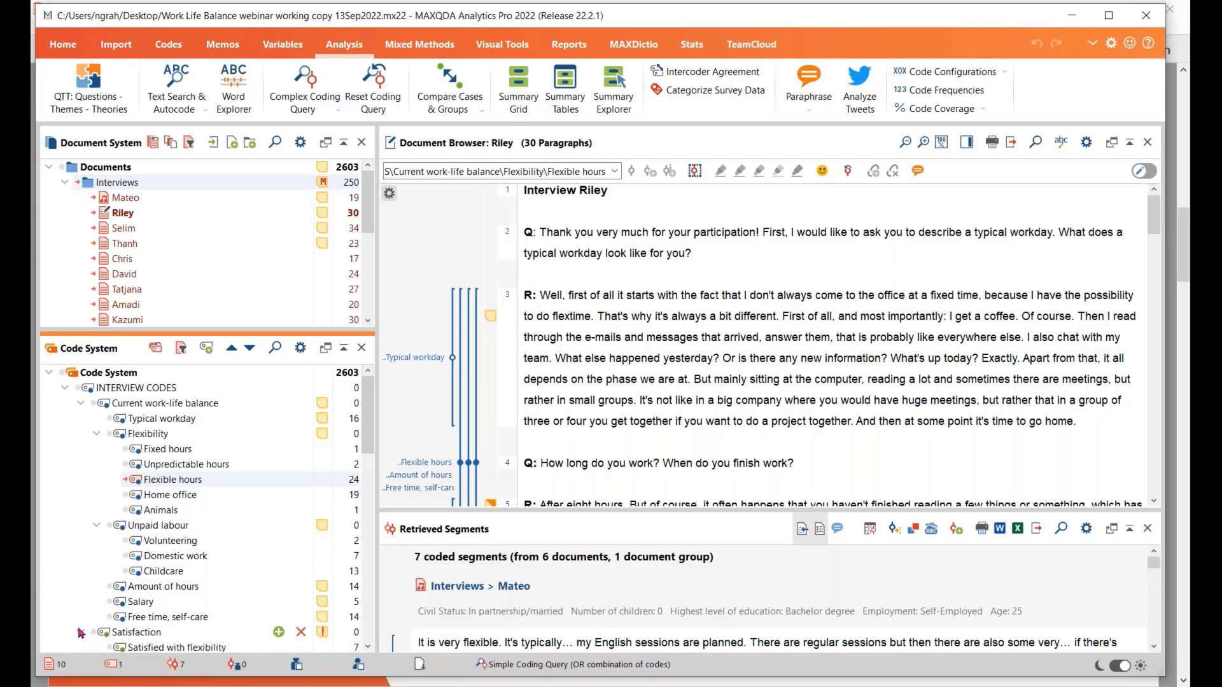
{"action": "left_click", "coordinate": [136, 573]}
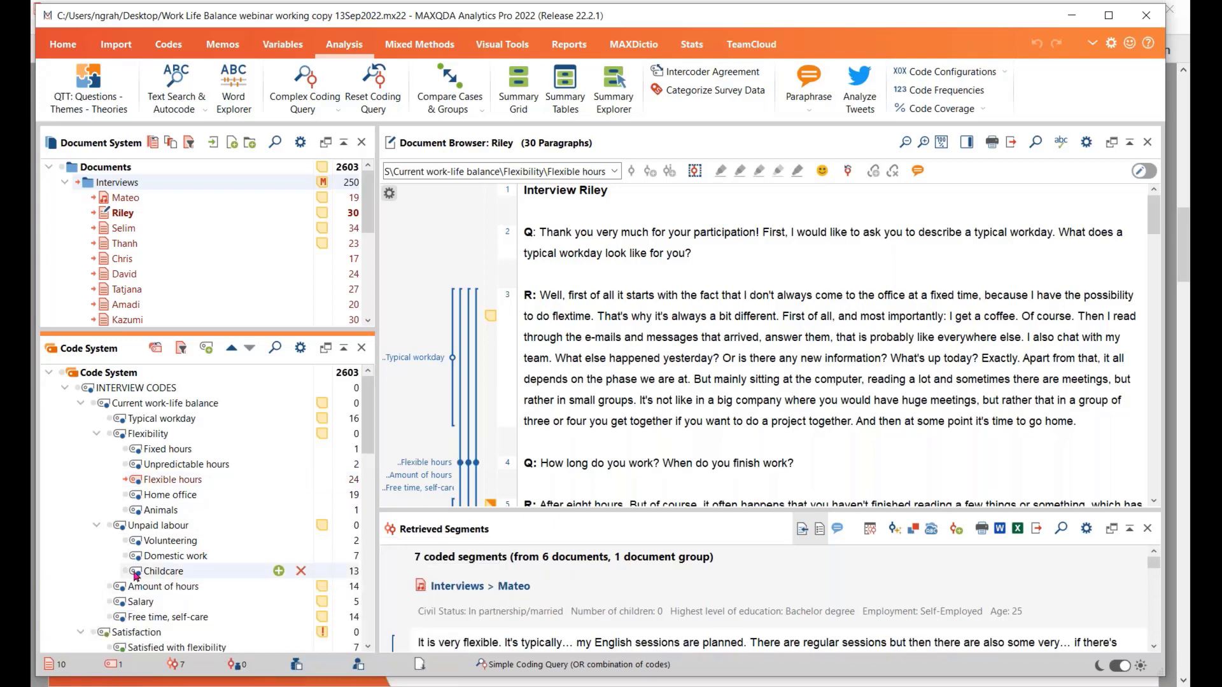
{"action": "scroll", "coordinate": [136, 592], "scroll_direction": "down", "scroll_amount": 1}
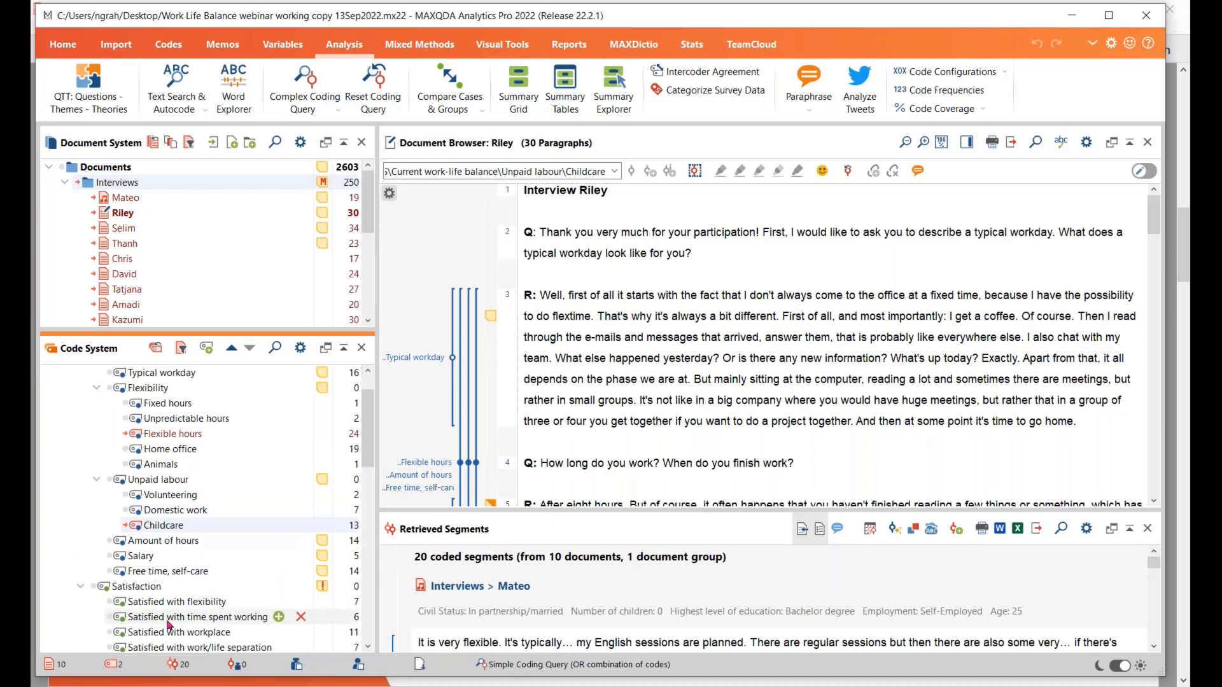
{"action": "scroll", "coordinate": [184, 627], "scroll_direction": "down", "scroll_amount": 1}
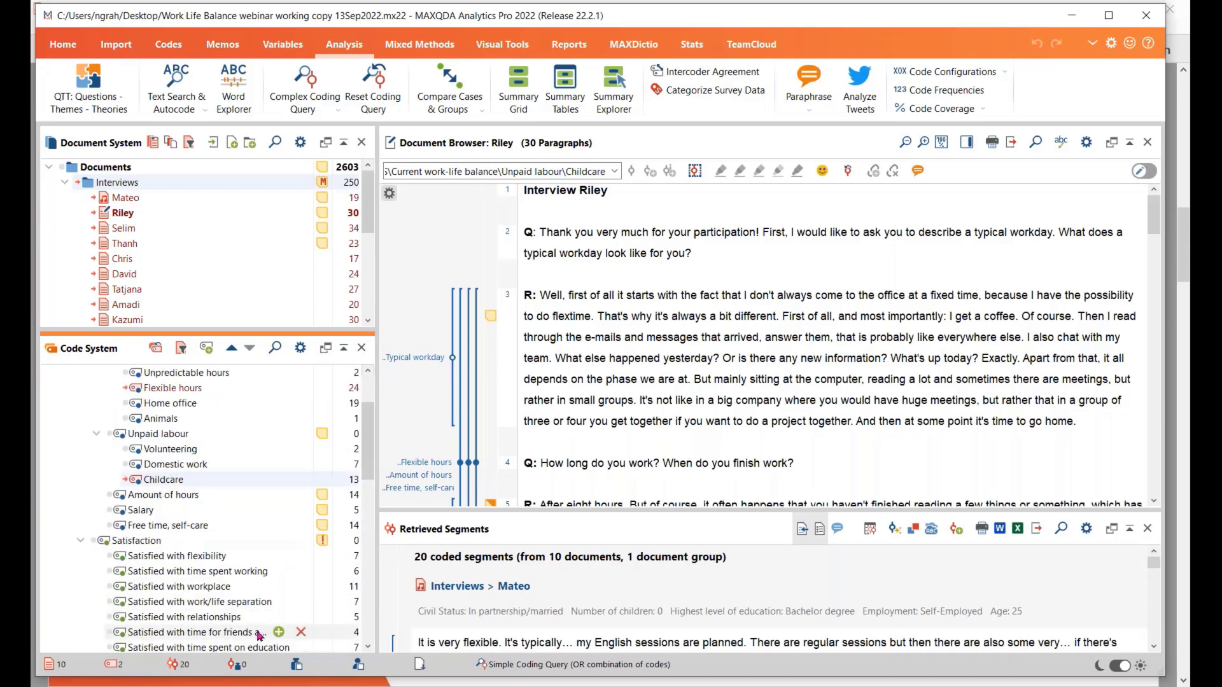
{"action": "left_click", "coordinate": [124, 527]}
{"action": "scroll", "coordinate": [221, 619], "scroll_direction": "down", "scroll_amount": 1}
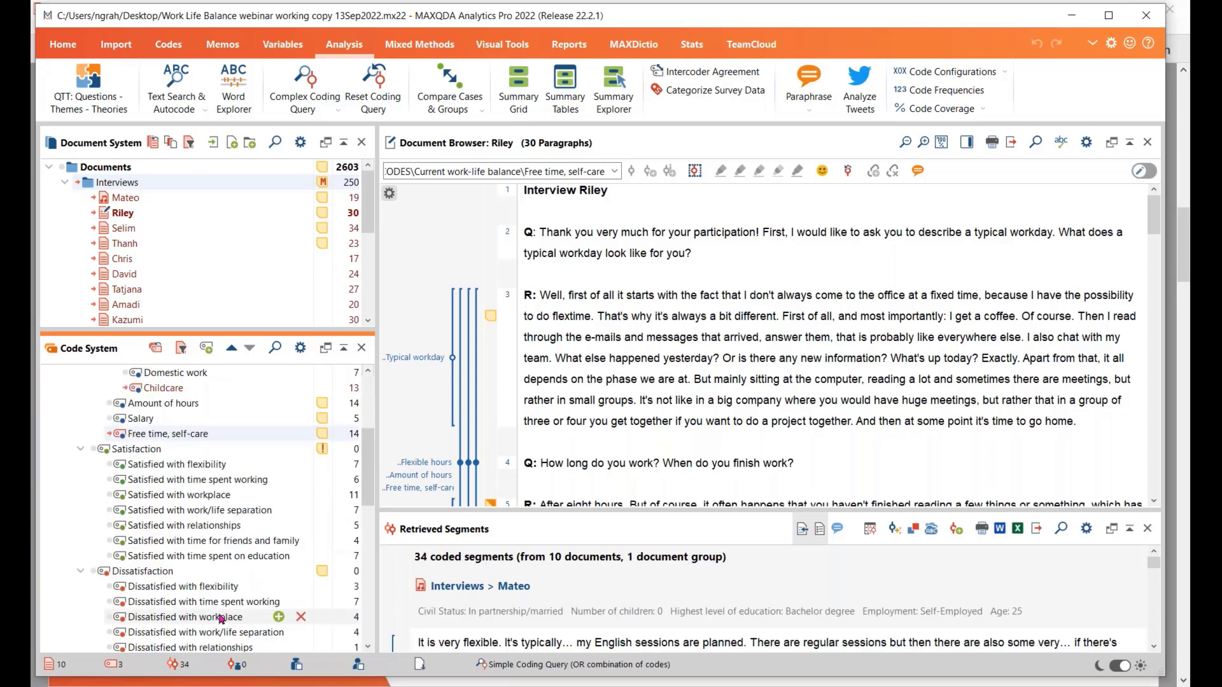
{"action": "scroll", "coordinate": [221, 619], "scroll_direction": "down", "scroll_amount": 1}
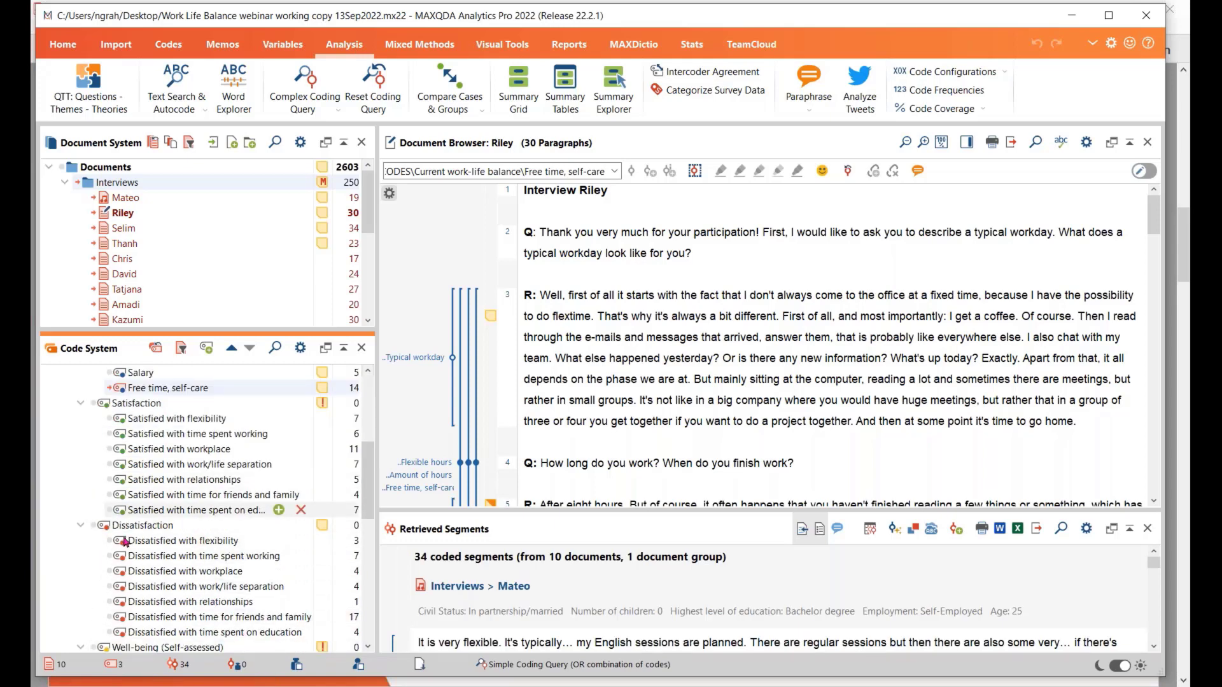
{"action": "left_click", "coordinate": [119, 621]}
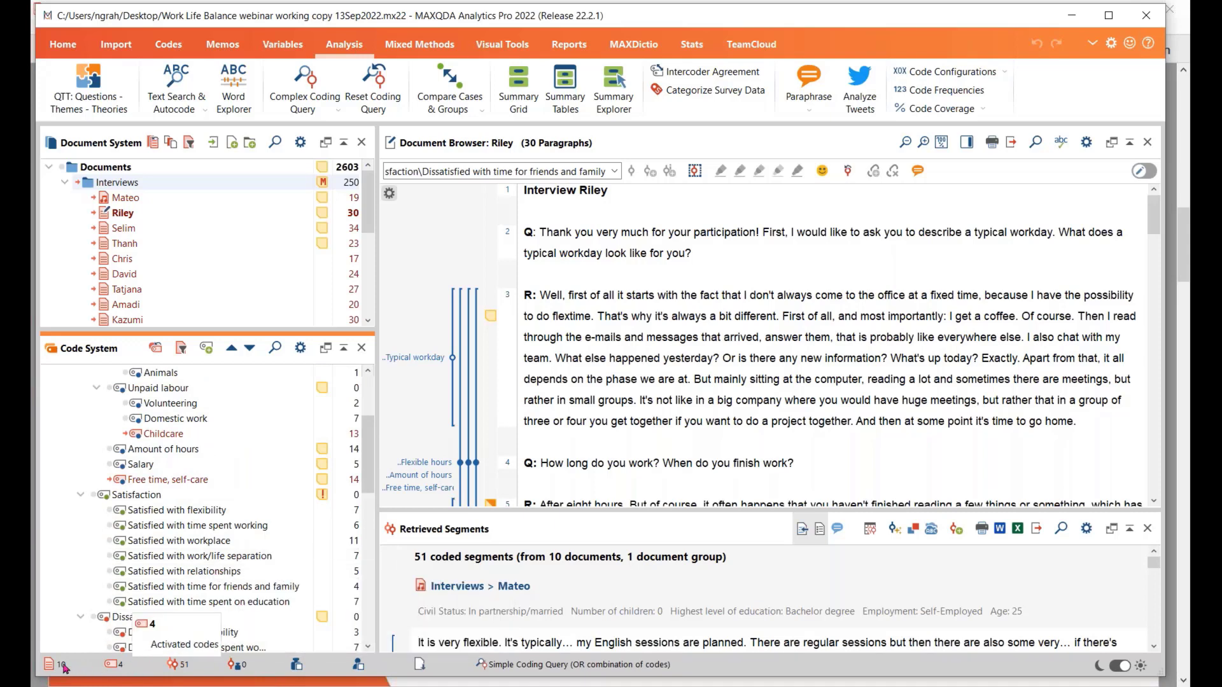
Start a Simple Code Configurations analysis and insert the activated codes
{"action": "mouse_move", "coordinate": [138, 274]}
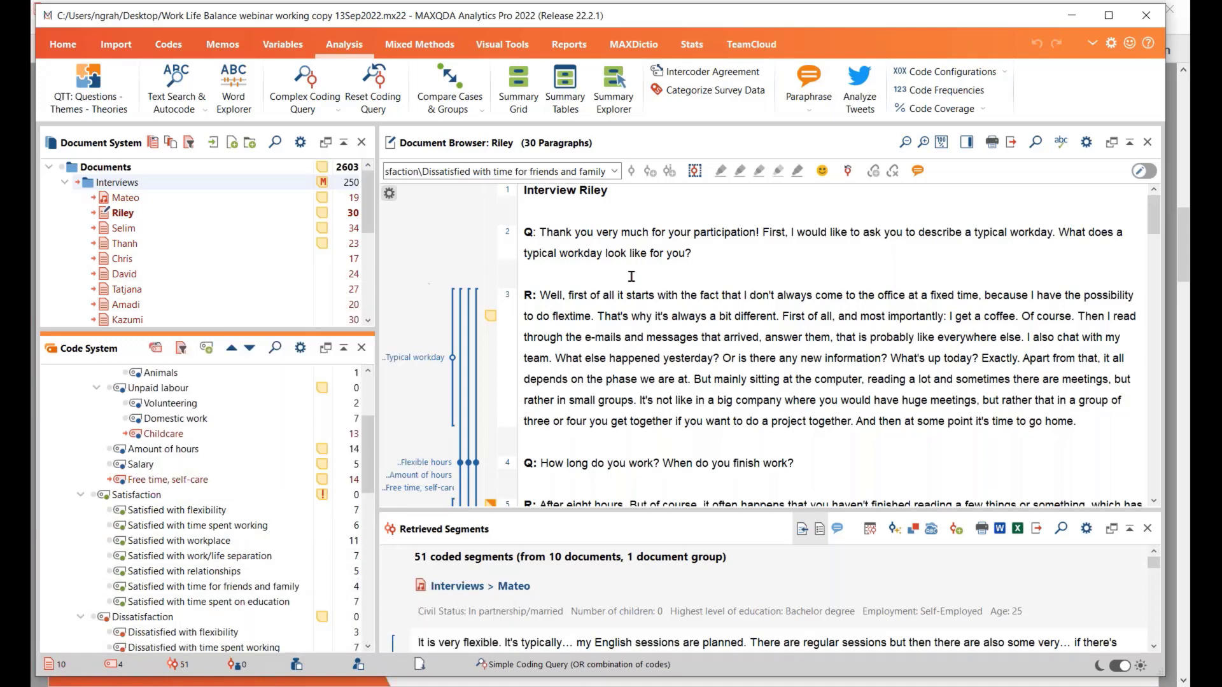
{"action": "left_click", "coordinate": [996, 74]}
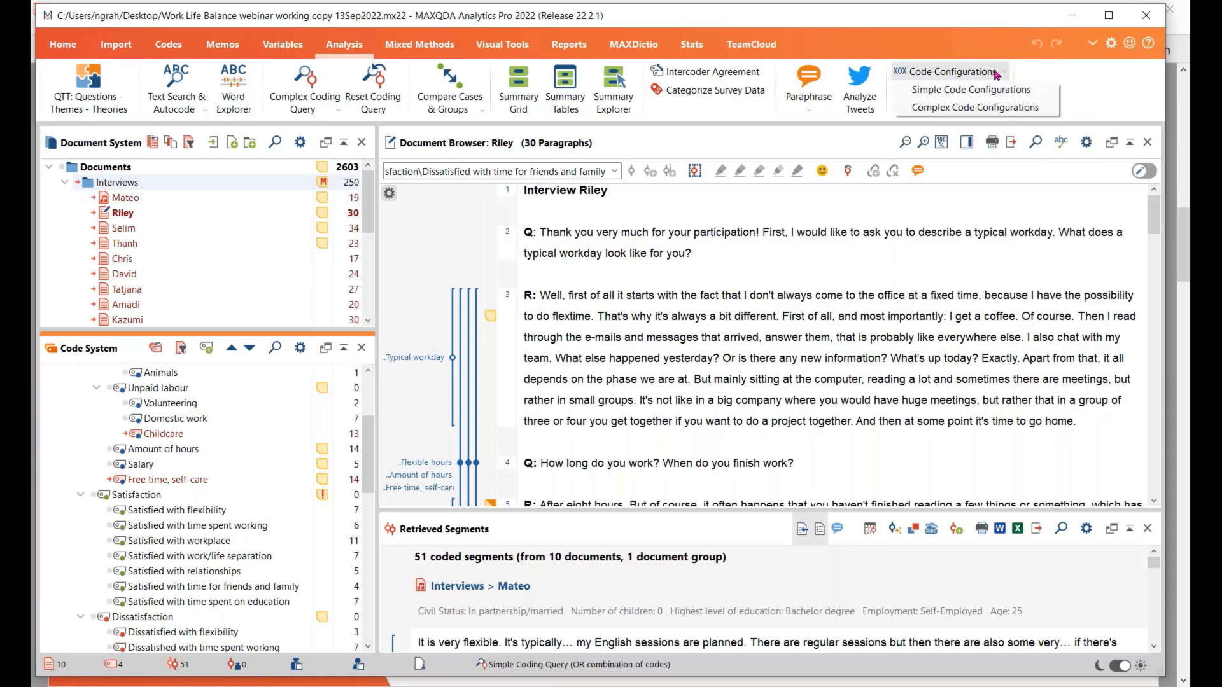
{"action": "left_click", "coordinate": [959, 94]}
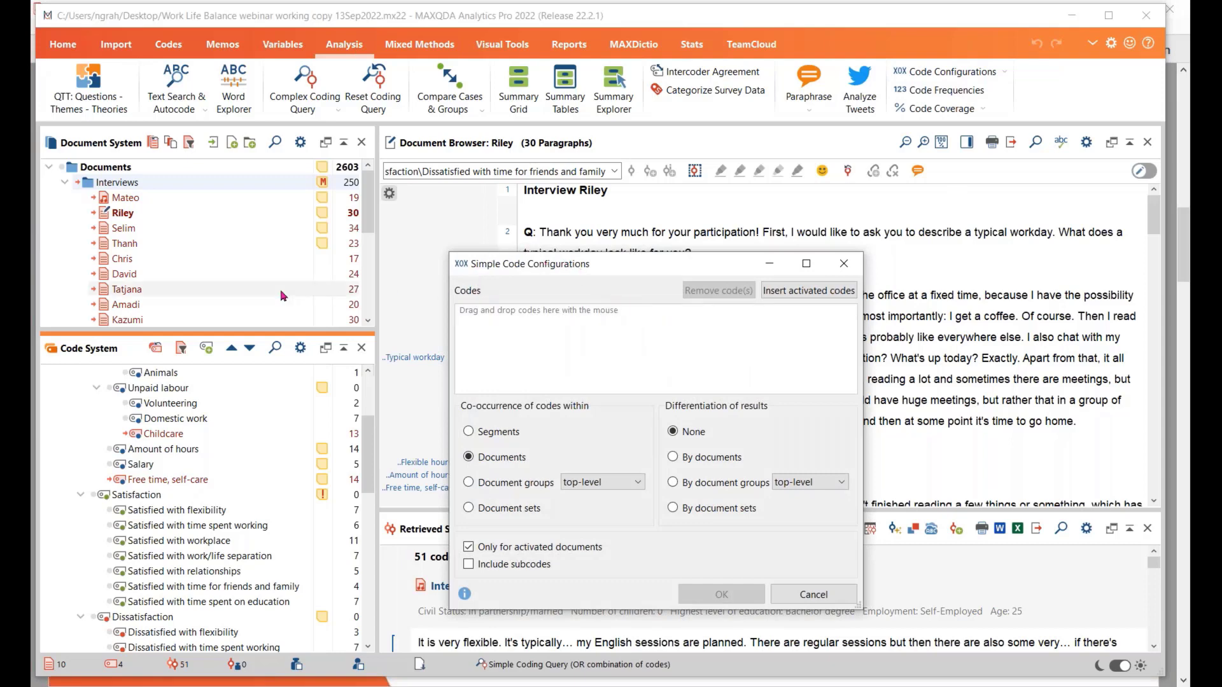
{"action": "left_click", "coordinate": [806, 291]}
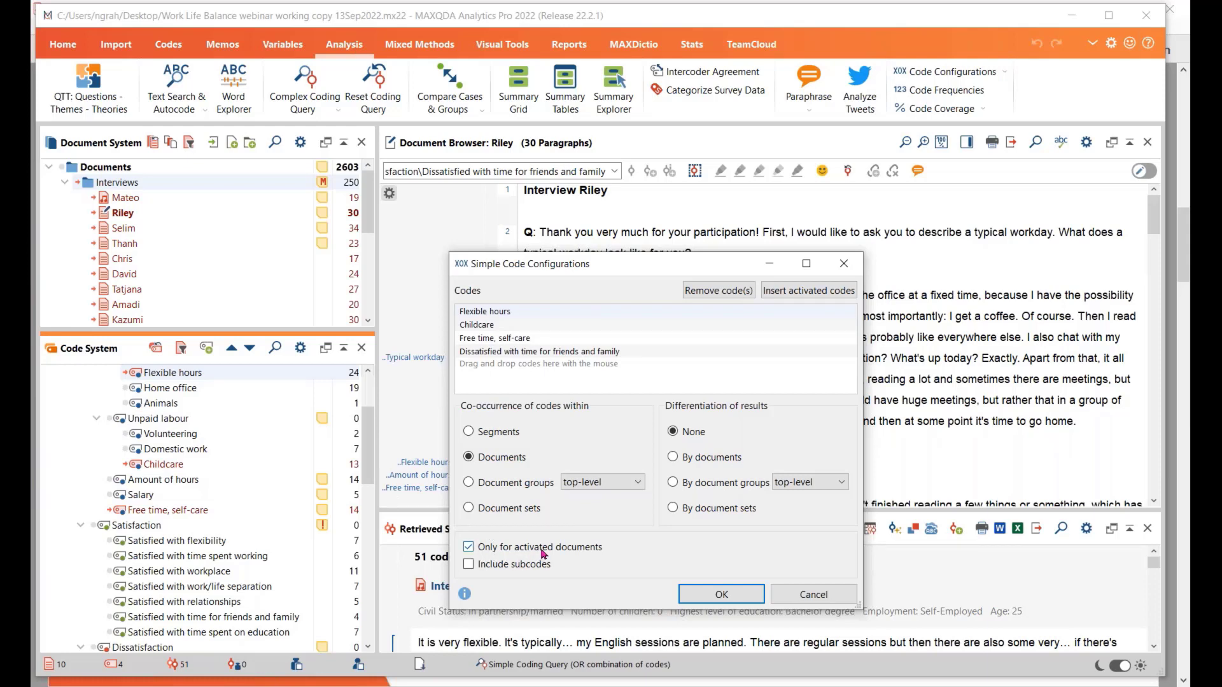
Run the analysis with co-occurrence of codes within documents and the results differentiated by documents
{"action": "left_click", "coordinate": [474, 432]}
{"action": "left_click", "coordinate": [469, 458]}
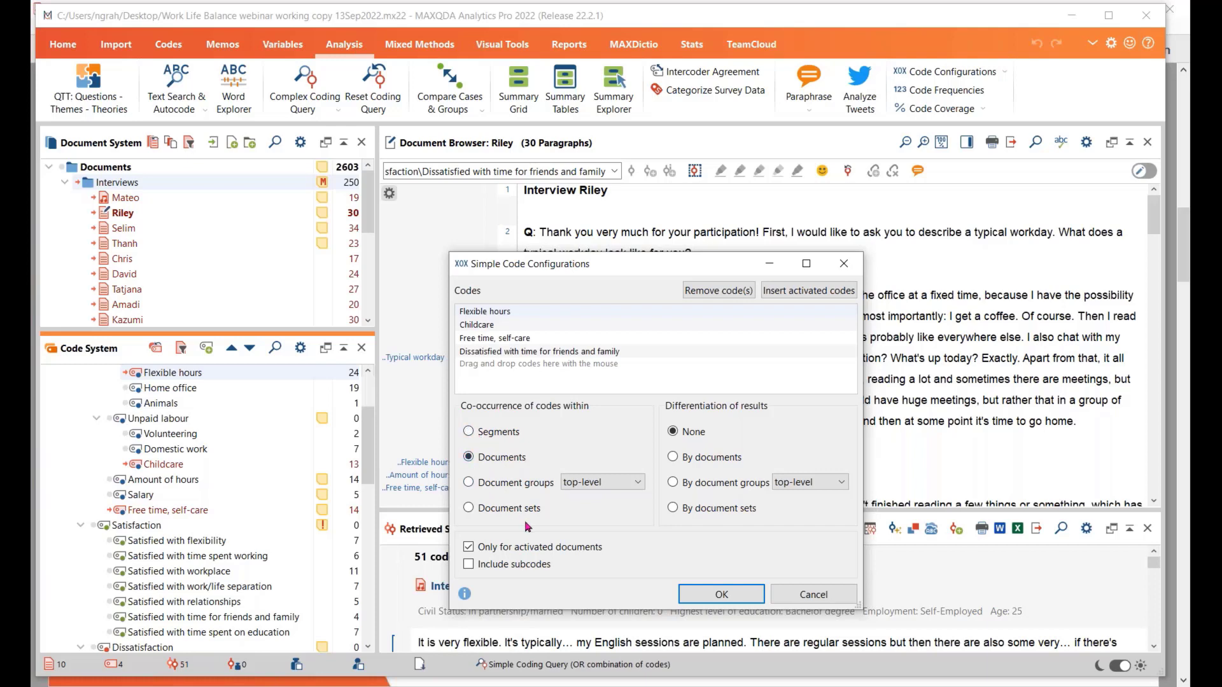
{"action": "left_click", "coordinate": [469, 485]}
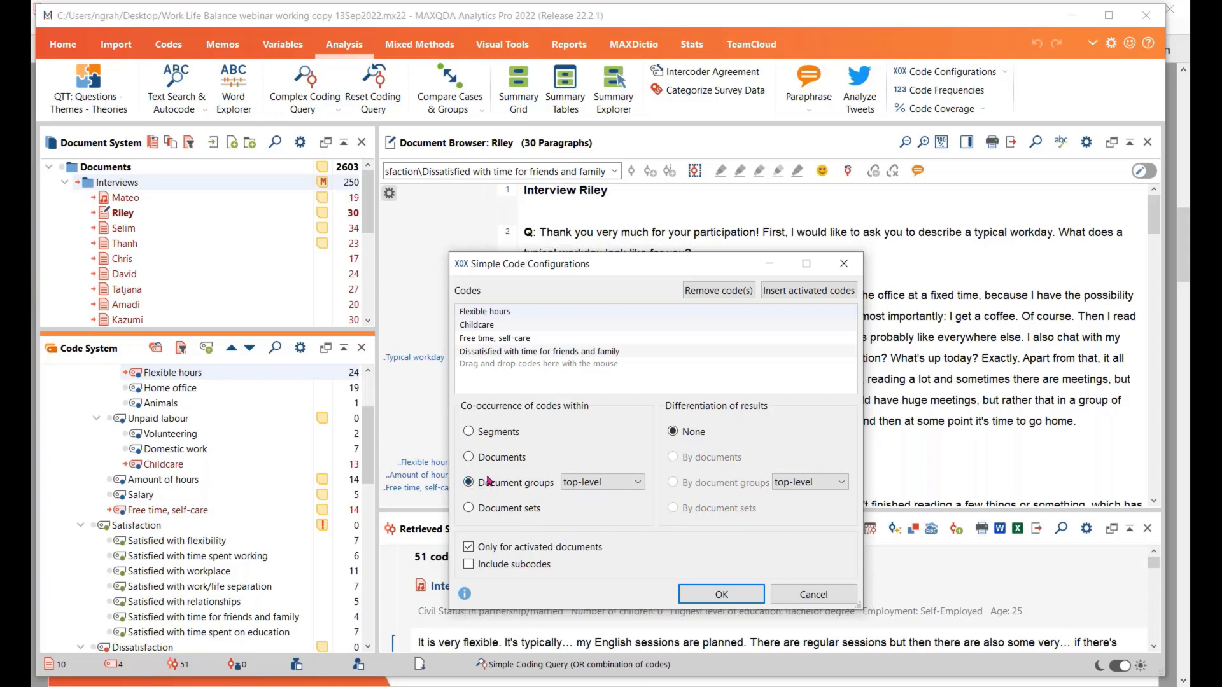
{"action": "left_click", "coordinate": [470, 459]}
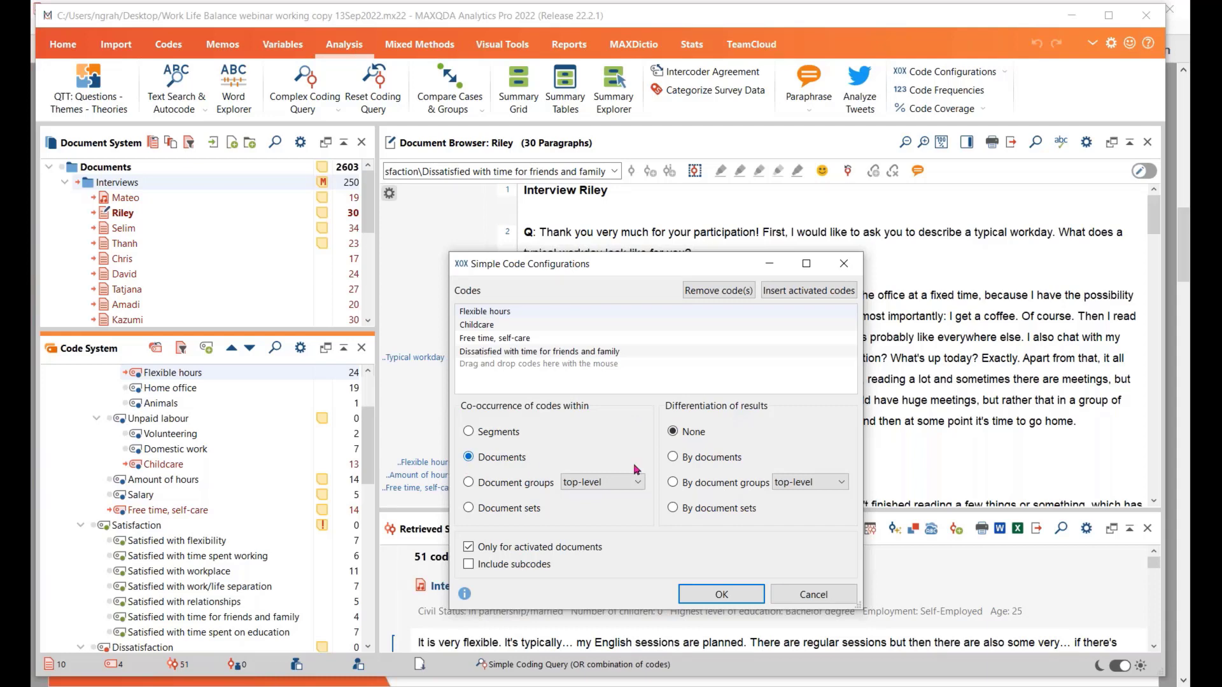
{"action": "left_click", "coordinate": [673, 458]}
{"action": "left_click", "coordinate": [719, 595]}
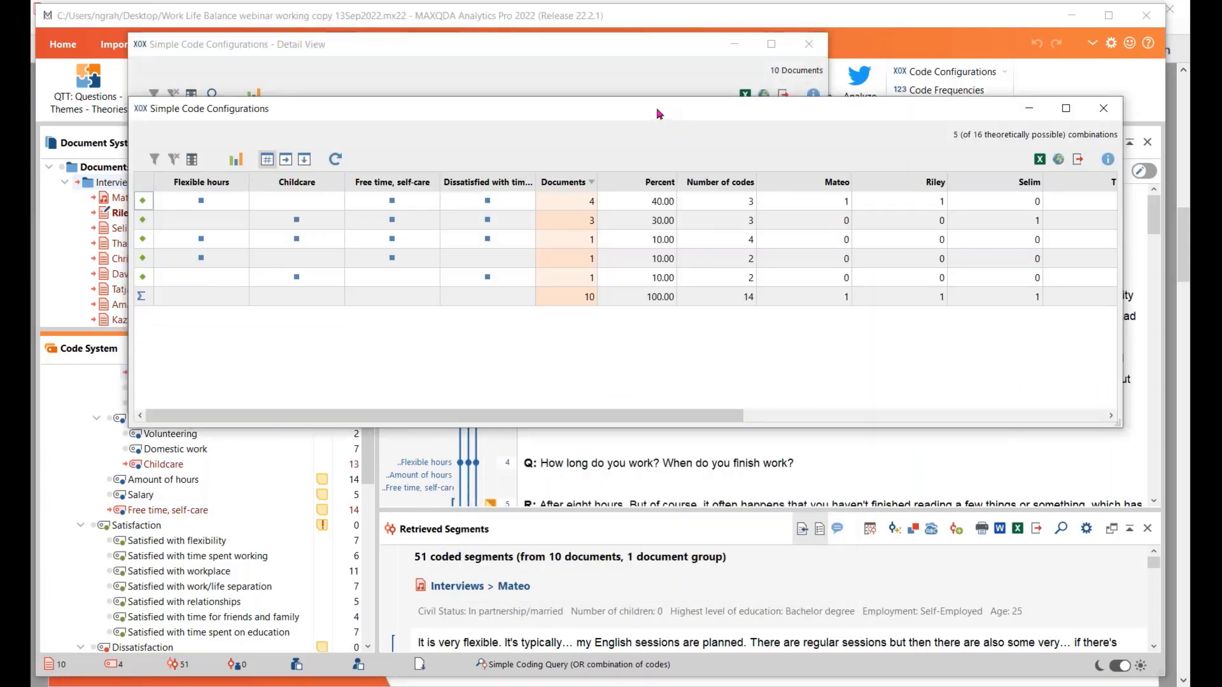
Reposition the Simple Code Configurations results window and narrow the Childcare and individual interview columns so the whole table fits in it
{"action": "left_click_drag", "start_coordinate": [657, 115], "coordinate": [591, 88]}
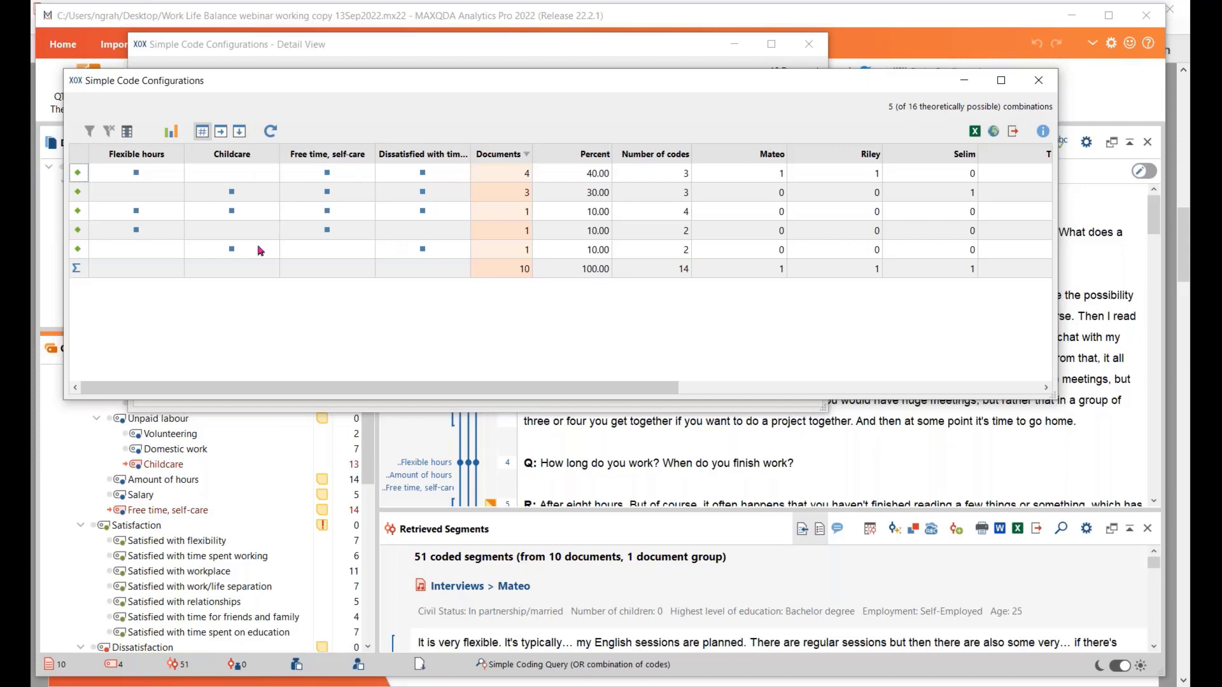
{"action": "left_click_drag", "start_coordinate": [280, 153], "coordinate": [170, 155]}
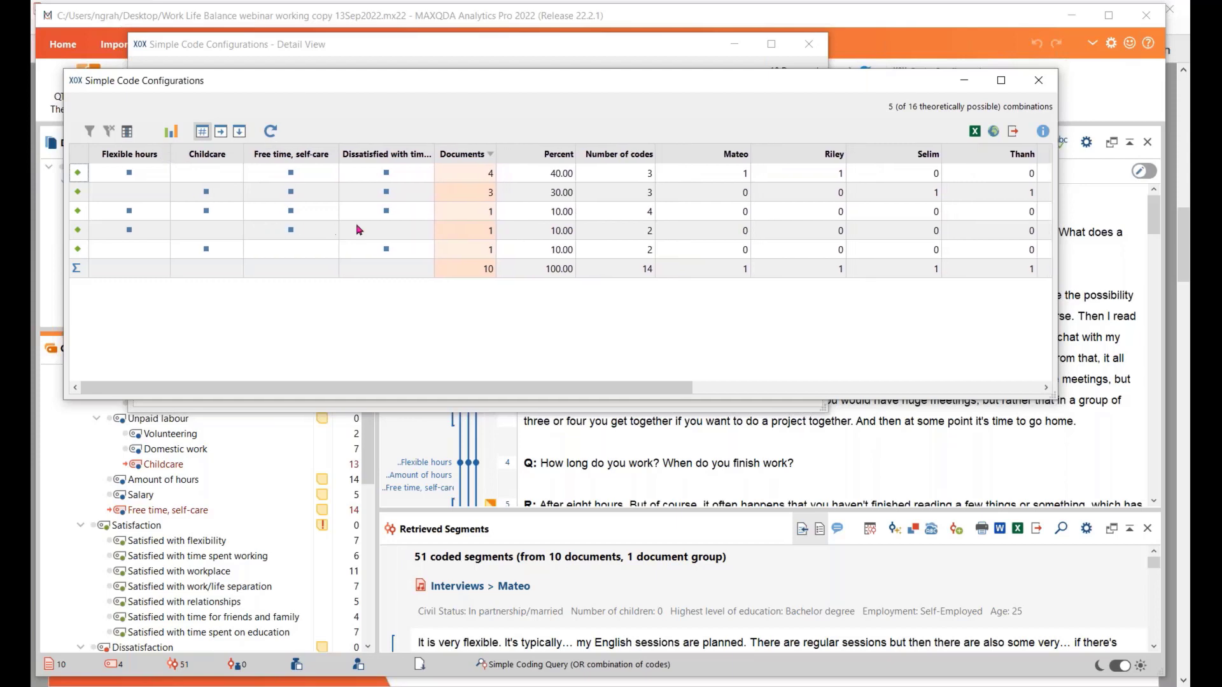
{"action": "left_click_drag", "start_coordinate": [751, 154], "coordinate": [699, 154]}
{"action": "left_click_drag", "start_coordinate": [794, 155], "coordinate": [739, 156]}
{"action": "left_click_drag", "start_coordinate": [836, 155], "coordinate": [770, 156]}
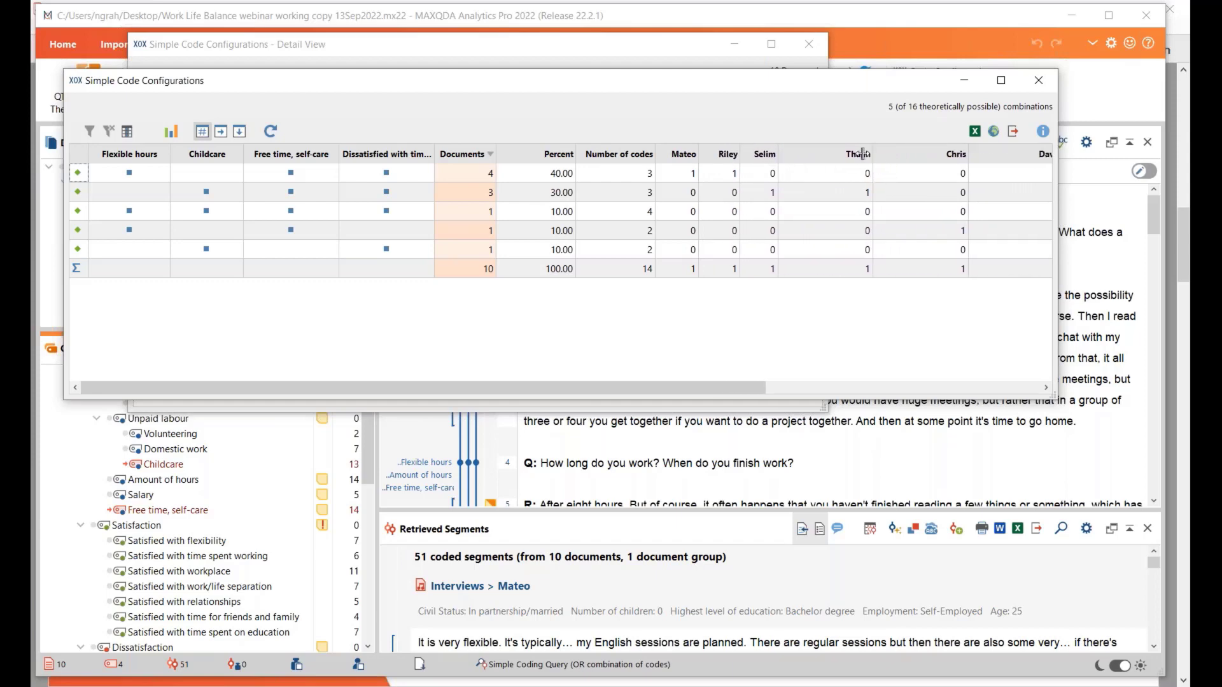
{"action": "left_click_drag", "start_coordinate": [863, 154], "coordinate": [803, 154]}
{"action": "left_click_drag", "start_coordinate": [909, 157], "coordinate": [847, 156]}
{"action": "left_click_drag", "start_coordinate": [943, 156], "coordinate": [882, 156]}
{"action": "left_click_drag", "start_coordinate": [977, 154], "coordinate": [923, 155]}
{"action": "left_click_drag", "start_coordinate": [1019, 155], "coordinate": [958, 155]}
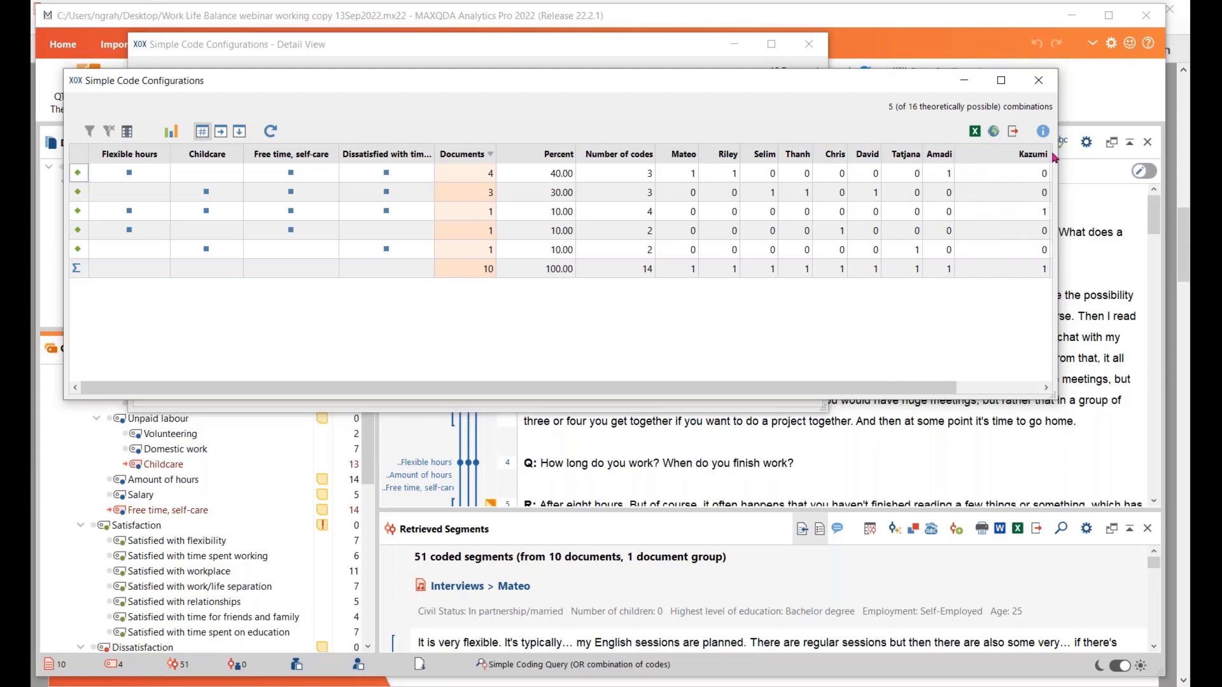
{"action": "left_click_drag", "start_coordinate": [1049, 155], "coordinate": [993, 155]}
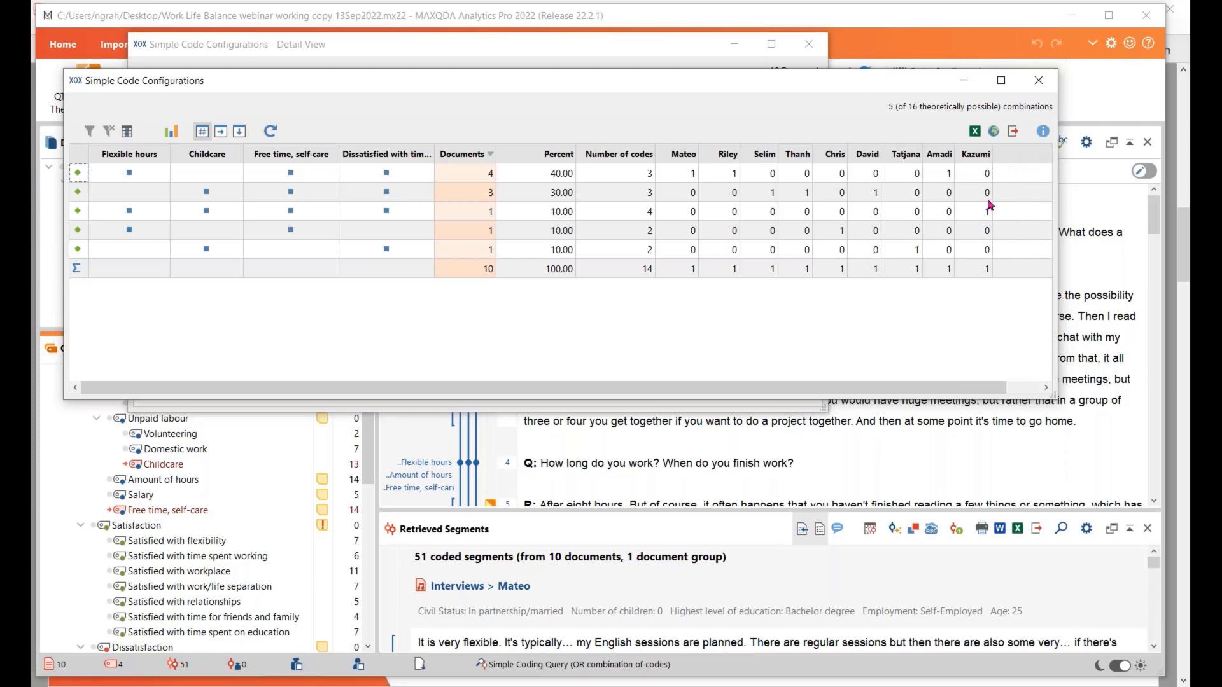
{"action": "left_click_drag", "start_coordinate": [998, 386], "coordinate": [1032, 387]}
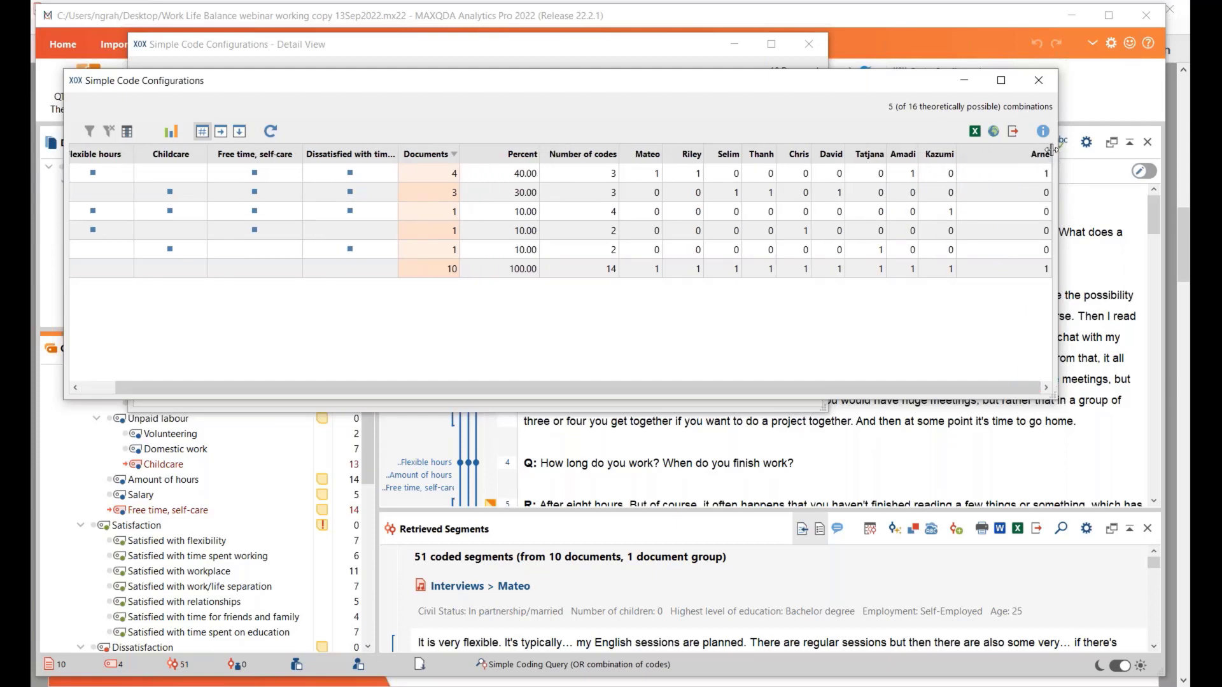
{"action": "left_click_drag", "start_coordinate": [1054, 156], "coordinate": [1013, 162]}
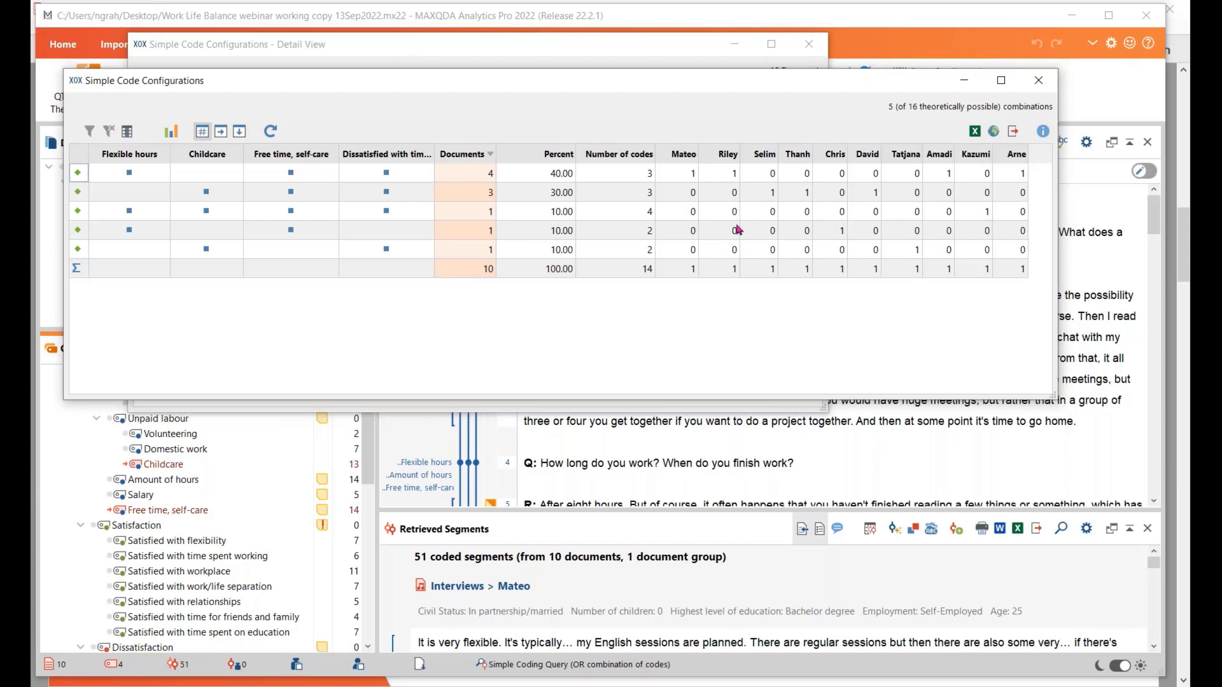
Examine the most frequent code combinations and the per-document Detail View of the Simple Code Configurations results, and close both windows
{"action": "left_click", "coordinate": [480, 174]}
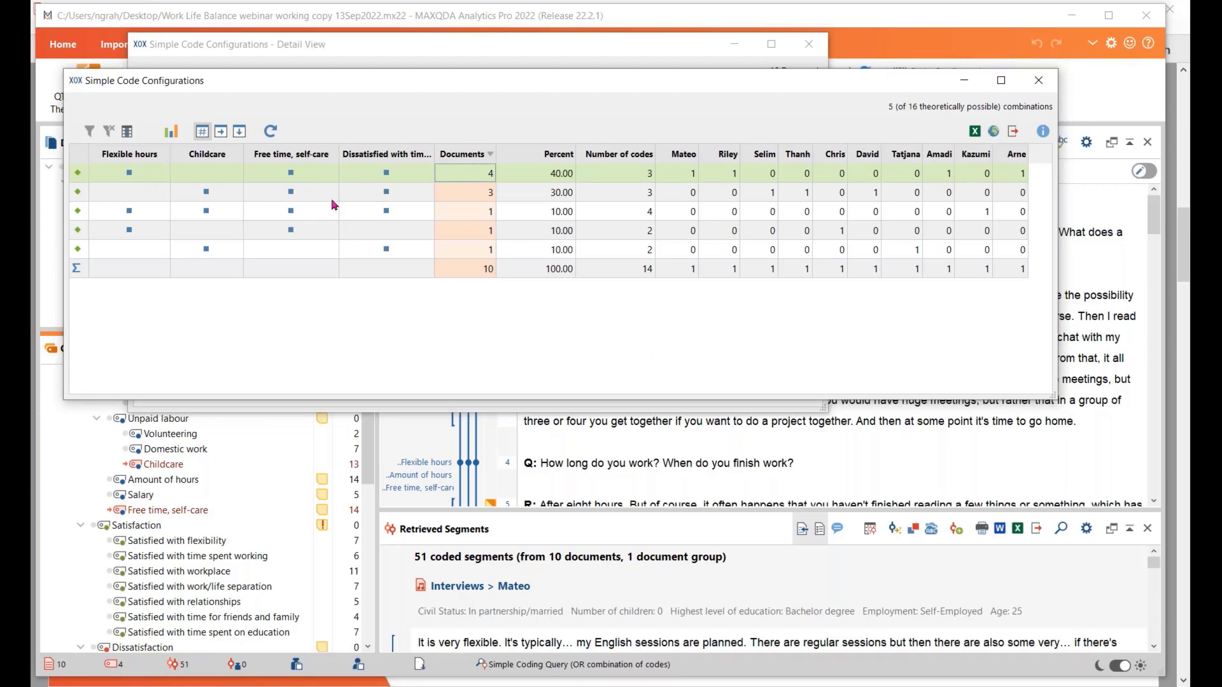
{"action": "left_click", "coordinate": [300, 196]}
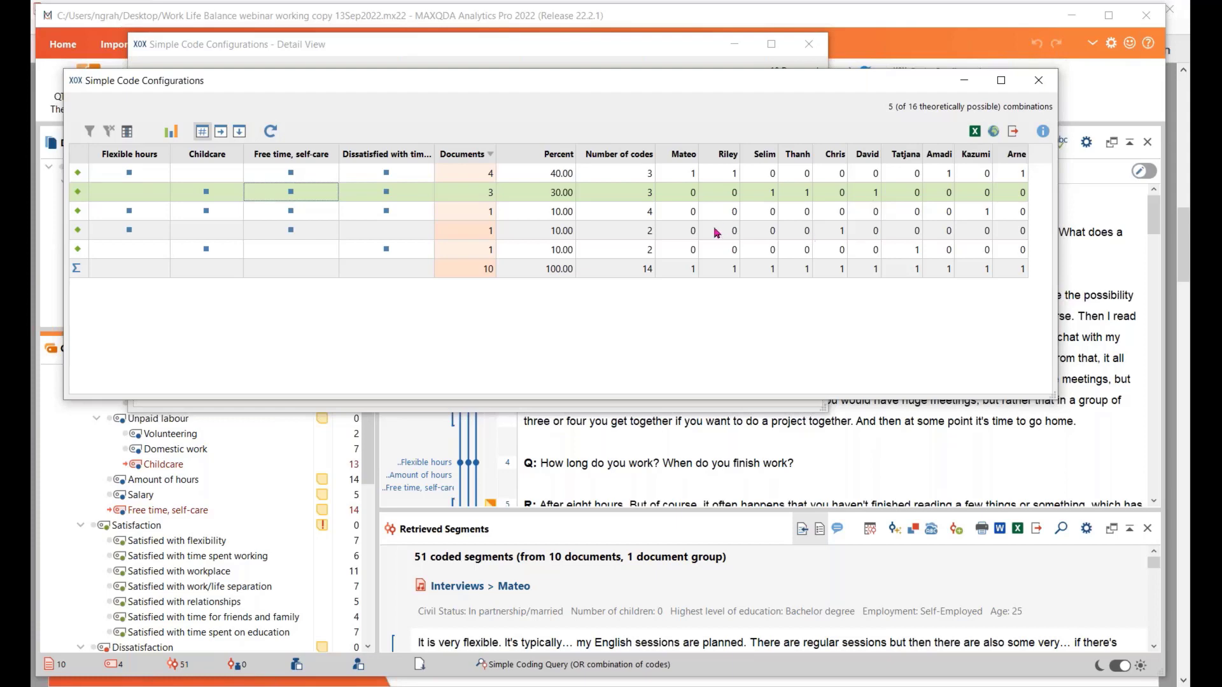
{"action": "left_click_drag", "start_coordinate": [496, 85], "coordinate": [519, 362]}
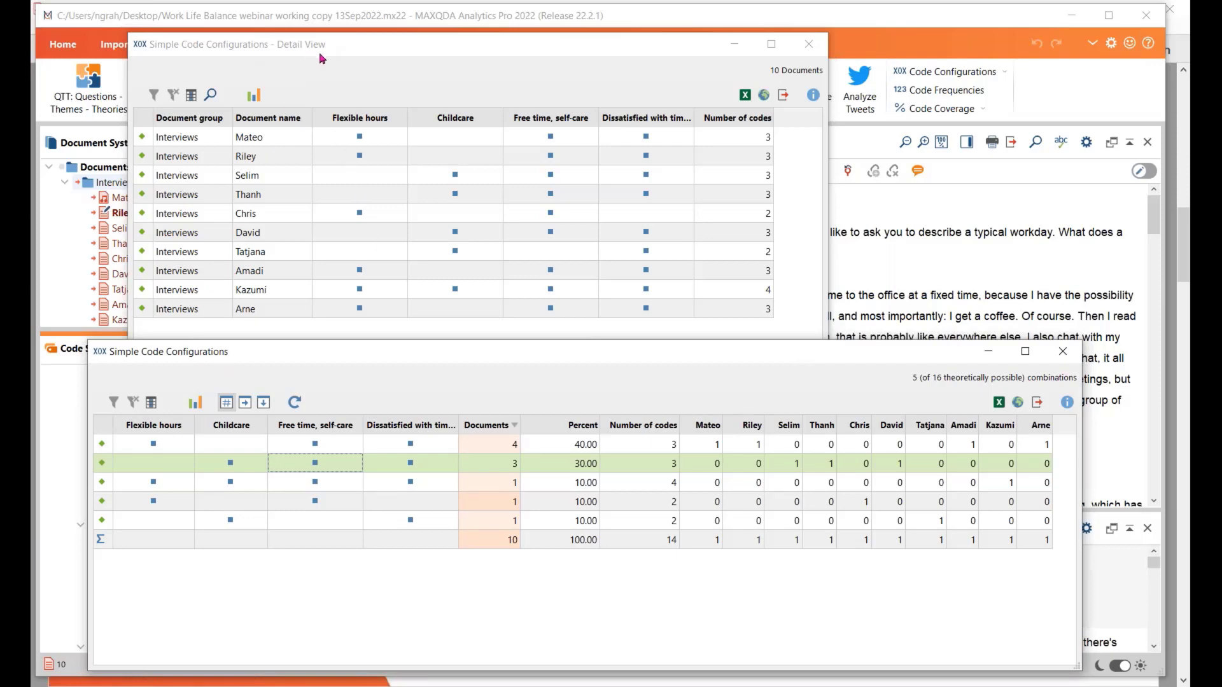
{"action": "left_click", "coordinate": [370, 76]}
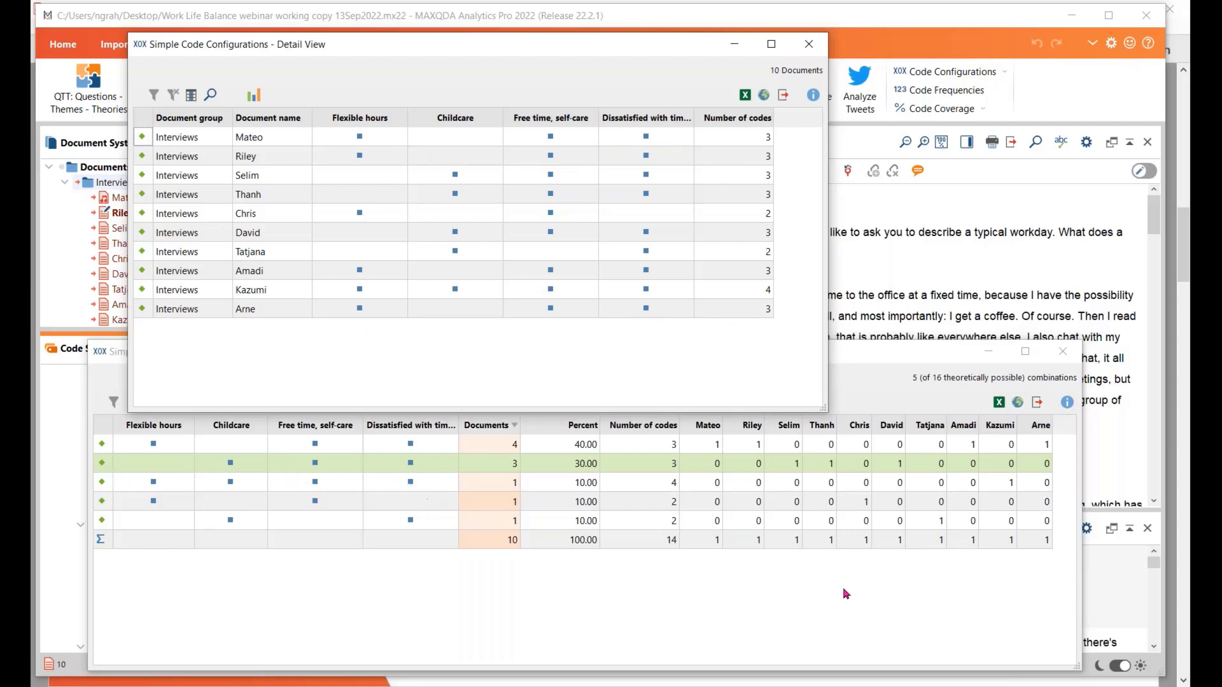
{"action": "left_click", "coordinate": [831, 604]}
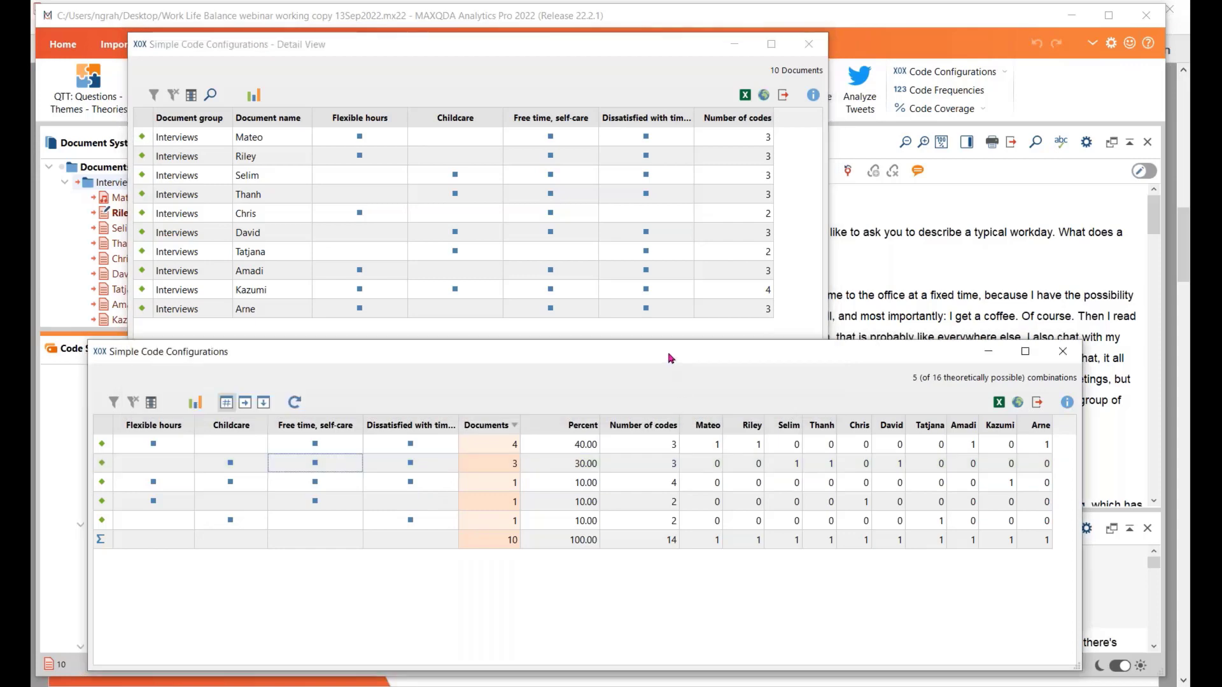
{"action": "left_click_drag", "start_coordinate": [671, 359], "coordinate": [666, 183]}
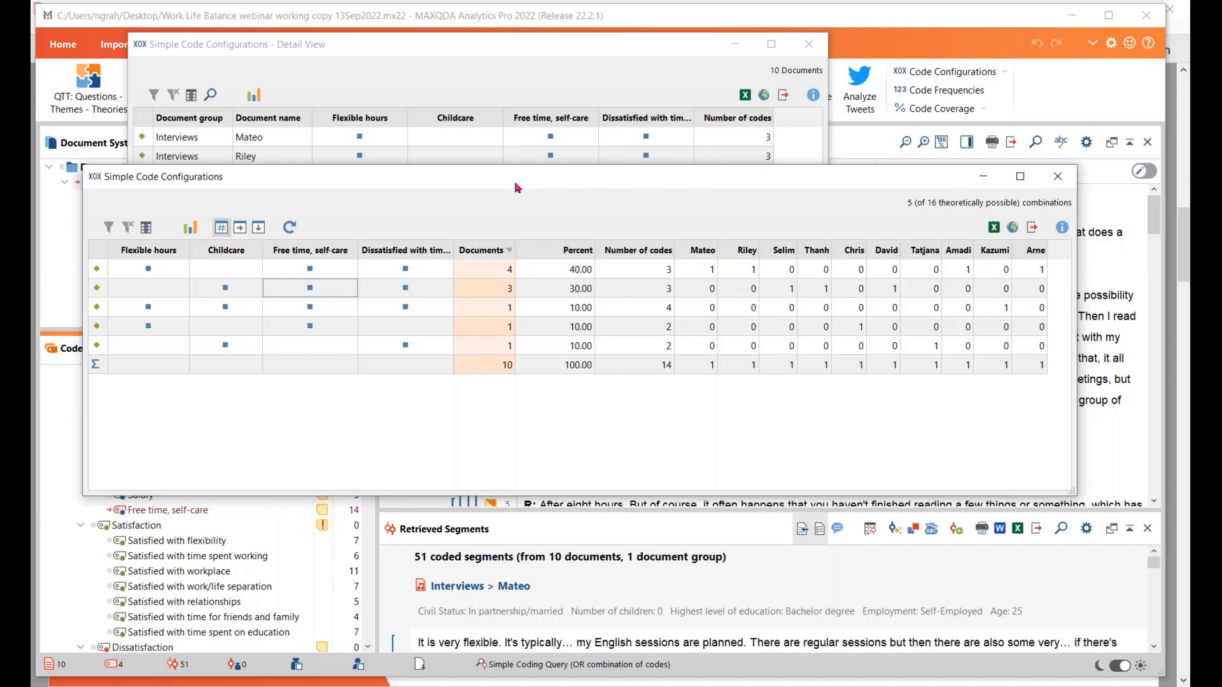
{"action": "left_click", "coordinate": [1058, 176]}
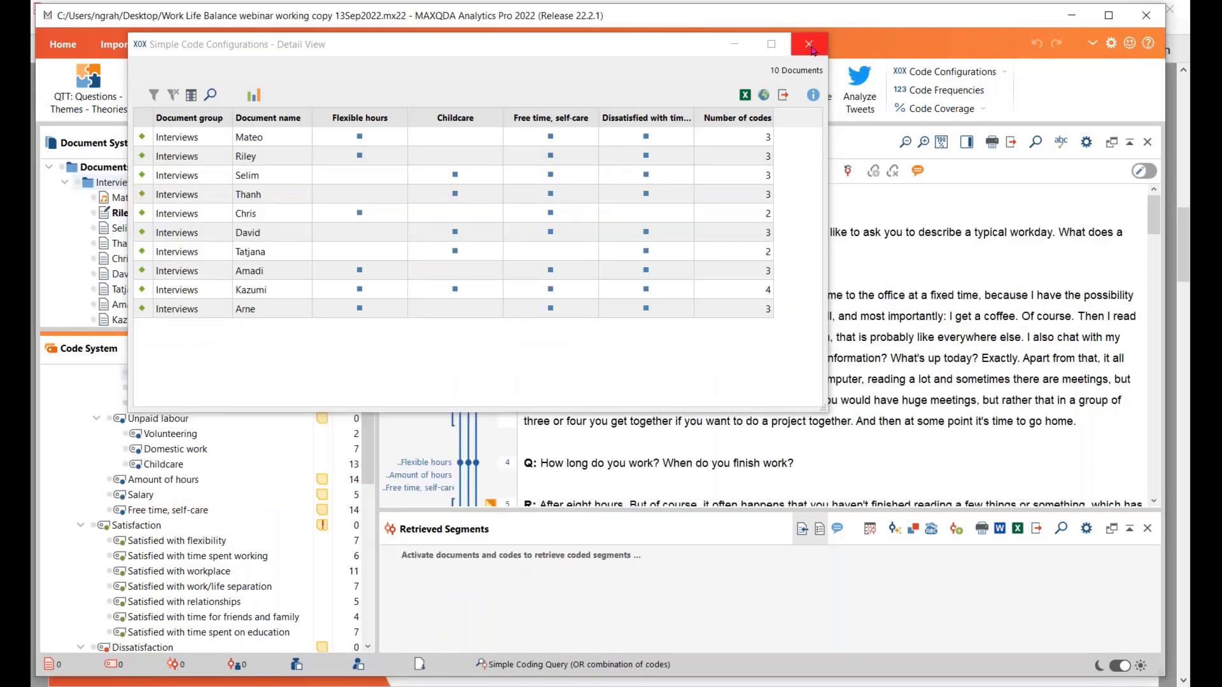
{"action": "left_click", "coordinate": [810, 44]}
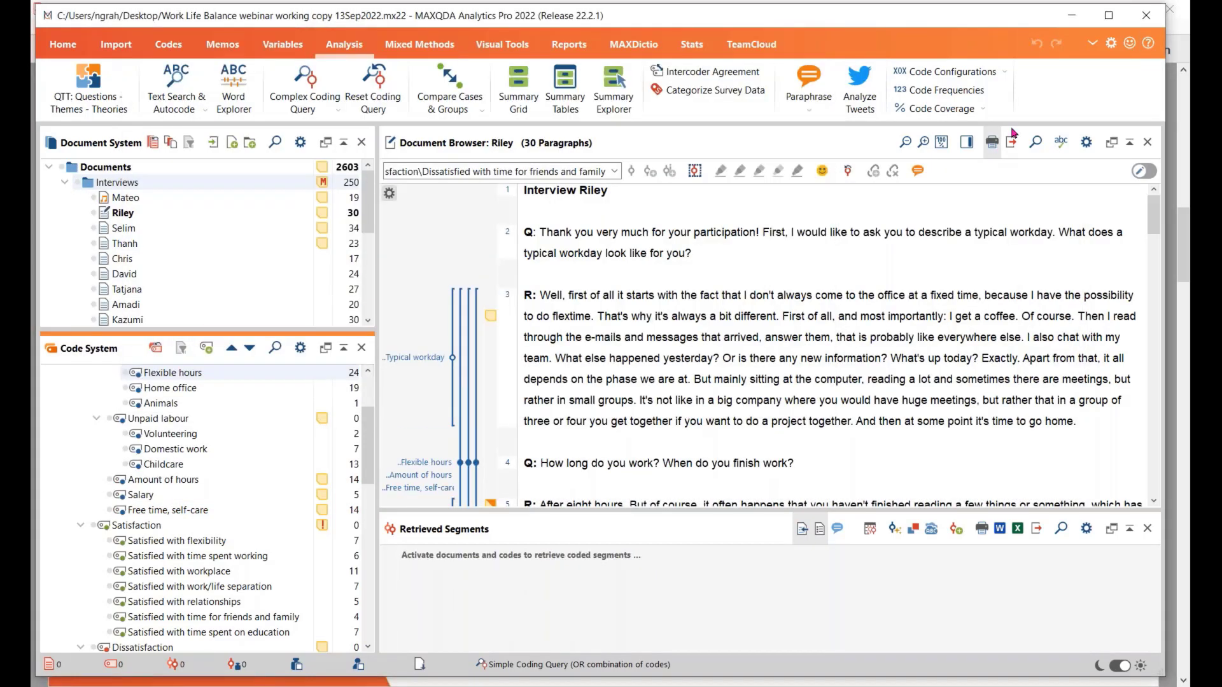
Look at the setup options of Complex Code Configurations and leave them without running the analysis
{"action": "left_click", "coordinate": [1004, 72]}
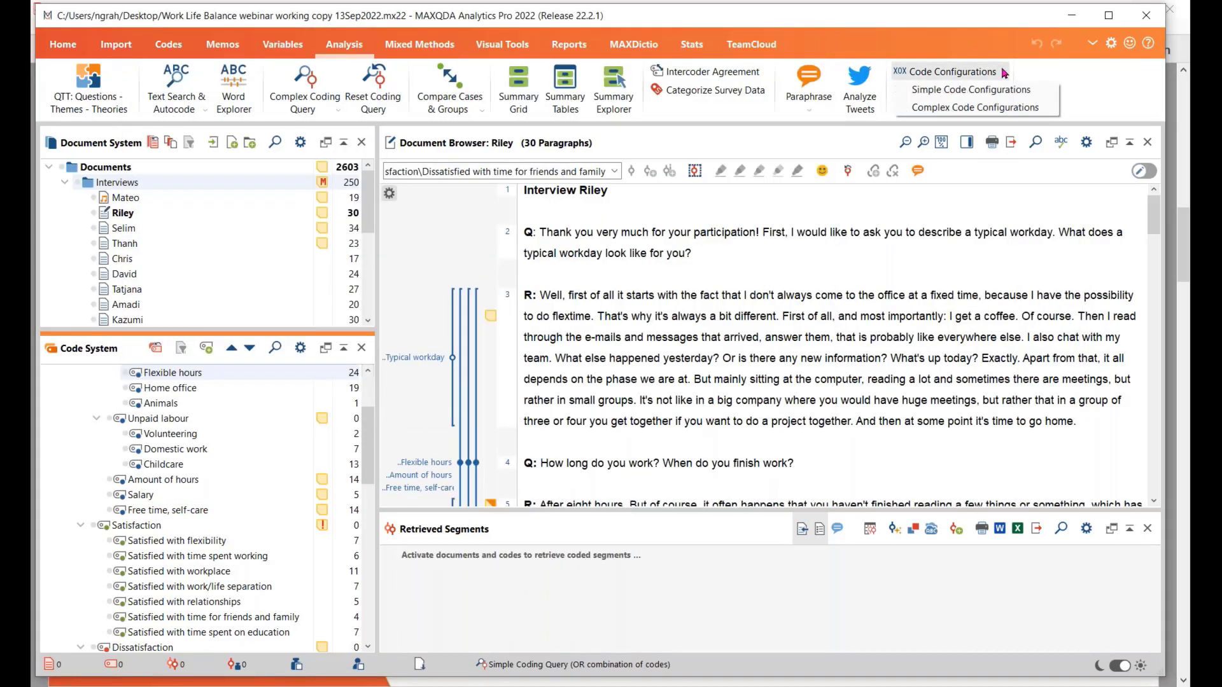
{"action": "left_click", "coordinate": [993, 108]}
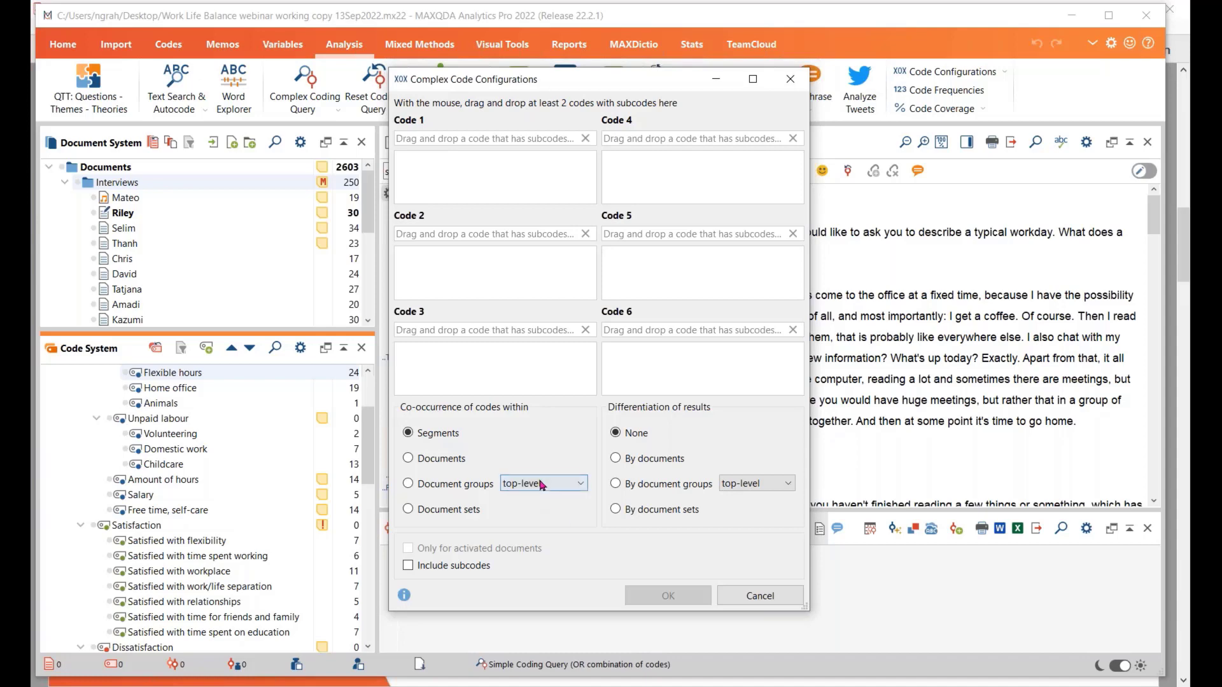
{"action": "left_click", "coordinate": [757, 600]}
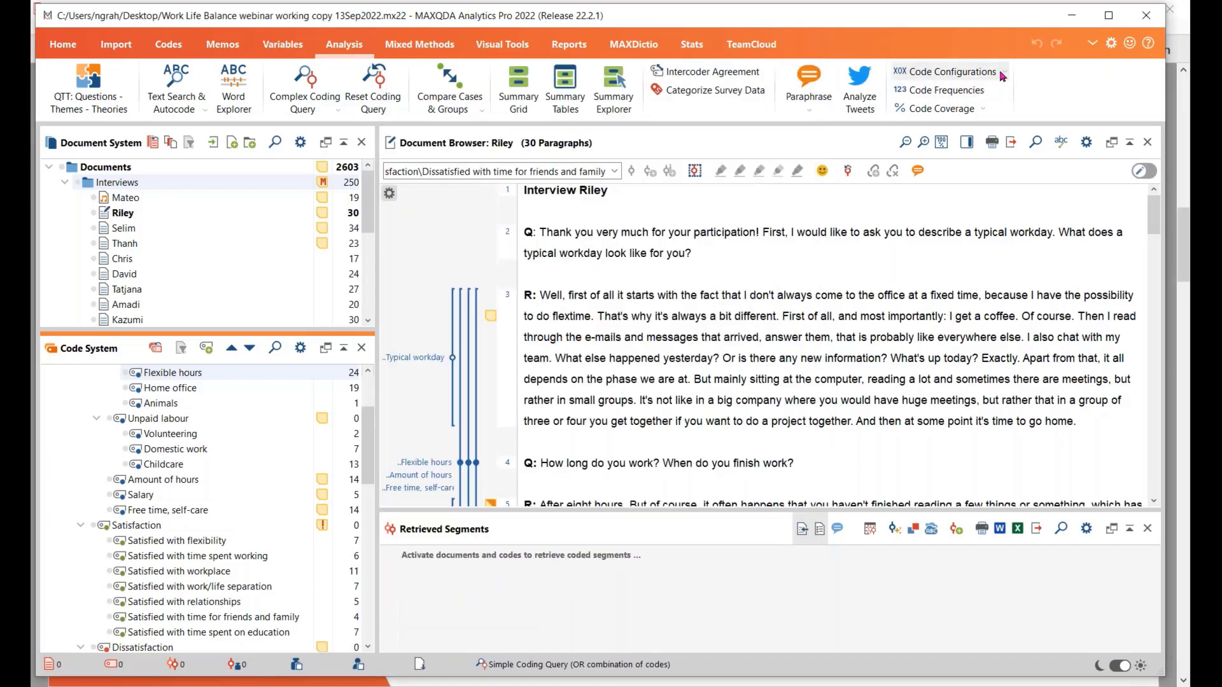
Activate the Interviews document group and run Simple Code Configurations on the four listed codes with co-occurrence within segments, differentiated by documents
{"action": "left_click", "coordinate": [87, 183]}
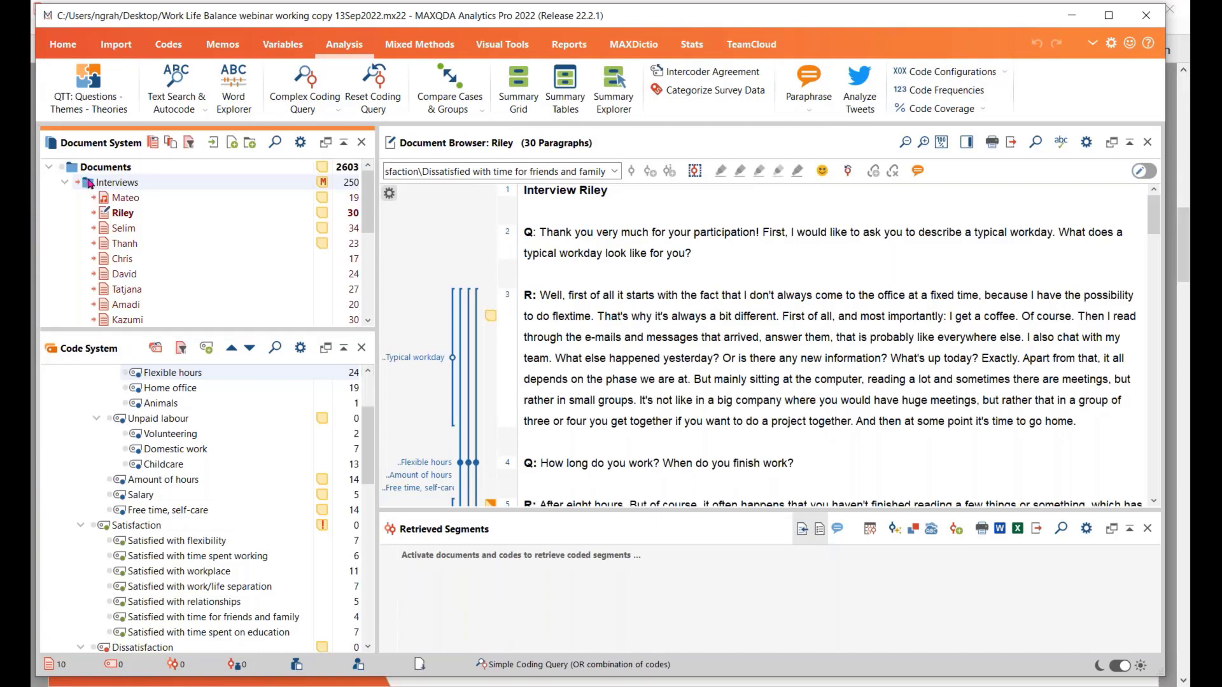
{"action": "left_click", "coordinate": [1005, 72]}
{"action": "left_click", "coordinate": [1002, 94]}
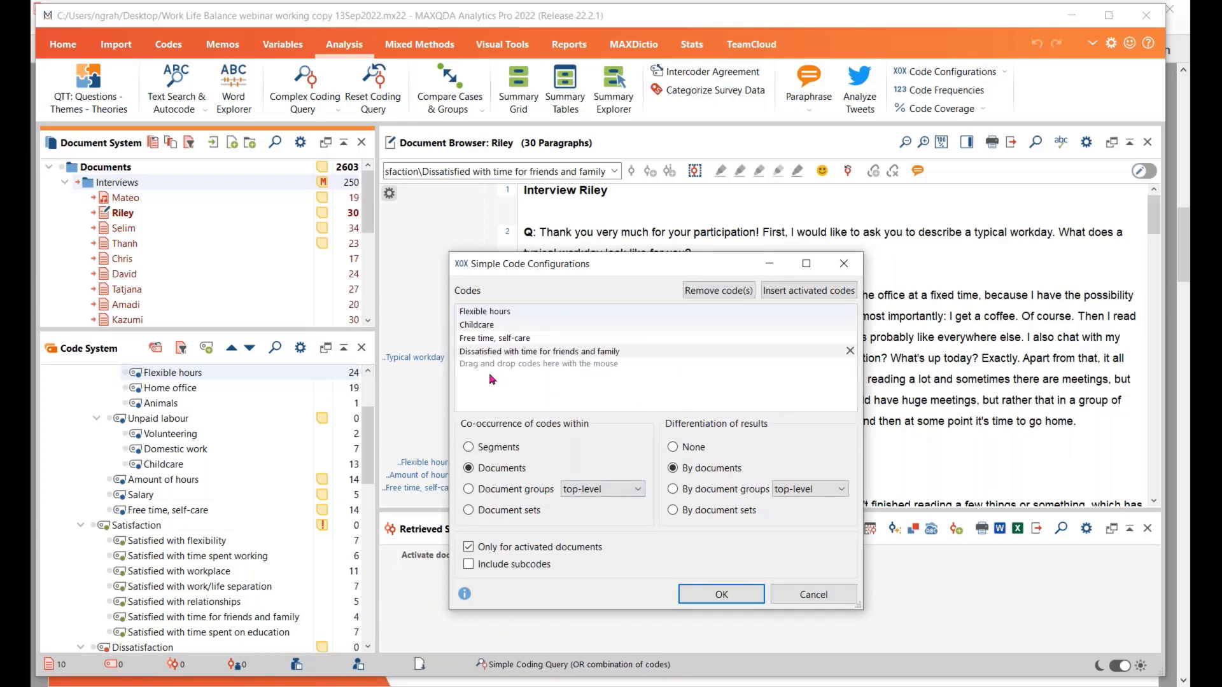
{"action": "left_click", "coordinate": [469, 448]}
{"action": "left_click", "coordinate": [712, 595]}
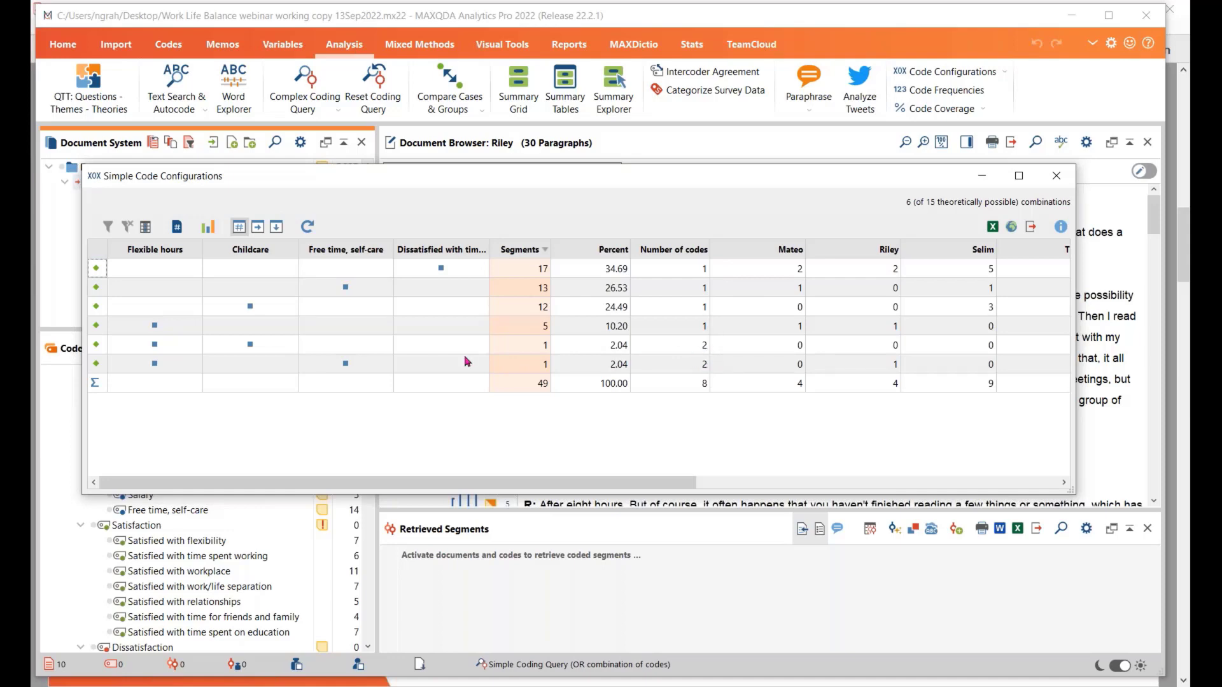
Examine the segment-level rows combining Flexible hours with Childcare and with Free time, self-care across the interviews, and close the results
{"action": "left_click", "coordinate": [151, 352]}
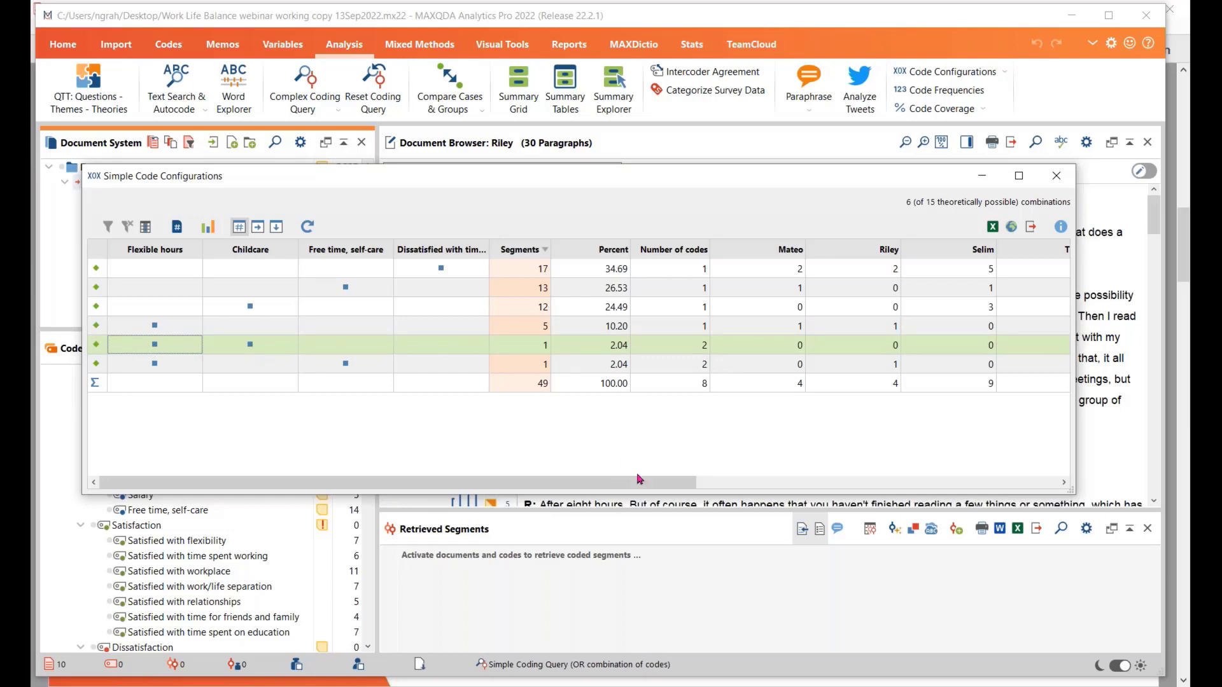
{"action": "left_click_drag", "start_coordinate": [654, 487], "coordinate": [608, 487]}
{"action": "left_click_drag", "start_coordinate": [610, 487], "coordinate": [659, 488]}
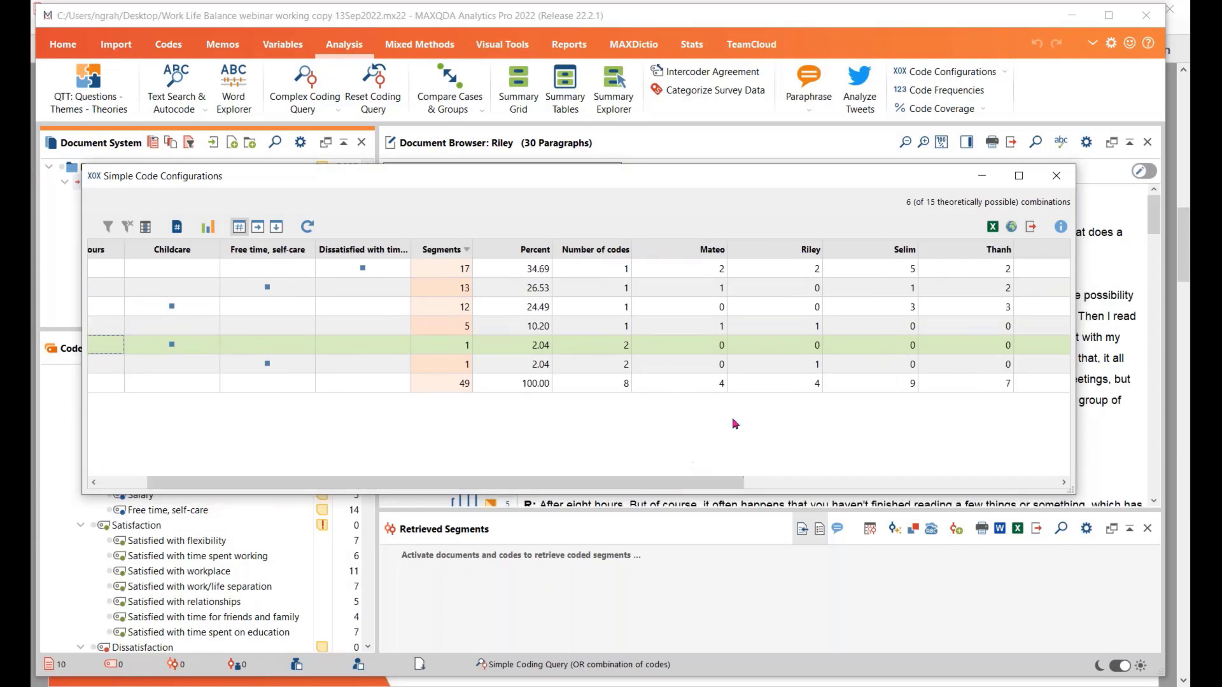
{"action": "left_click", "coordinate": [802, 368]}
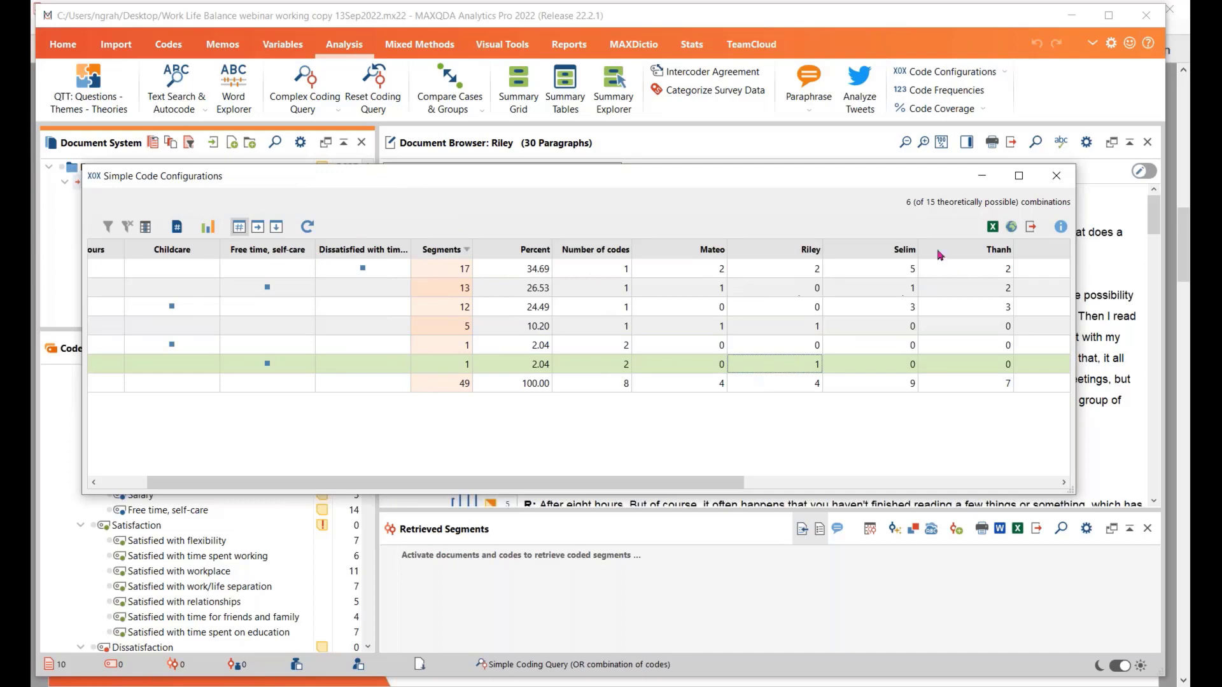
{"action": "left_click", "coordinate": [1061, 183]}
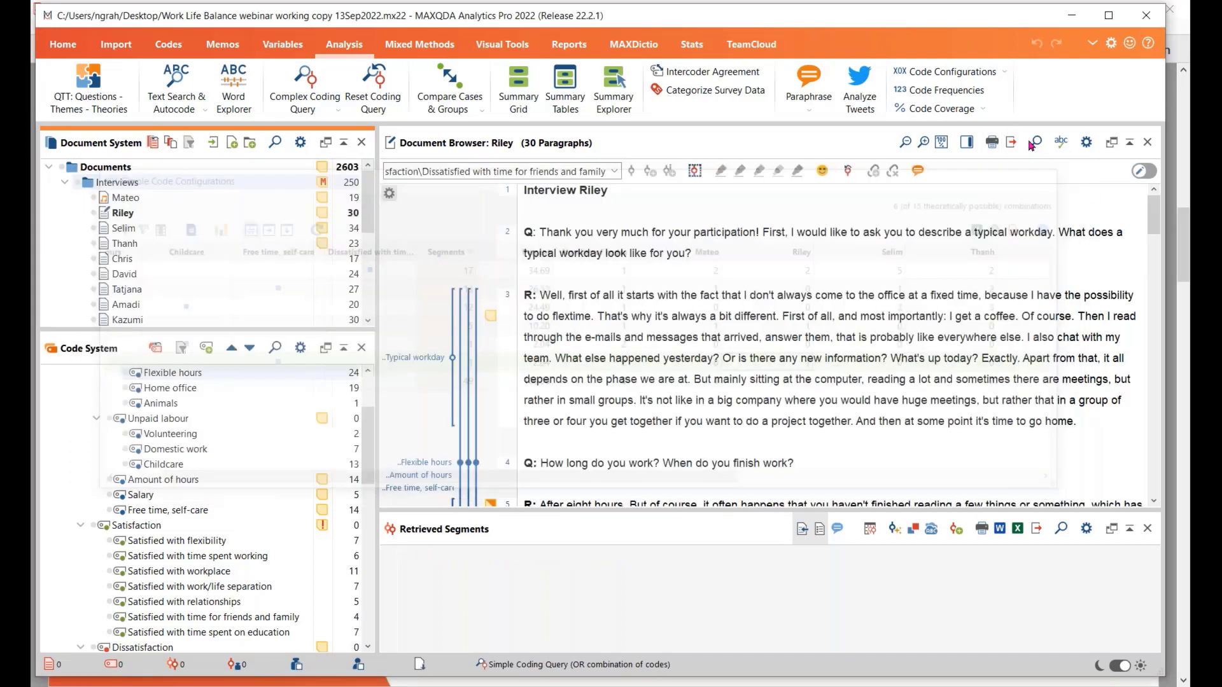
Review the co-occurrence and differentiation options of Simple Code Configurations again without running the analysis
{"action": "left_click", "coordinate": [955, 71]}
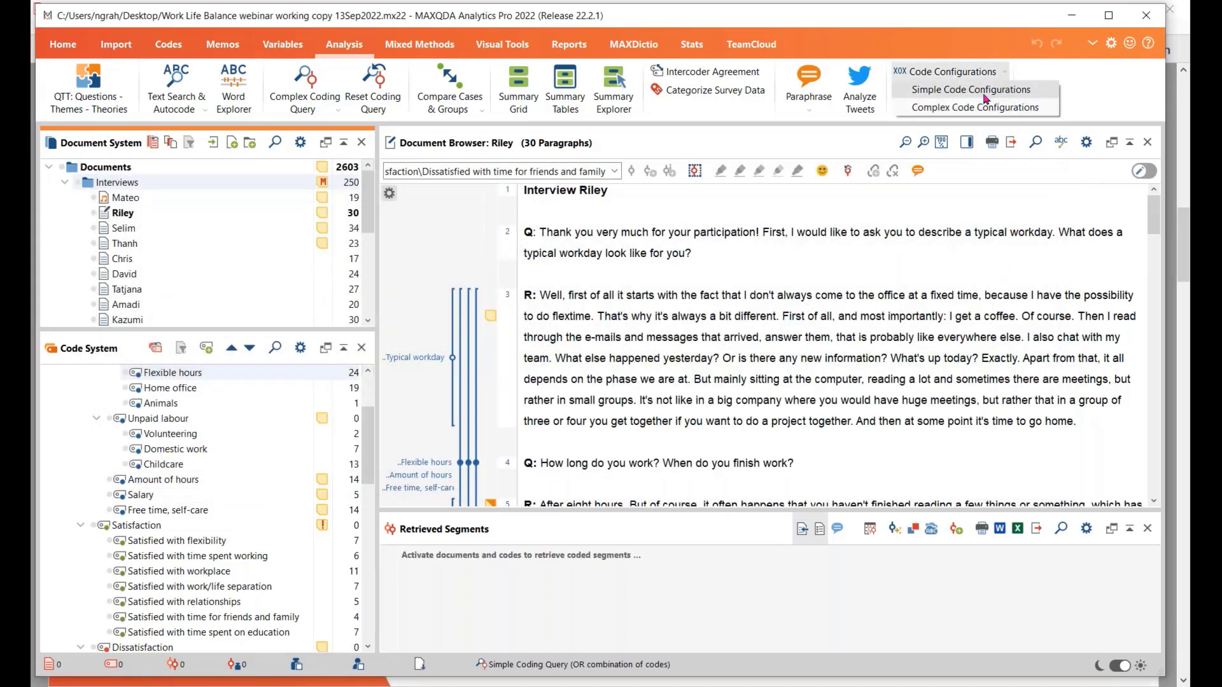
{"action": "left_click", "coordinate": [983, 96]}
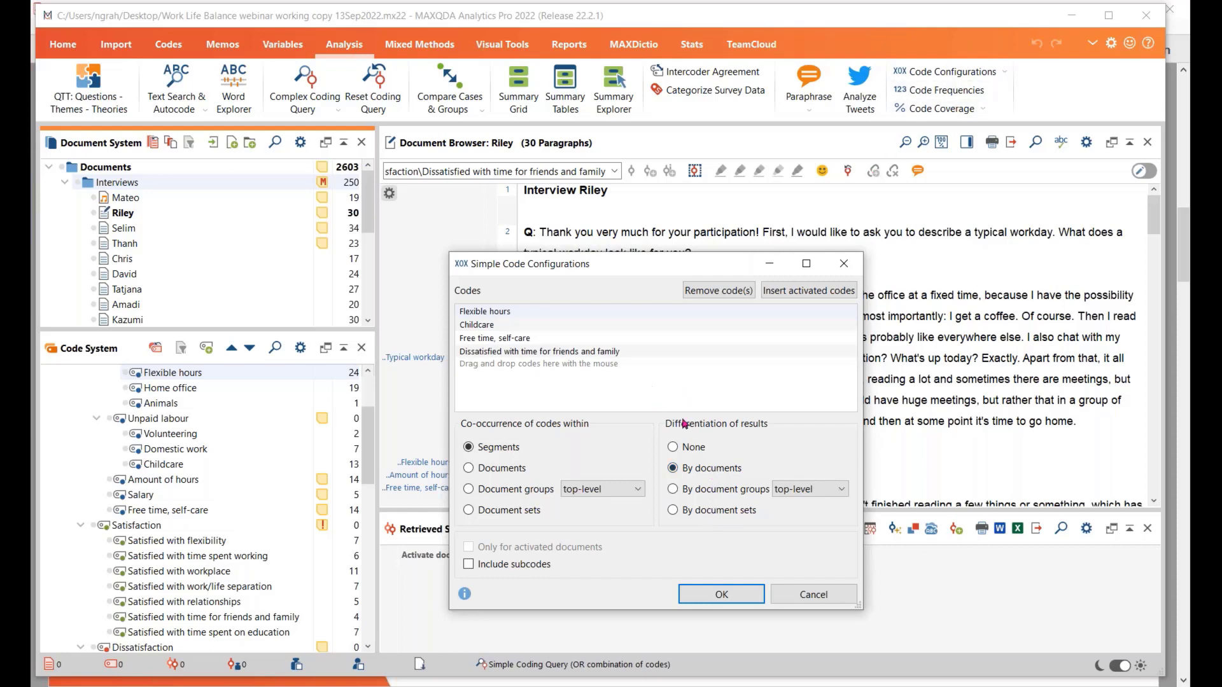
{"action": "left_click", "coordinate": [800, 593]}
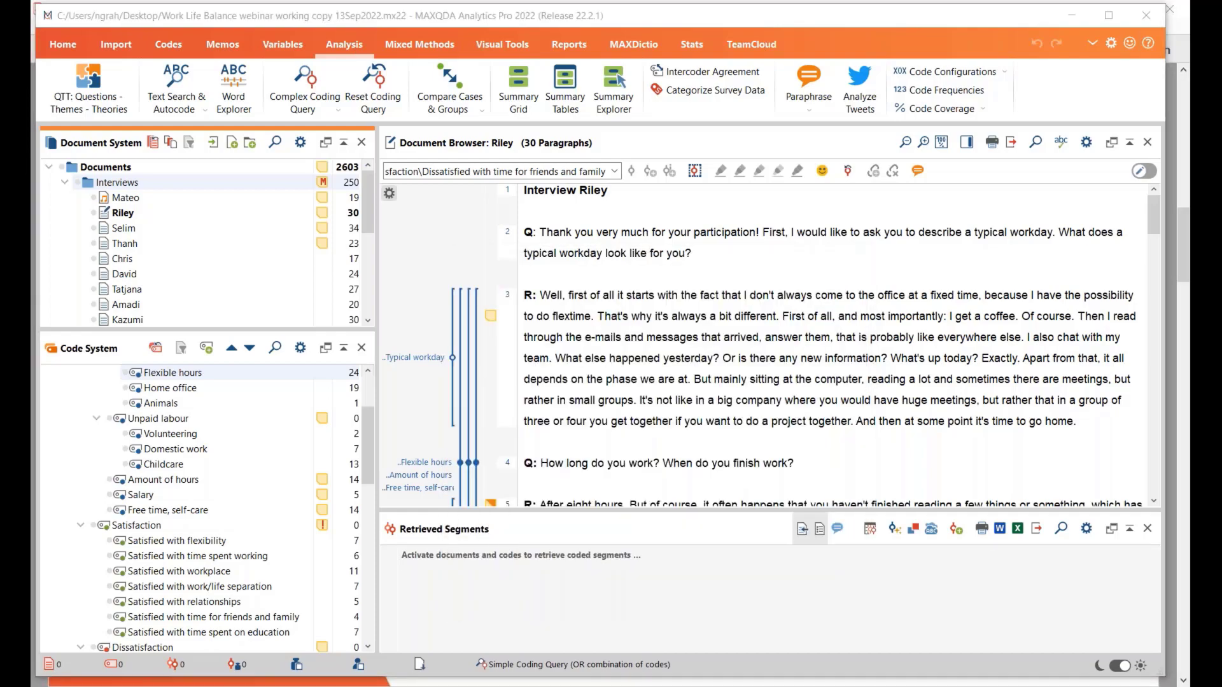
Check the Summary of suitable functions slide in Adobe Acrobat Reader, switch back to MAXQDA and open a Profile Comparison Chart
{"action": "key", "text": "alt+Tab"}
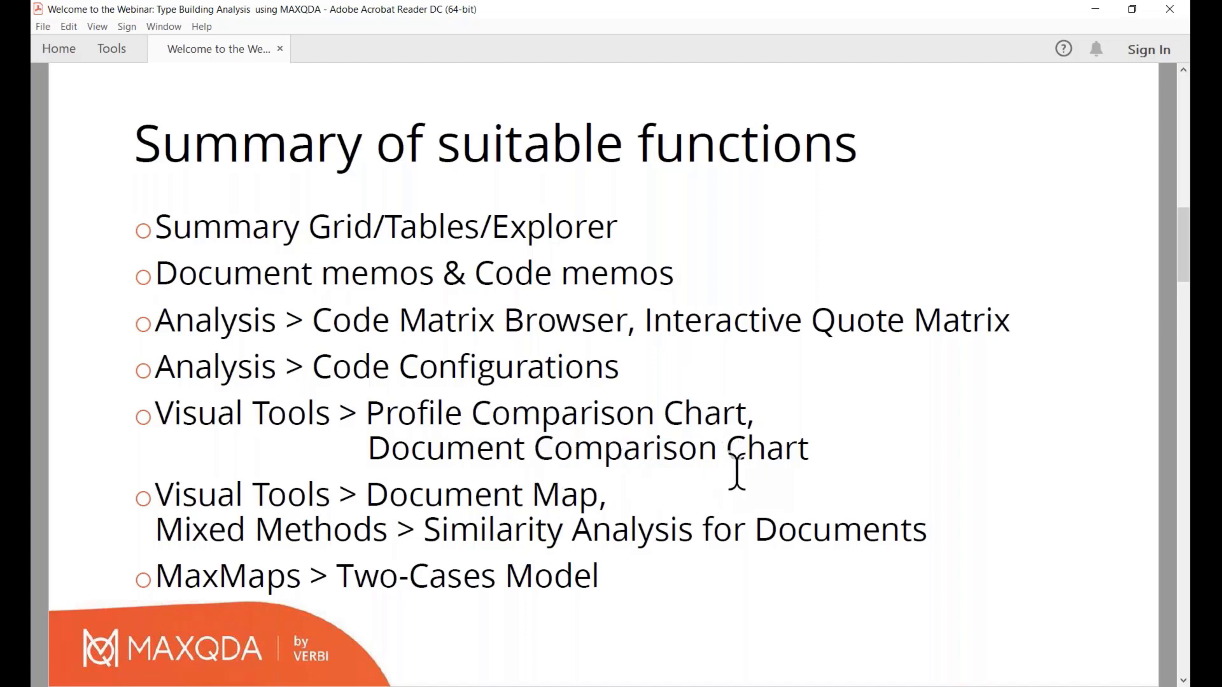
{"action": "key", "text": "alt+Tab"}
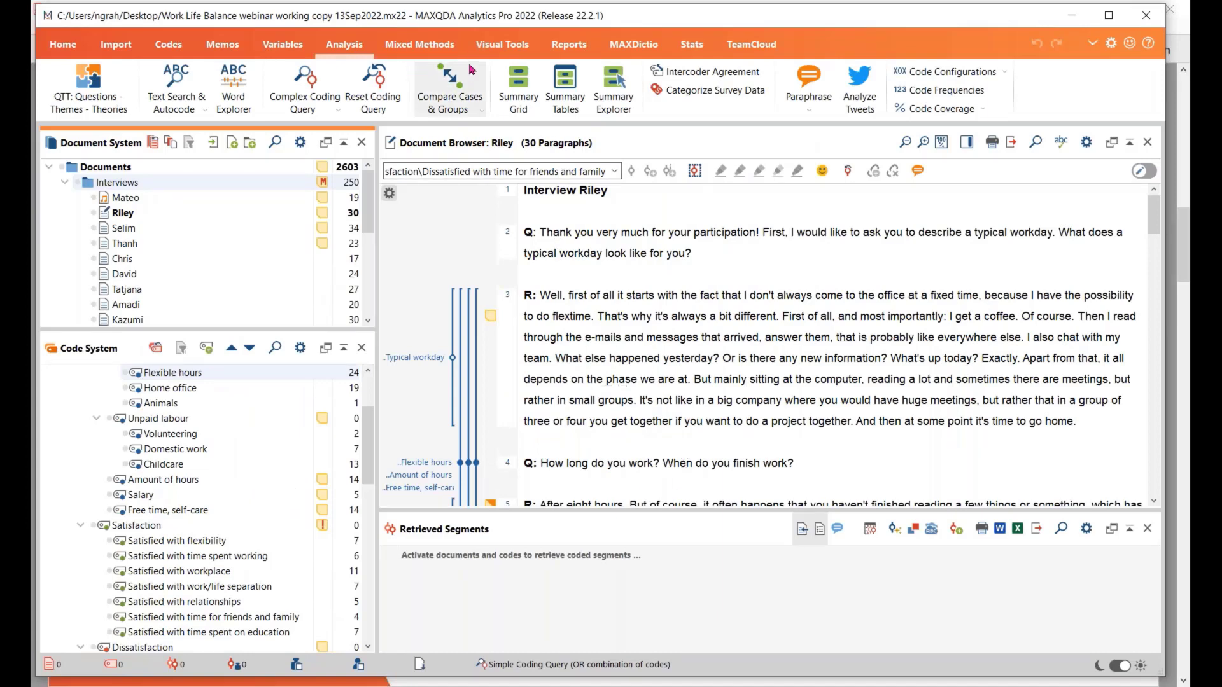
{"action": "left_click", "coordinate": [483, 45]}
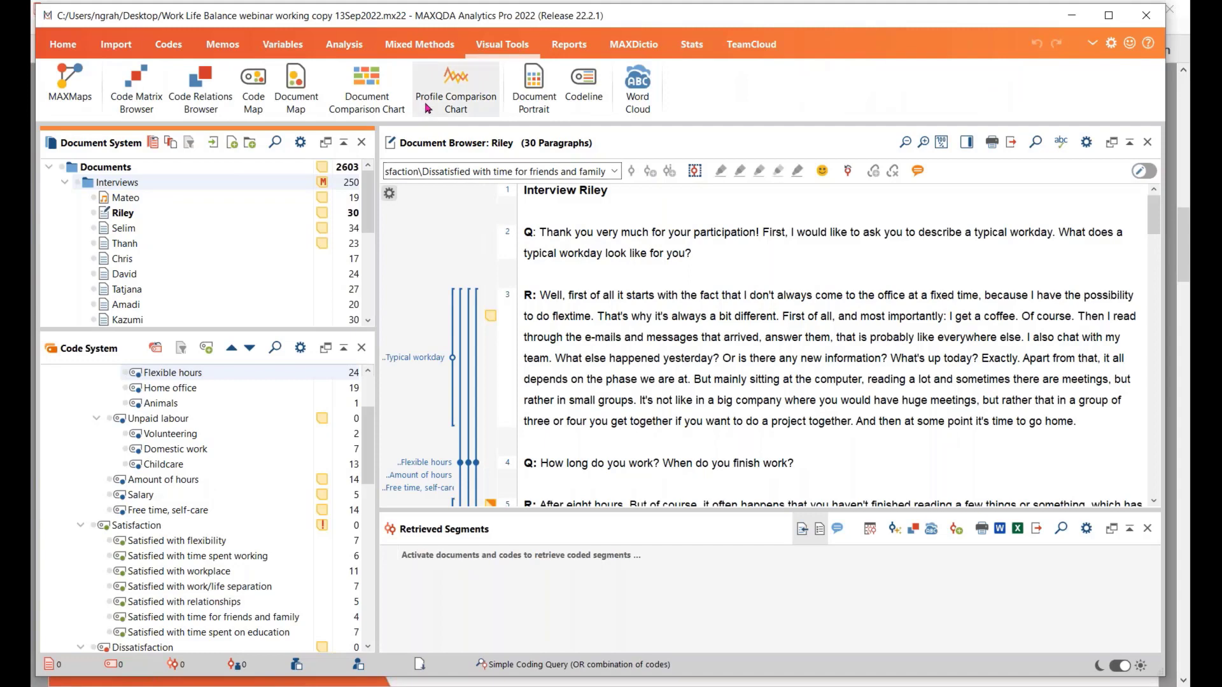
{"action": "left_click", "coordinate": [457, 89]}
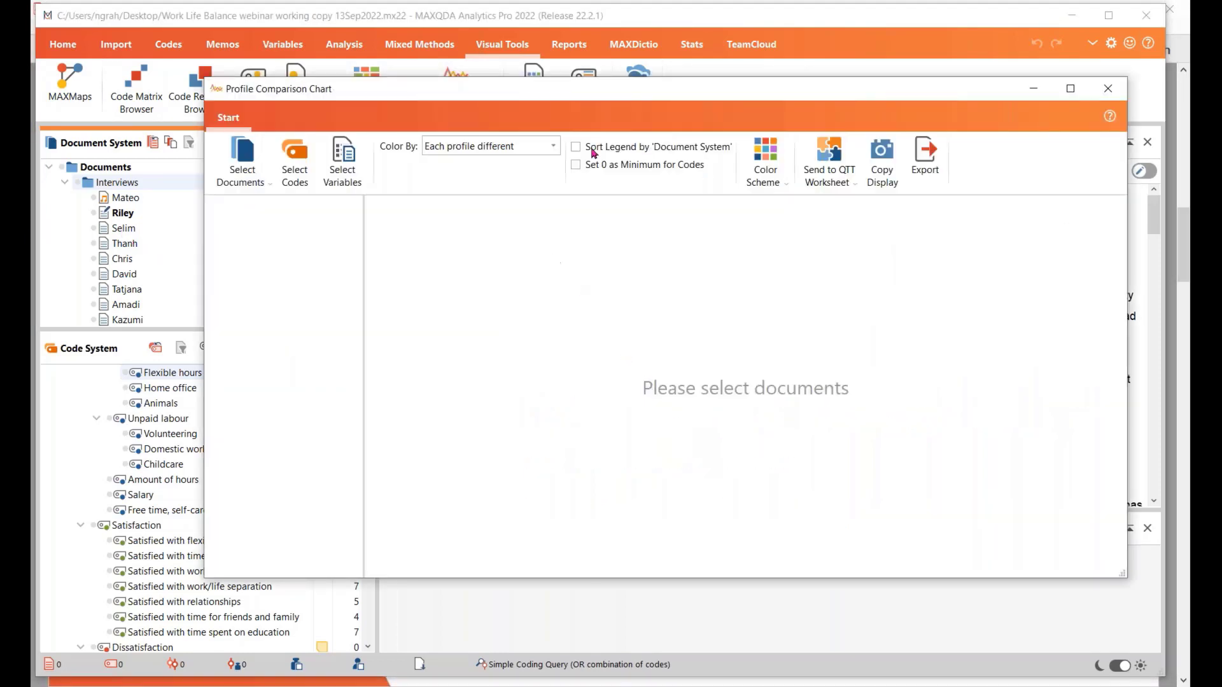
{"action": "left_click_drag", "start_coordinate": [576, 93], "coordinate": [652, 91]}
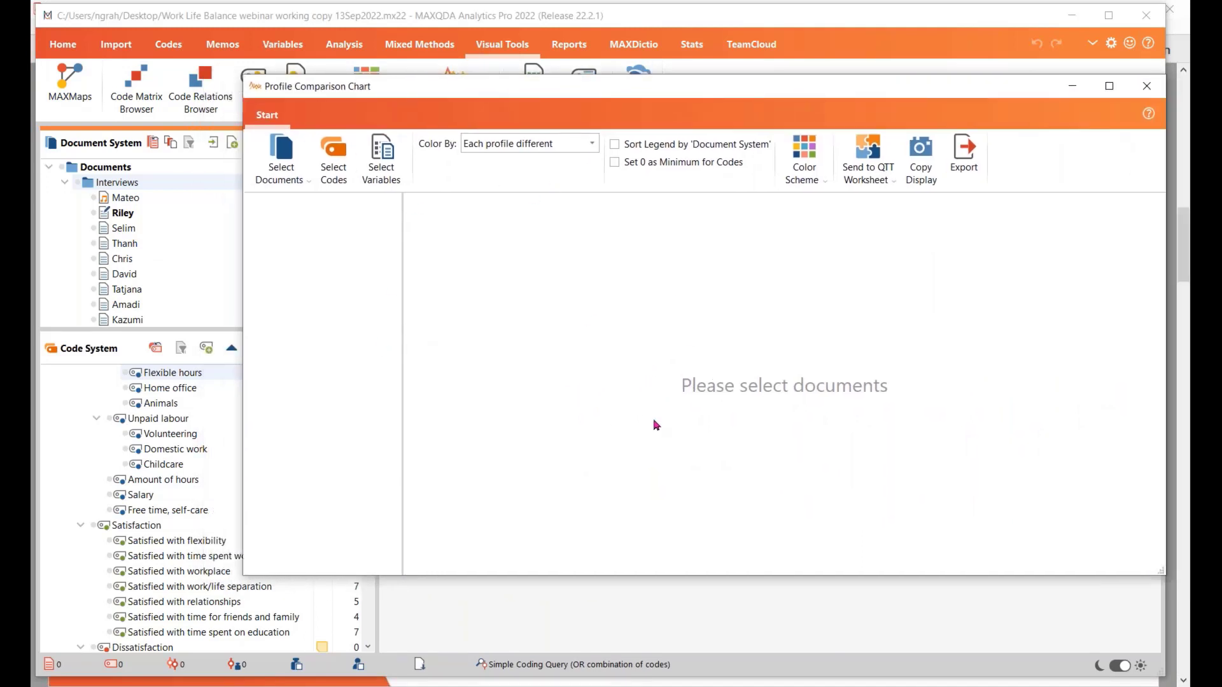
{"action": "left_click_drag", "start_coordinate": [659, 96], "coordinate": [625, 91]}
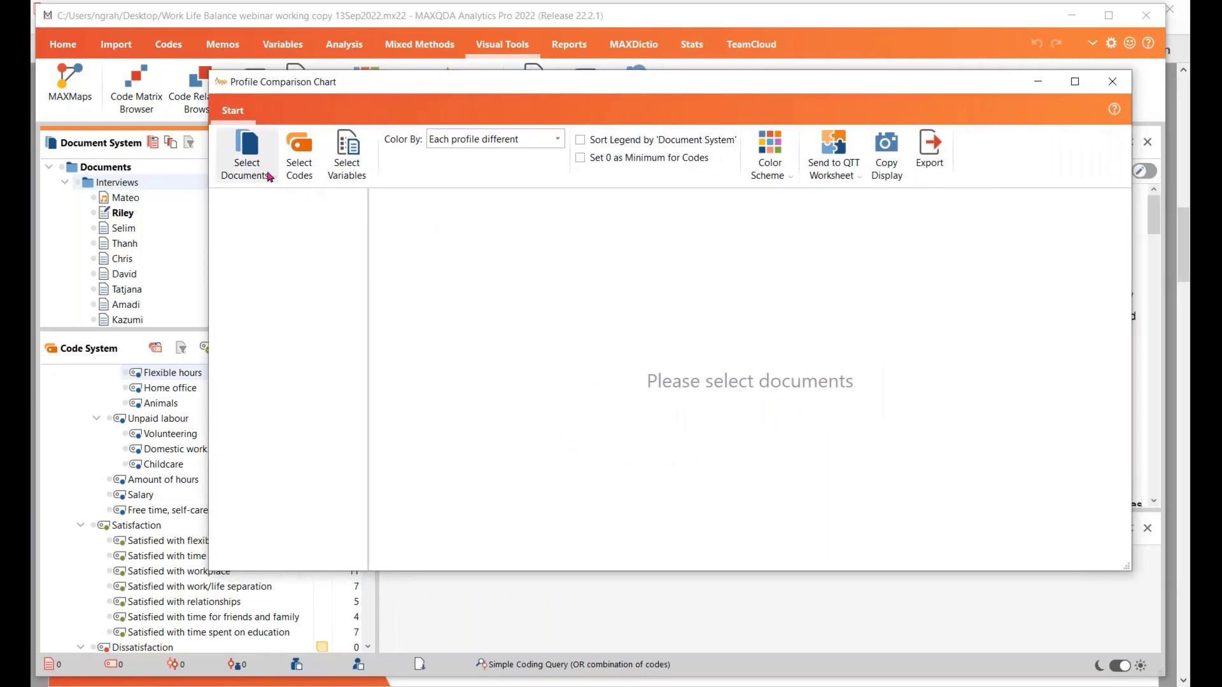
Add the third, fourth, eighth and ninth documents of the Interviews group to the Profile Comparison Chart as single documents
{"action": "left_click", "coordinate": [251, 145]}
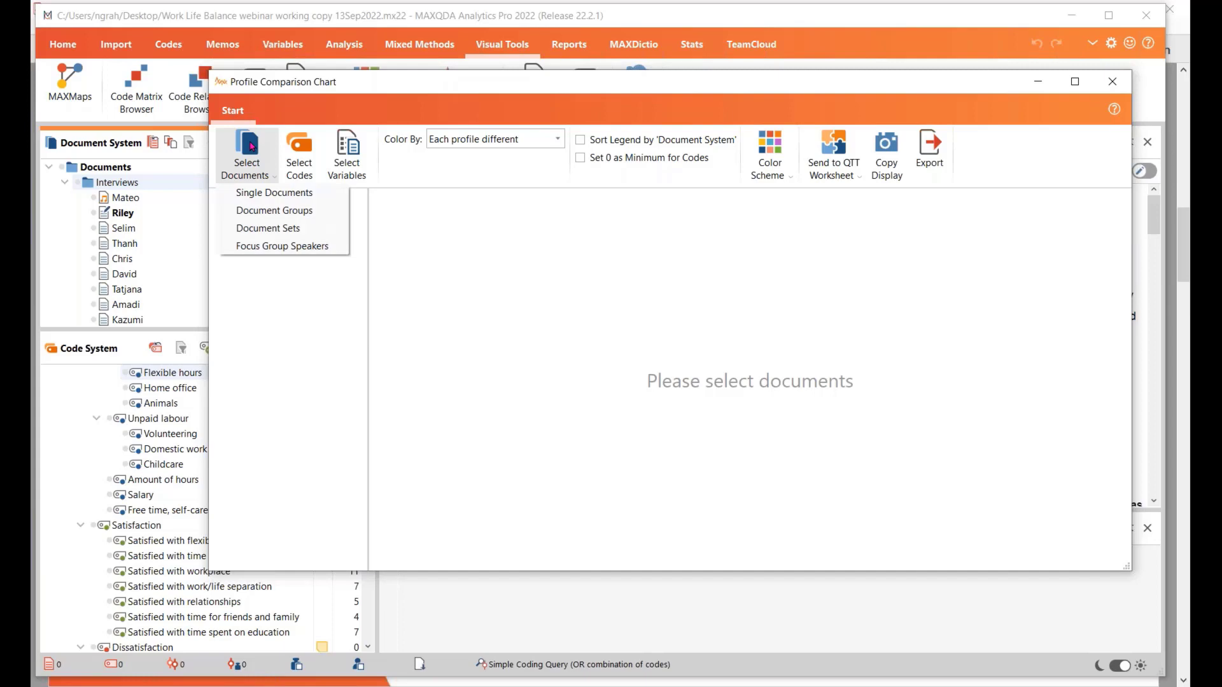
{"action": "left_click", "coordinate": [257, 194]}
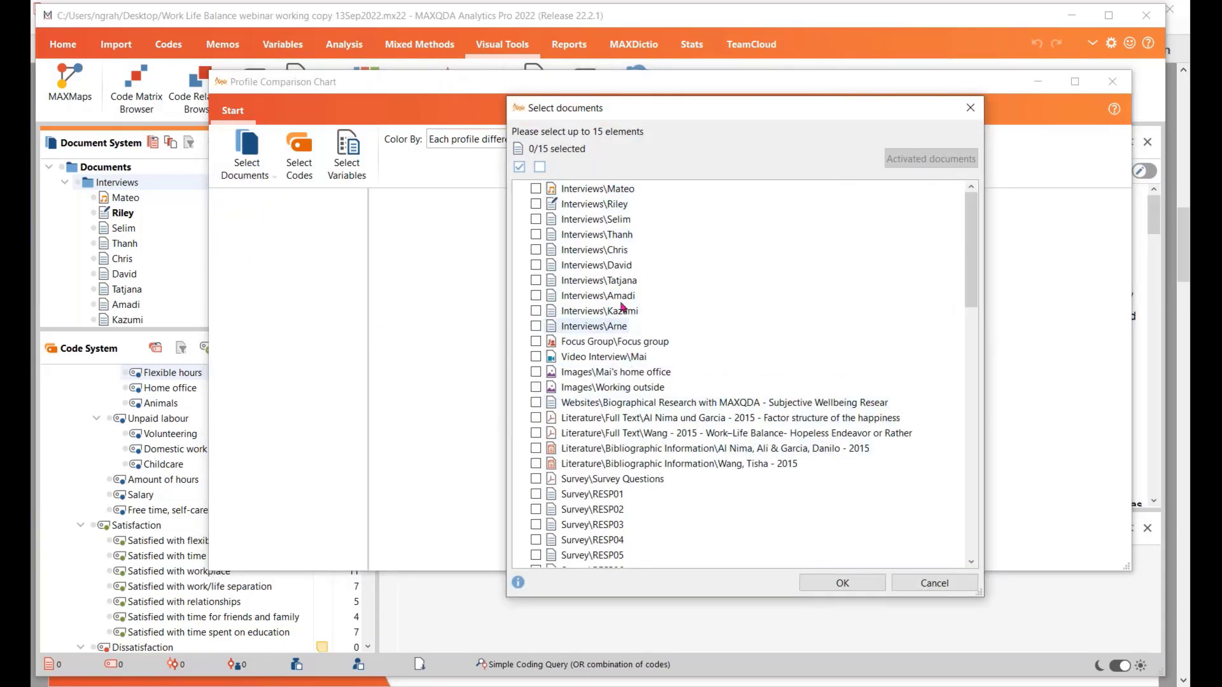
{"action": "left_click", "coordinate": [535, 219]}
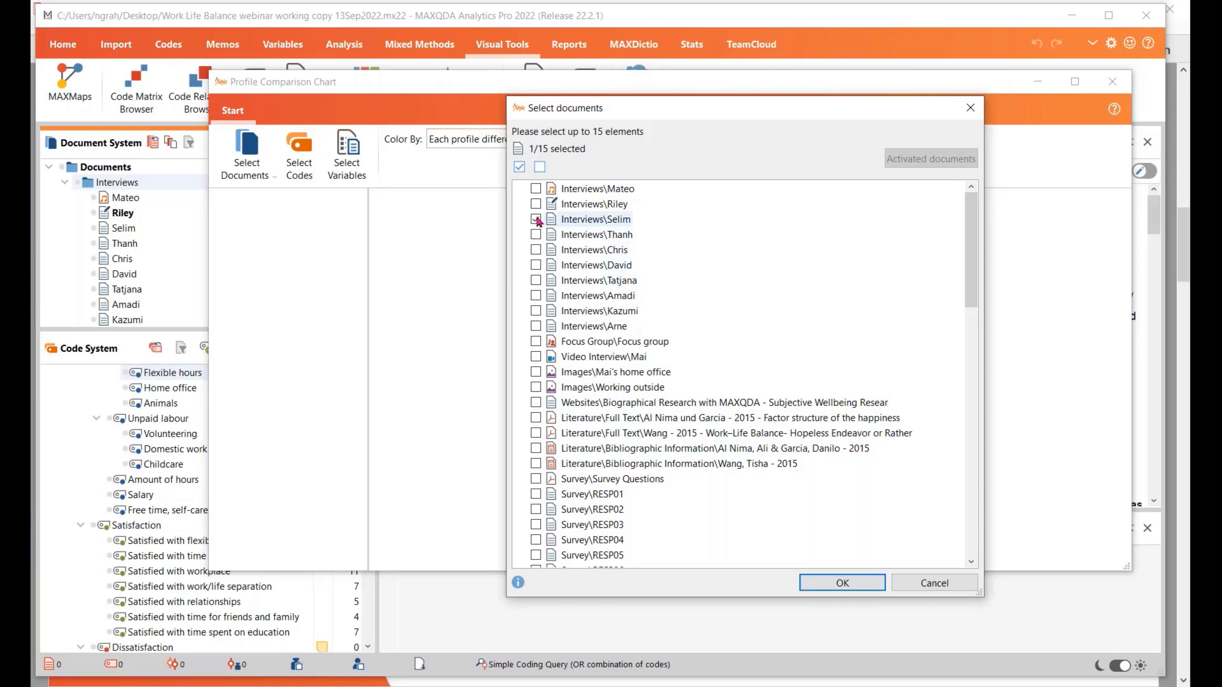
{"action": "left_click", "coordinate": [536, 235]}
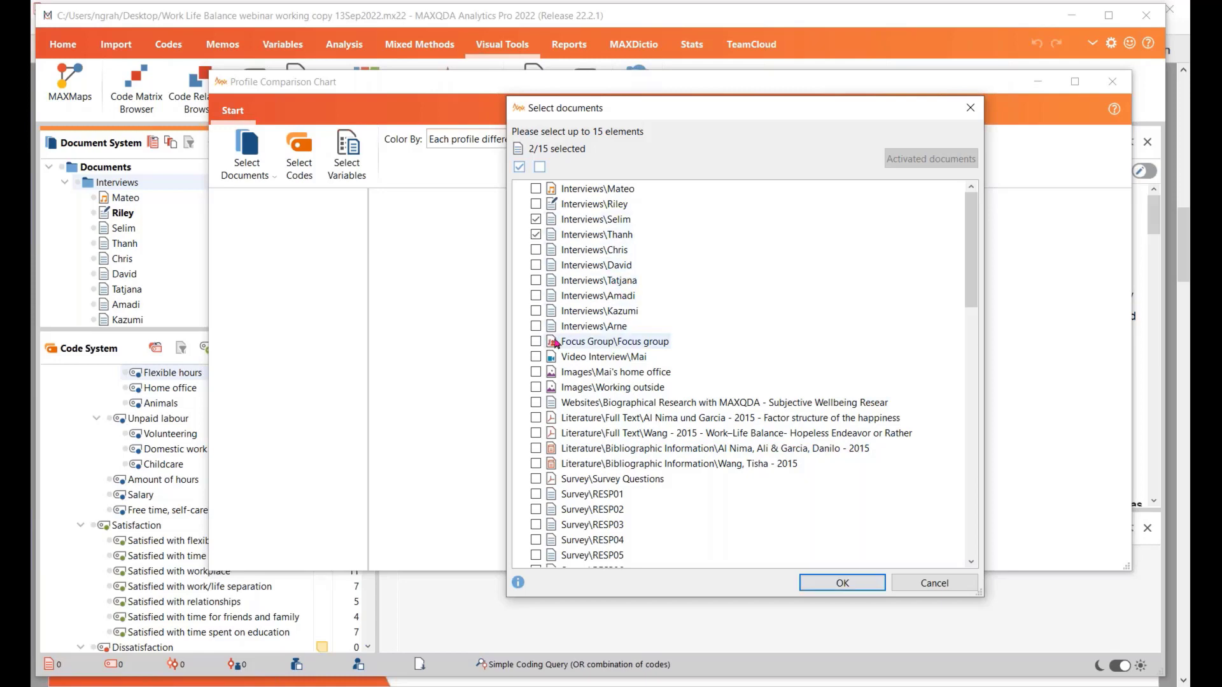
{"action": "left_click", "coordinate": [536, 296]}
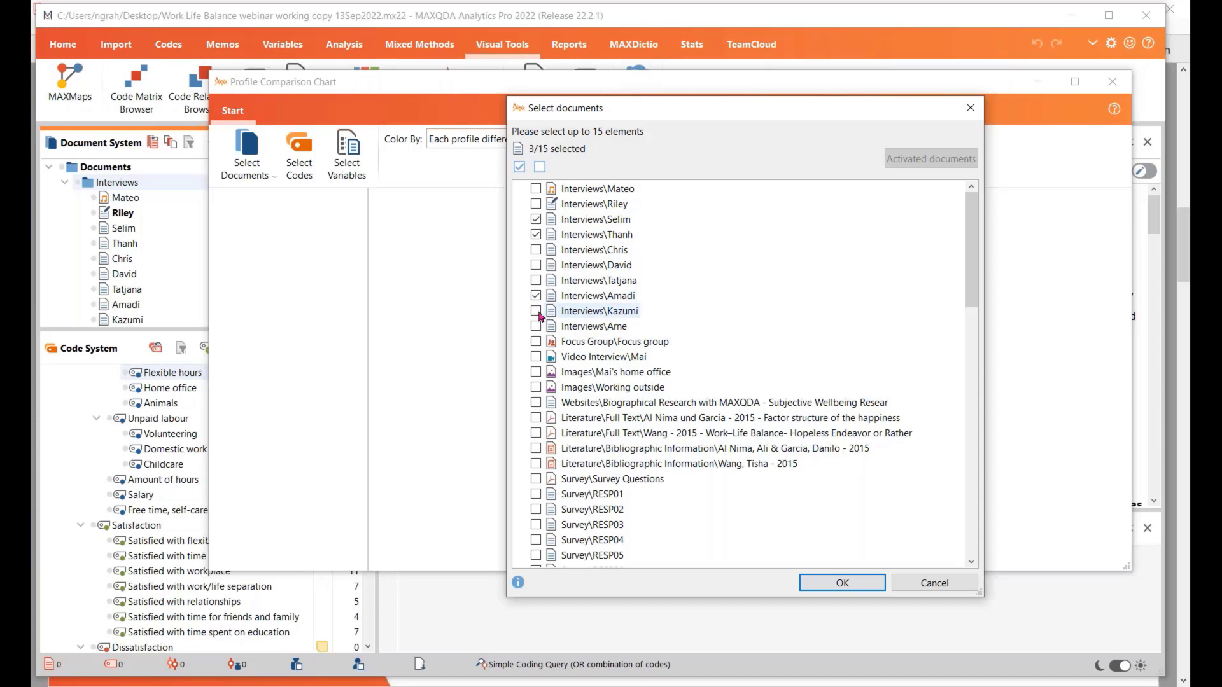
{"action": "left_click", "coordinate": [537, 312]}
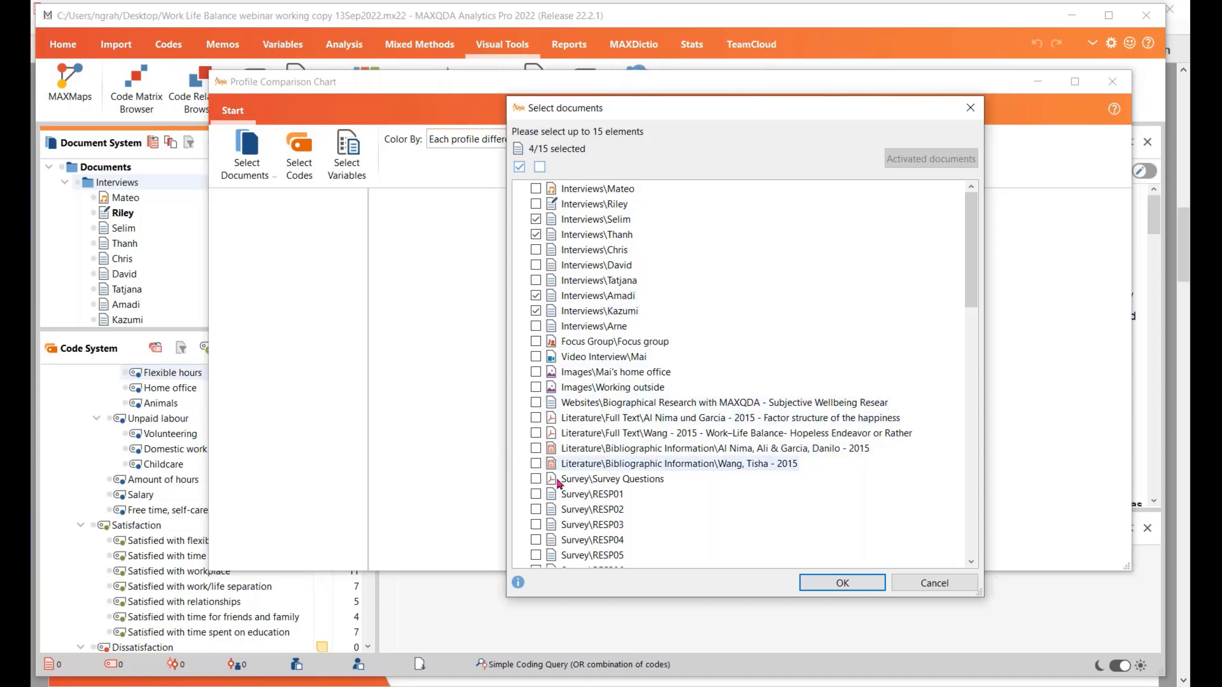
{"action": "left_click", "coordinate": [833, 589]}
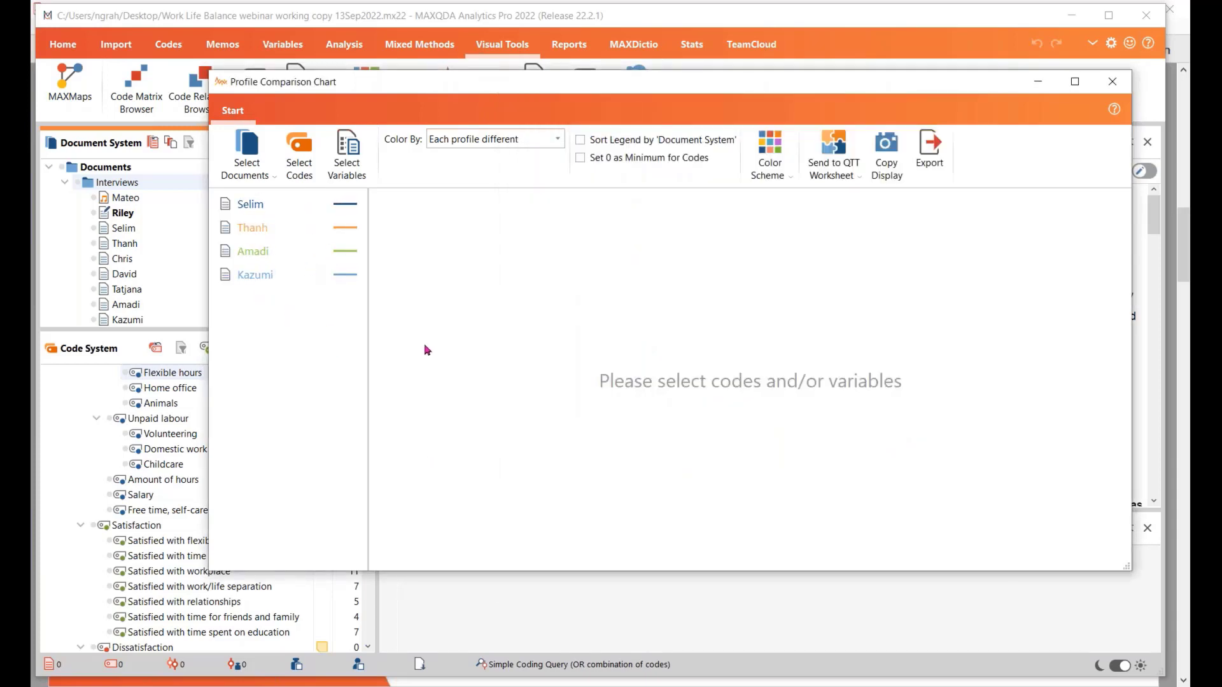
Add the codes Childcare, Free time, self-care and Satisfied with time for friends and family to the Profile Comparison Chart
{"action": "left_click", "coordinate": [303, 145]}
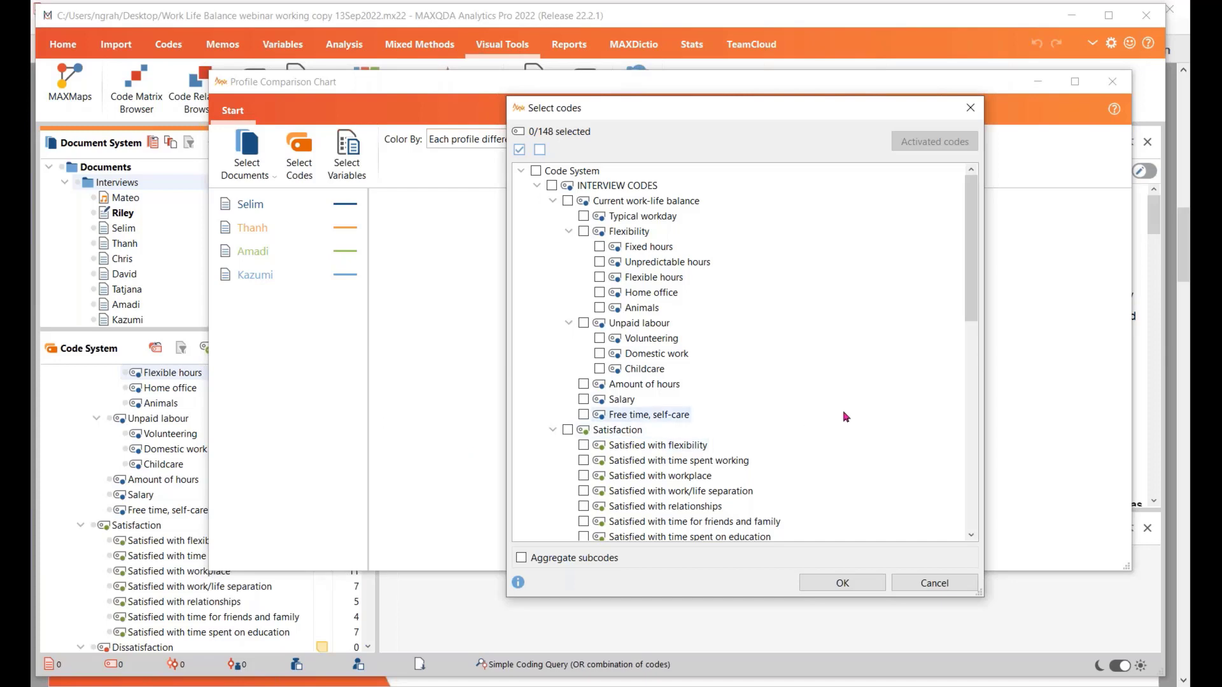
{"action": "left_click", "coordinate": [599, 368]}
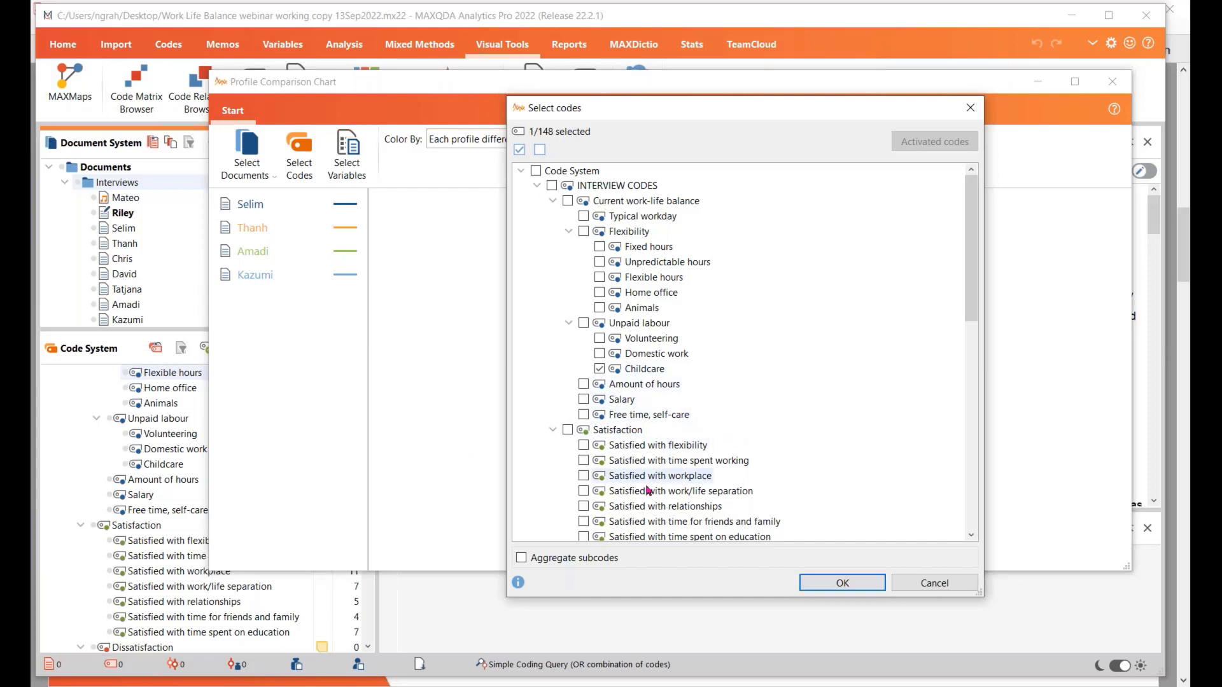
{"action": "left_click", "coordinate": [584, 415]}
{"action": "scroll", "coordinate": [585, 490], "scroll_direction": "down", "scroll_amount": 1}
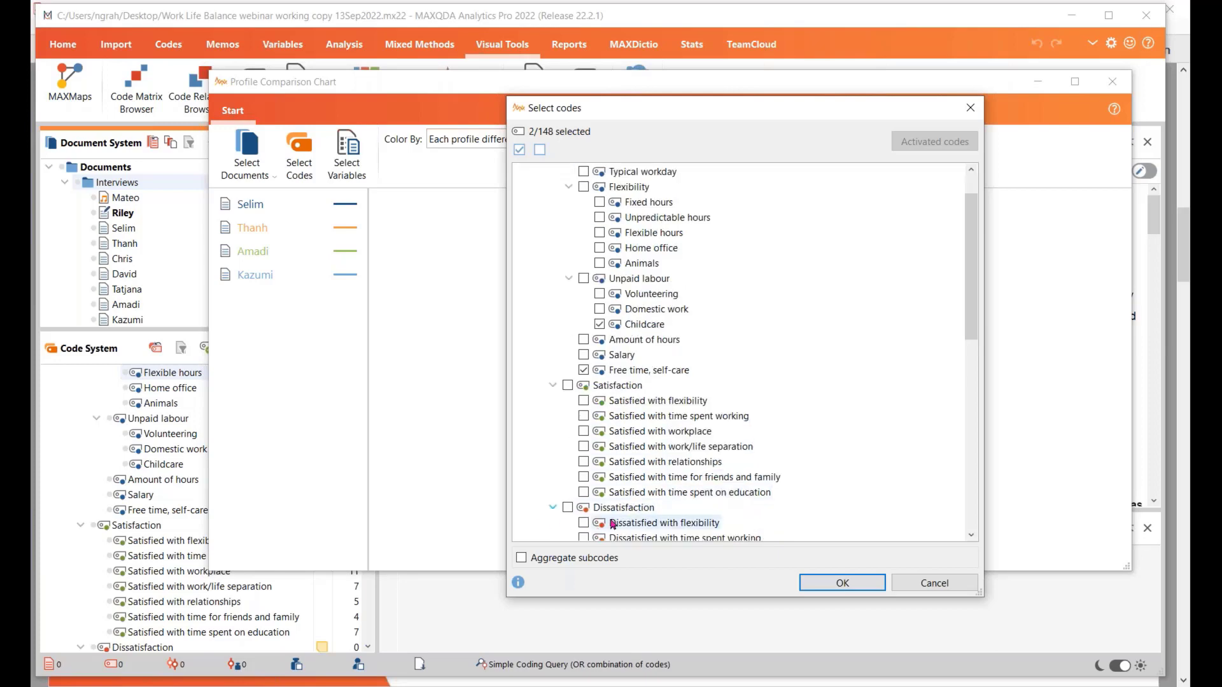
{"action": "left_click", "coordinate": [584, 477]}
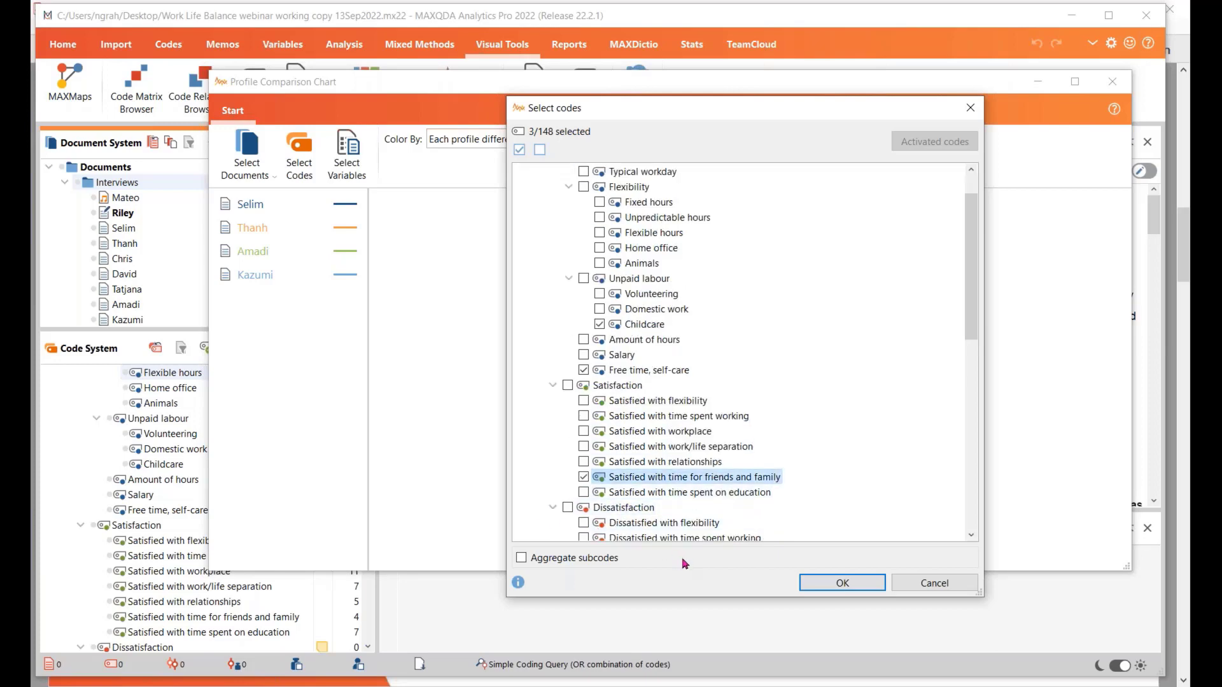
{"action": "left_click", "coordinate": [839, 584]}
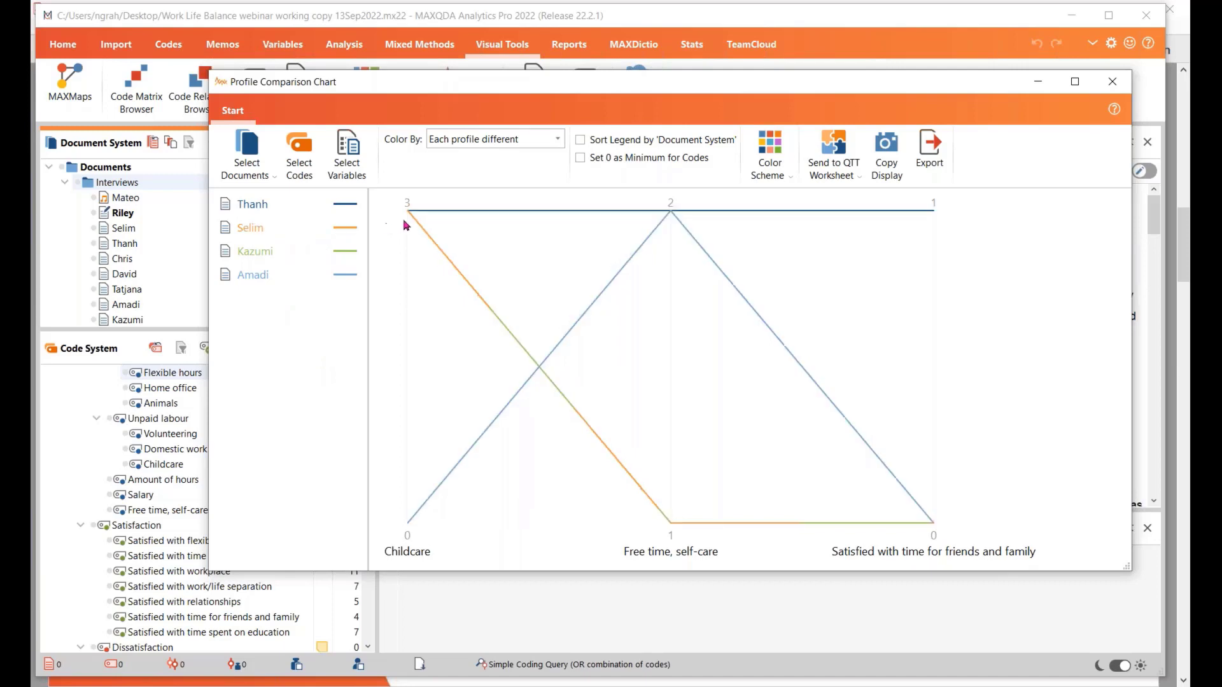
Highlight the third listed profile and inspect the chart's data points for Childcare and Satisfied with time for friends and family
{"action": "mouse_move", "coordinate": [413, 223]}
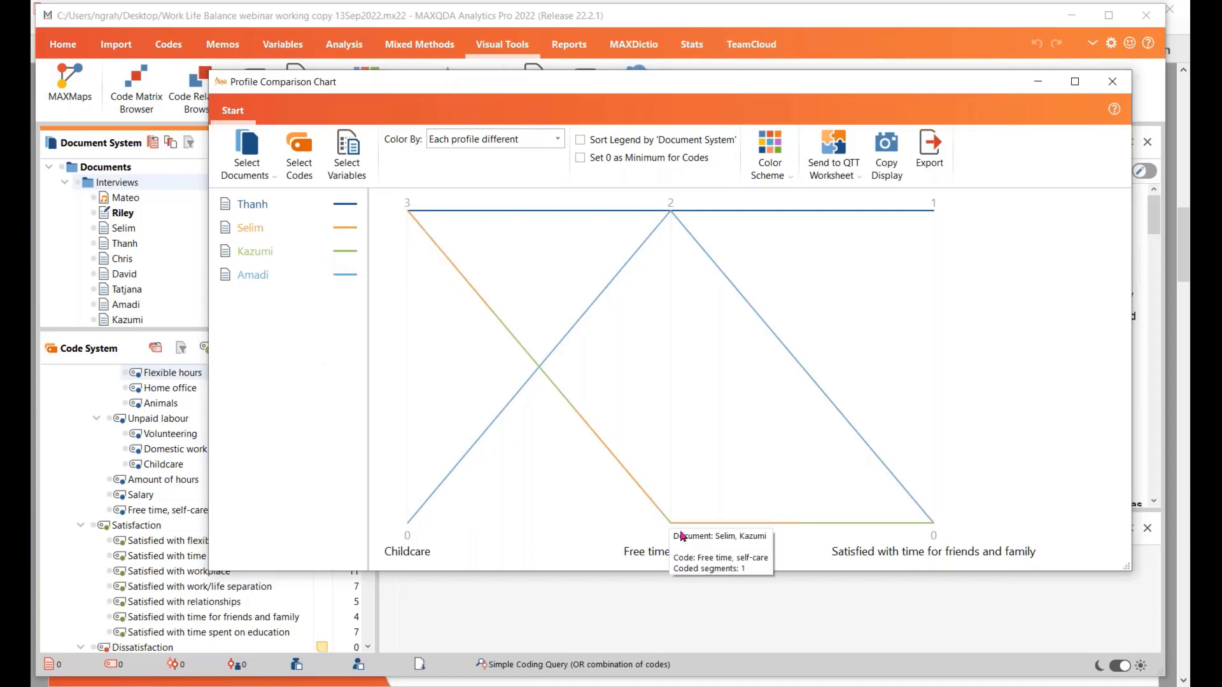
{"action": "left_click", "coordinate": [258, 255]}
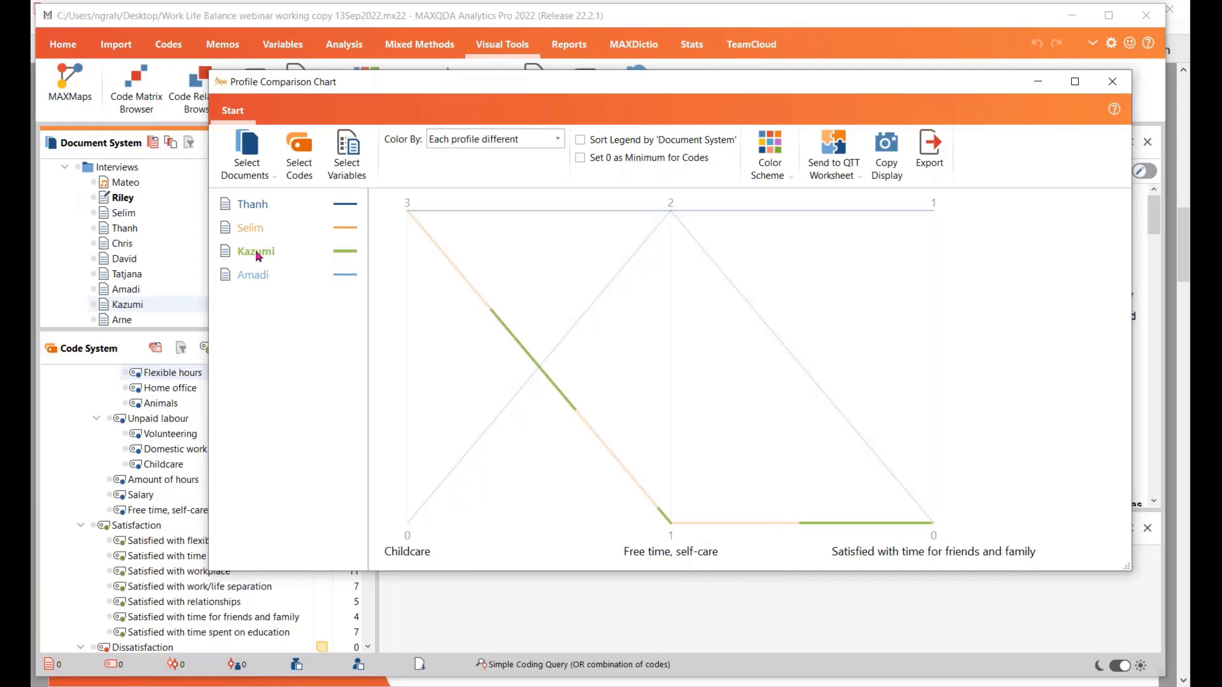
{"action": "mouse_move", "coordinate": [408, 216]}
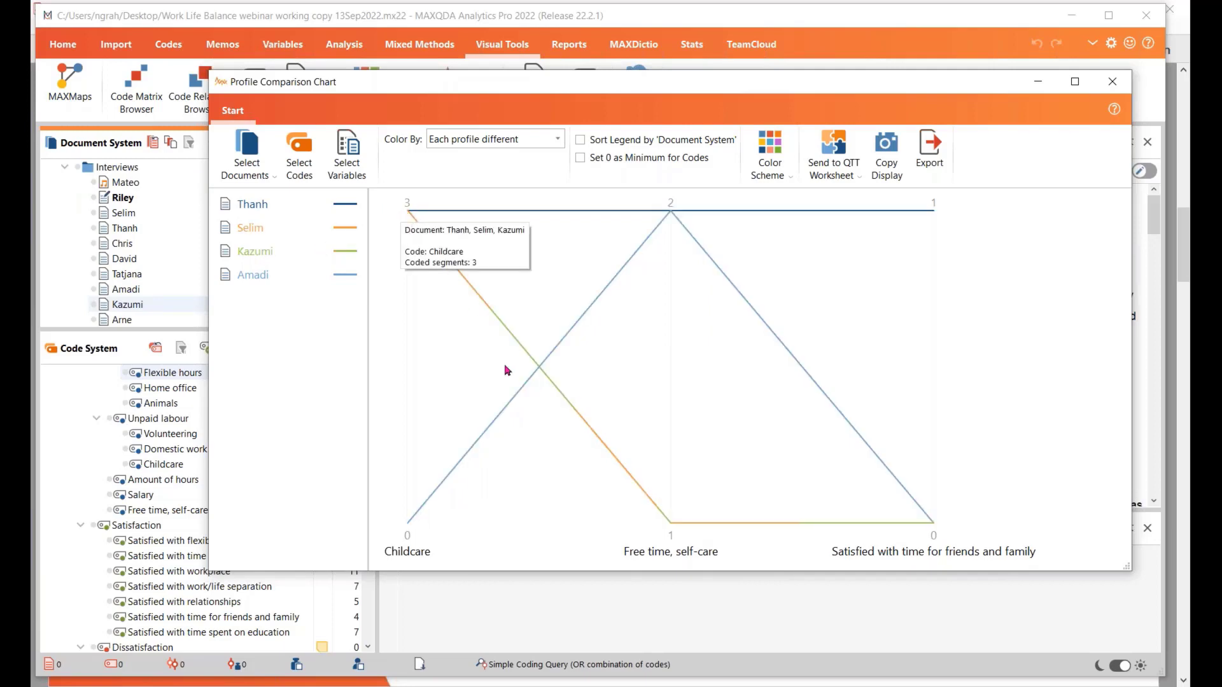
{"action": "mouse_move", "coordinate": [934, 523]}
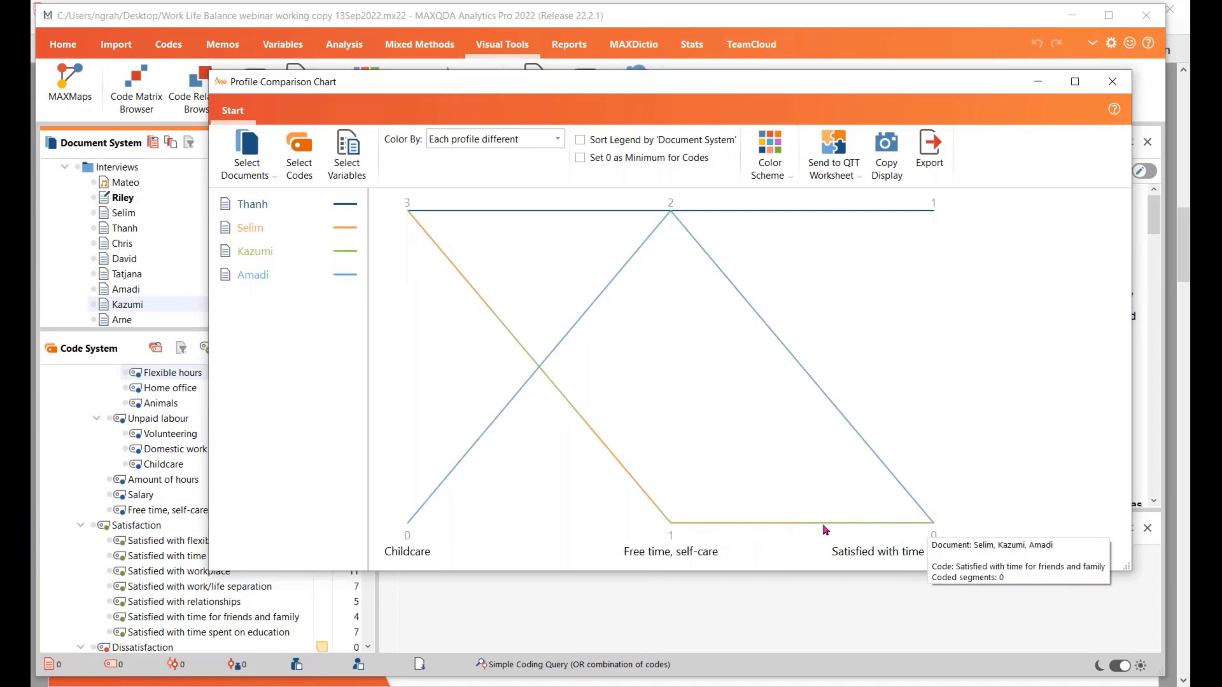
{"action": "mouse_move", "coordinate": [776, 532]}
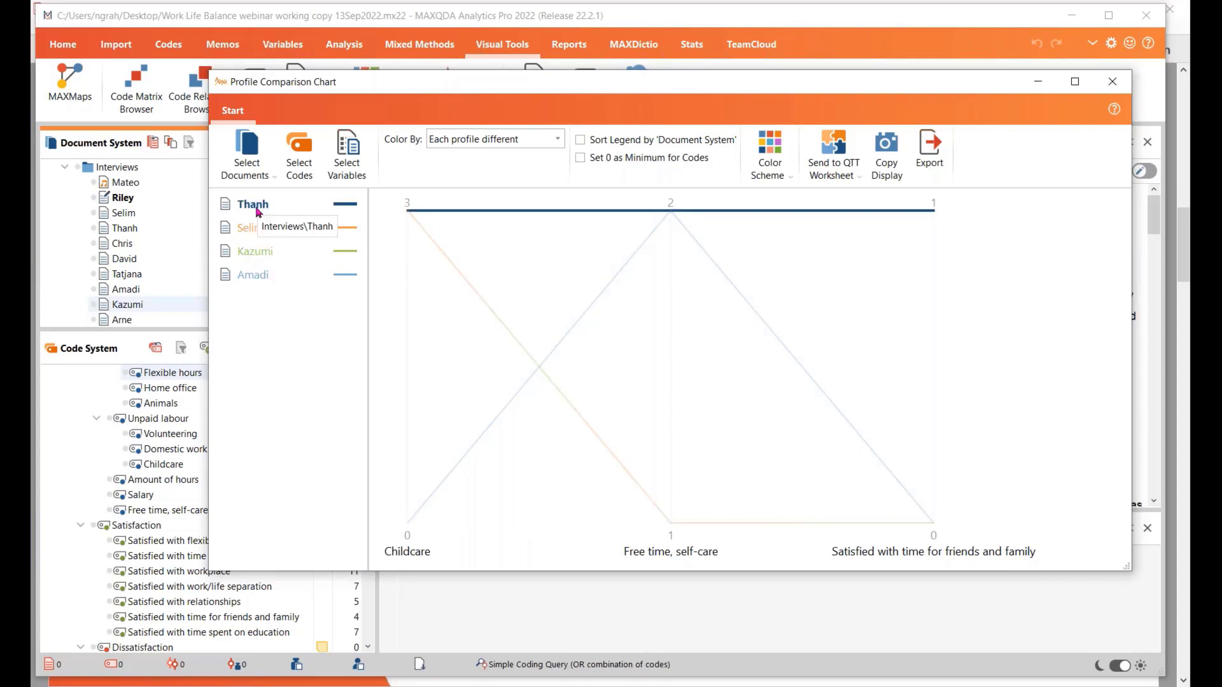
Add the sixth and seventh documents of the Interviews group to the chart as single documents and inspect the profiles
{"action": "left_click", "coordinate": [247, 146]}
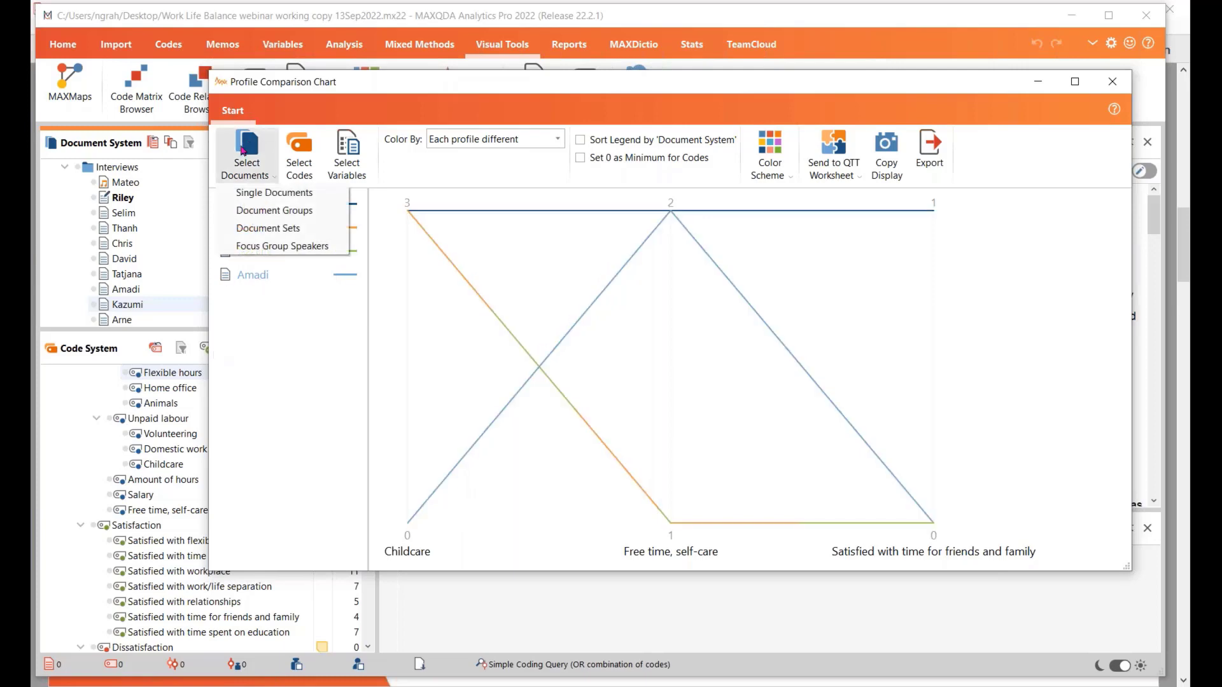
{"action": "left_click", "coordinate": [259, 193]}
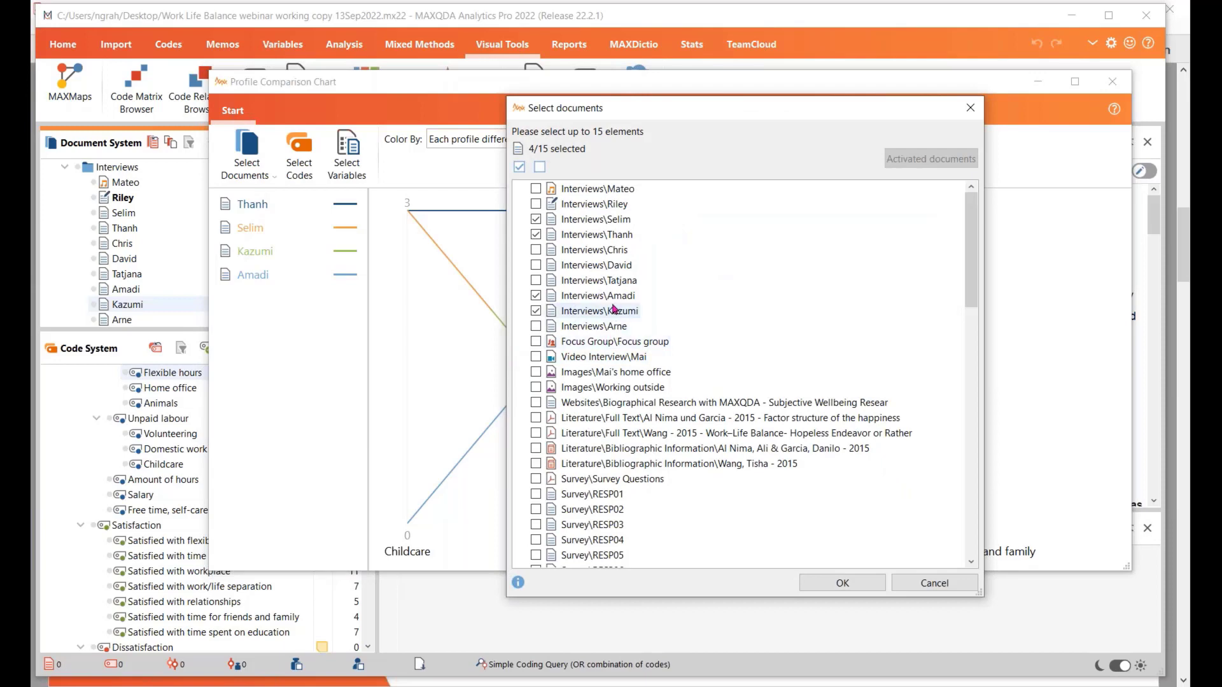
{"action": "left_click", "coordinate": [536, 282]}
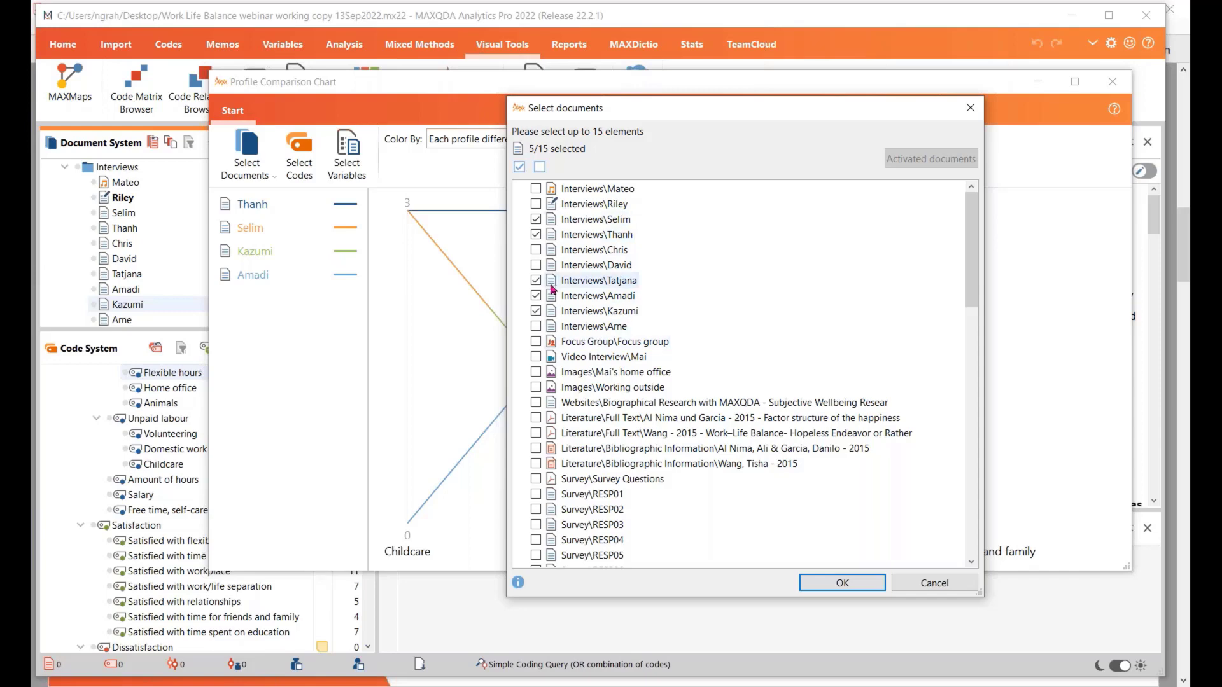
{"action": "left_click", "coordinate": [536, 266]}
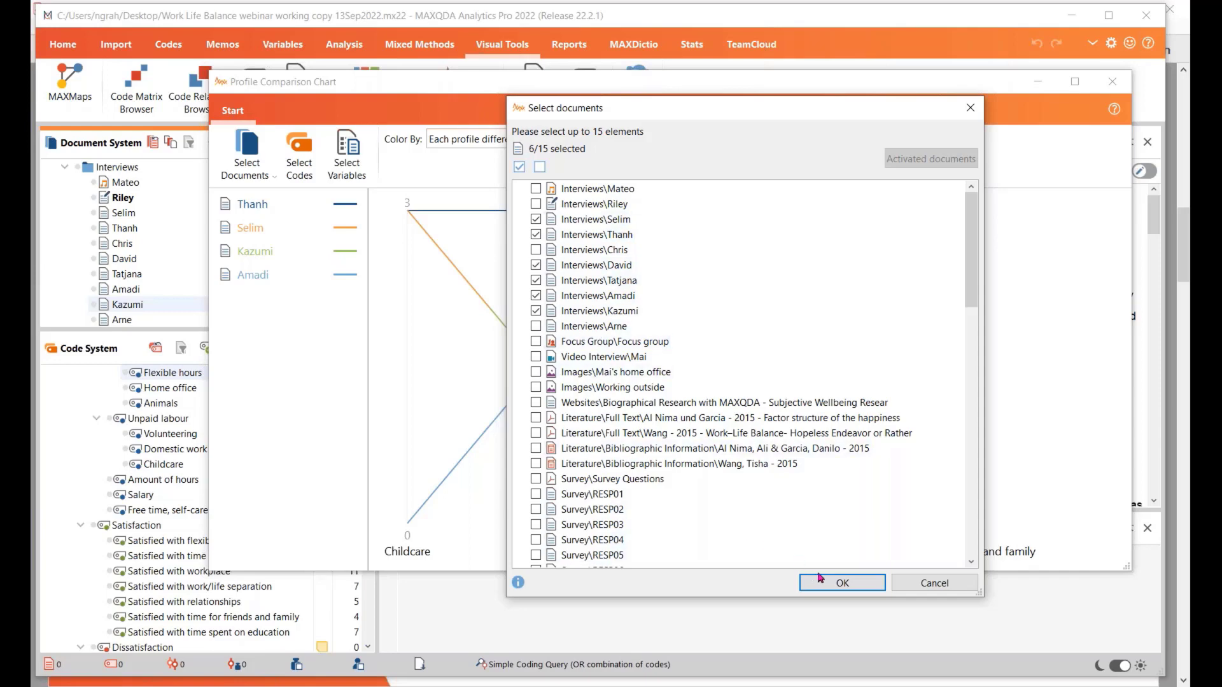
{"action": "left_click", "coordinate": [843, 583]}
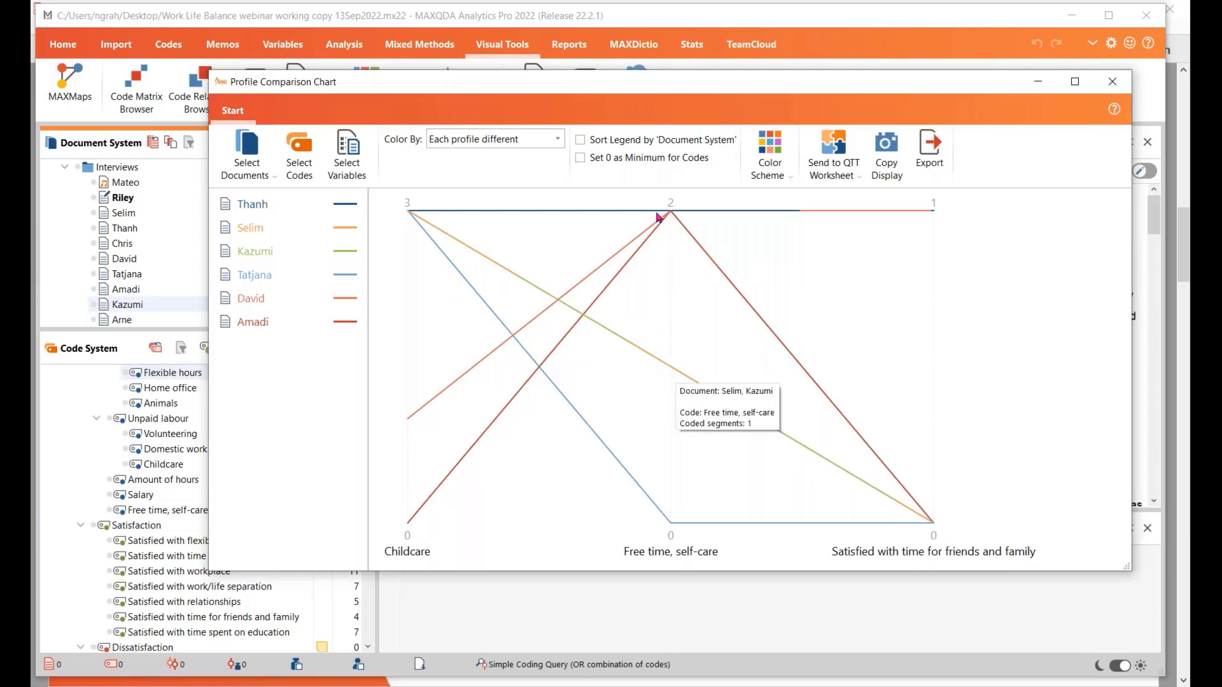
{"action": "mouse_move", "coordinate": [668, 369]}
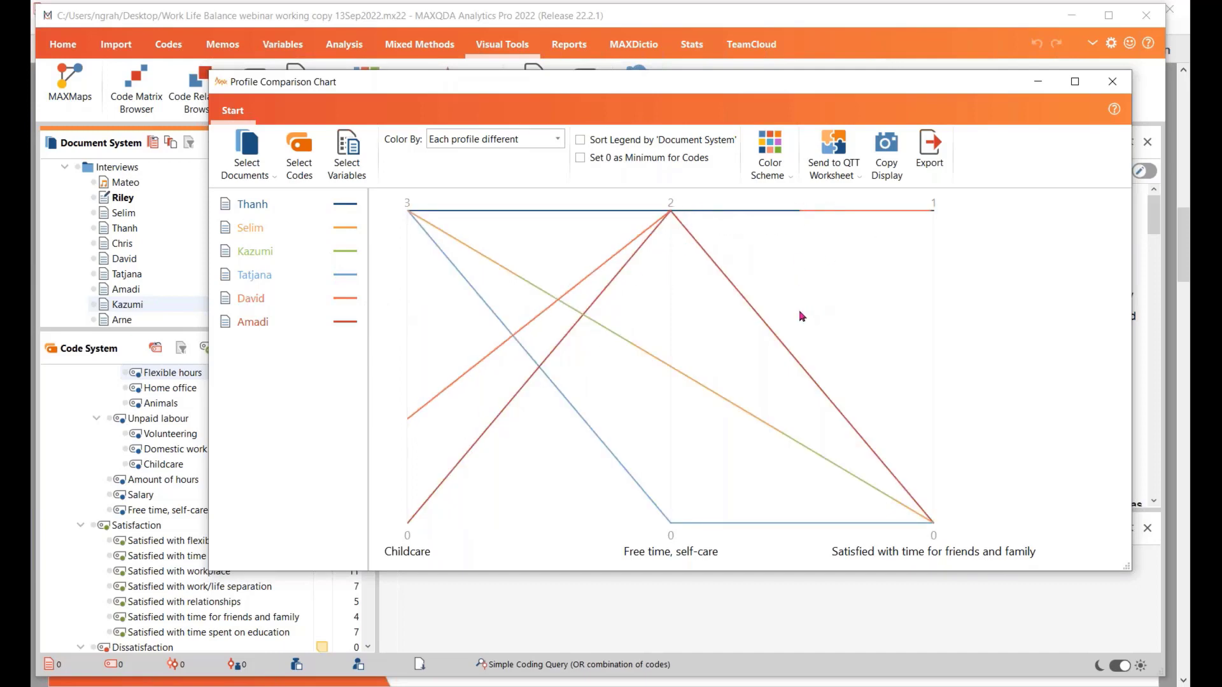
Add the variable Number of children to the Profile Comparison Chart
{"action": "left_click", "coordinate": [347, 160]}
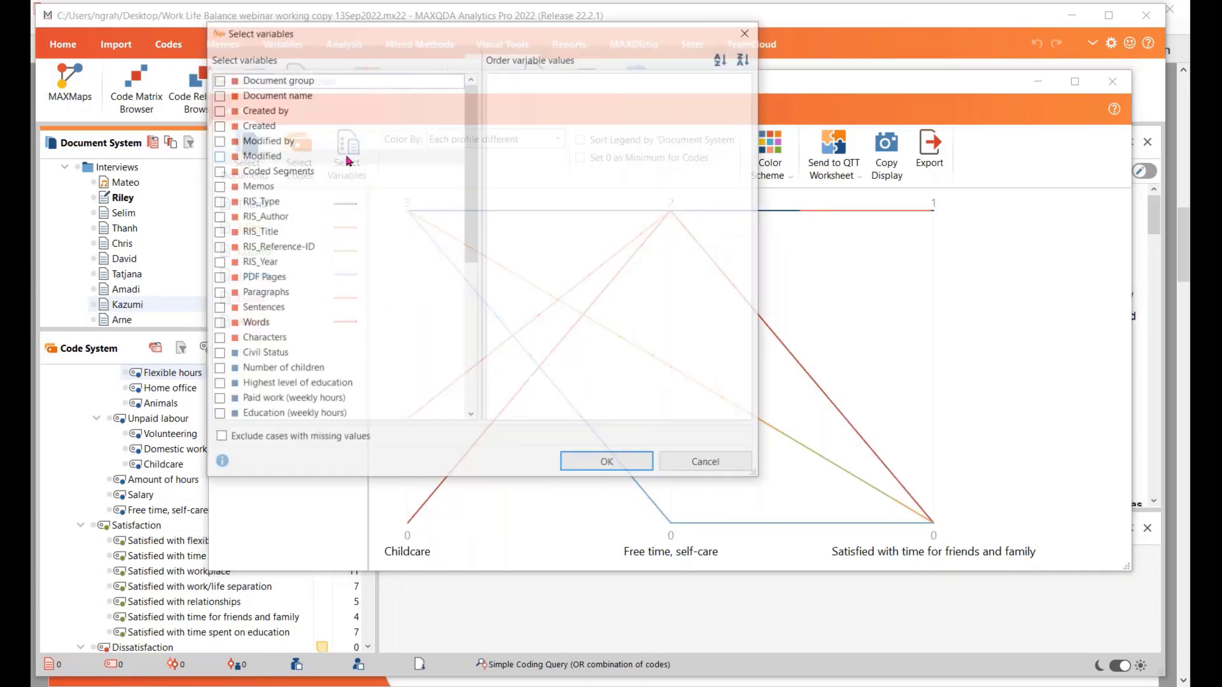
{"action": "scroll", "coordinate": [388, 361], "scroll_direction": "down", "scroll_amount": 2}
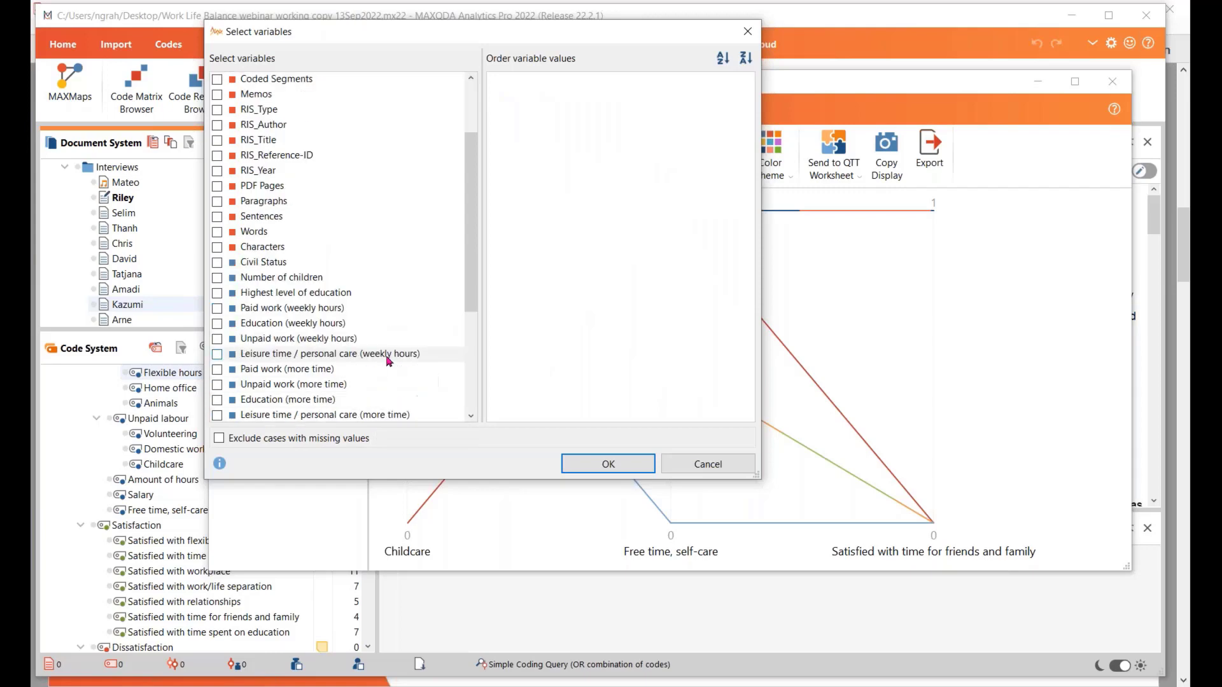
{"action": "scroll", "coordinate": [389, 360], "scroll_direction": "down", "scroll_amount": 4}
{"action": "scroll", "coordinate": [395, 359], "scroll_direction": "up", "scroll_amount": 2}
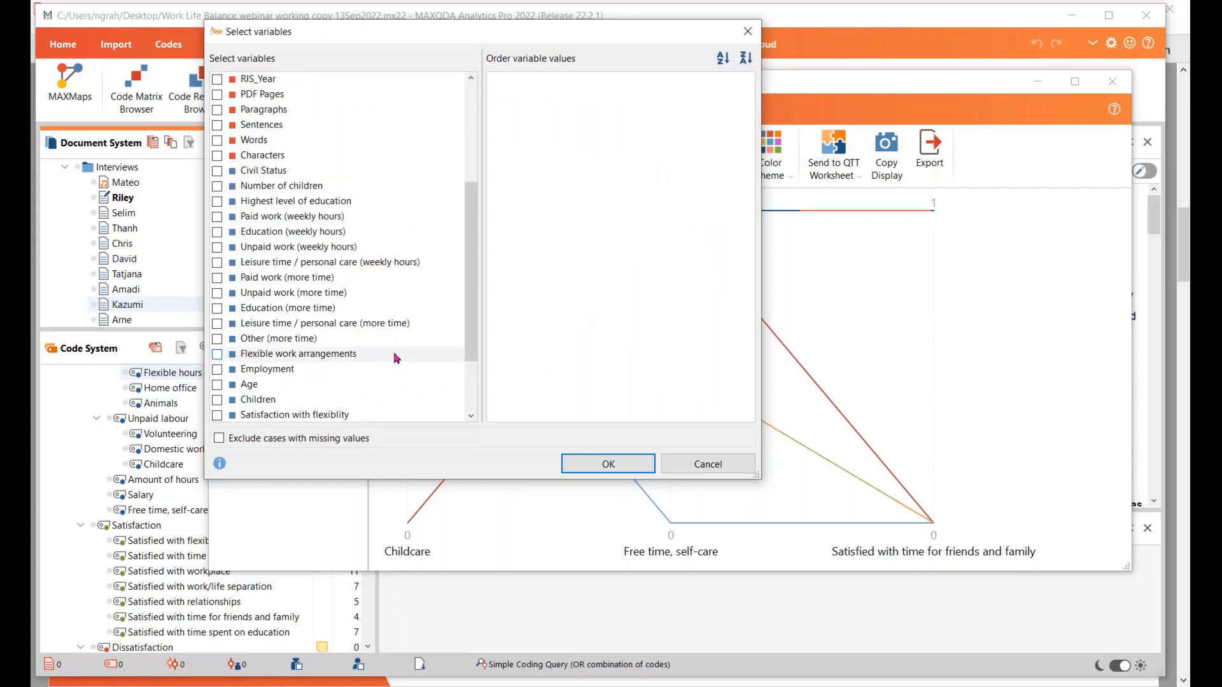
{"action": "left_click", "coordinate": [217, 186]}
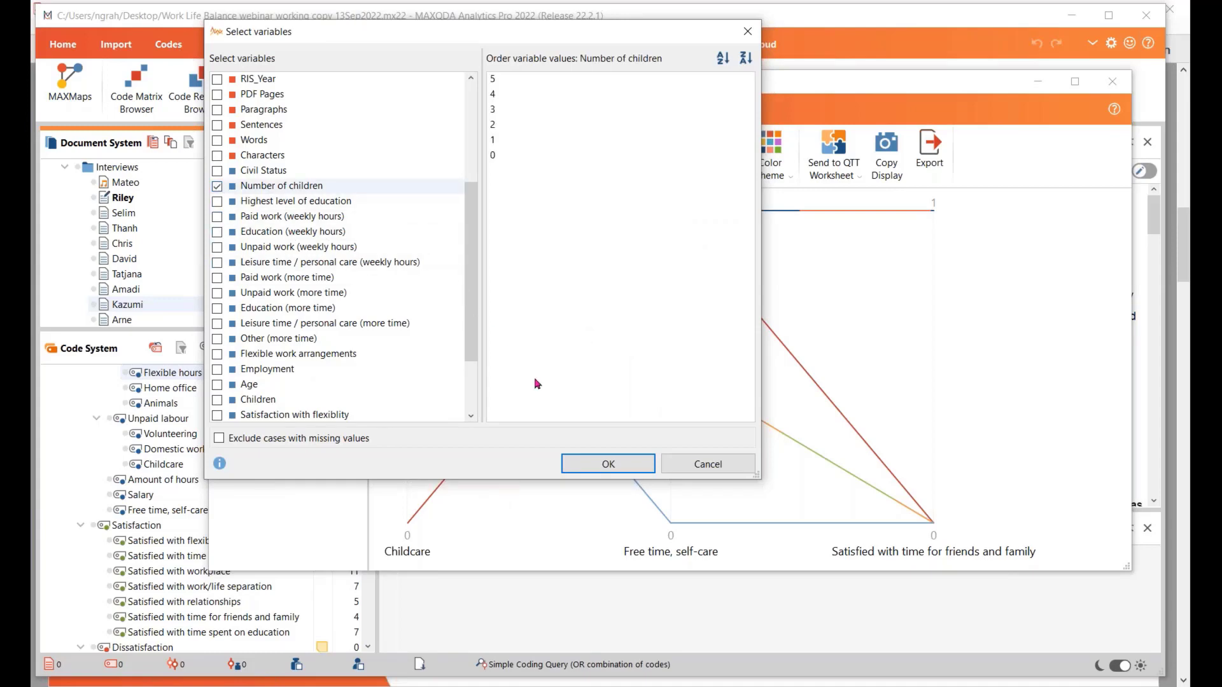
{"action": "left_click", "coordinate": [589, 471]}
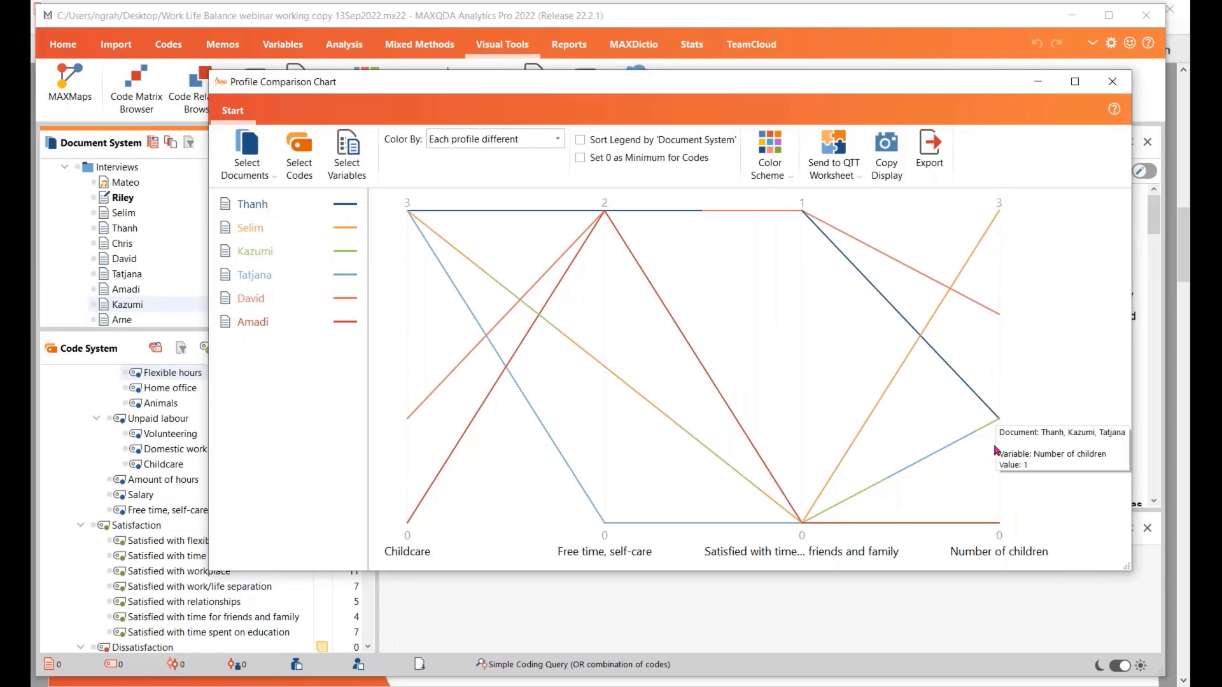
Inspect the data points for Number of children, Childcare and Satisfied with time for friends and family across the six profiles
{"action": "mouse_move", "coordinate": [1003, 422]}
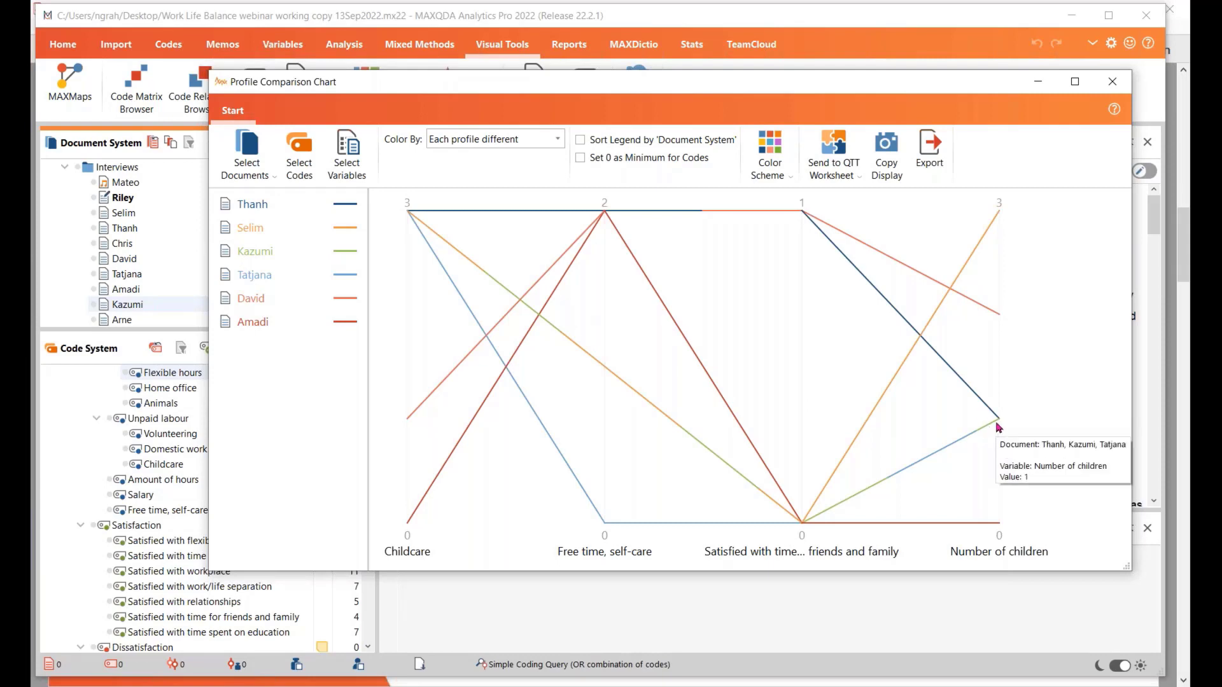
{"action": "mouse_move", "coordinate": [1000, 313]}
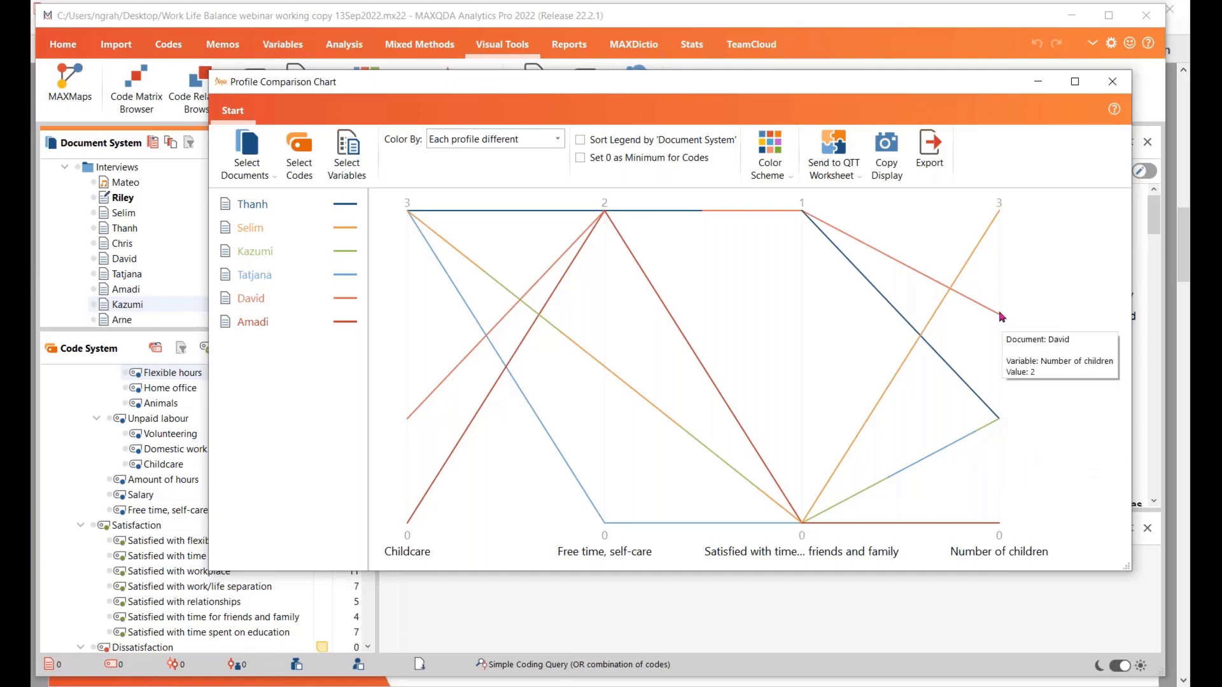
{"action": "mouse_move", "coordinate": [998, 218]}
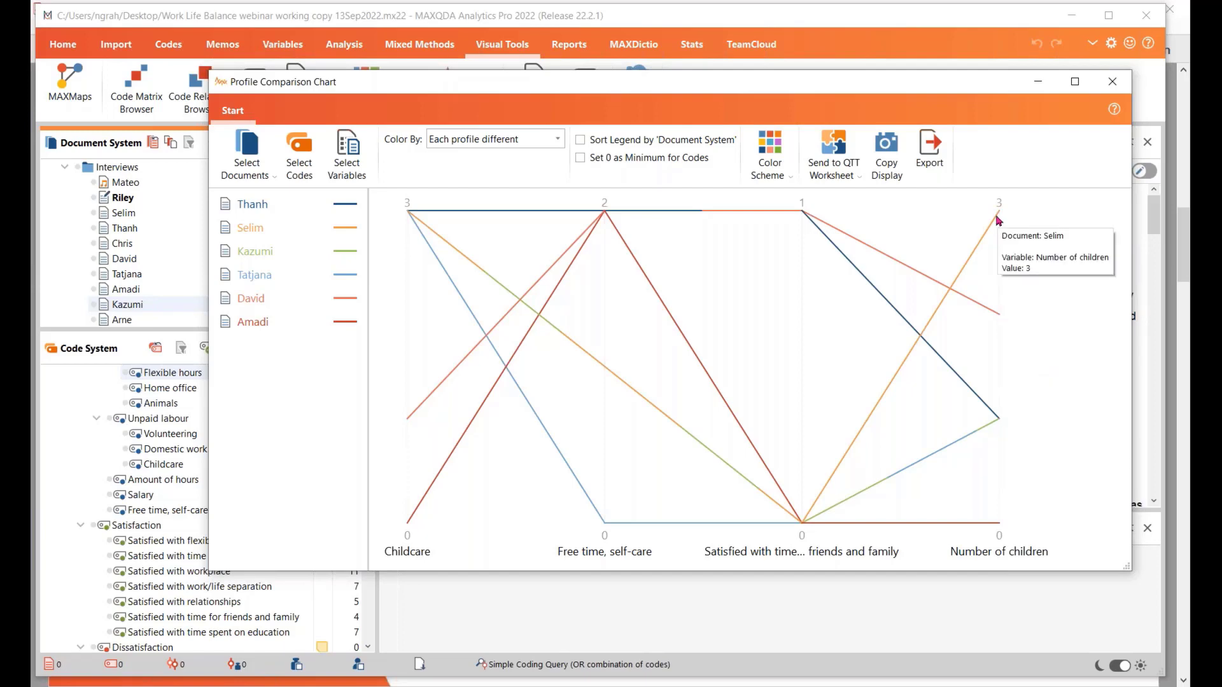
{"action": "mouse_move", "coordinate": [1001, 533]}
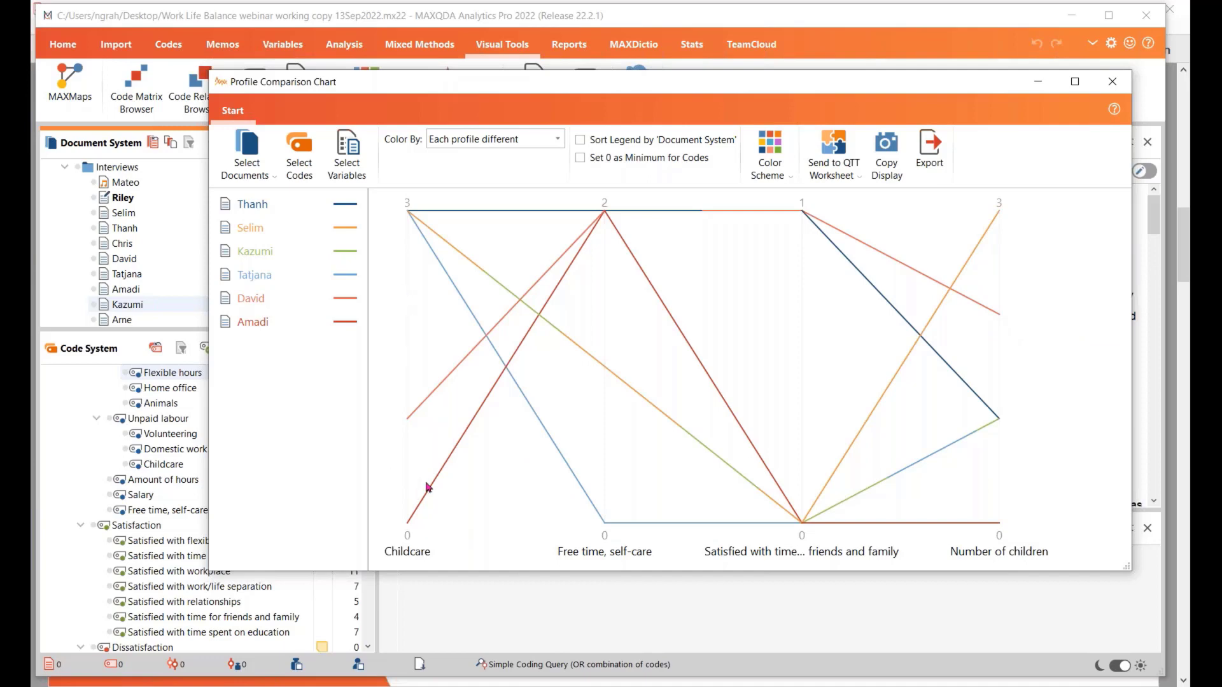
{"action": "mouse_move", "coordinate": [408, 485]}
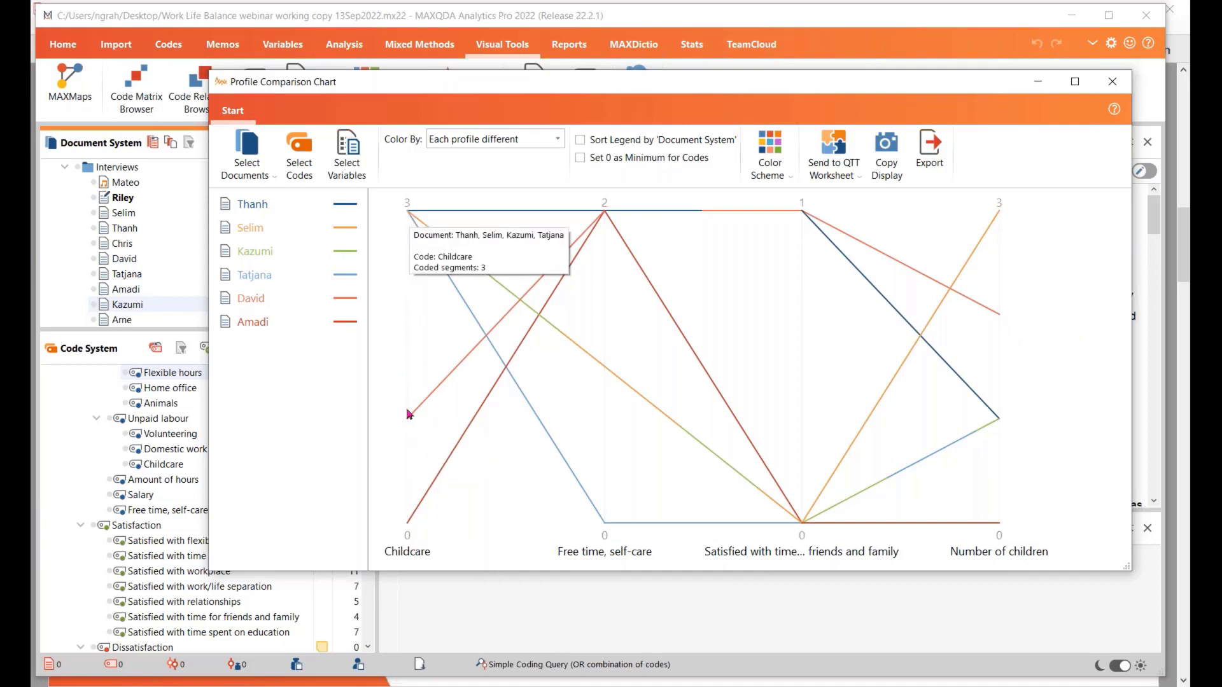
{"action": "mouse_move", "coordinate": [802, 524]}
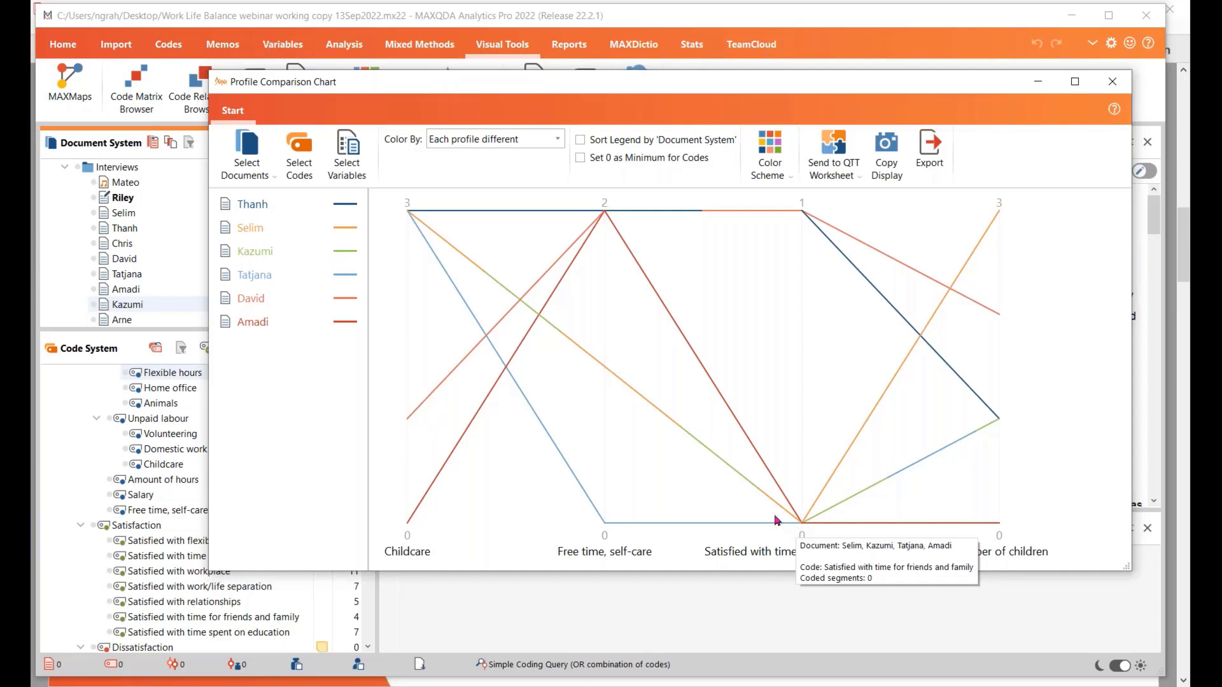
Replace the code Satisfied with time for friends and family in the chart with Dissatisfied with time for friends and family
{"action": "left_click", "coordinate": [292, 156]}
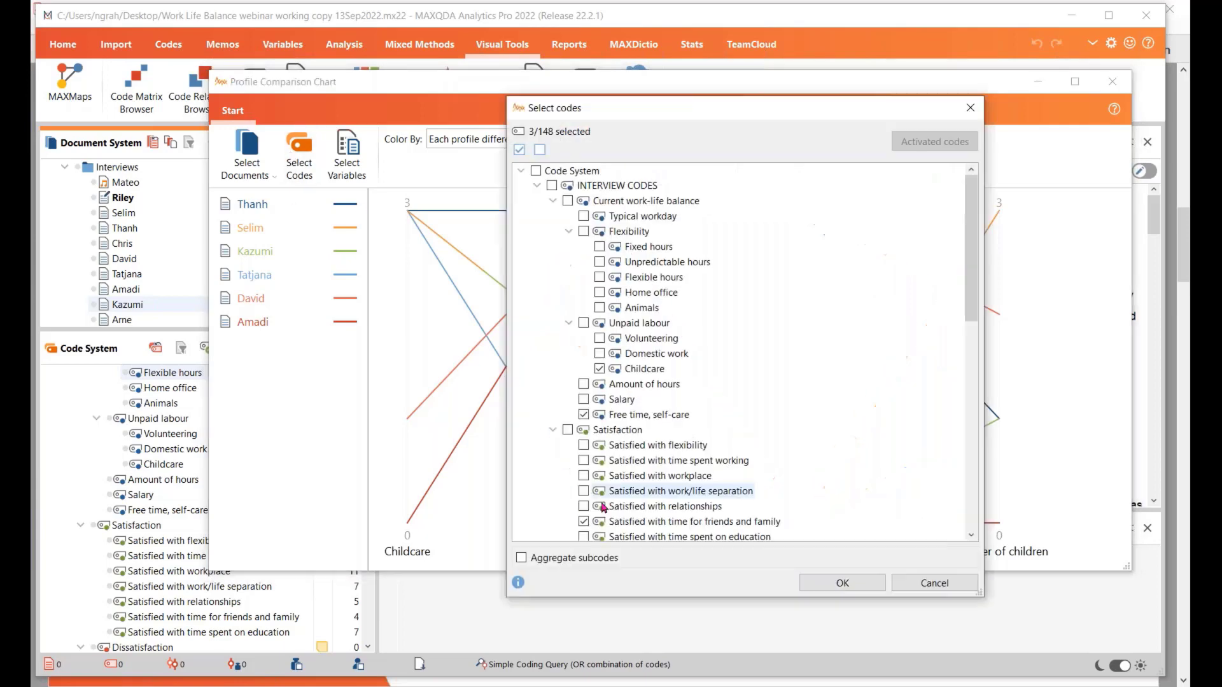
{"action": "scroll", "coordinate": [732, 464], "scroll_direction": "down", "scroll_amount": 1}
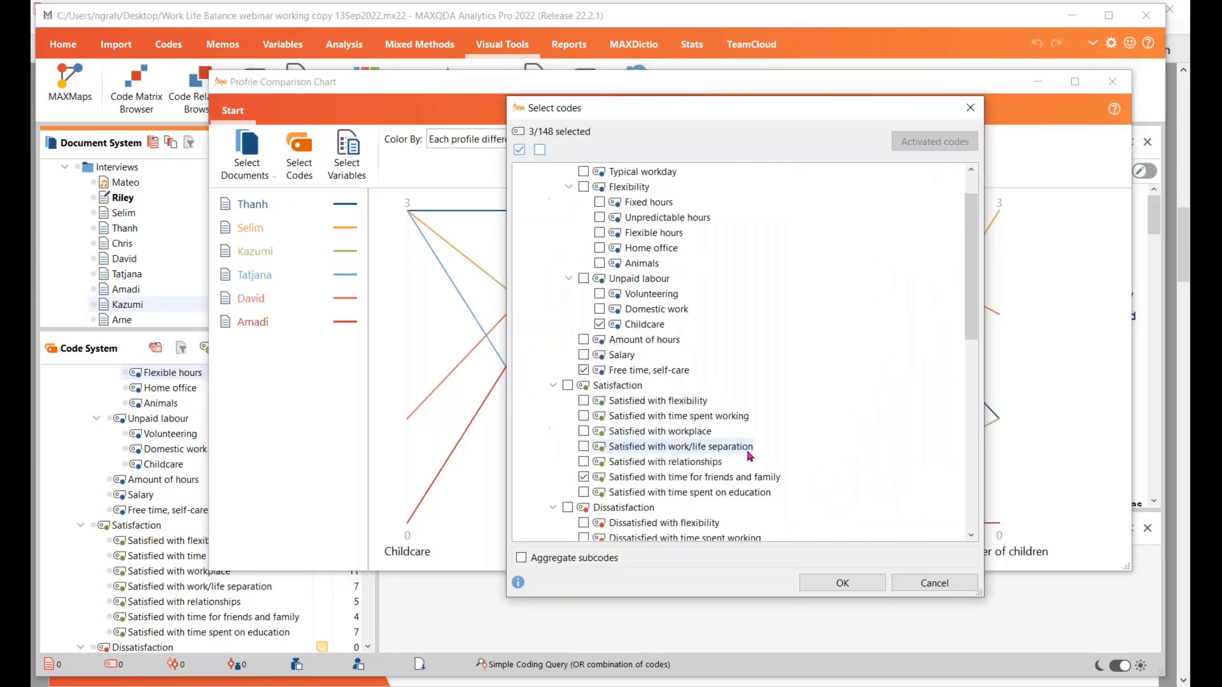
{"action": "left_click", "coordinate": [584, 479]}
{"action": "scroll", "coordinate": [605, 474], "scroll_direction": "down", "scroll_amount": 3}
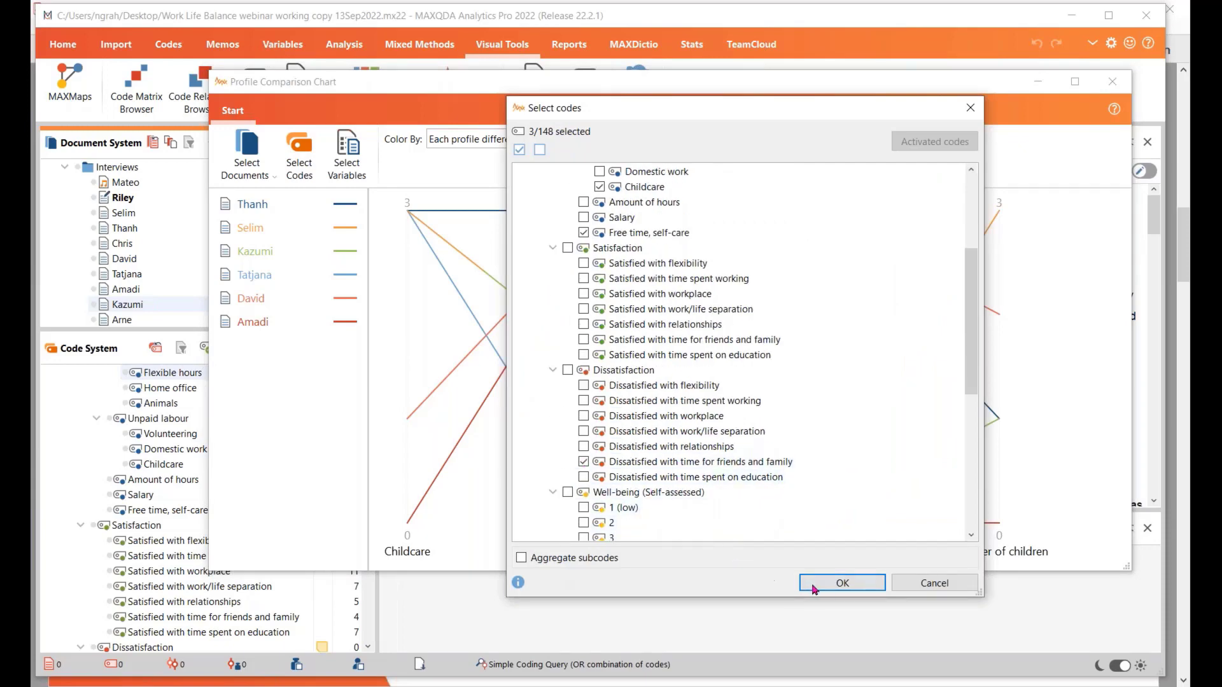
{"action": "left_click", "coordinate": [830, 588]}
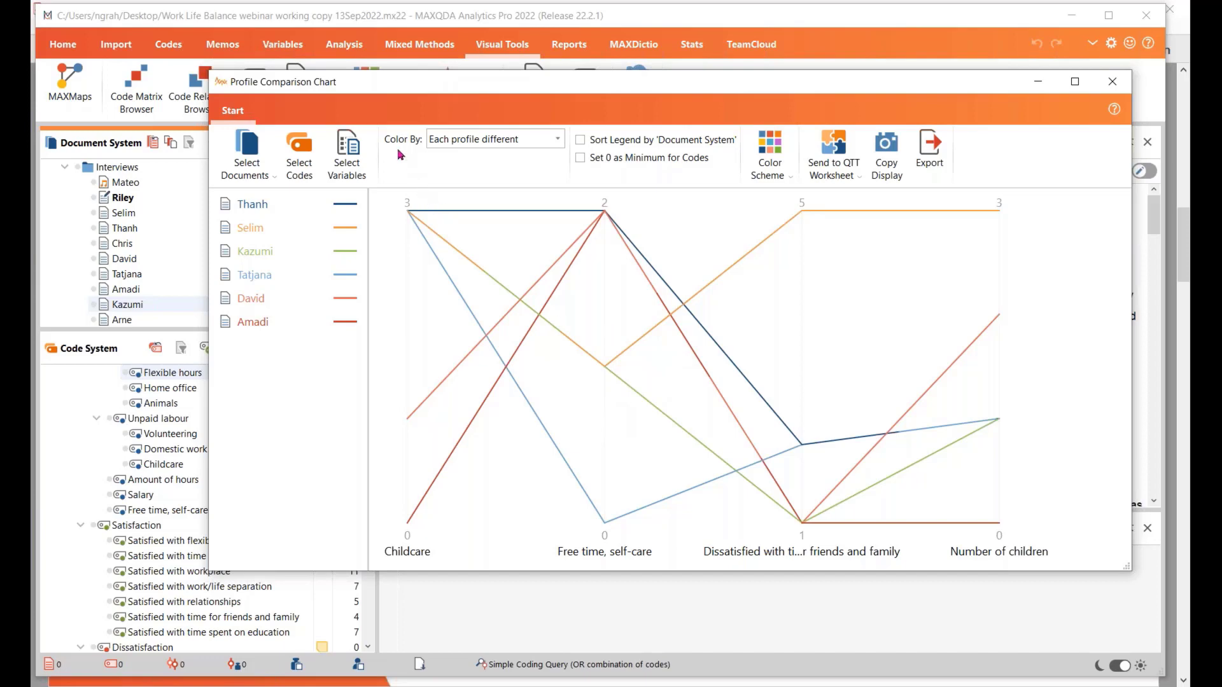
Color the profiles by the variable Number of children, inspect its data points, and review the available coloring options
{"action": "left_click", "coordinate": [558, 140]}
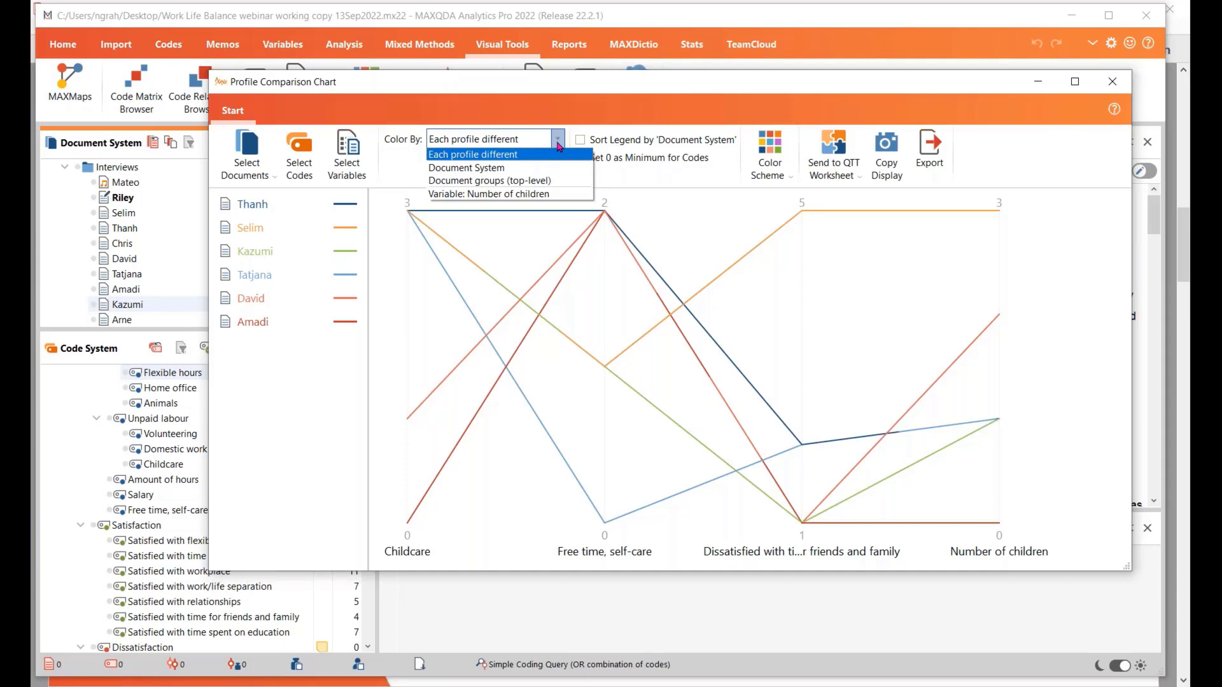
{"action": "left_click", "coordinate": [524, 199]}
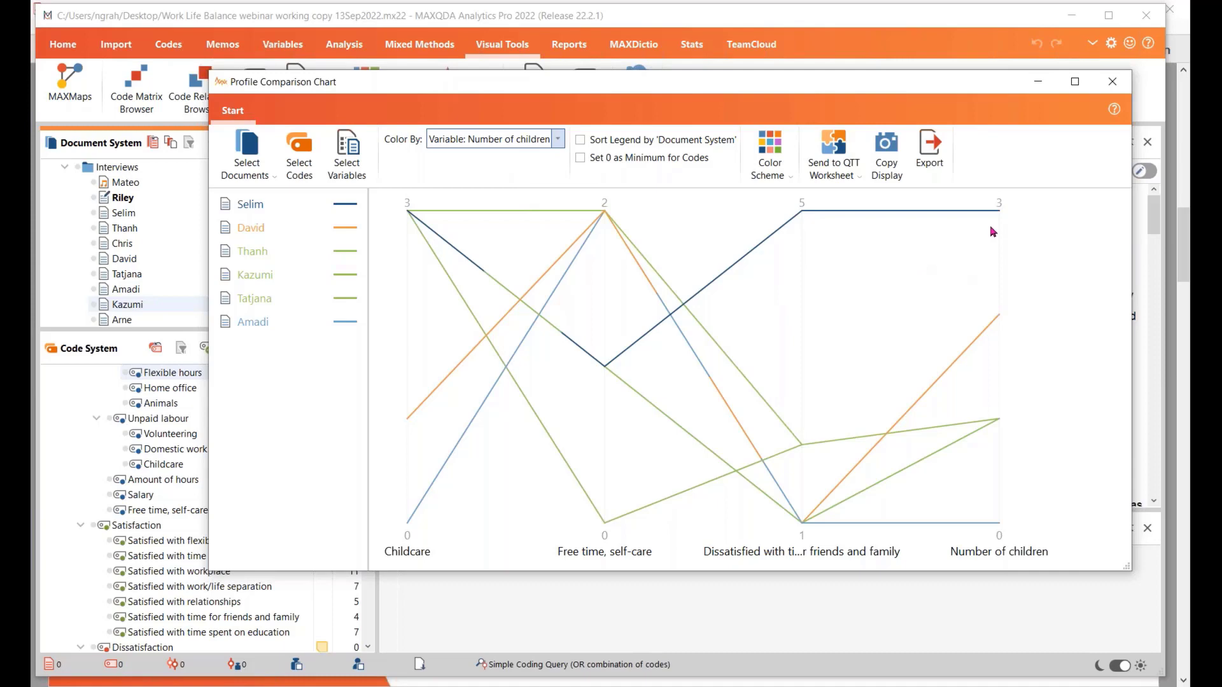
{"action": "mouse_move", "coordinate": [994, 221]}
{"action": "mouse_move", "coordinate": [996, 326]}
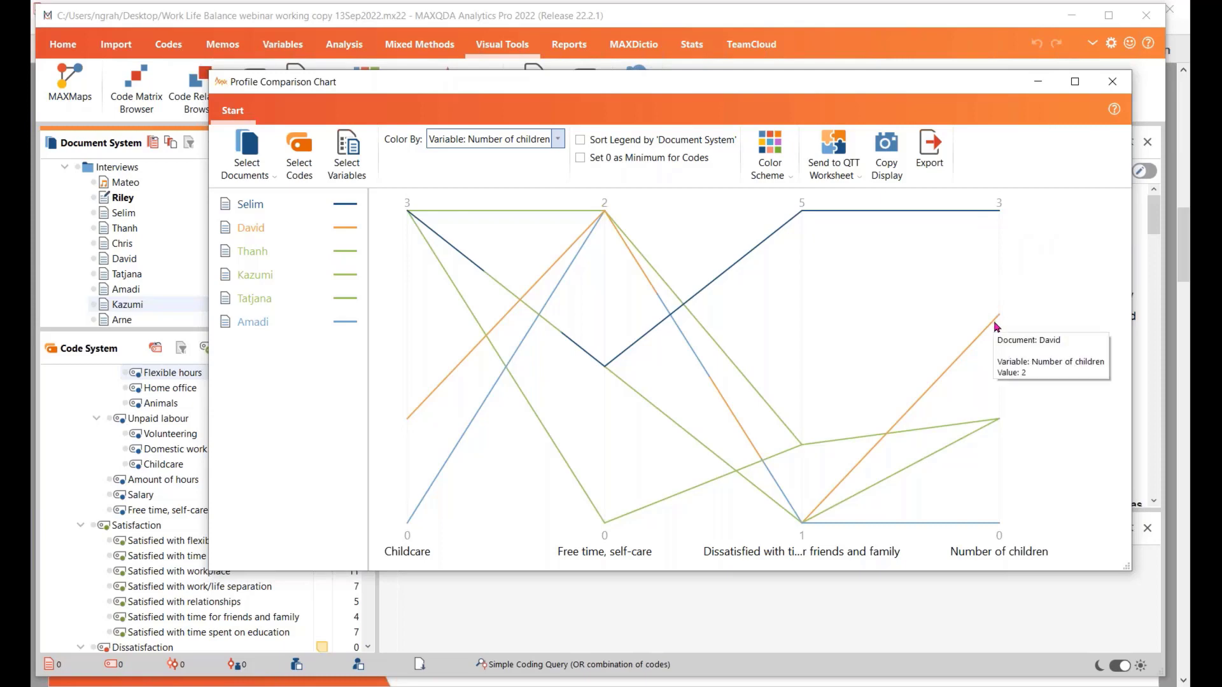
{"action": "mouse_move", "coordinate": [994, 428]}
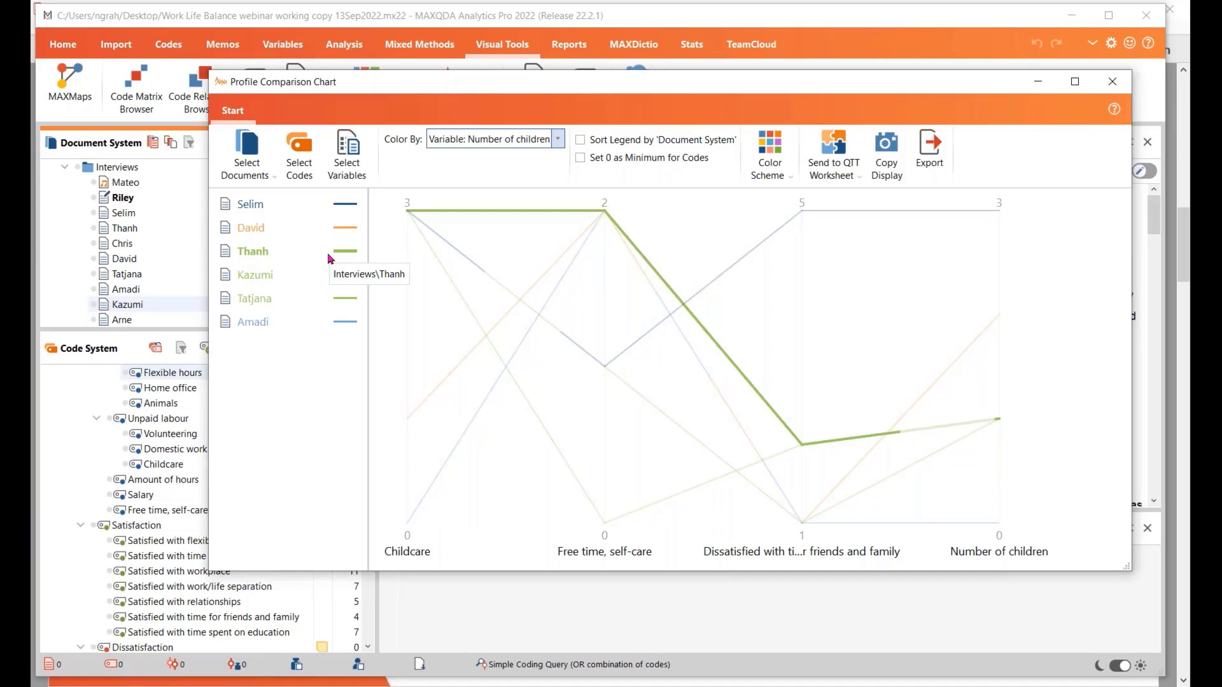
{"action": "left_click", "coordinate": [558, 143]}
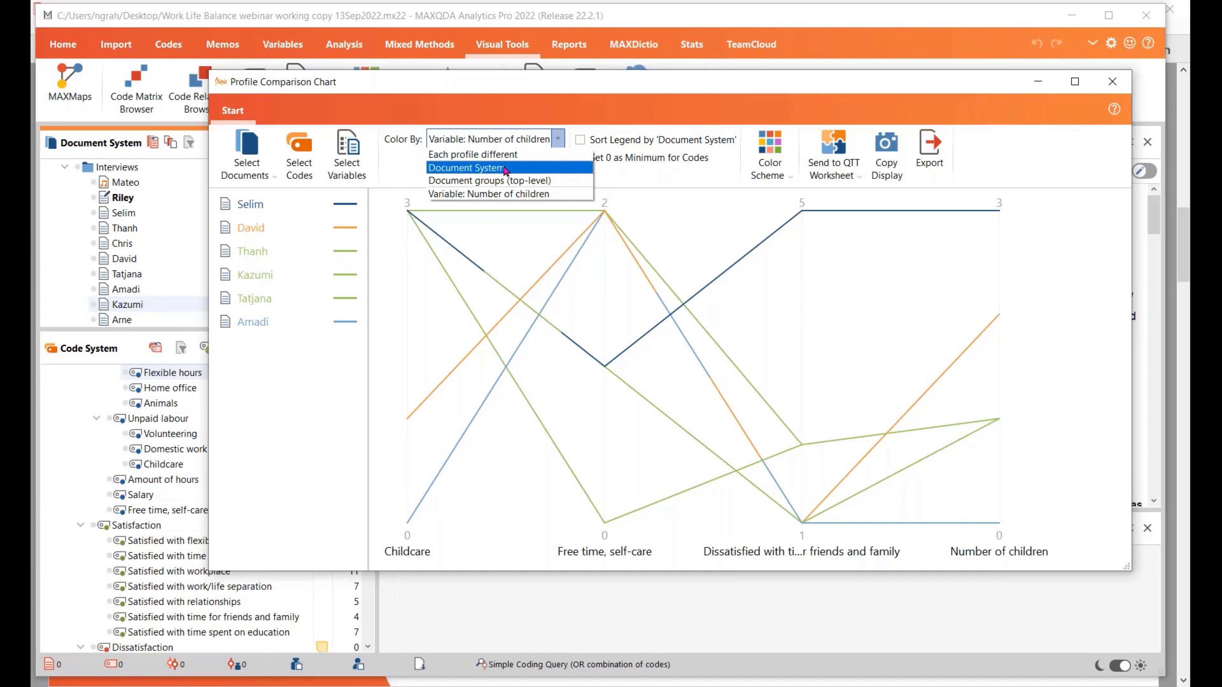
Close the Profile Comparison Chart and color the fourth, eighth and ninth interview documents red, turquoise and yellow respectively
{"action": "left_click", "coordinate": [906, 340]}
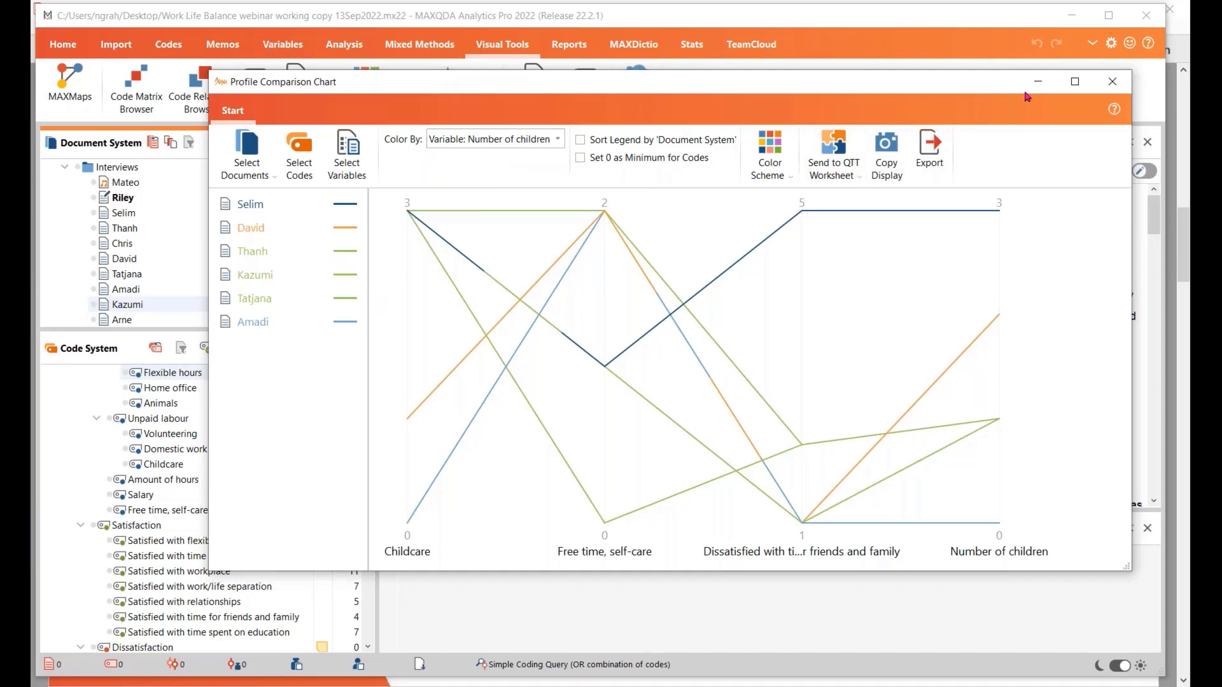
{"action": "left_click", "coordinate": [1112, 81]}
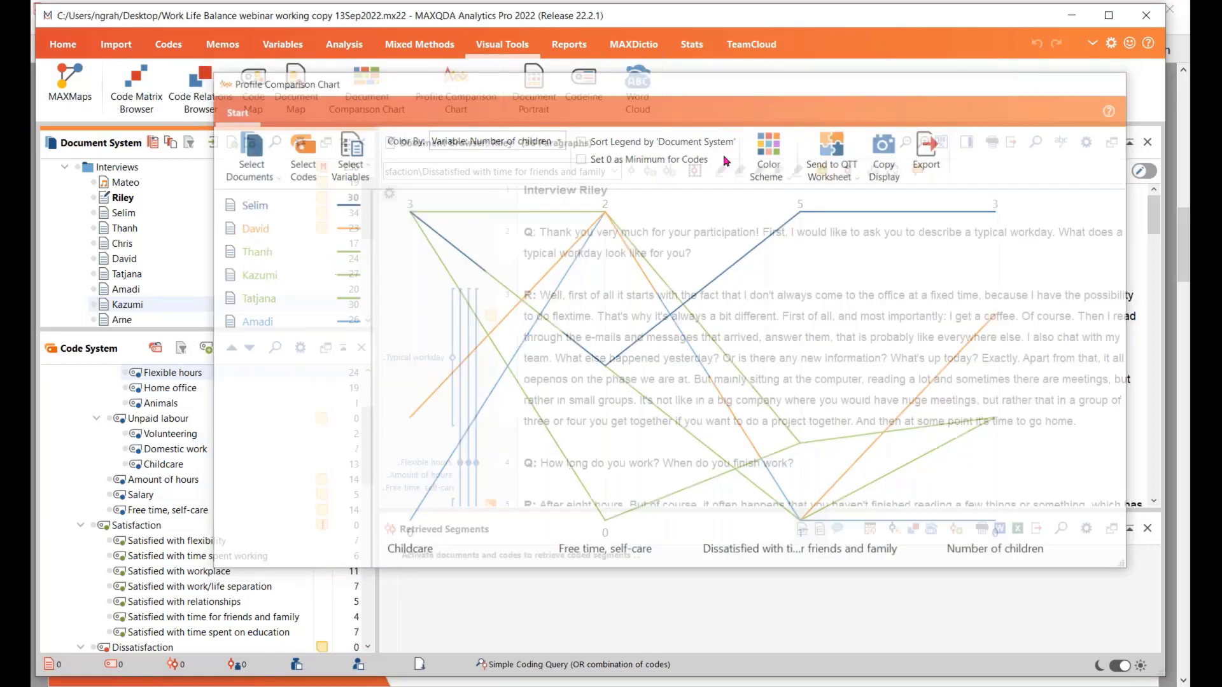
{"action": "right_click", "coordinate": [105, 229]}
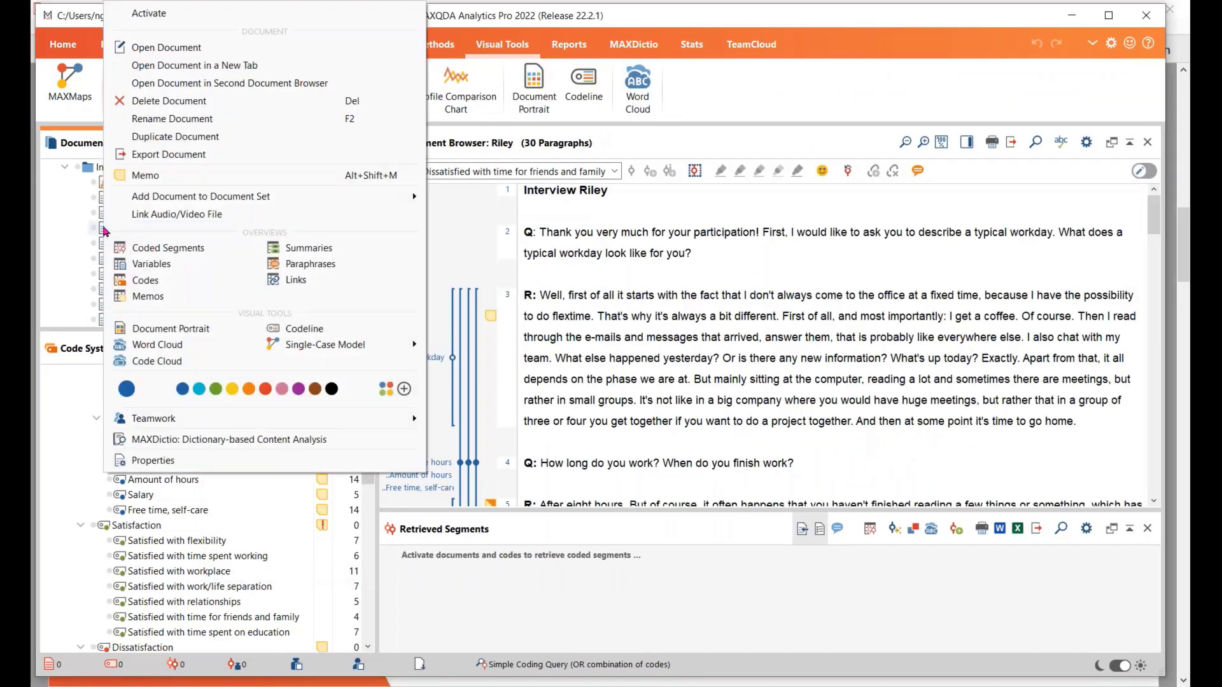
{"action": "left_click", "coordinate": [266, 389]}
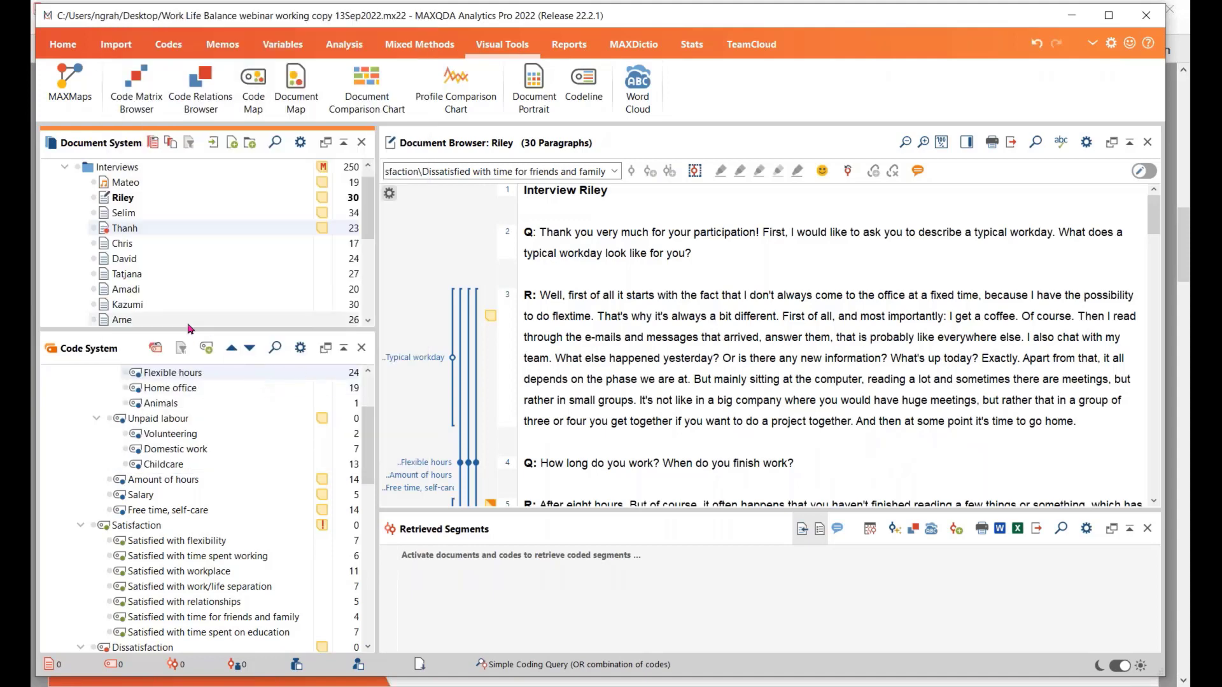
{"action": "right_click", "coordinate": [104, 290]}
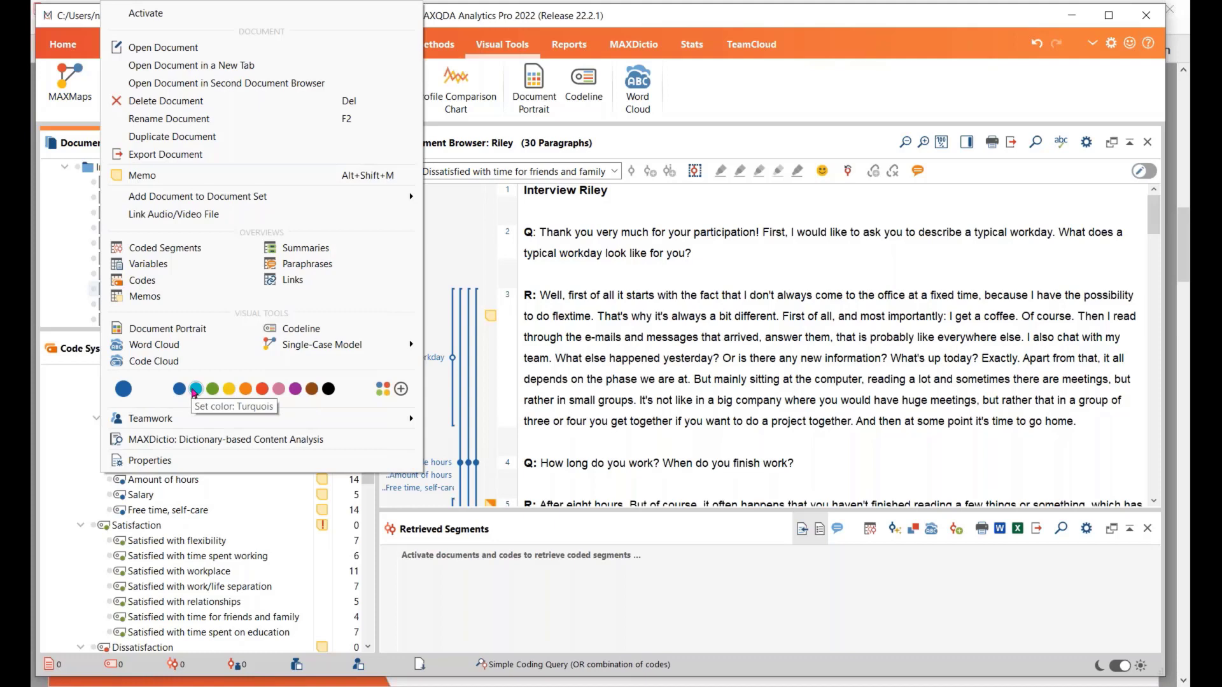
{"action": "left_click", "coordinate": [196, 389]}
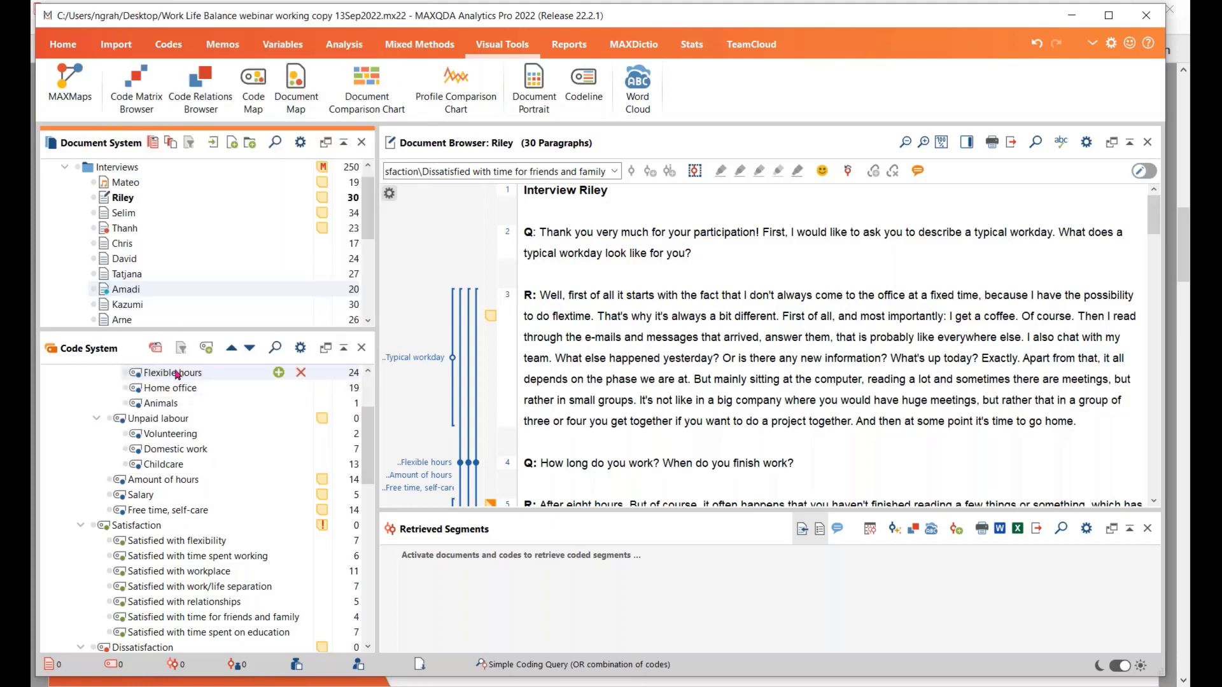
{"action": "right_click", "coordinate": [104, 306]}
{"action": "left_click", "coordinate": [232, 395]}
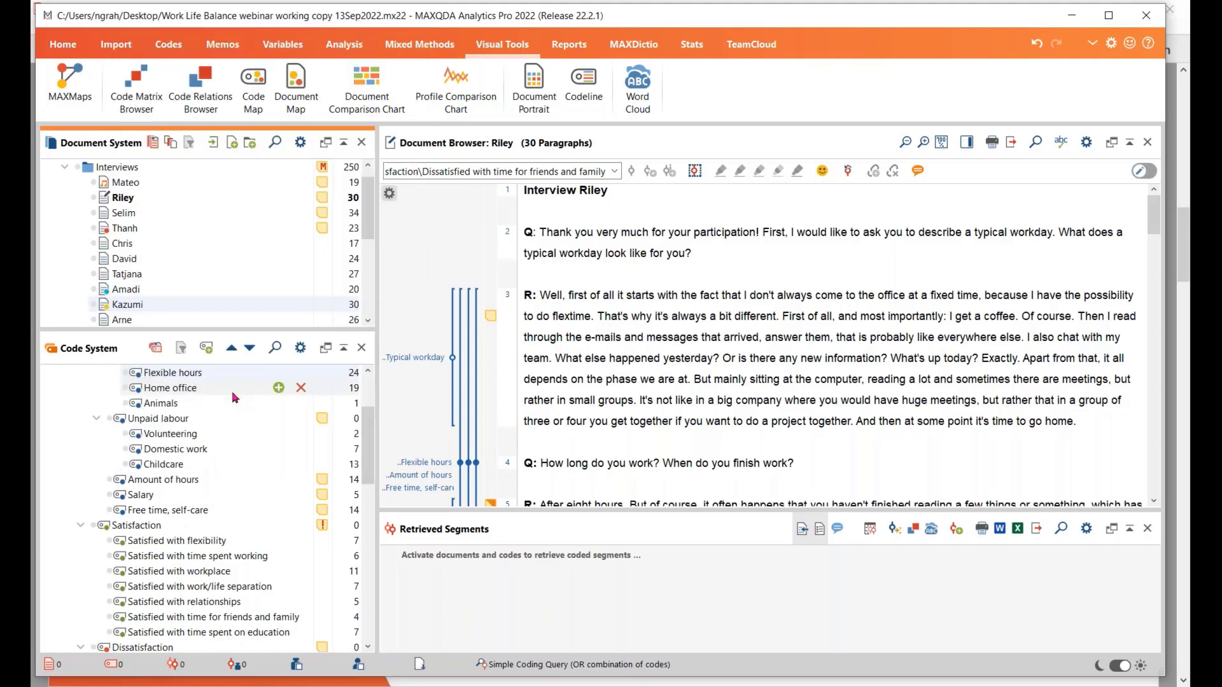
Reopen the Profile Comparison Chart and color its profiles by Document System
{"action": "left_click", "coordinate": [456, 80]}
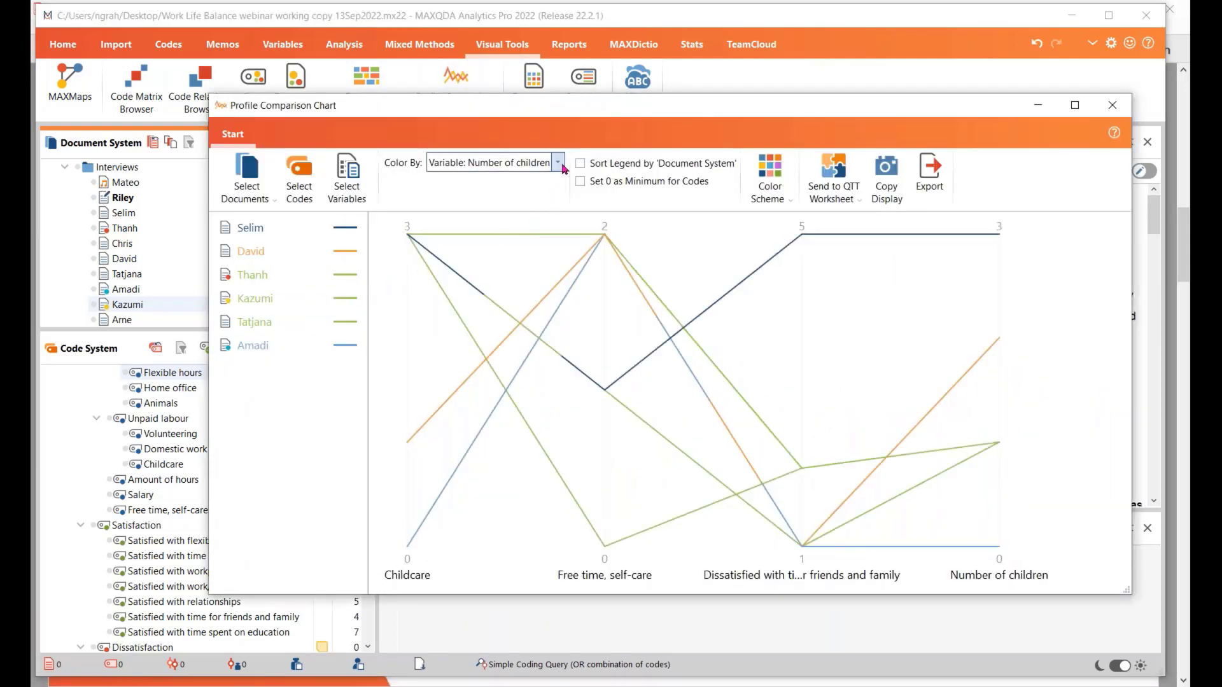
{"action": "left_click", "coordinate": [559, 163]}
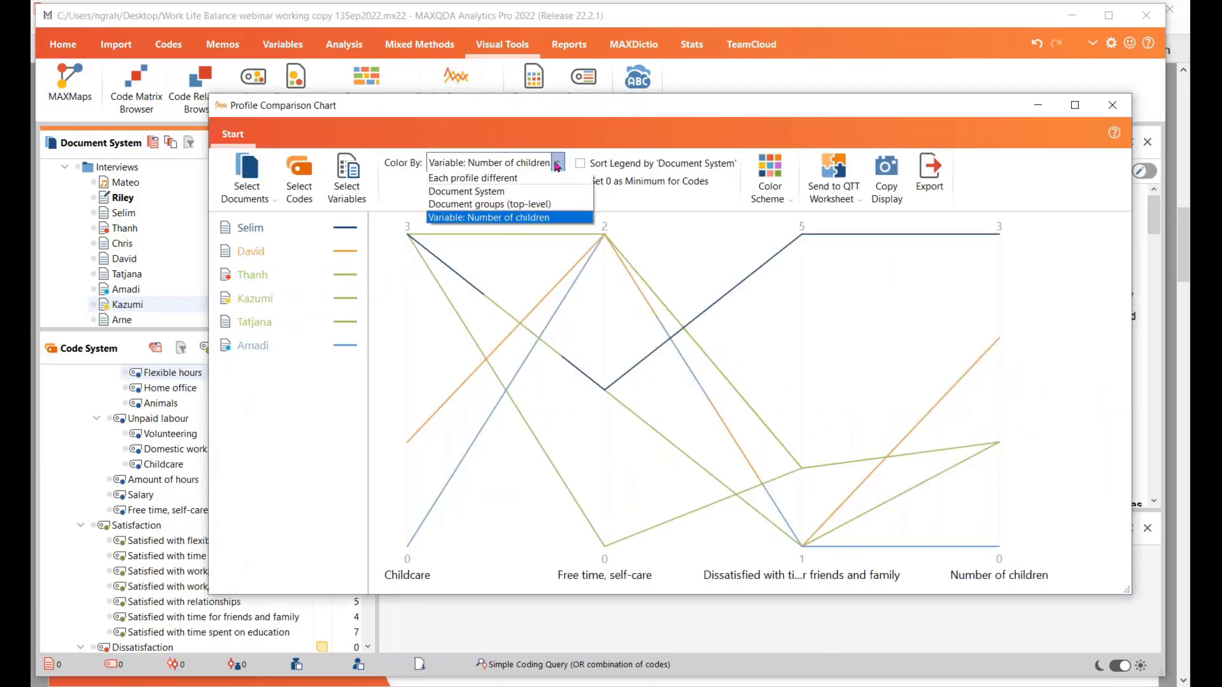
{"action": "left_click", "coordinate": [520, 192]}
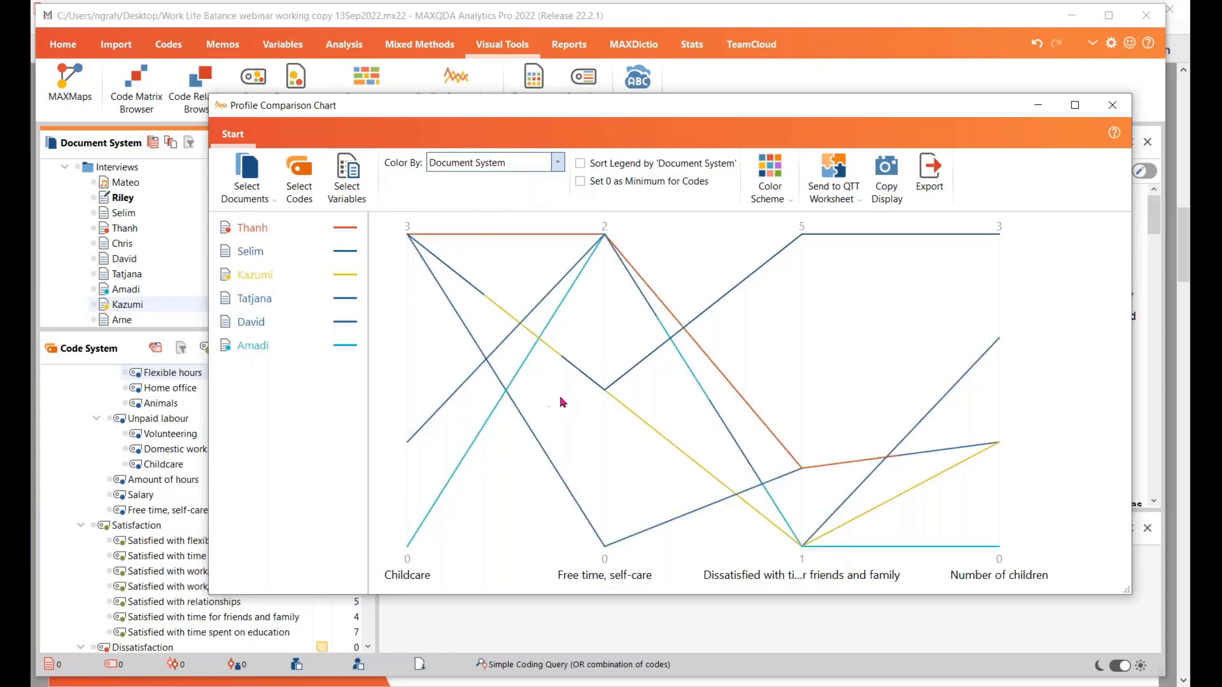
{"action": "mouse_move", "coordinate": [407, 240]}
Set the profile coloring to Each profile different and close the Profile Comparison Chart
{"action": "left_click", "coordinate": [557, 164]}
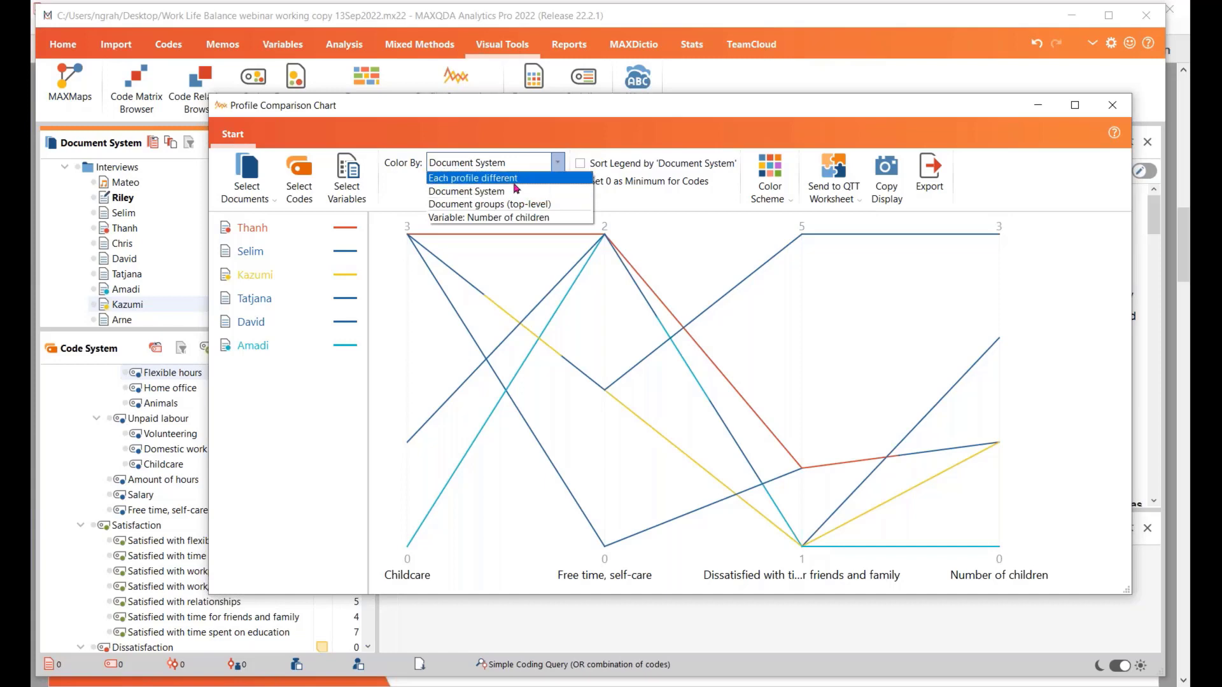
{"action": "left_click", "coordinate": [513, 180]}
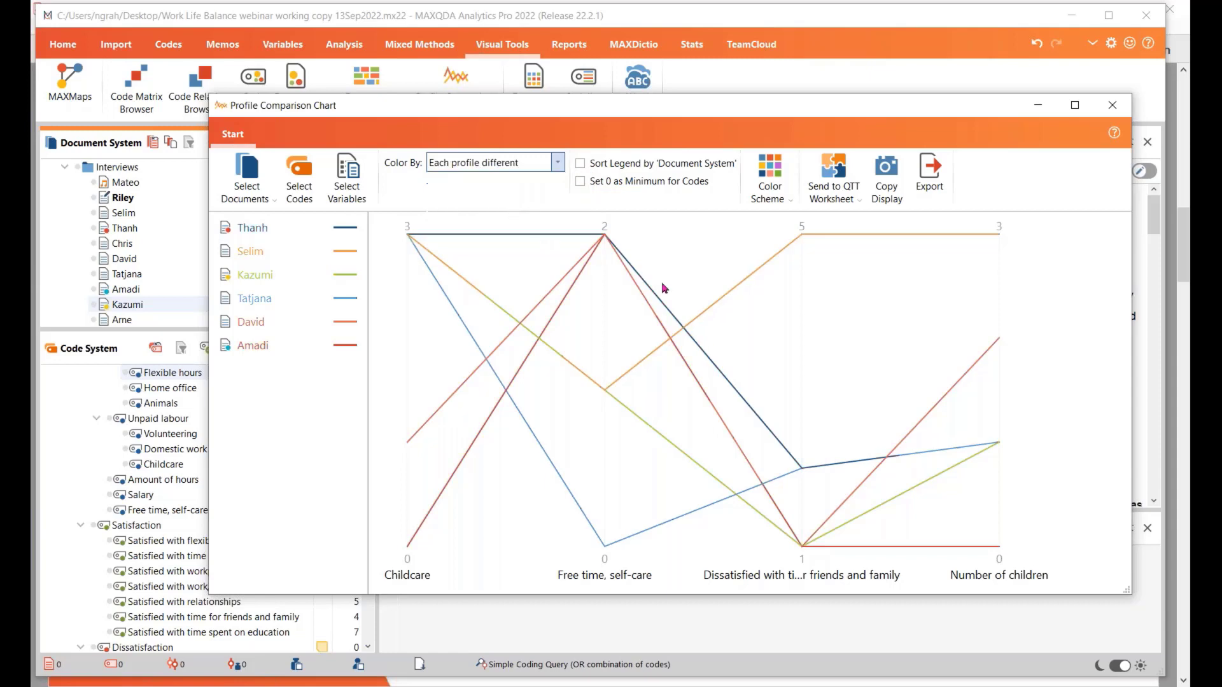
{"action": "left_click", "coordinate": [1111, 109]}
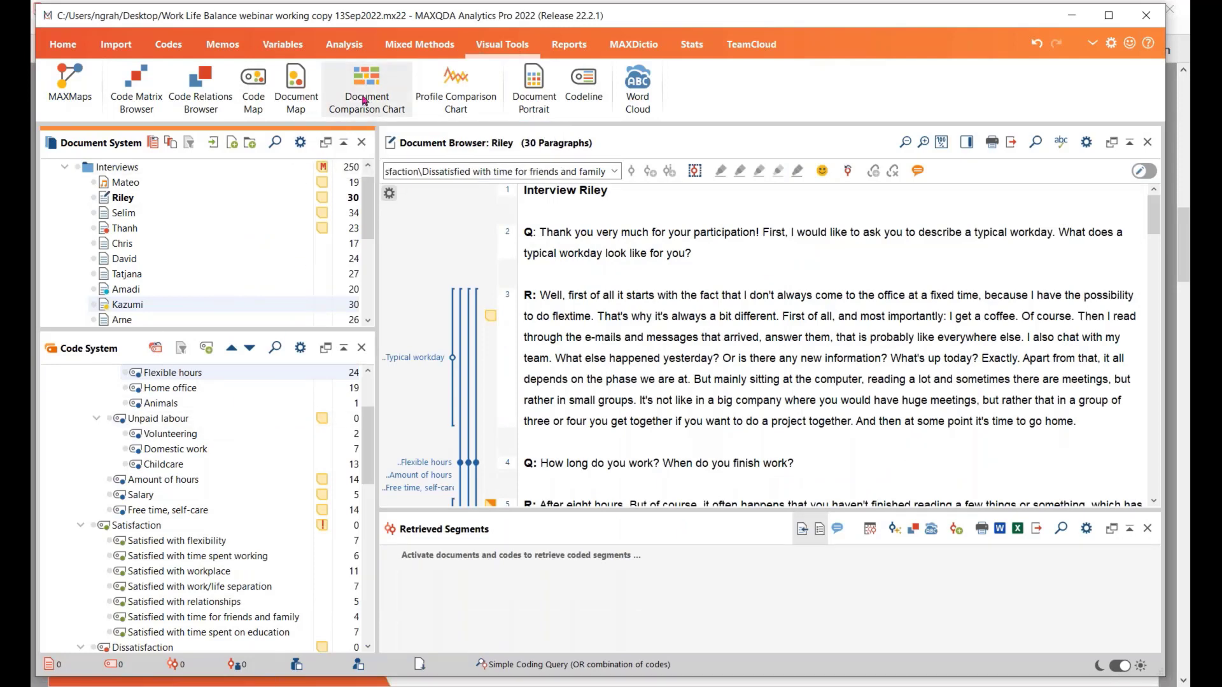
Activate all documents in the Interviews group and the Satisfaction and Dissatisfaction codes with their subcodes
{"action": "left_click", "coordinate": [87, 171]}
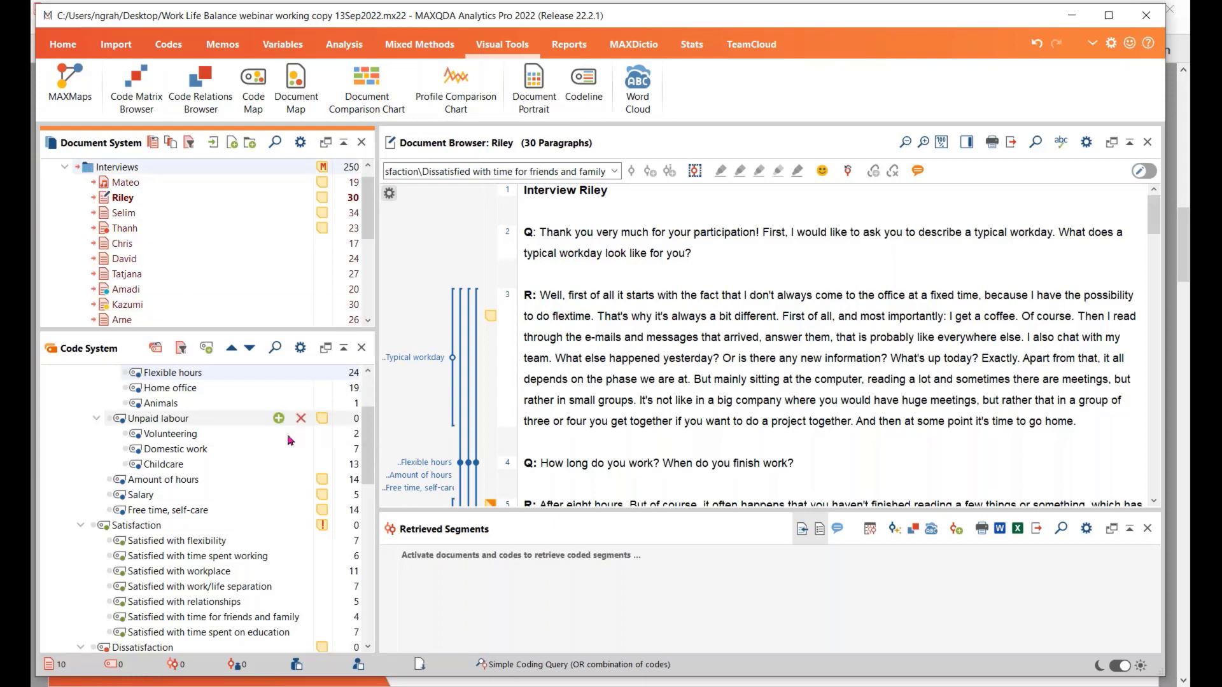
{"action": "left_click", "coordinate": [105, 529]}
{"action": "scroll", "coordinate": [218, 535], "scroll_direction": "down", "scroll_amount": 1}
{"action": "scroll", "coordinate": [221, 538], "scroll_direction": "down", "scroll_amount": 2}
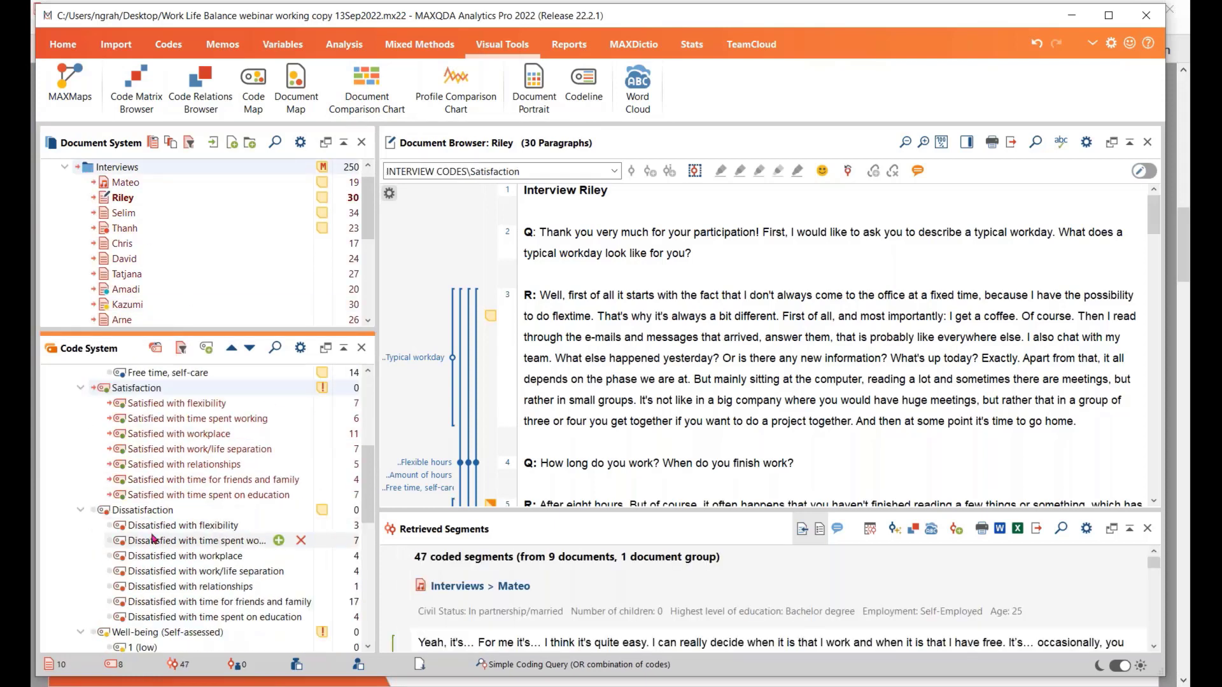
{"action": "left_click", "coordinate": [106, 510]}
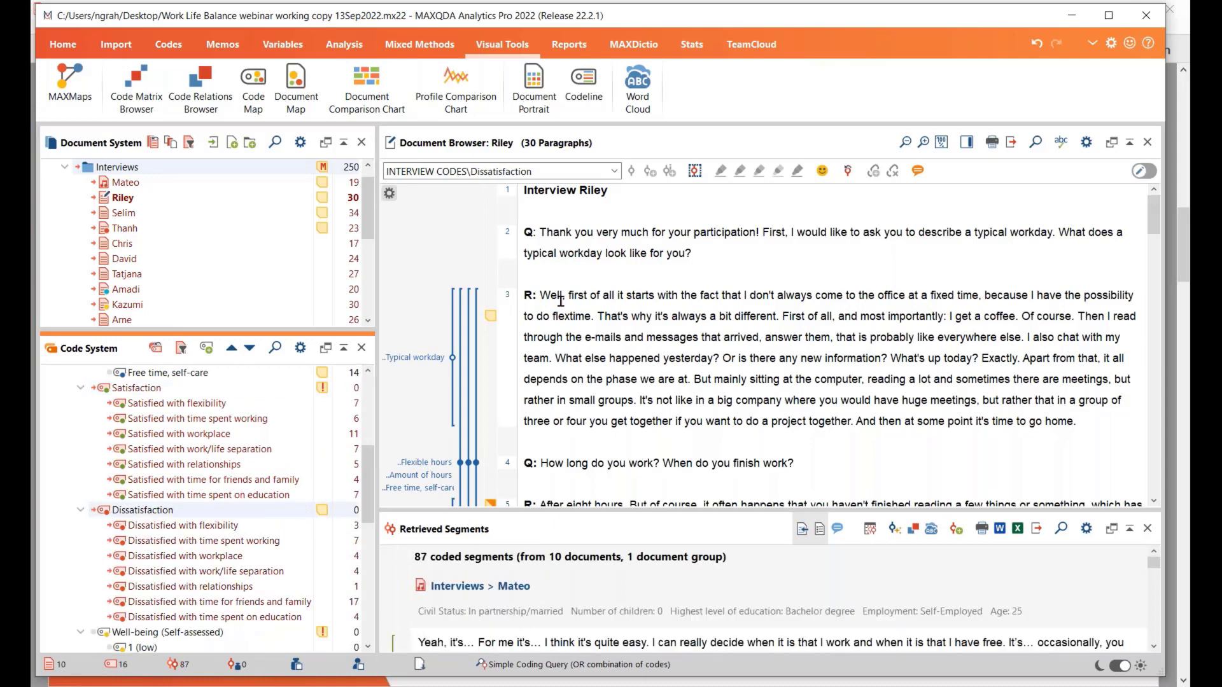
Create a Document Comparison Chart for the activated text and table documents and activated codes, look through its paragraphs, and close it
{"action": "left_click", "coordinate": [367, 86]}
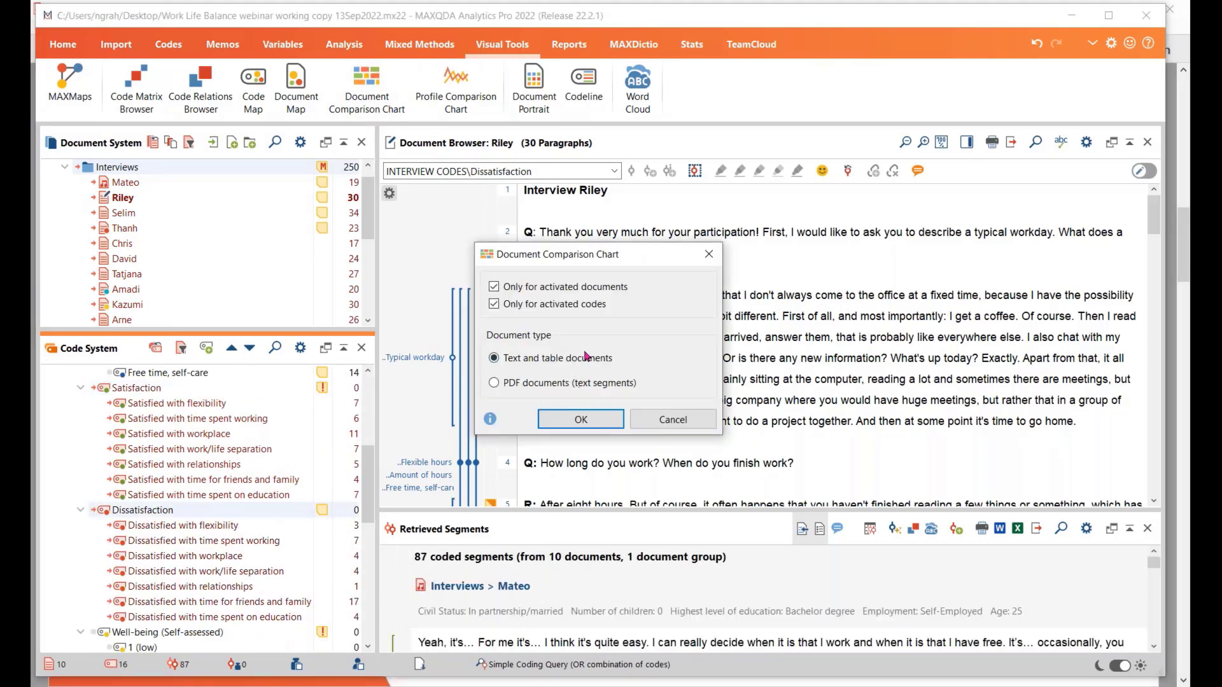
{"action": "left_click", "coordinate": [571, 421]}
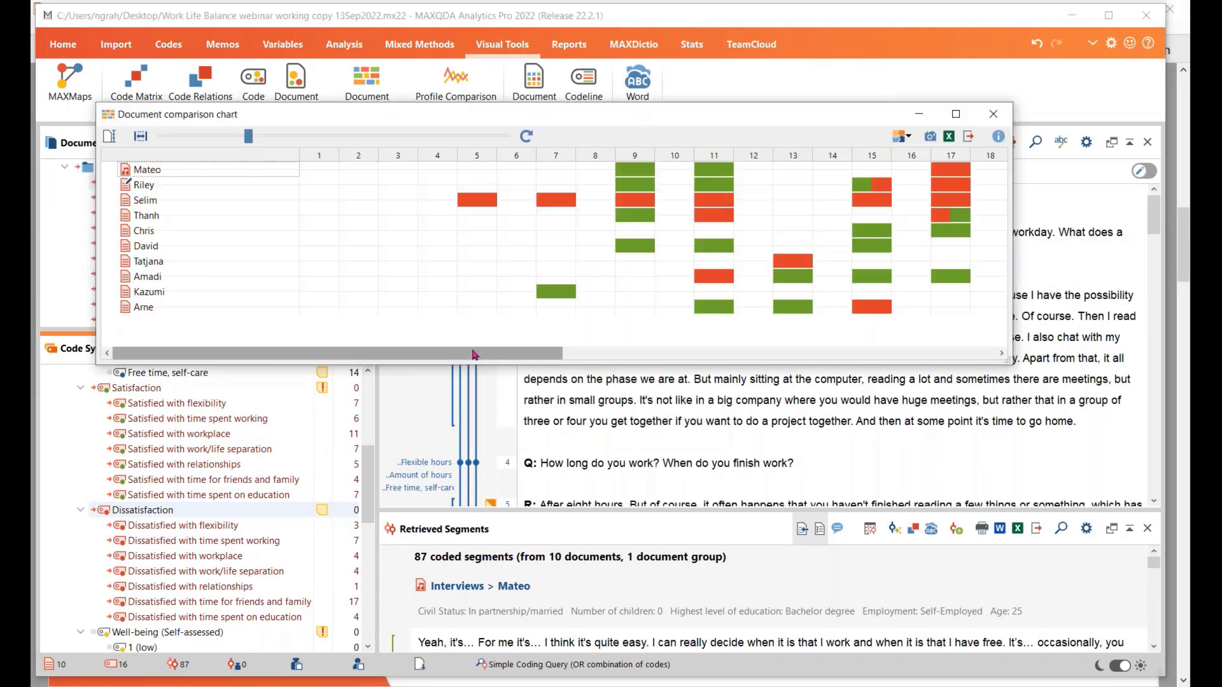
{"action": "left_click_drag", "start_coordinate": [472, 354], "coordinate": [676, 368]}
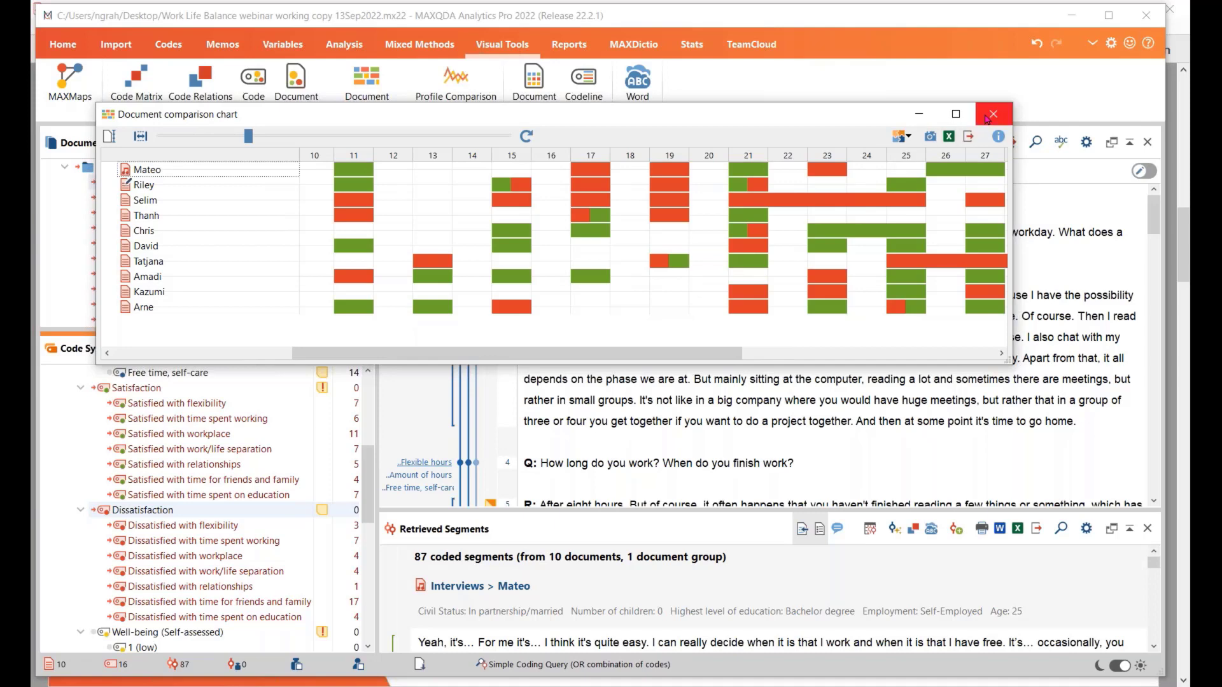
{"action": "left_click", "coordinate": [988, 122]}
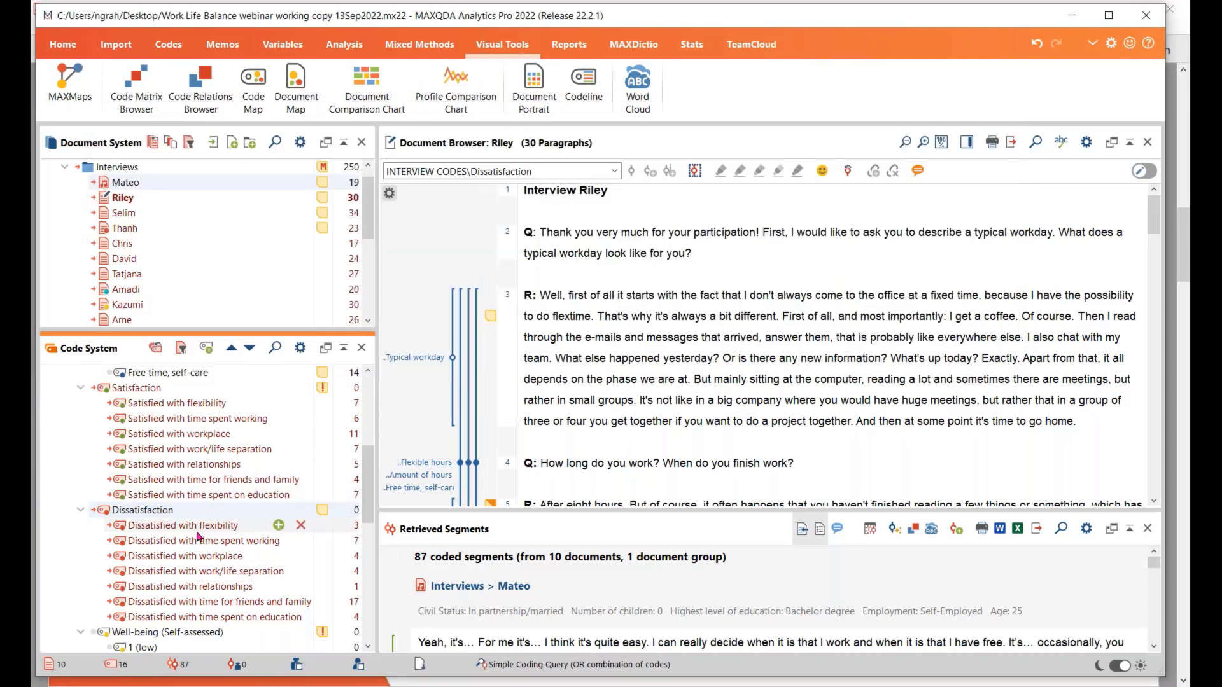
Color the code Satisfied with workplace purple and the code Dissatisfied with time for friends and family yellow
{"action": "right_click", "coordinate": [120, 435]}
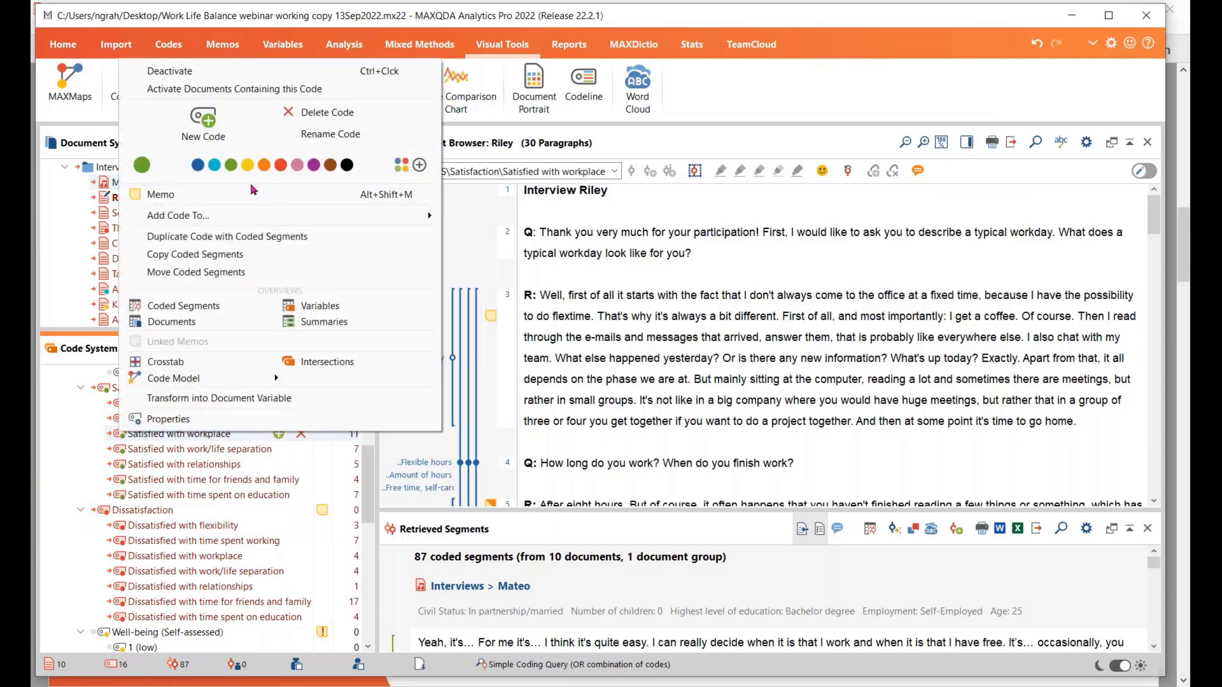
{"action": "left_click", "coordinate": [312, 168]}
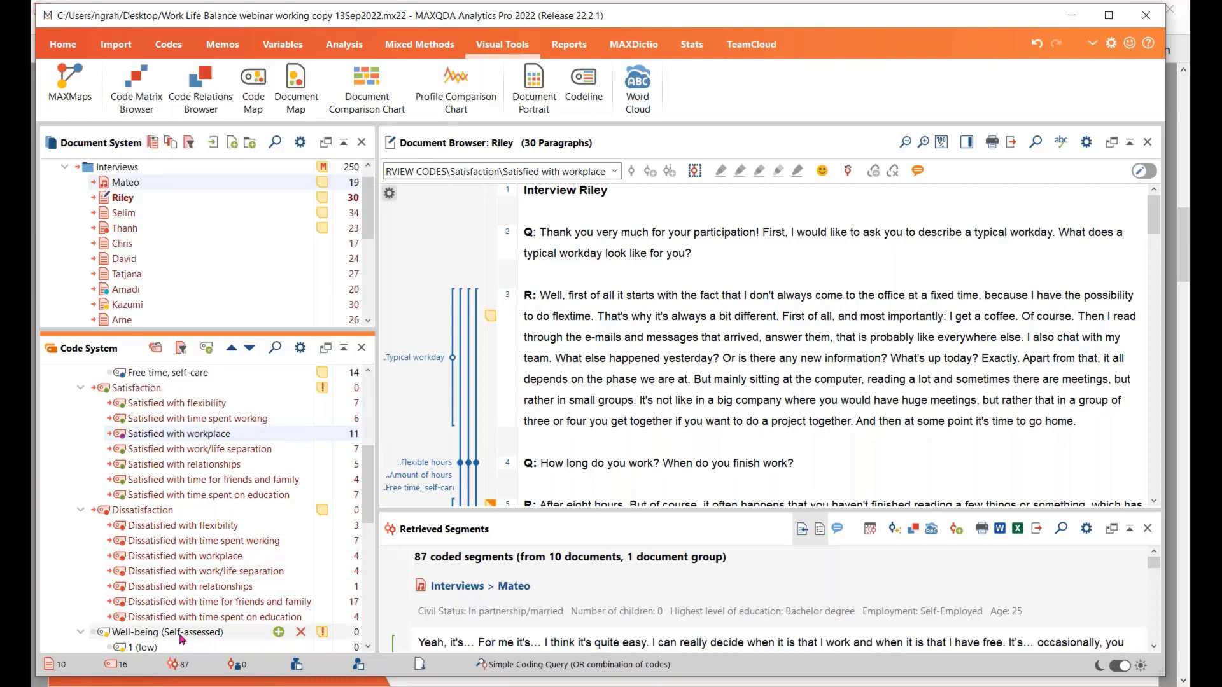
{"action": "right_click", "coordinate": [123, 601]}
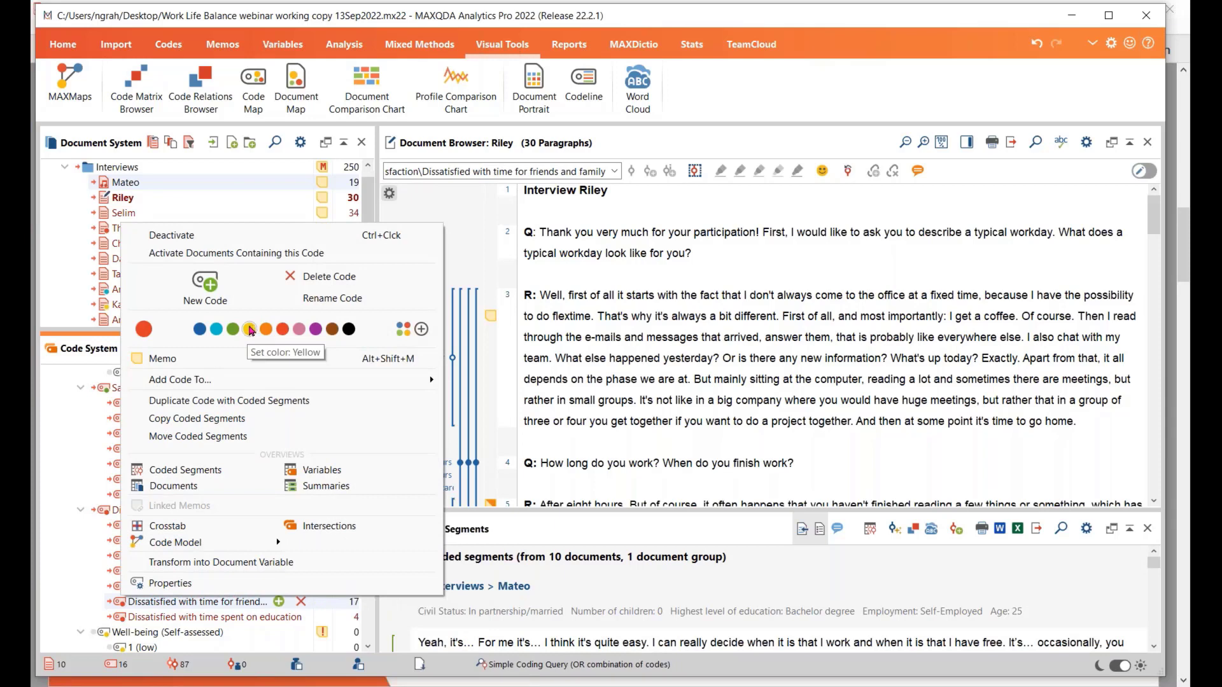
{"action": "left_click", "coordinate": [251, 329]}
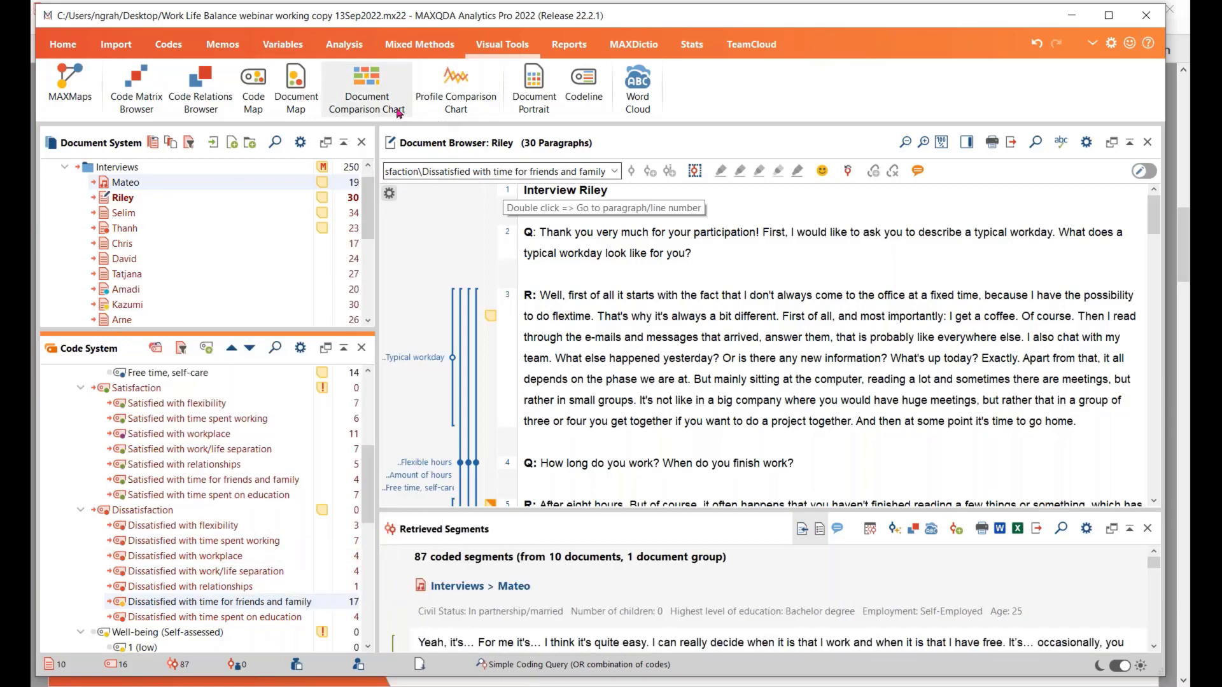
Create a new Document Comparison Chart for the activated documents and codes and examine the color patterns across the interview paragraphs
{"action": "left_click", "coordinate": [366, 92]}
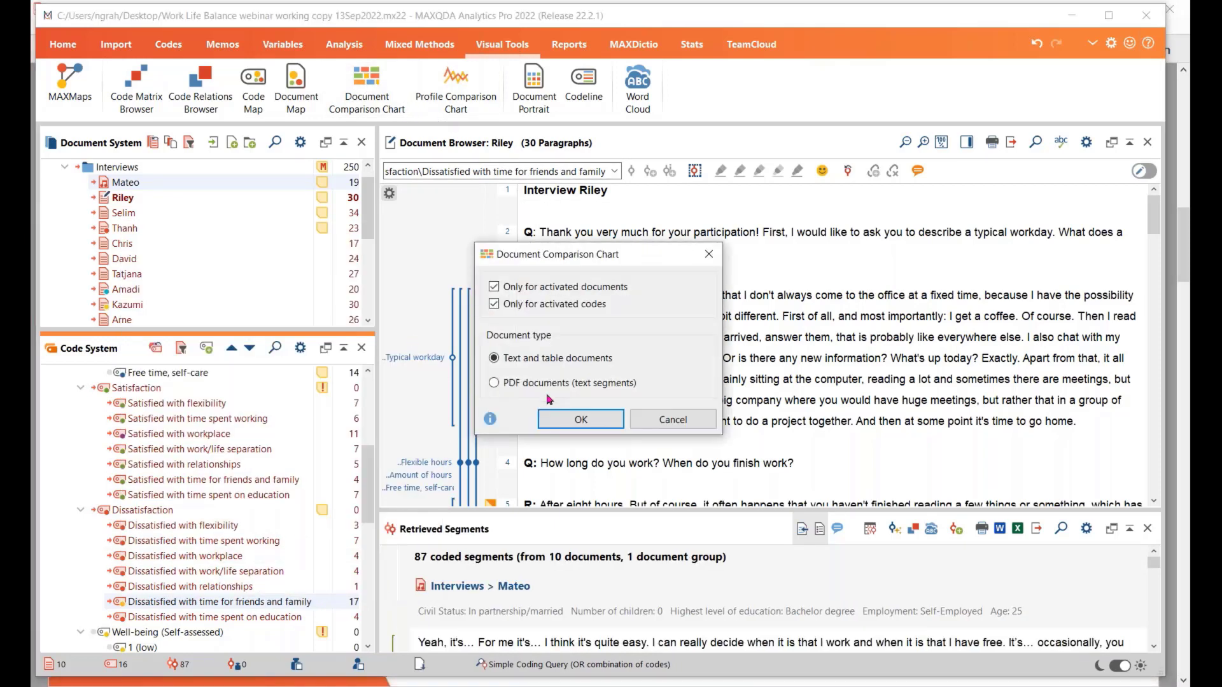
{"action": "left_click", "coordinate": [581, 419]}
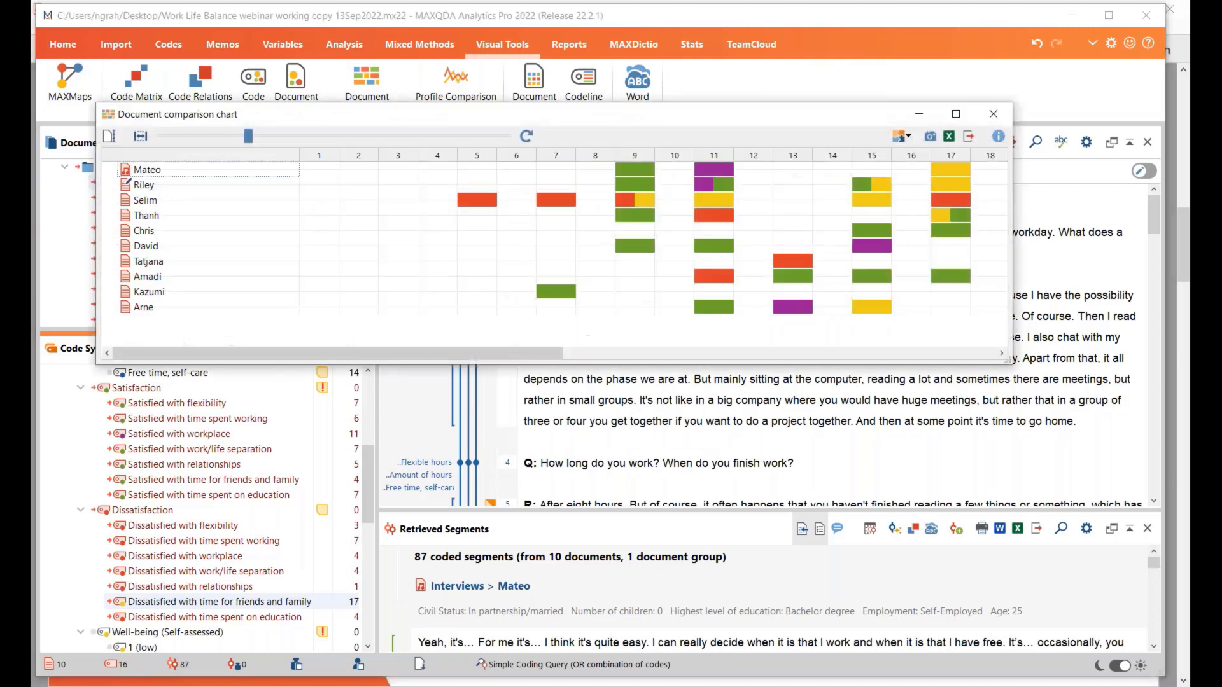
{"action": "left_click_drag", "start_coordinate": [493, 354], "coordinate": [603, 355]}
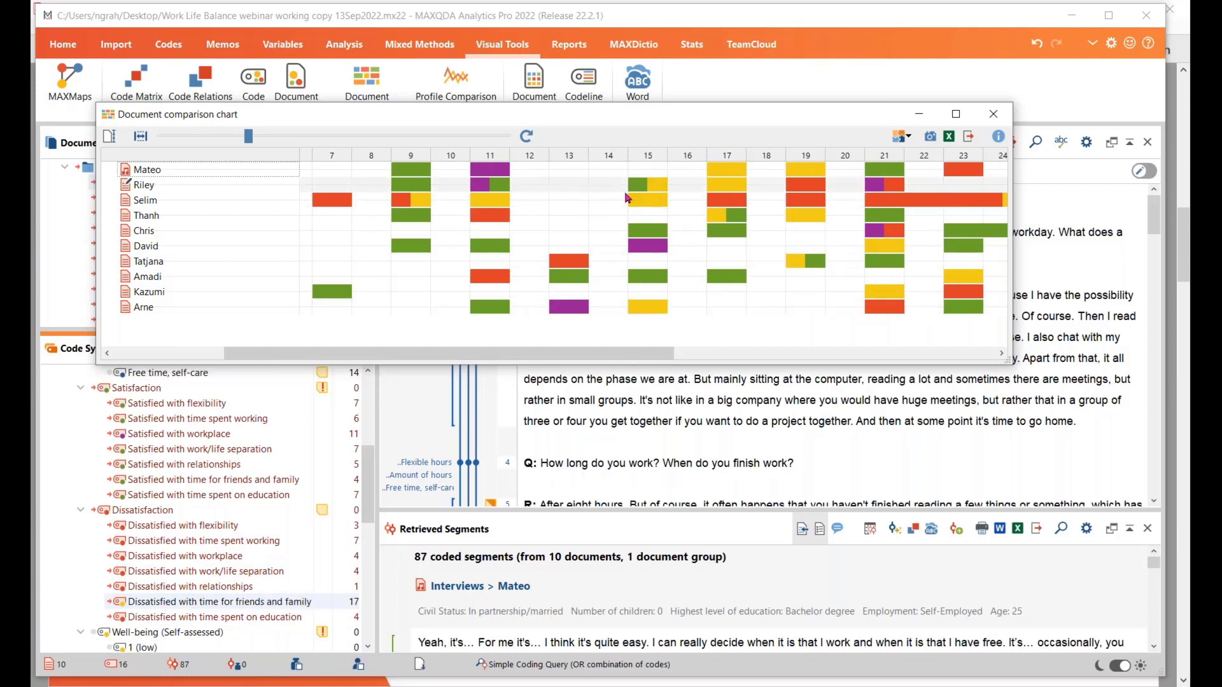
{"action": "left_click_drag", "start_coordinate": [653, 357], "coordinate": [654, 354]}
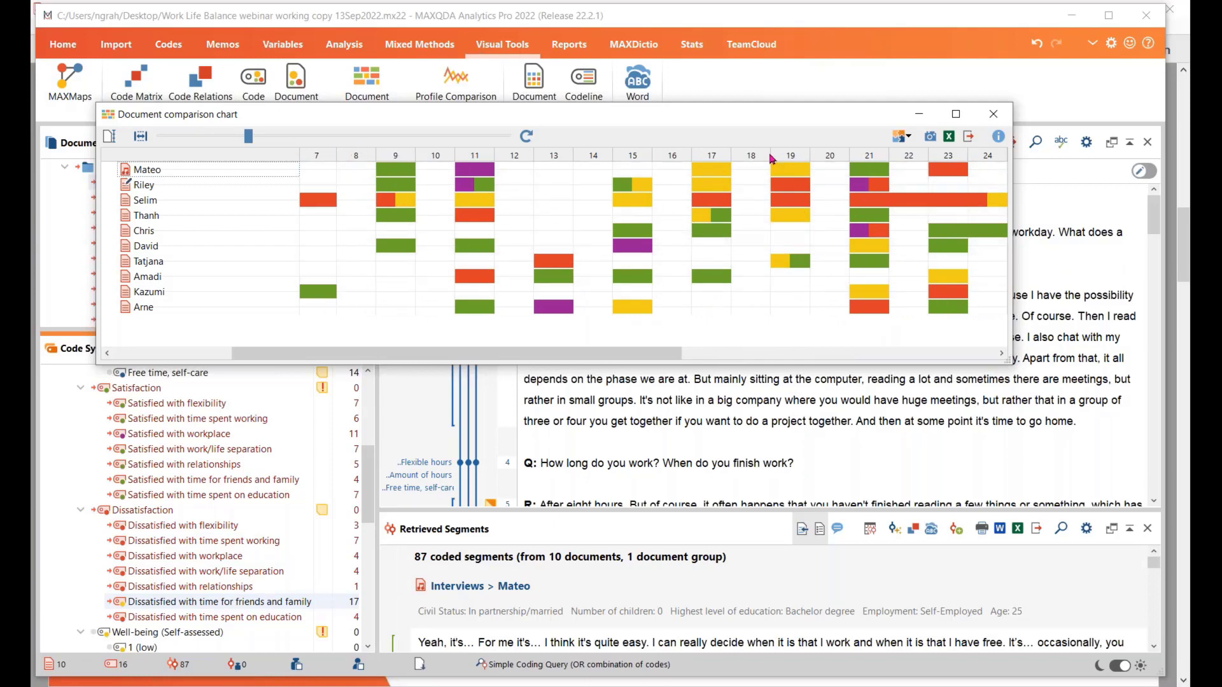
{"action": "left_click_drag", "start_coordinate": [682, 354], "coordinate": [648, 364]}
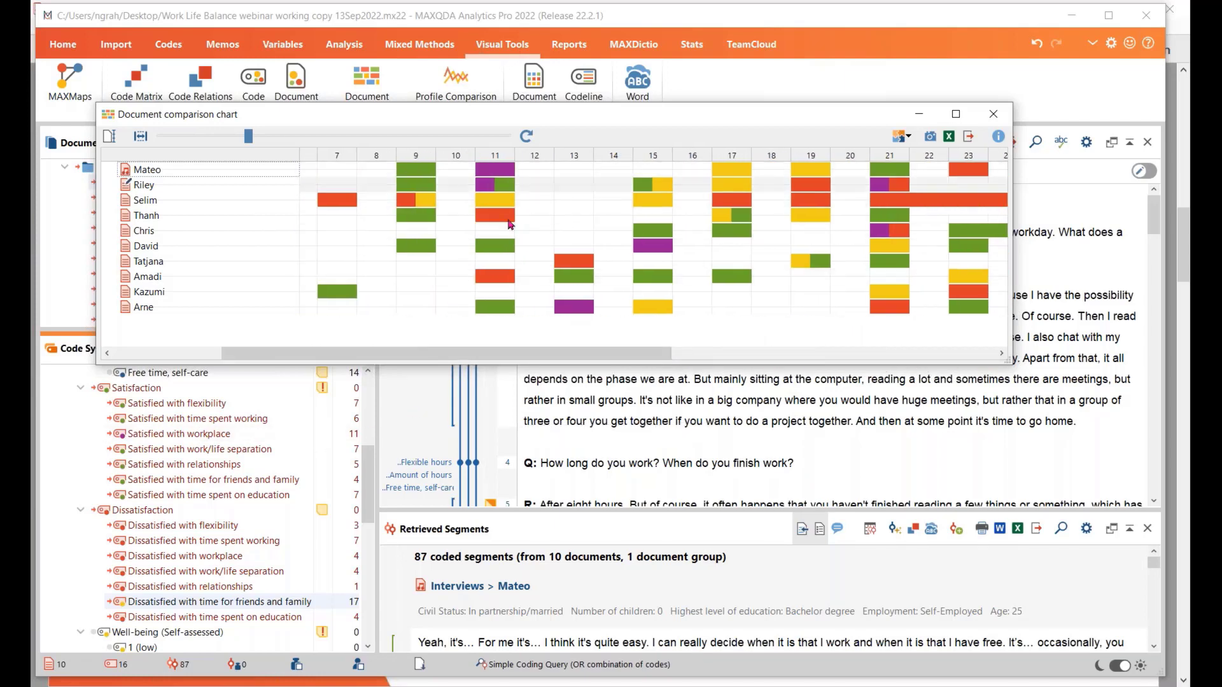
{"action": "left_click_drag", "start_coordinate": [630, 354], "coordinate": [582, 362]}
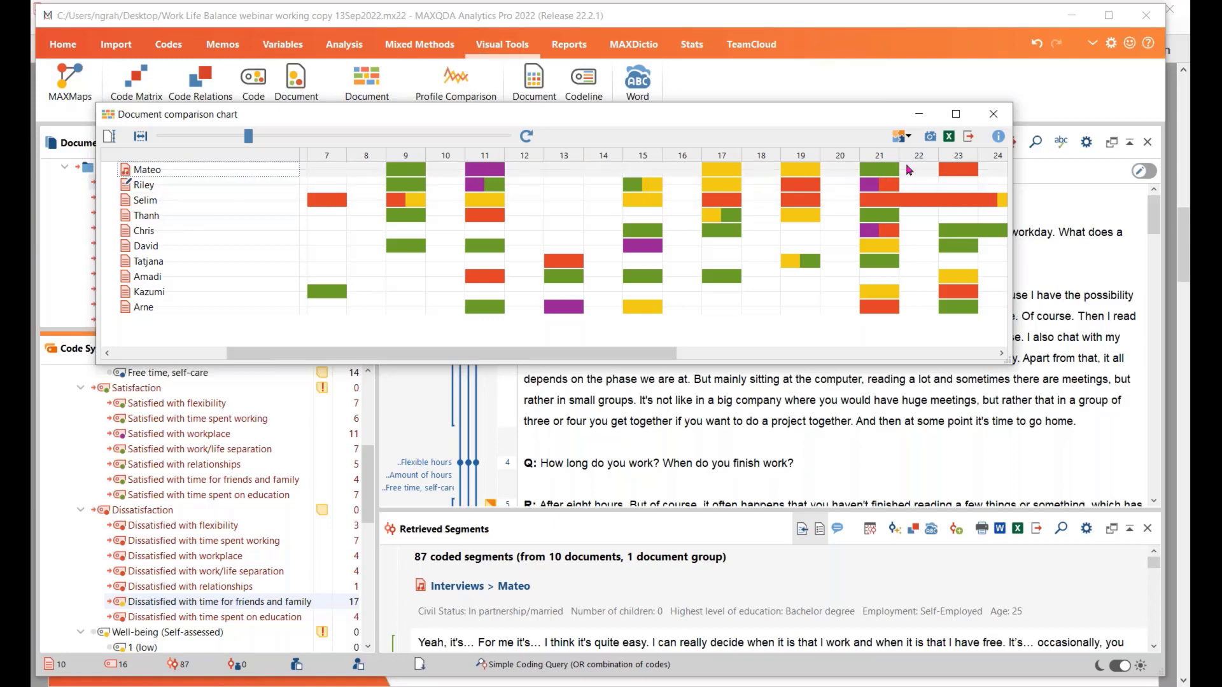
Close the Document Comparison Chart and reset the activation of all codes and documents
{"action": "left_click", "coordinate": [992, 116]}
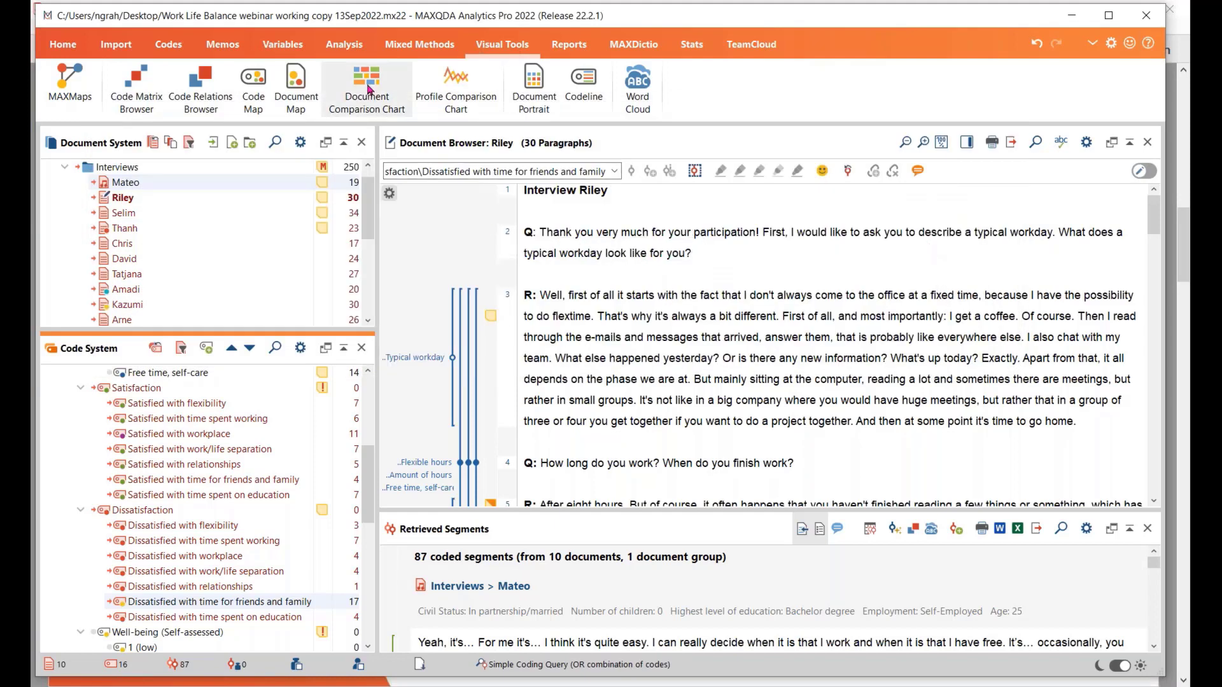
{"action": "left_click", "coordinate": [156, 349]}
{"action": "left_click", "coordinate": [153, 142]}
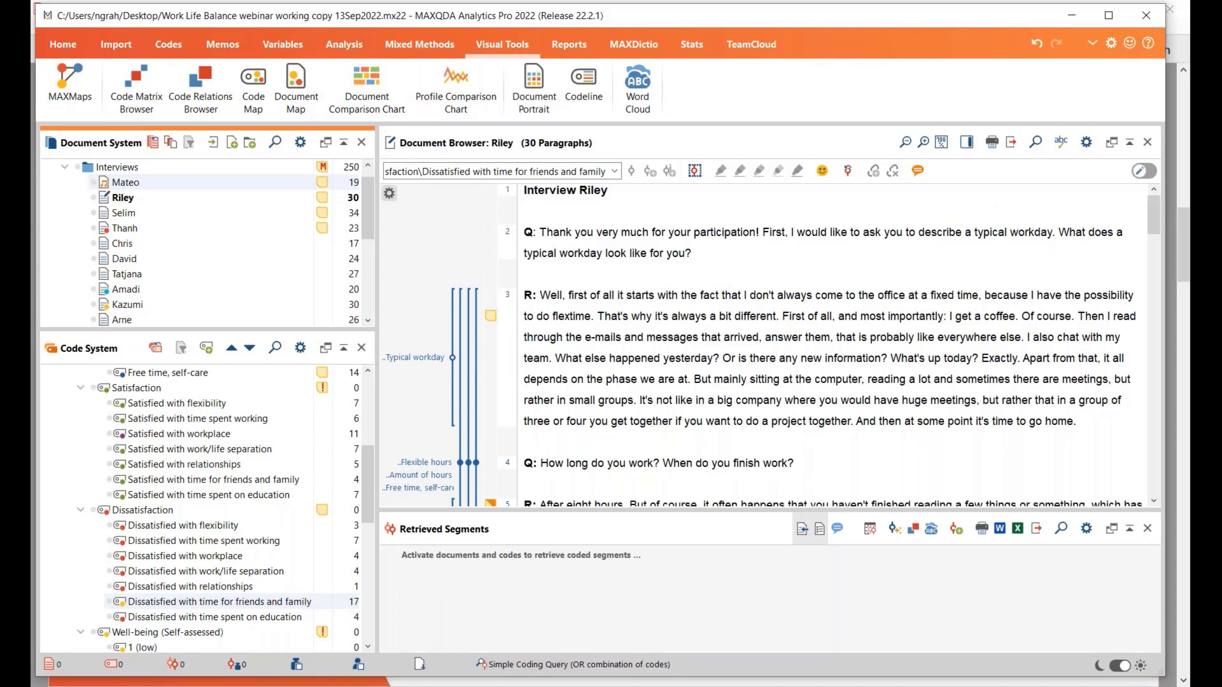
Switch to the webinar slides in Adobe Acrobat Reader and review the Summary of suitable functions slide
{"action": "key", "text": "alt+Tab"}
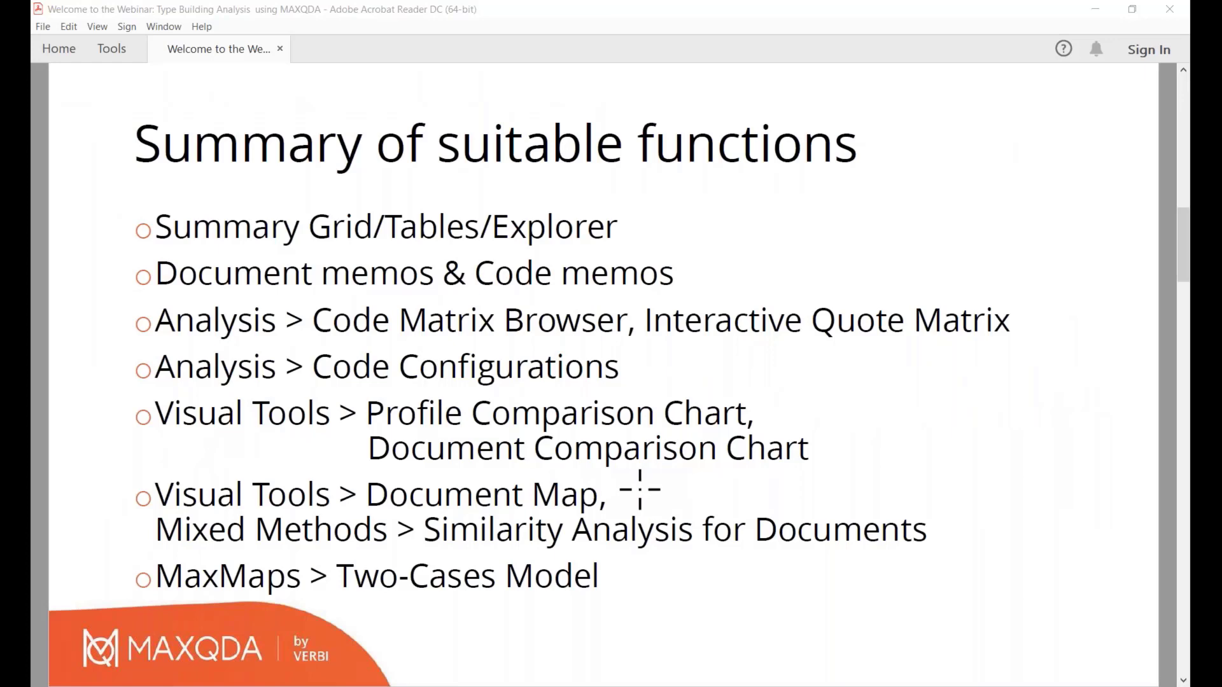
{"action": "left_click", "coordinate": [918, 487]}
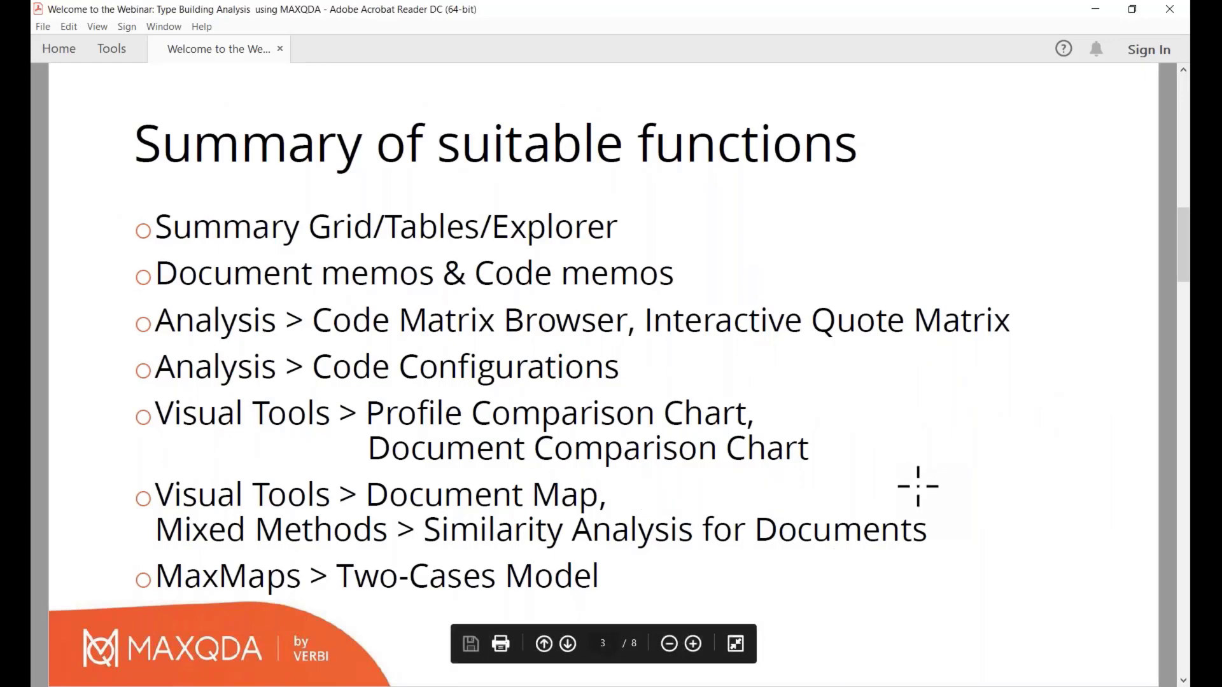
{"action": "left_click", "coordinate": [918, 487]}
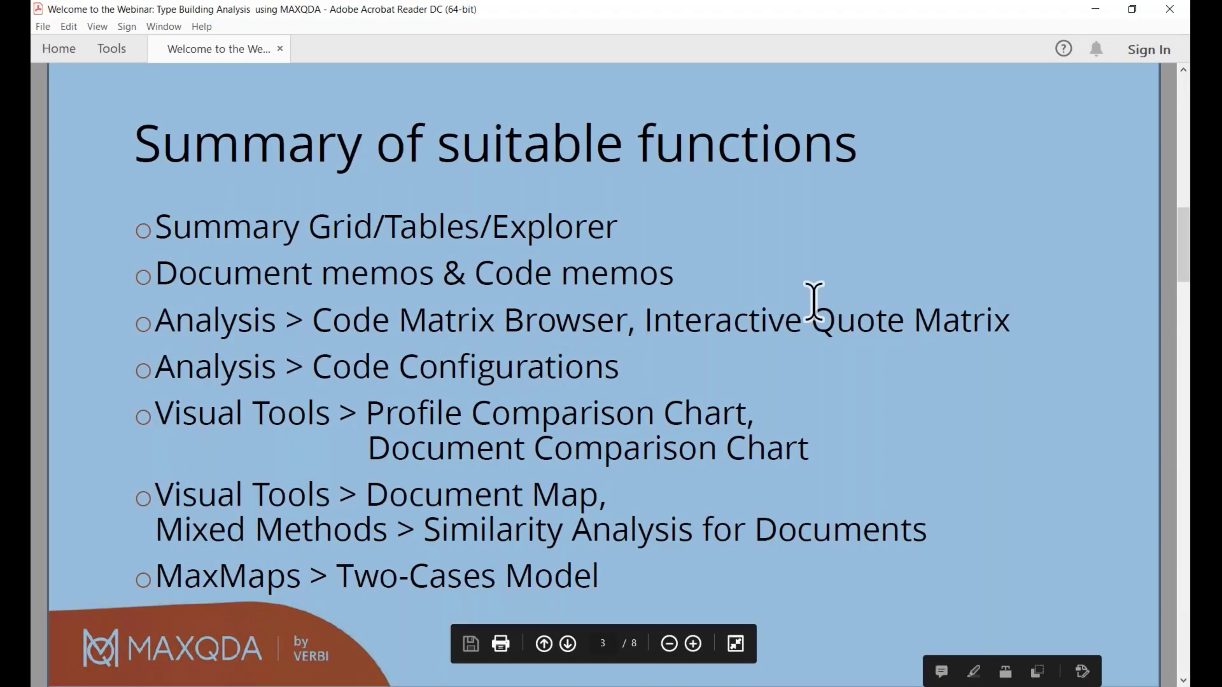
Re-enter Read Mode and clear the selection highlight from the Summary of suitable functions slide
{"action": "key", "text": "ctrl+h"}
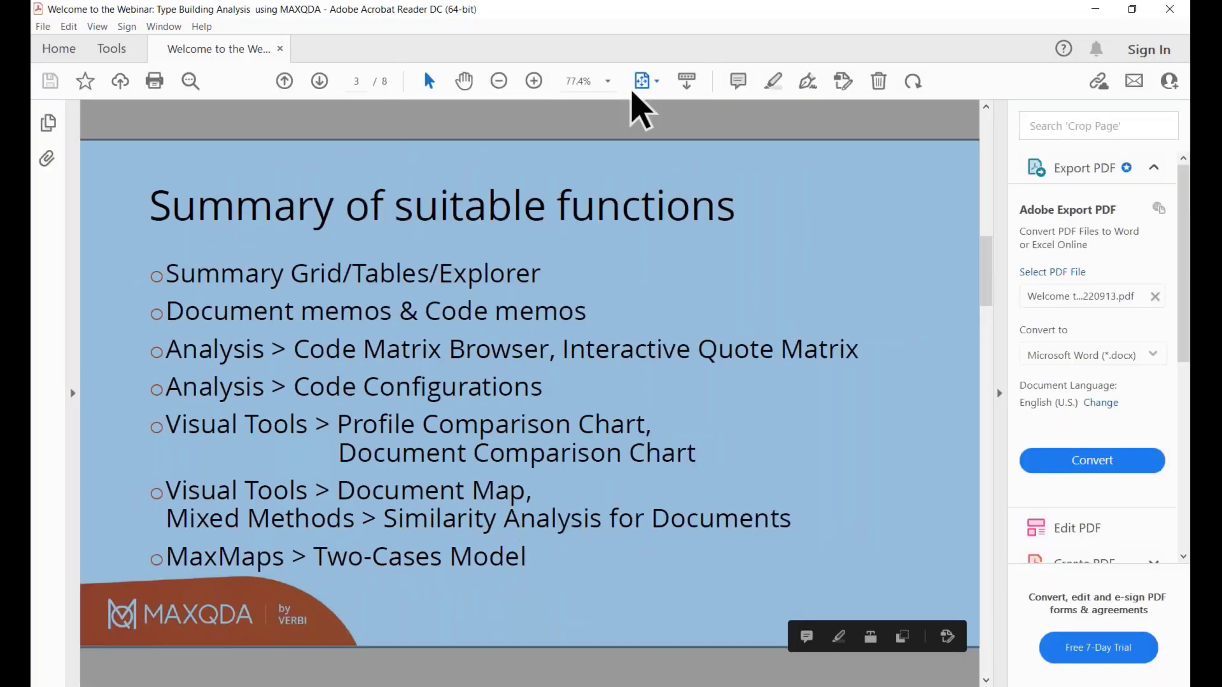
{"action": "left_click", "coordinate": [657, 83]}
{"action": "left_click", "coordinate": [680, 152]}
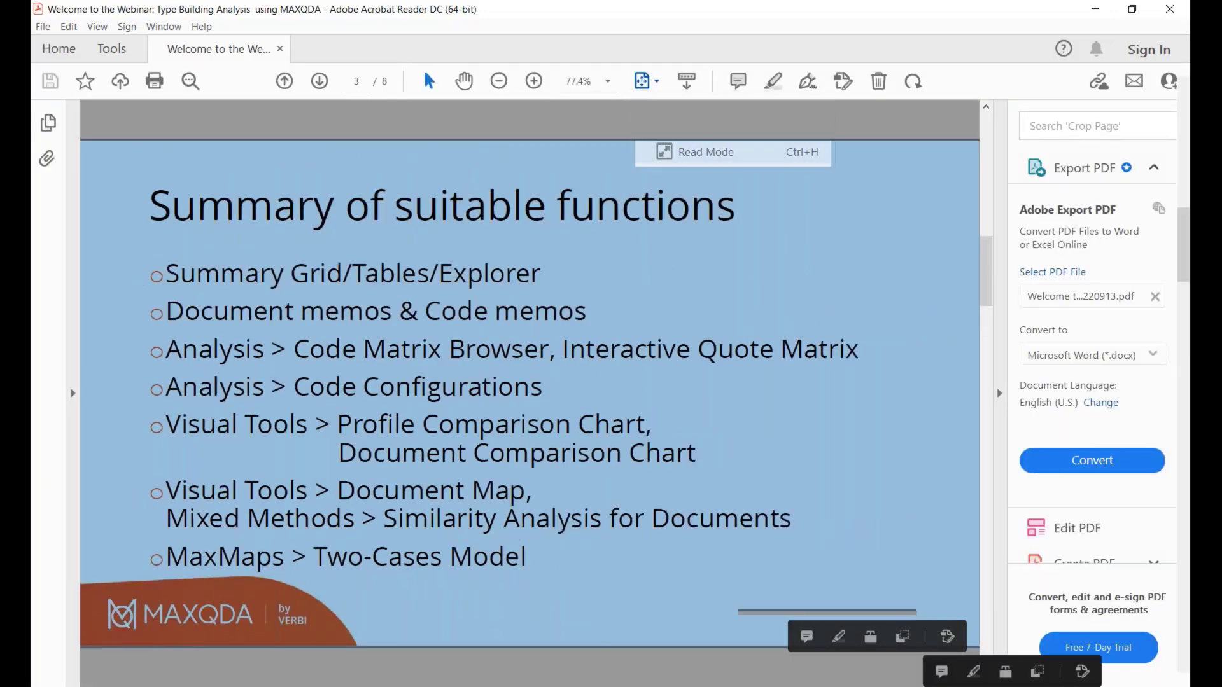
{"action": "left_click", "coordinate": [957, 439]}
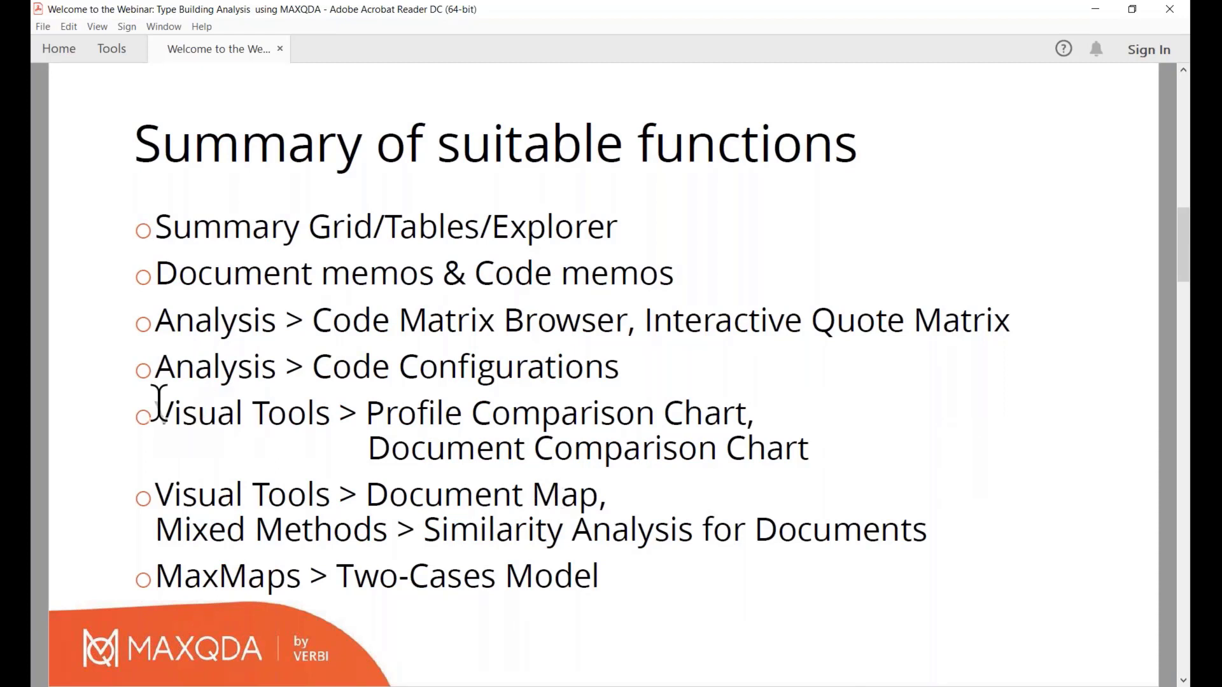
Switch to MAXQDA and open a new Document Map, placing it beside the Document System and Code System
{"action": "key", "text": "alt+Tab"}
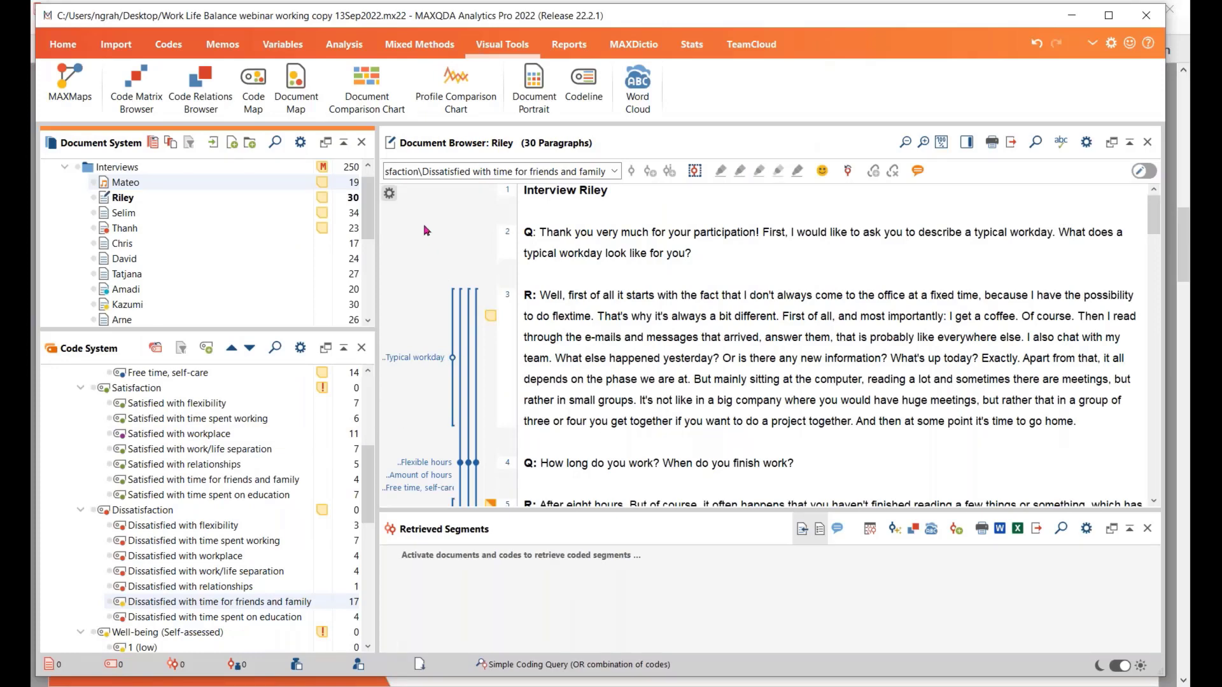
{"action": "left_click", "coordinate": [420, 44]}
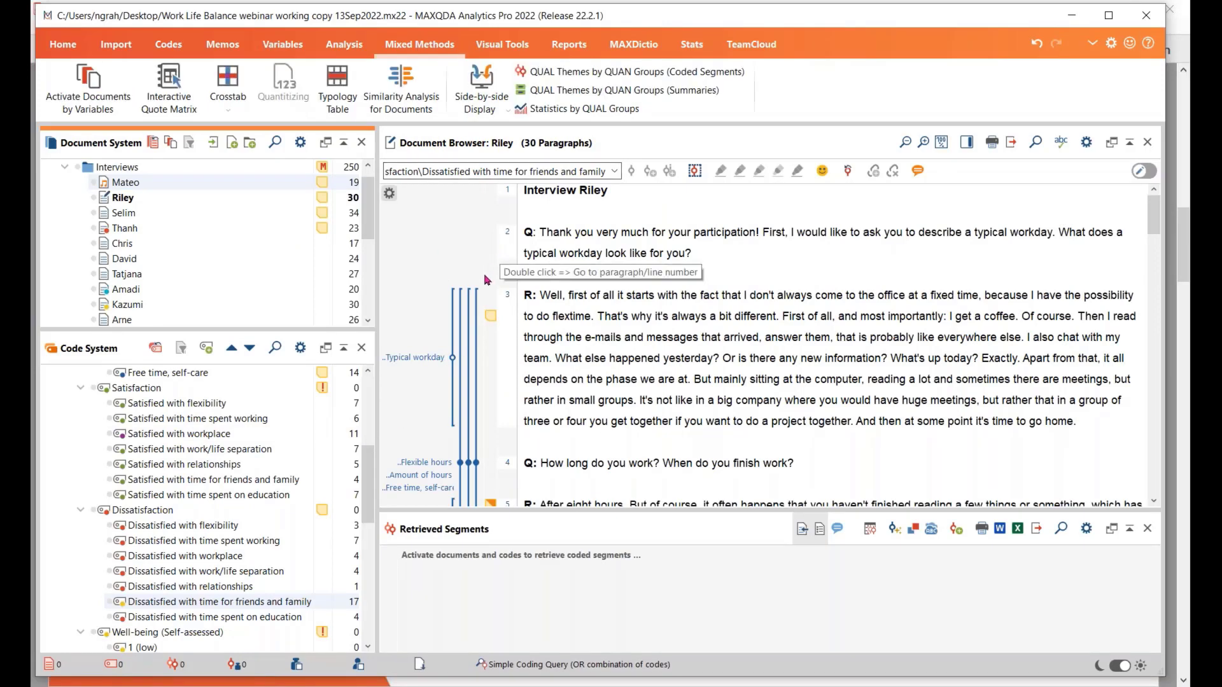
{"action": "left_click", "coordinate": [498, 46]}
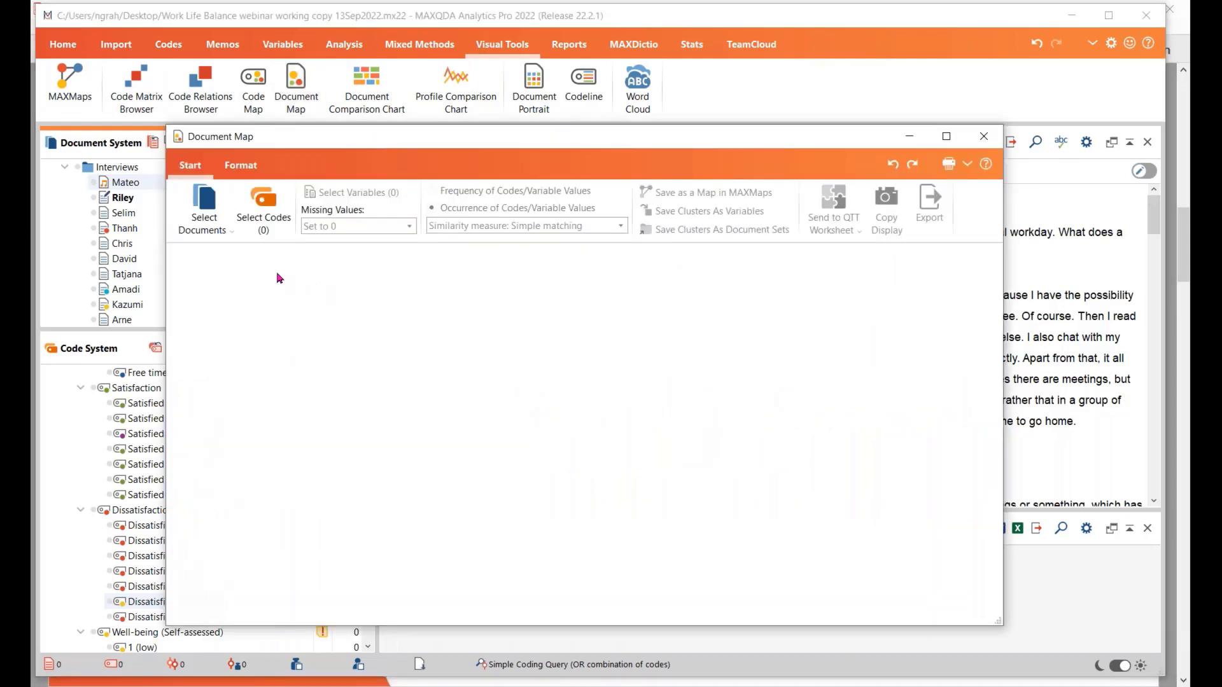
{"action": "left_click_drag", "start_coordinate": [405, 145], "coordinate": [567, 147]}
Choose every single document in the Interviews group except the first one for the Document Map
{"action": "left_click", "coordinate": [365, 207]}
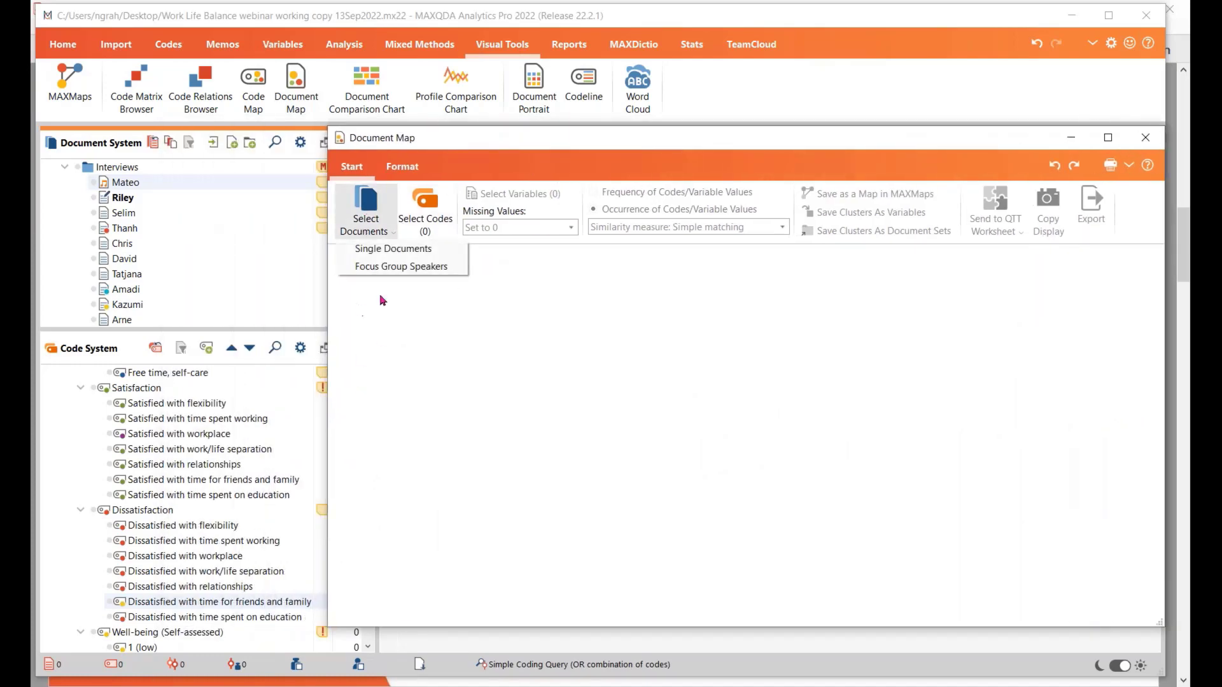
{"action": "left_click", "coordinate": [386, 250]}
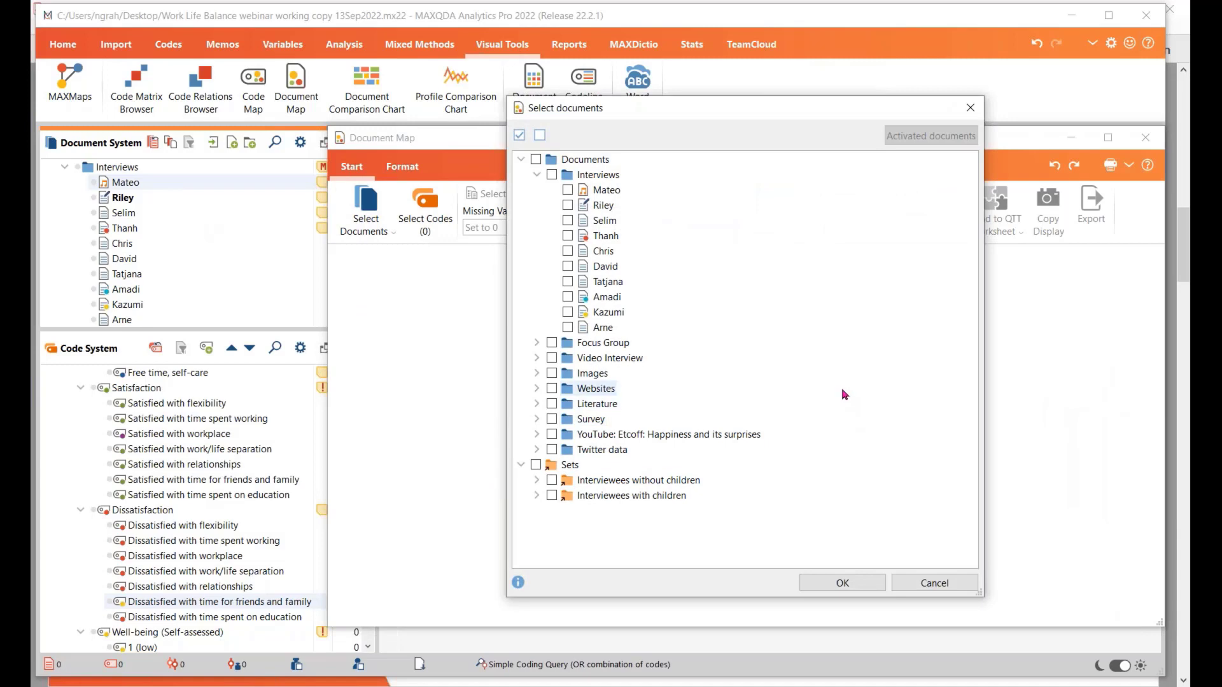
{"action": "left_click", "coordinate": [569, 206]}
{"action": "left_click", "coordinate": [568, 221]}
{"action": "left_click", "coordinate": [569, 236]}
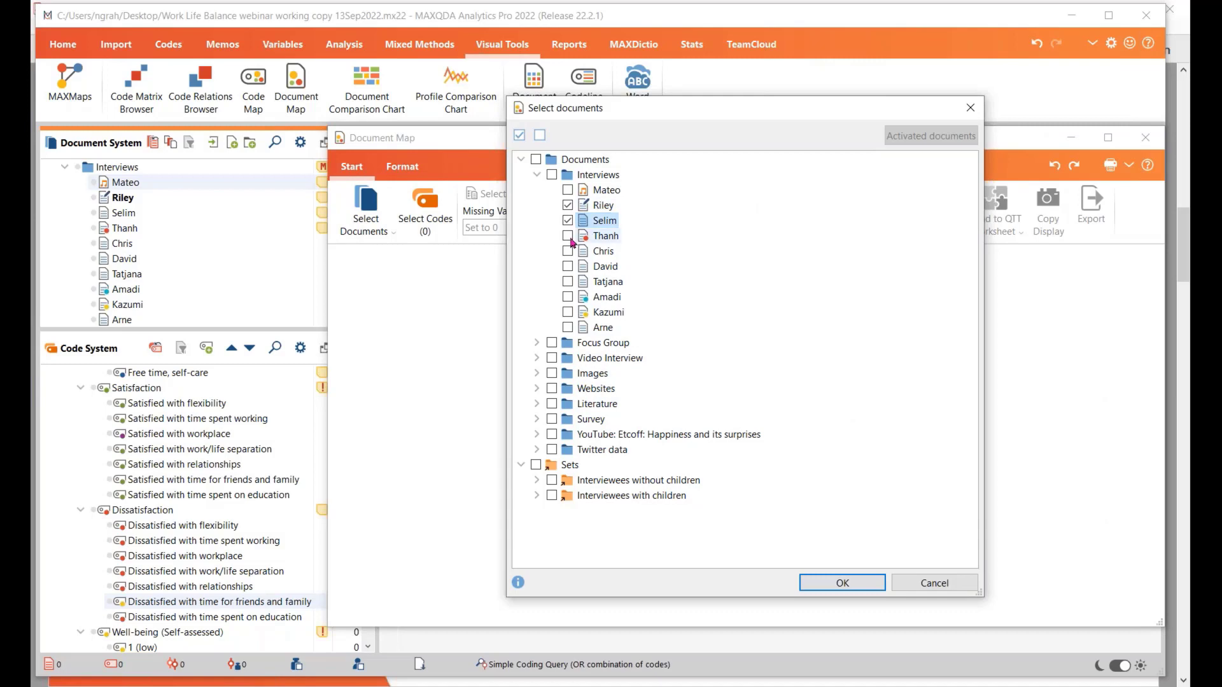
{"action": "left_click", "coordinate": [568, 251]}
{"action": "left_click", "coordinate": [568, 266]}
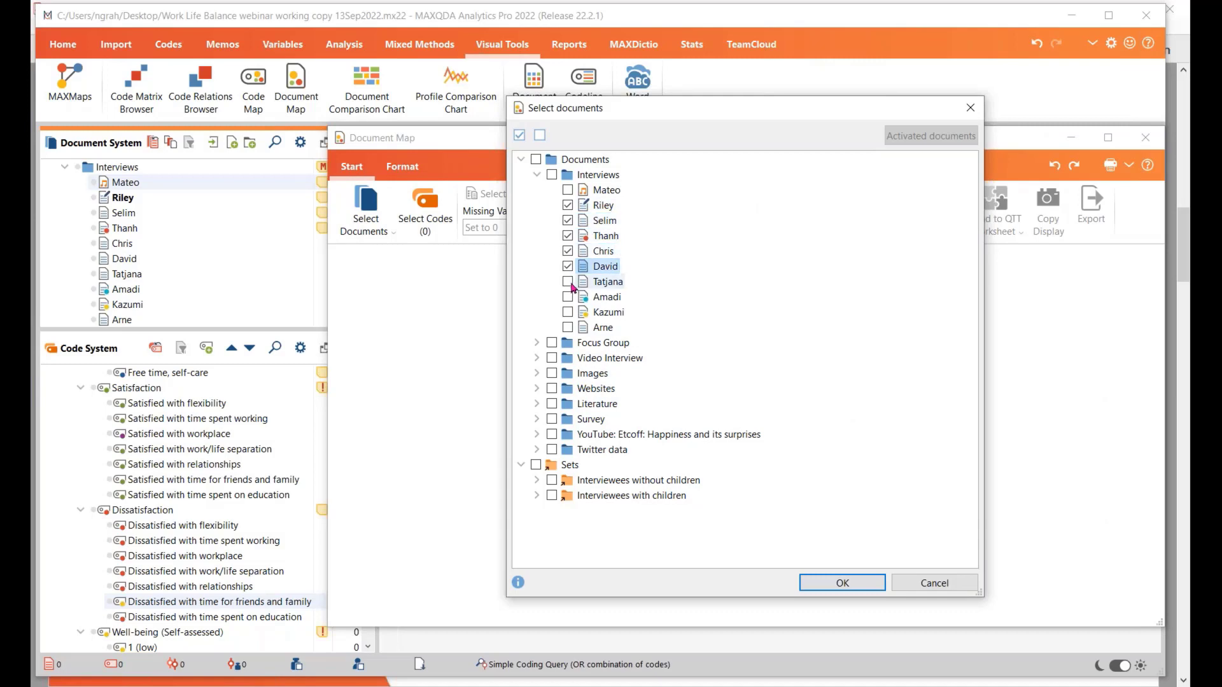
{"action": "left_click", "coordinate": [569, 282]}
{"action": "left_click", "coordinate": [568, 297]}
{"action": "left_click", "coordinate": [569, 313]}
{"action": "left_click", "coordinate": [573, 328]}
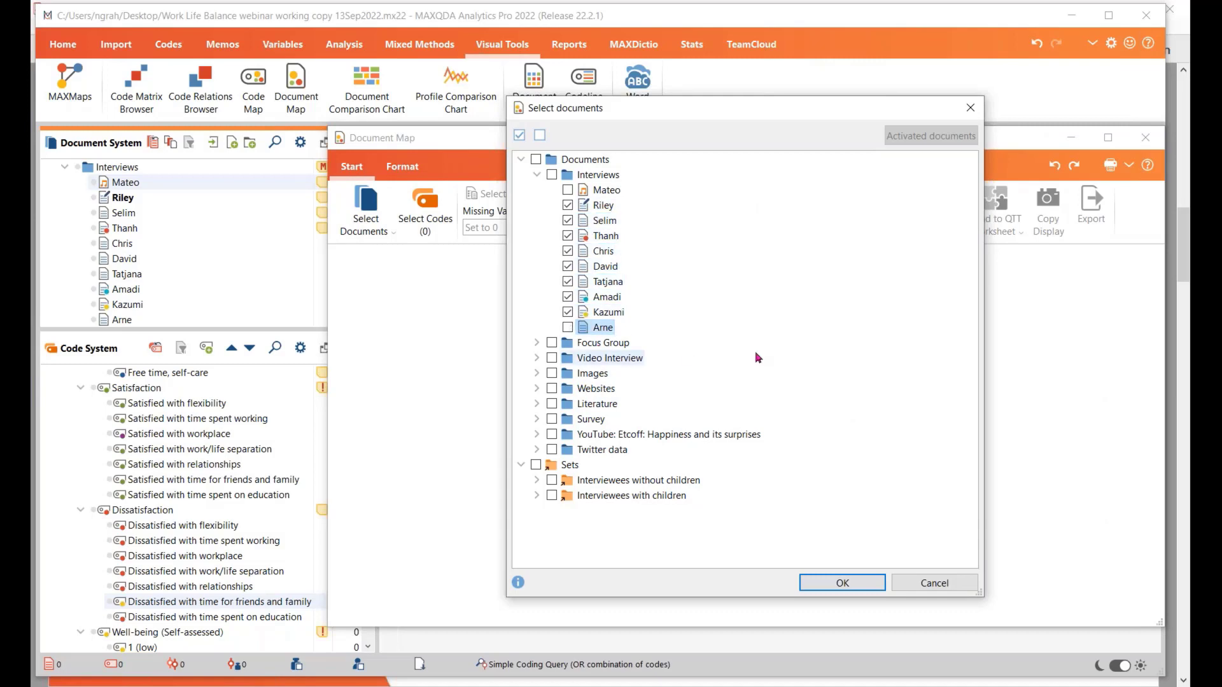
{"action": "left_click", "coordinate": [568, 328]}
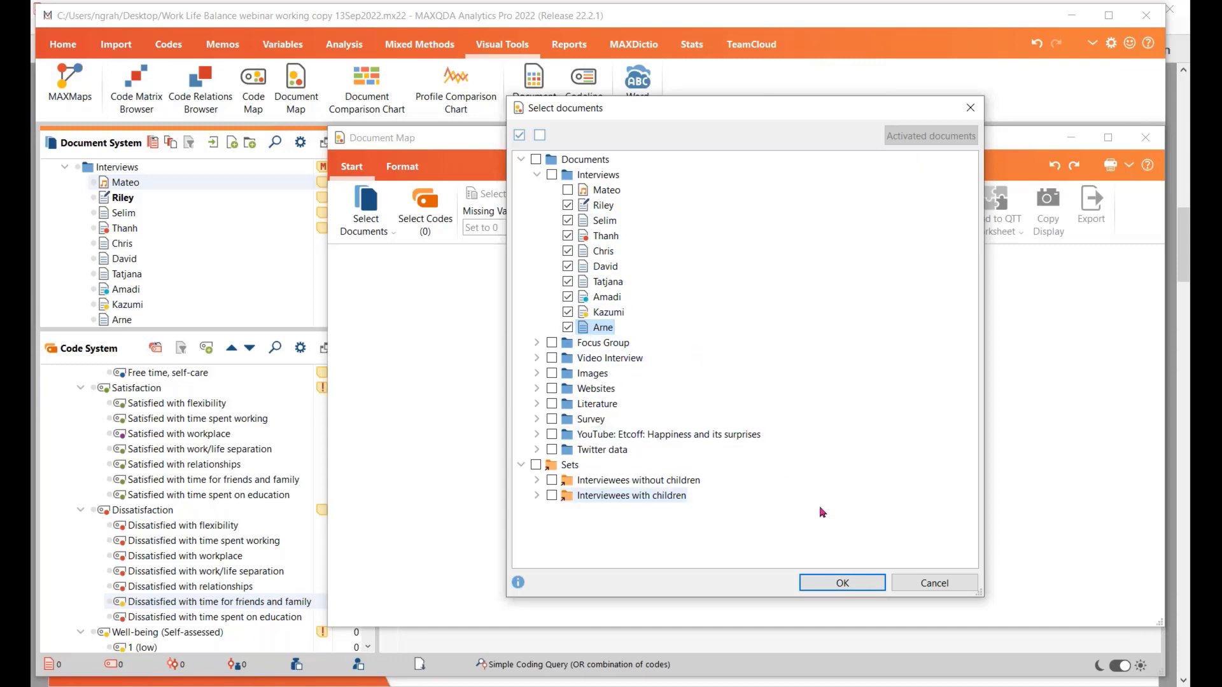
{"action": "left_click", "coordinate": [847, 583]}
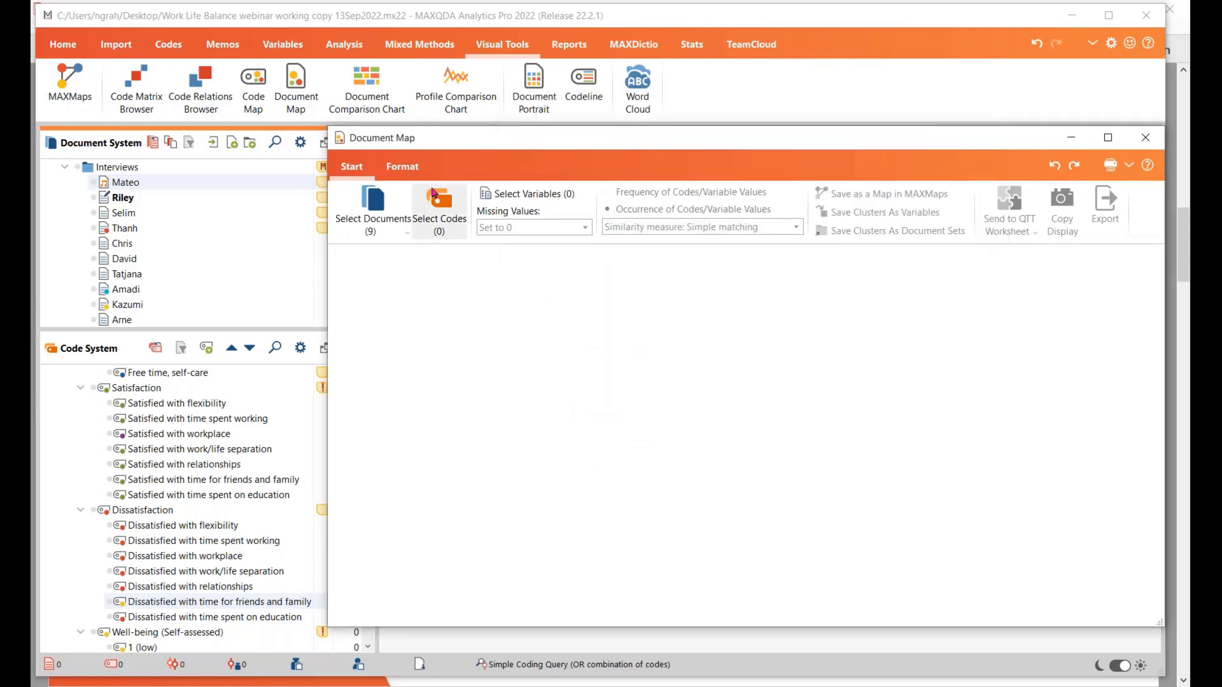
Build the map on the codes Flexible hours, Childcare, Free time, self-care and Dissatisfied with time for friends and family
{"action": "left_click", "coordinate": [434, 198]}
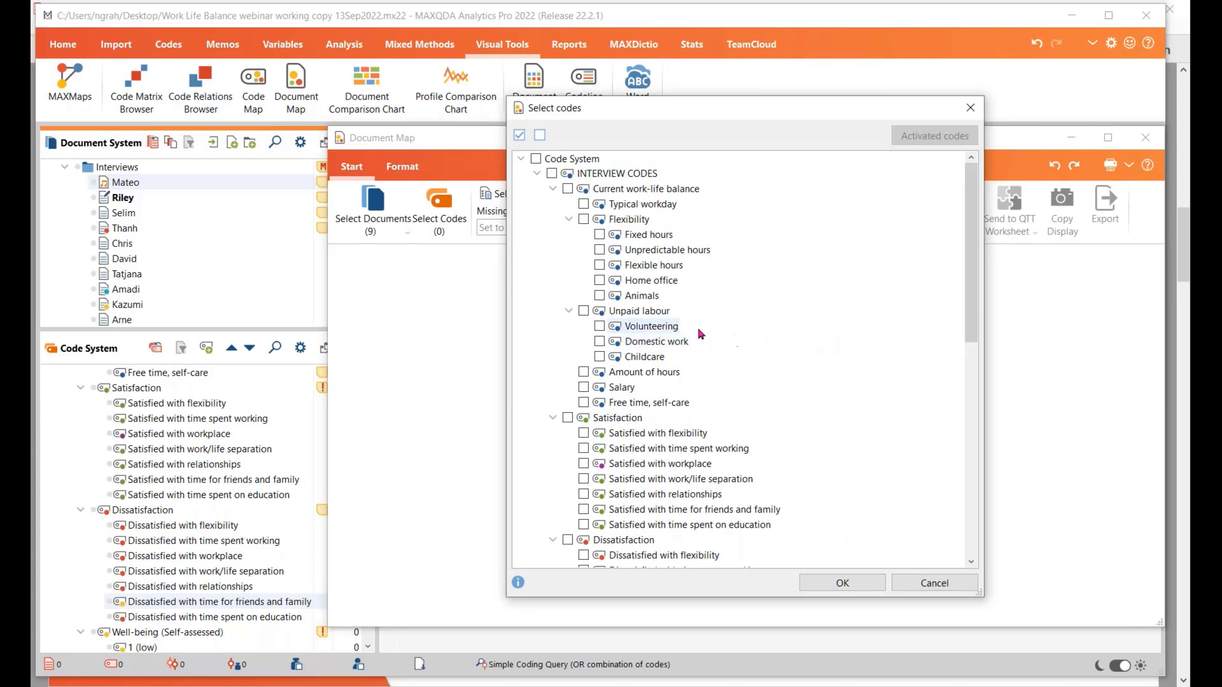
{"action": "left_click", "coordinate": [600, 266]}
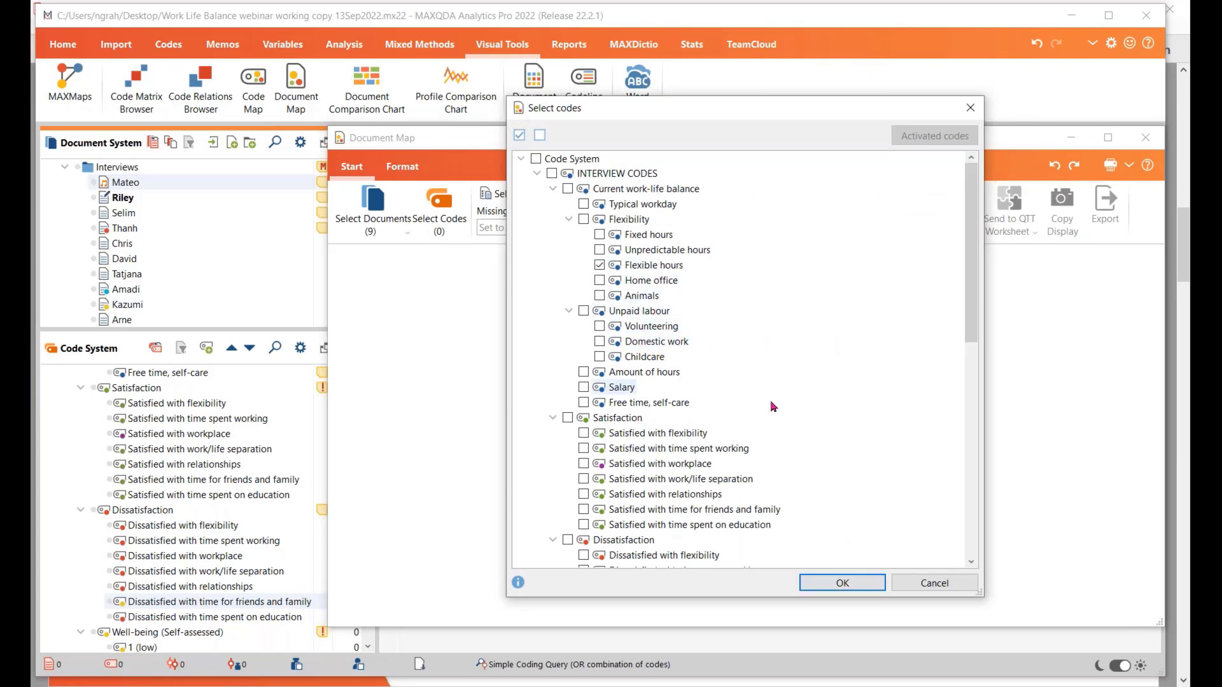
{"action": "left_click", "coordinate": [600, 357]}
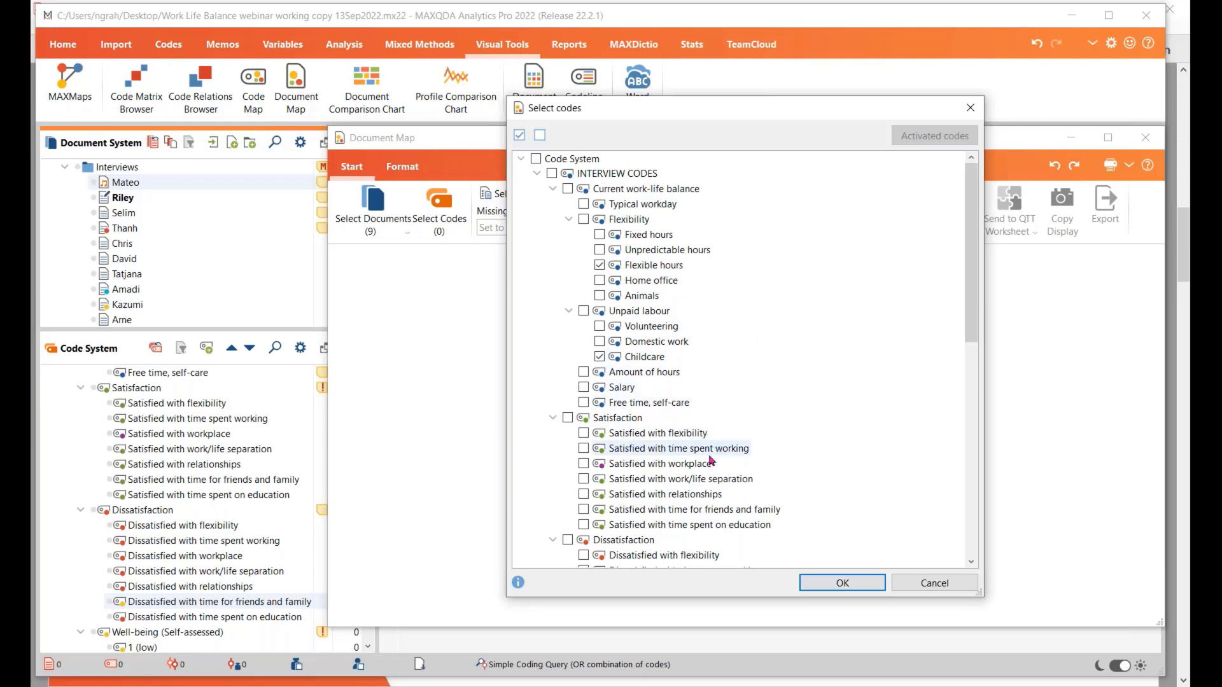
{"action": "left_click", "coordinate": [584, 404]}
{"action": "scroll", "coordinate": [650, 530], "scroll_direction": "down", "scroll_amount": 1}
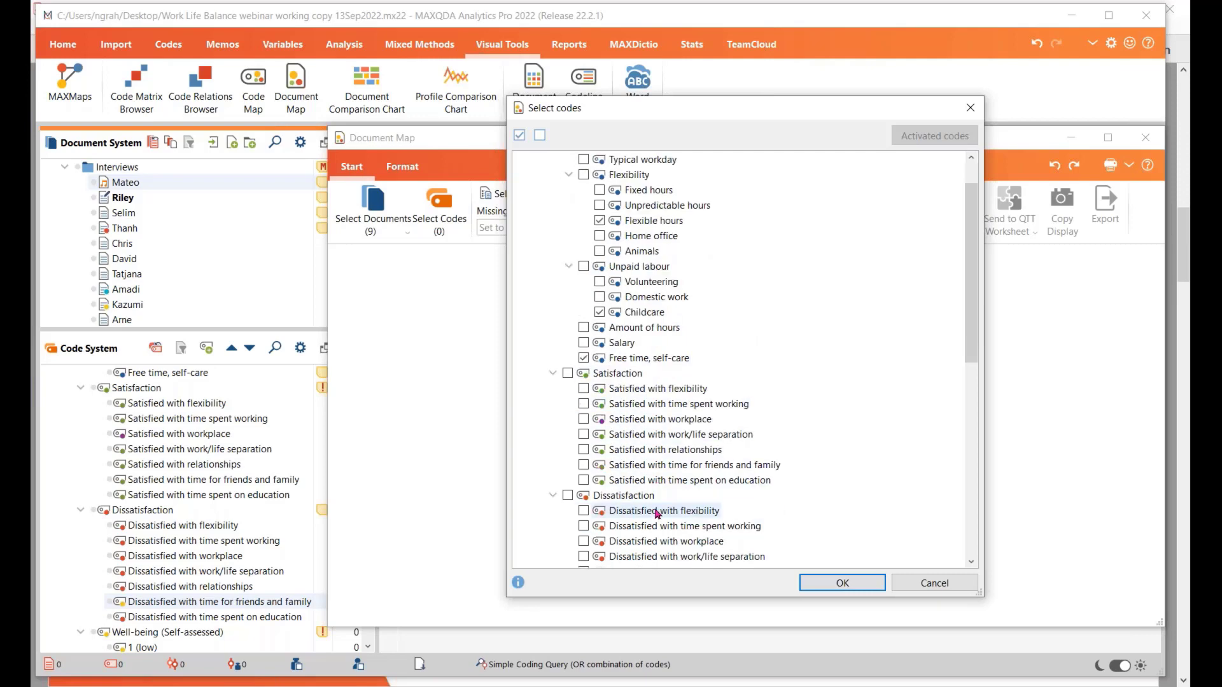
{"action": "scroll", "coordinate": [657, 514], "scroll_direction": "down", "scroll_amount": 1}
{"action": "left_click", "coordinate": [583, 542]}
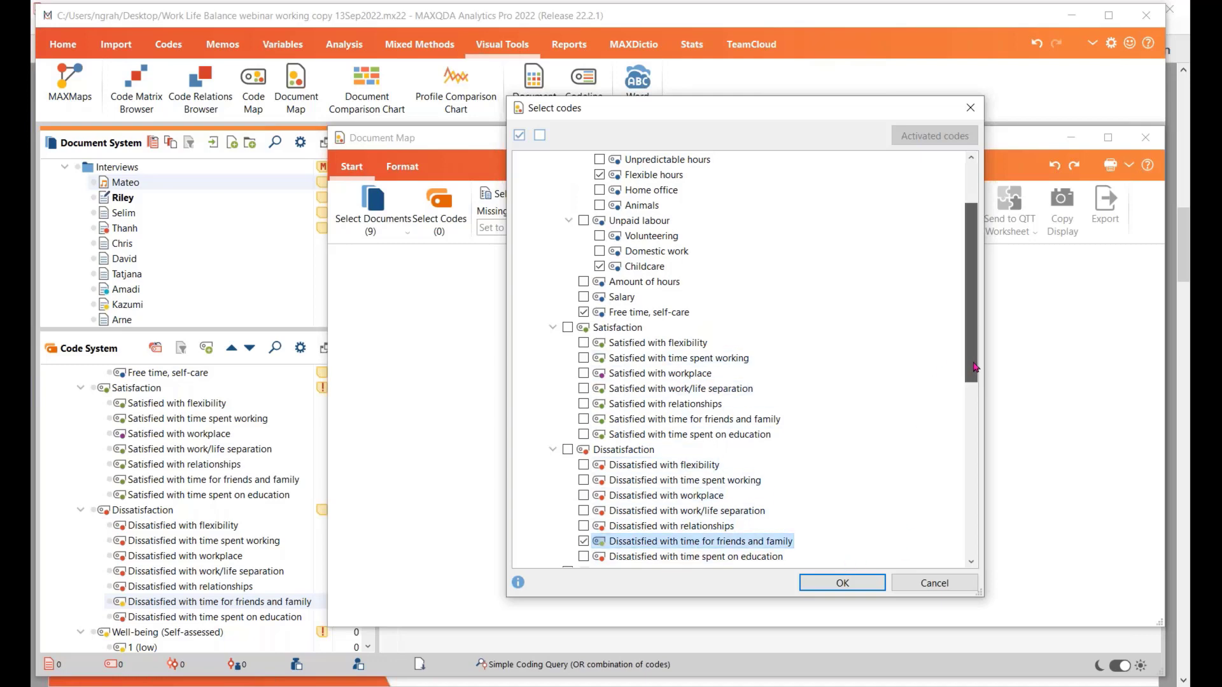
{"action": "left_click_drag", "start_coordinate": [972, 381], "coordinate": [973, 358]}
{"action": "left_click", "coordinate": [853, 583]}
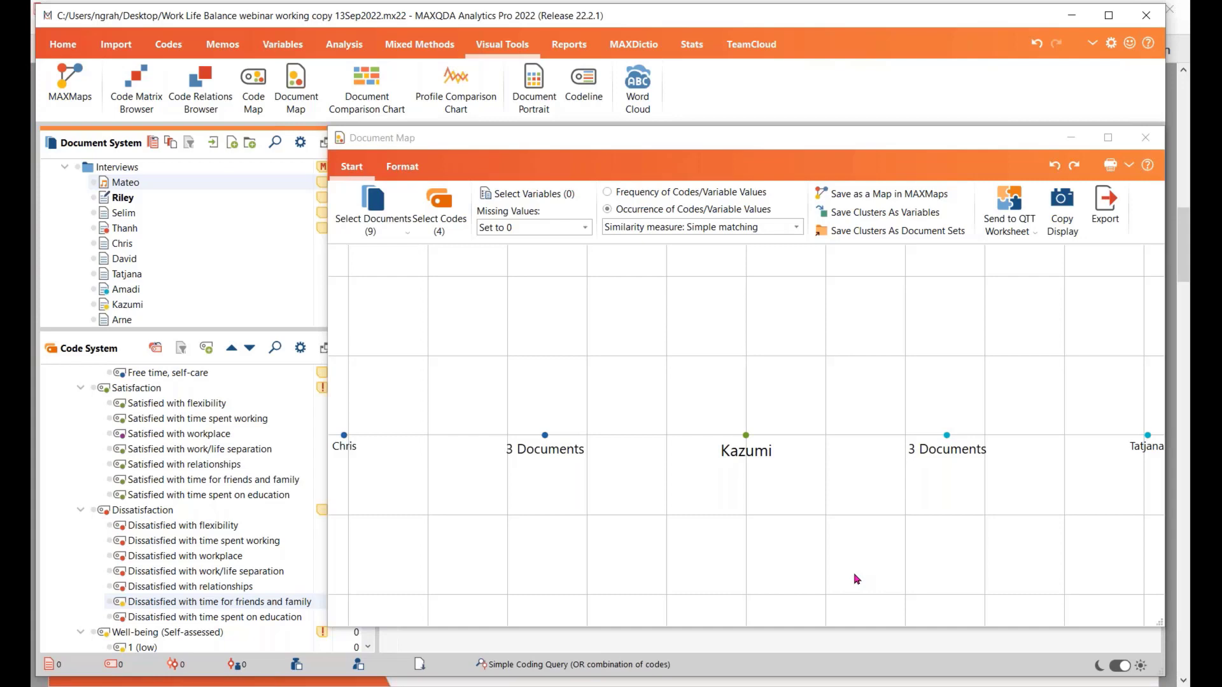
Add the code Satisfied with workplace to the Document Map's code selection
{"action": "left_click", "coordinate": [439, 203]}
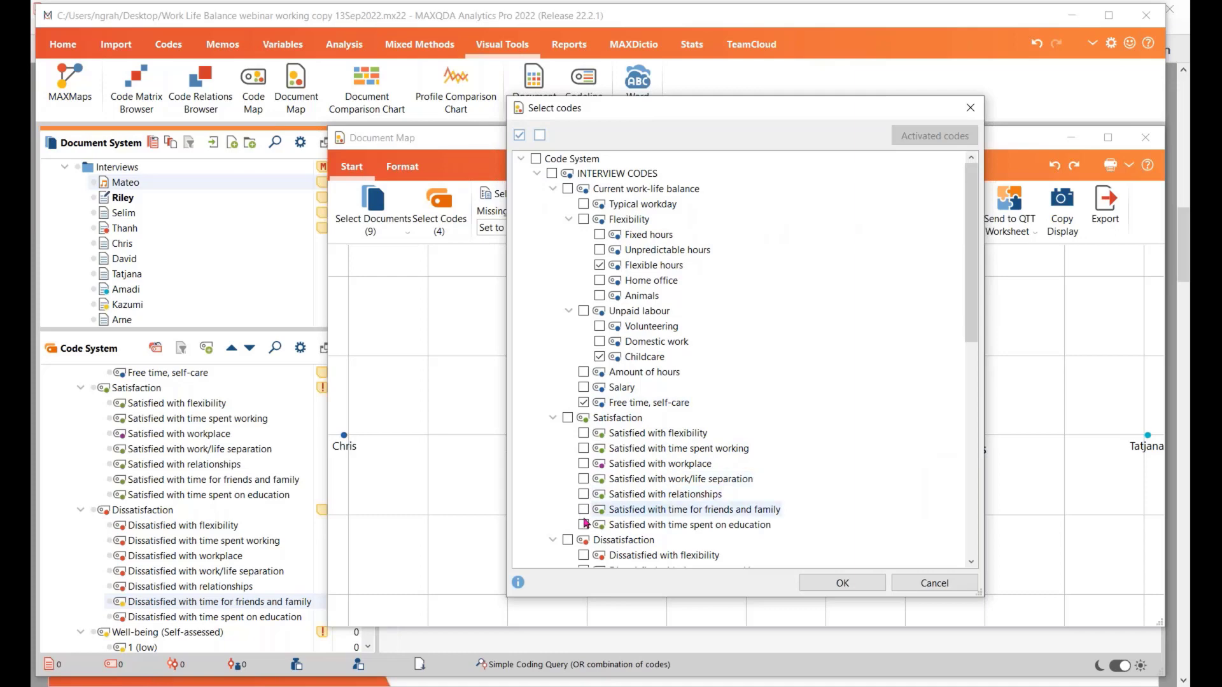
{"action": "left_click", "coordinate": [583, 466]}
{"action": "left_click", "coordinate": [583, 464]}
{"action": "left_click", "coordinate": [815, 583]}
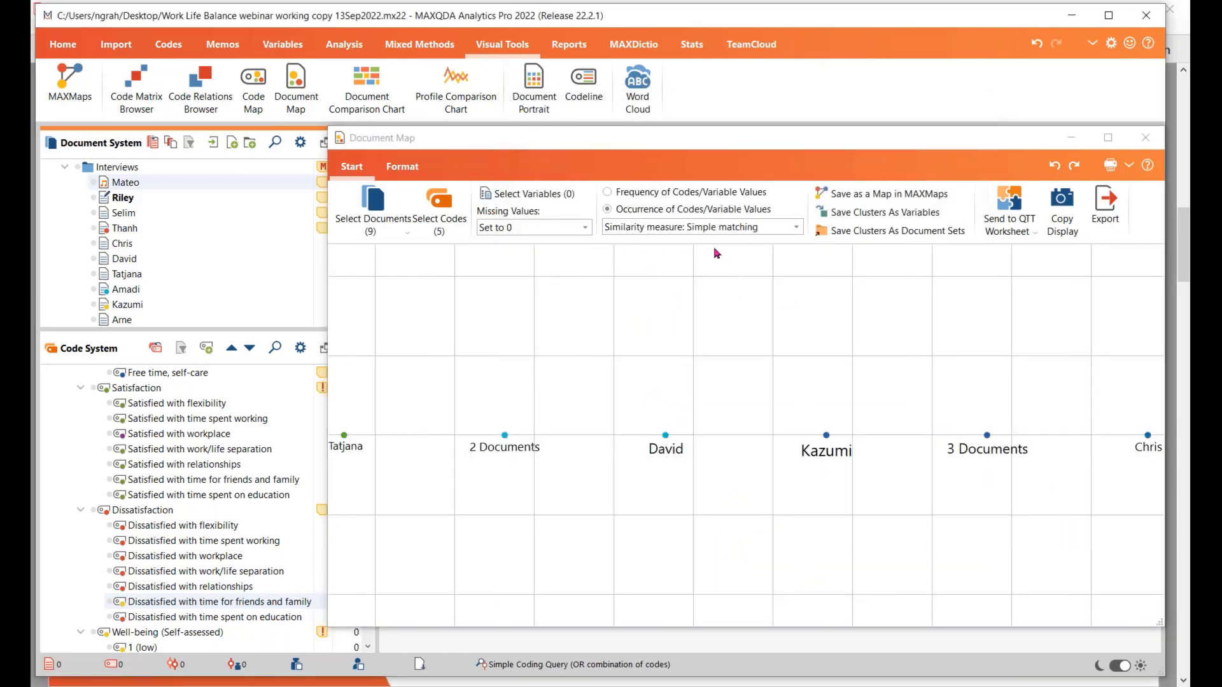
Check the similarity measures for code occurrence and base the Document Map on Frequency of Codes/Variable Values
{"action": "left_click", "coordinate": [797, 228]}
{"action": "left_click", "coordinate": [753, 242]}
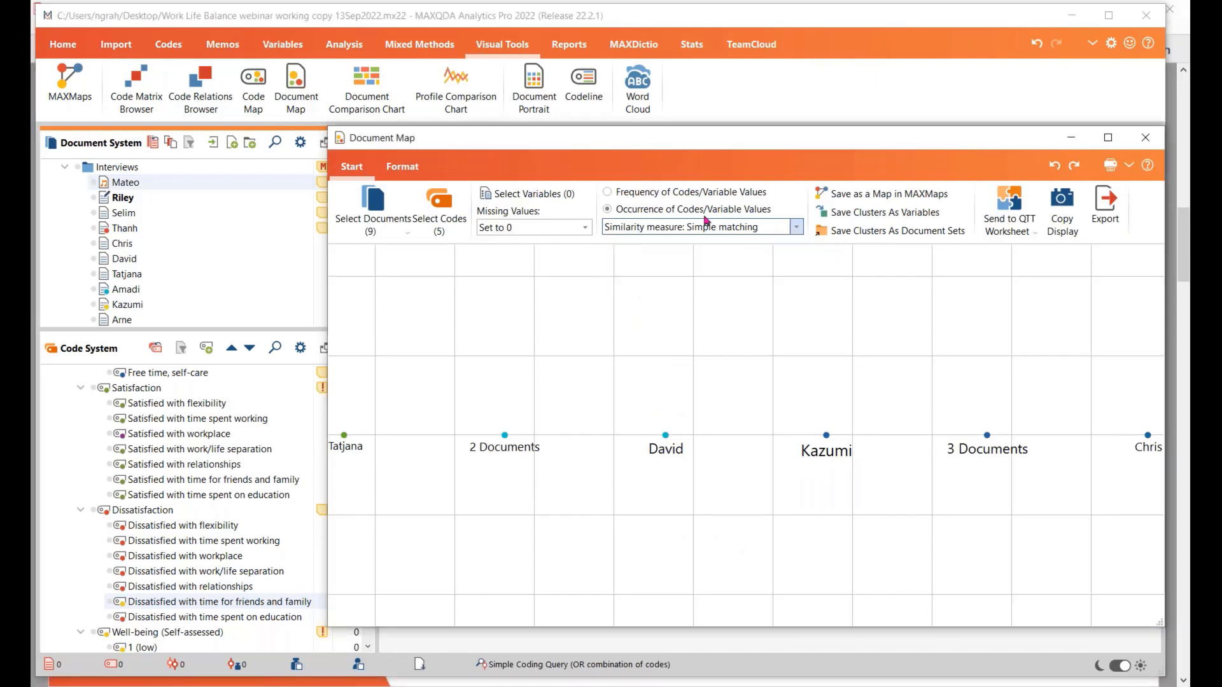
{"action": "left_click", "coordinate": [607, 192]}
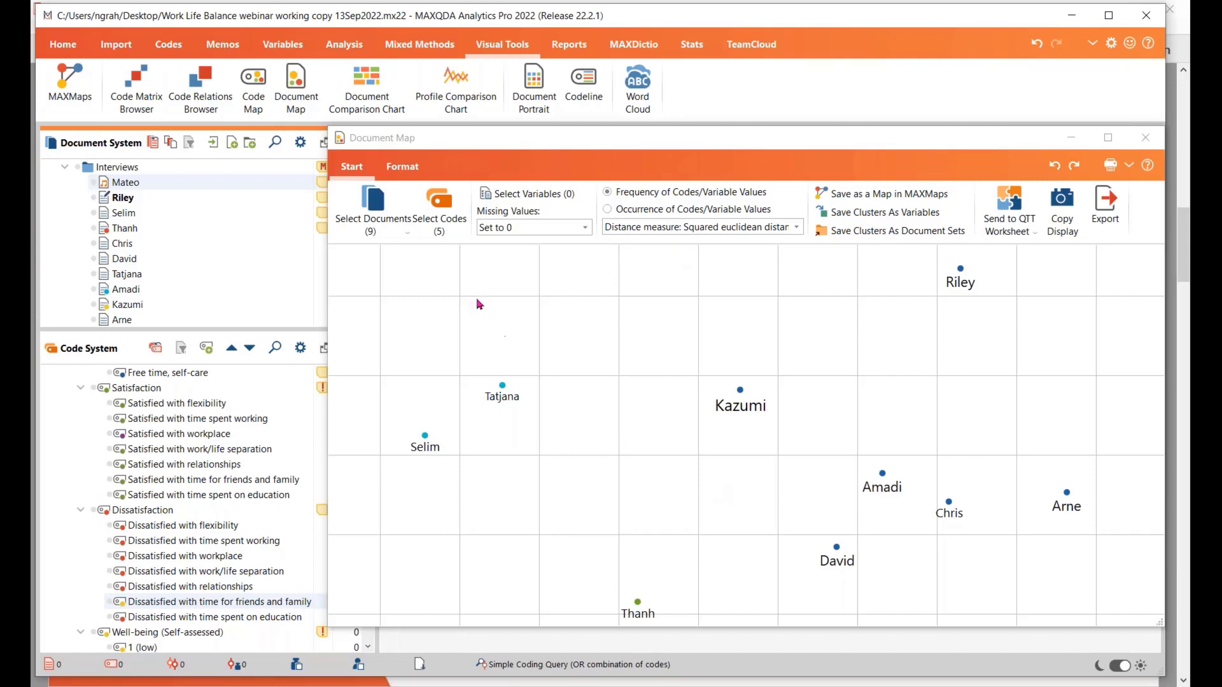
Remove the code Satisfied with workplace from the Document Map's code selection
{"action": "left_click", "coordinate": [439, 202]}
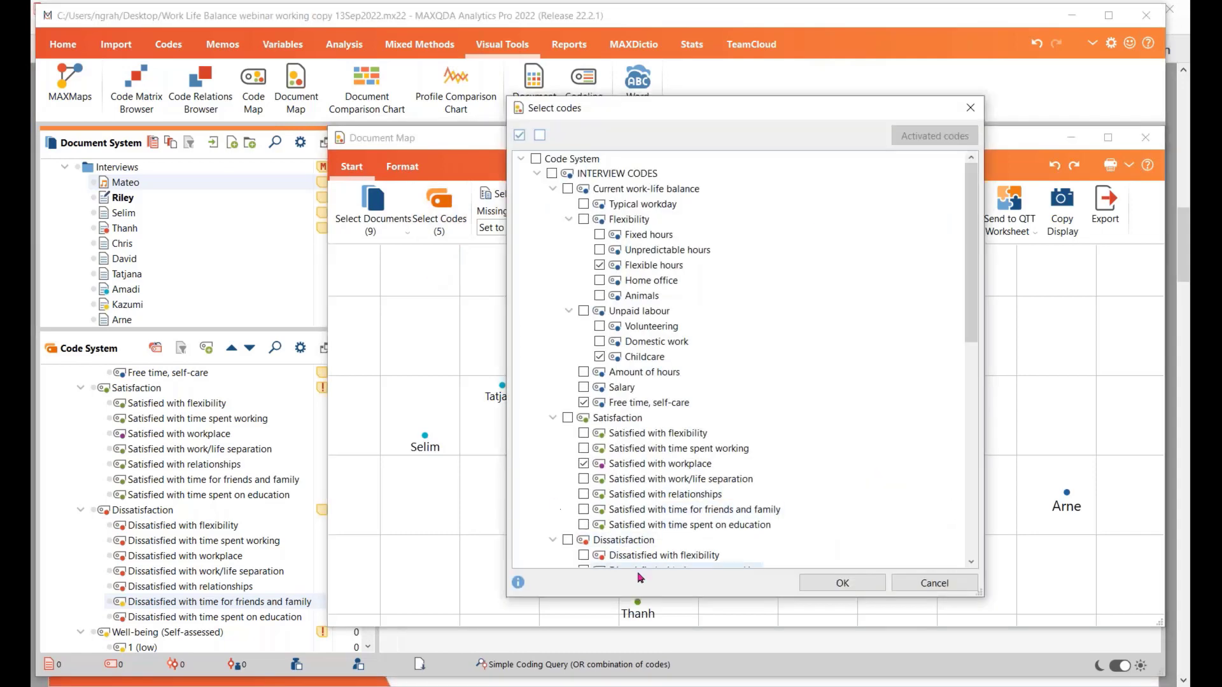
{"action": "left_click", "coordinate": [584, 464]}
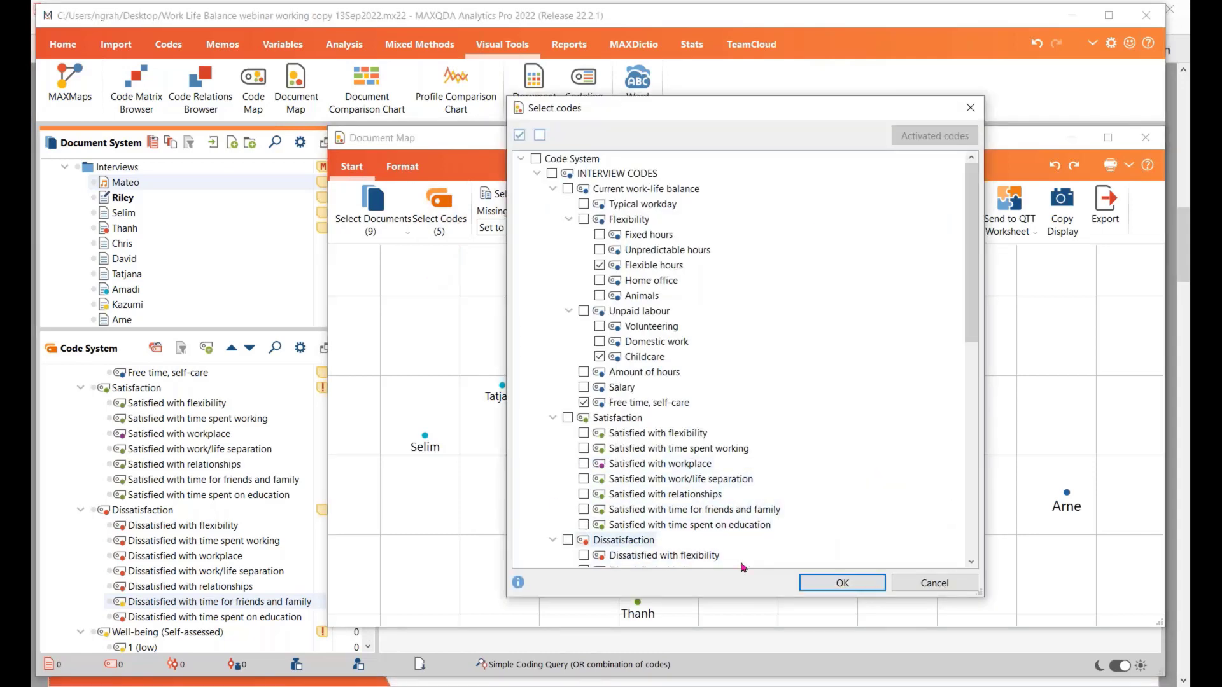
{"action": "left_click", "coordinate": [828, 585]}
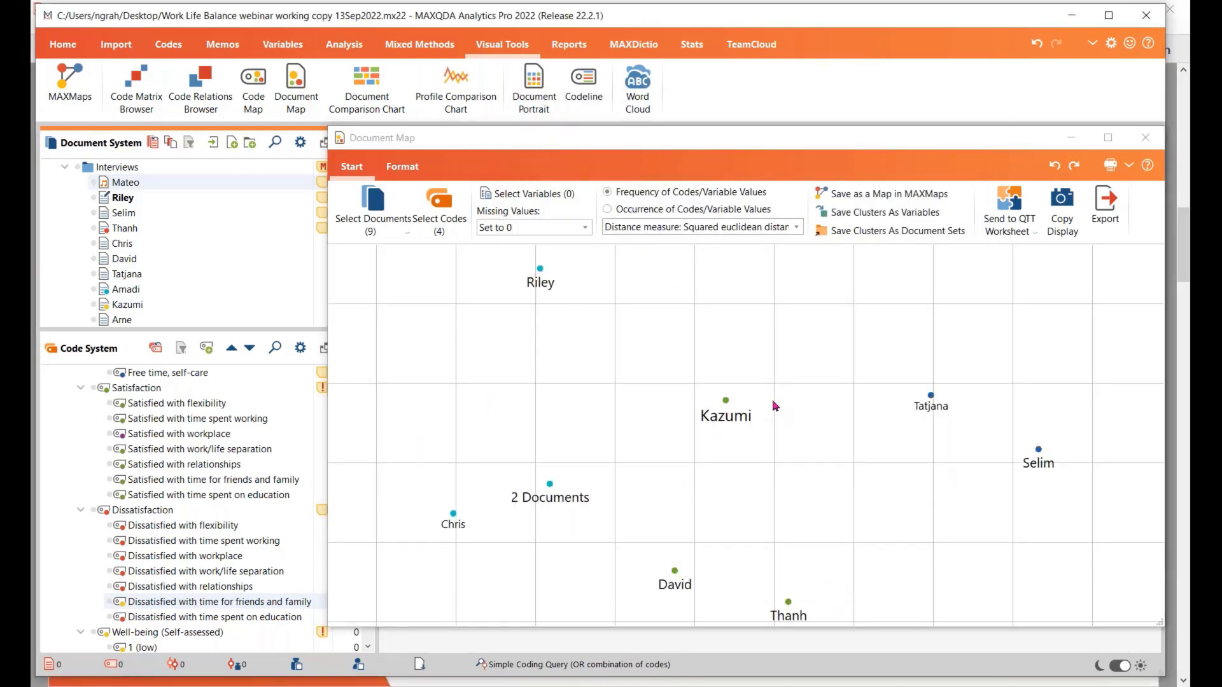
Move the Document Map for a clear view and examine the code frequencies behind the individual and grouped document points
{"action": "left_click_drag", "start_coordinate": [681, 139], "coordinate": [576, 69]}
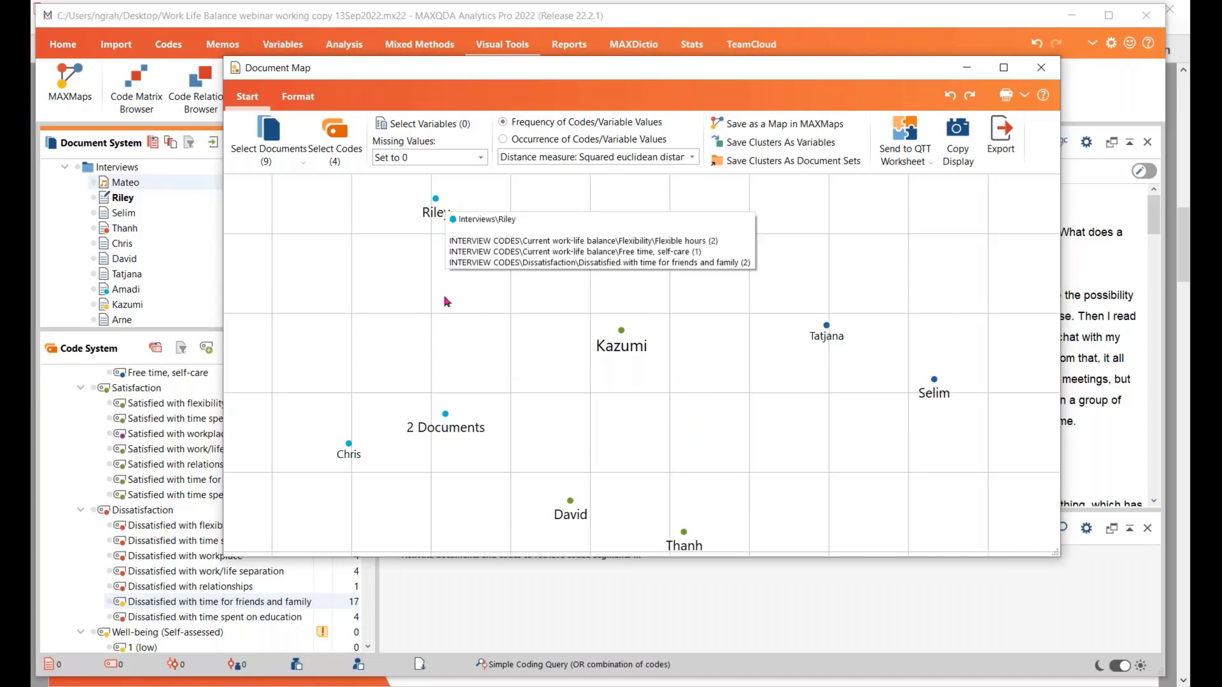
{"action": "mouse_move", "coordinate": [439, 421]}
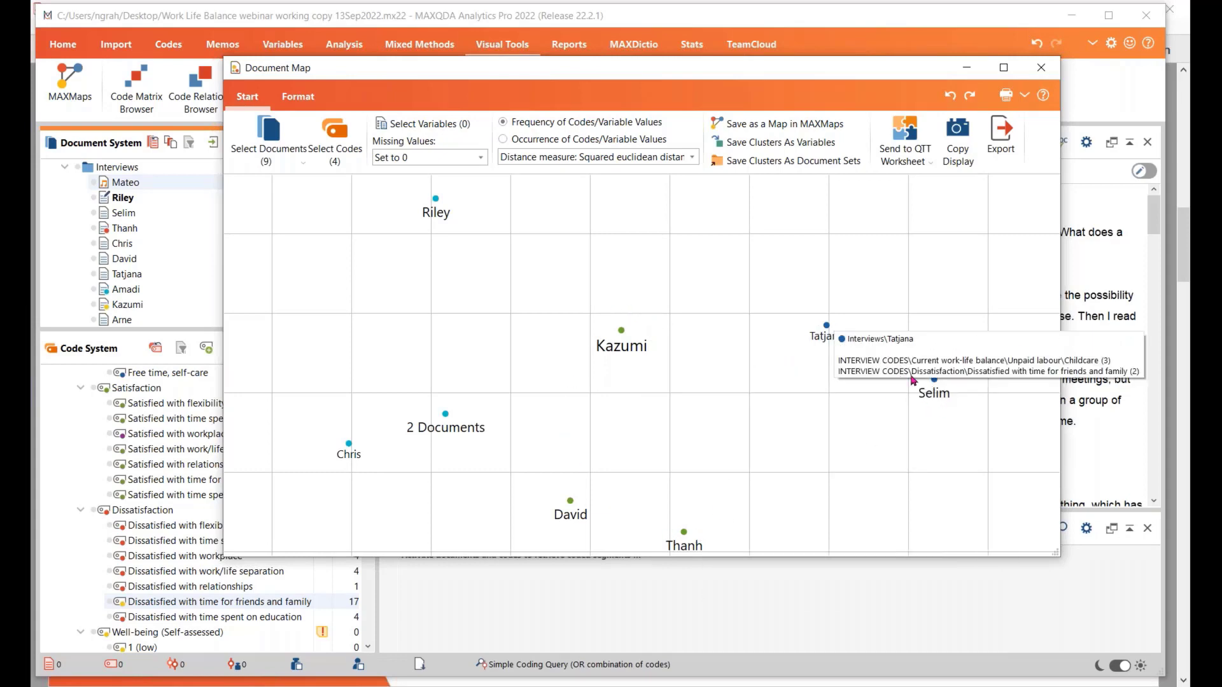
{"action": "mouse_move", "coordinate": [940, 396]}
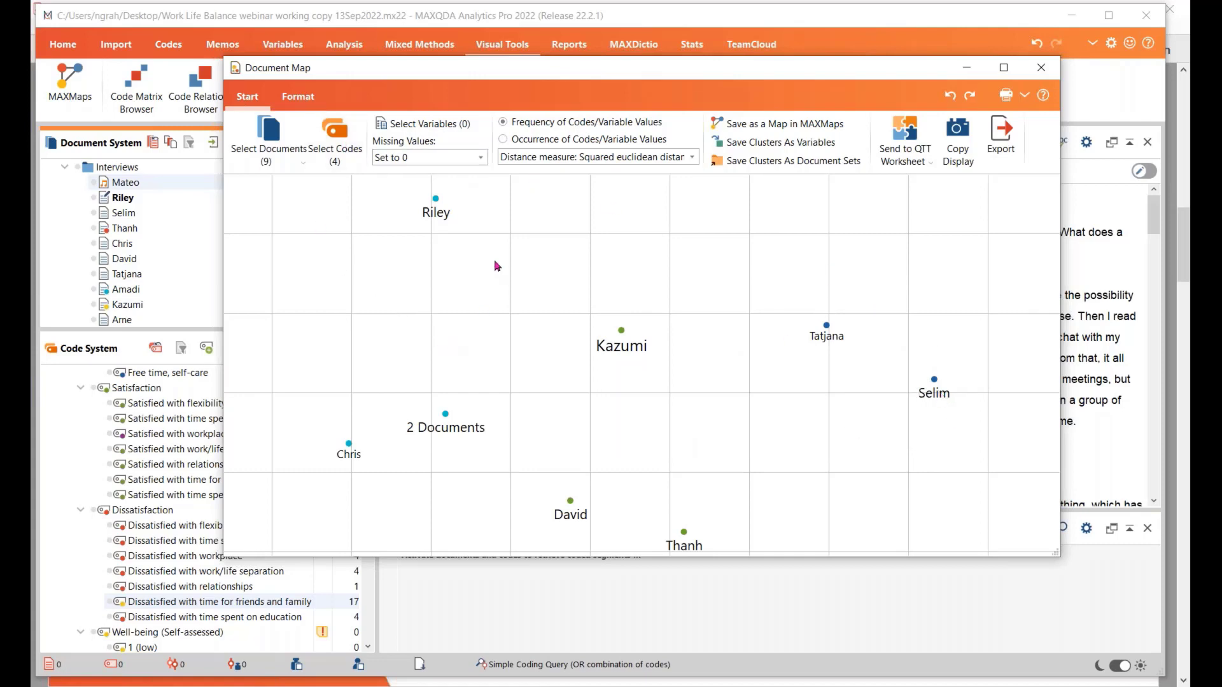
Compare the map using code occurrence and using Block distance, returning to code frequency with Squared euclidean distance
{"action": "mouse_move", "coordinate": [456, 430]}
{"action": "mouse_move", "coordinate": [569, 500]}
{"action": "mouse_move", "coordinate": [951, 385]}
{"action": "left_click", "coordinate": [504, 140]}
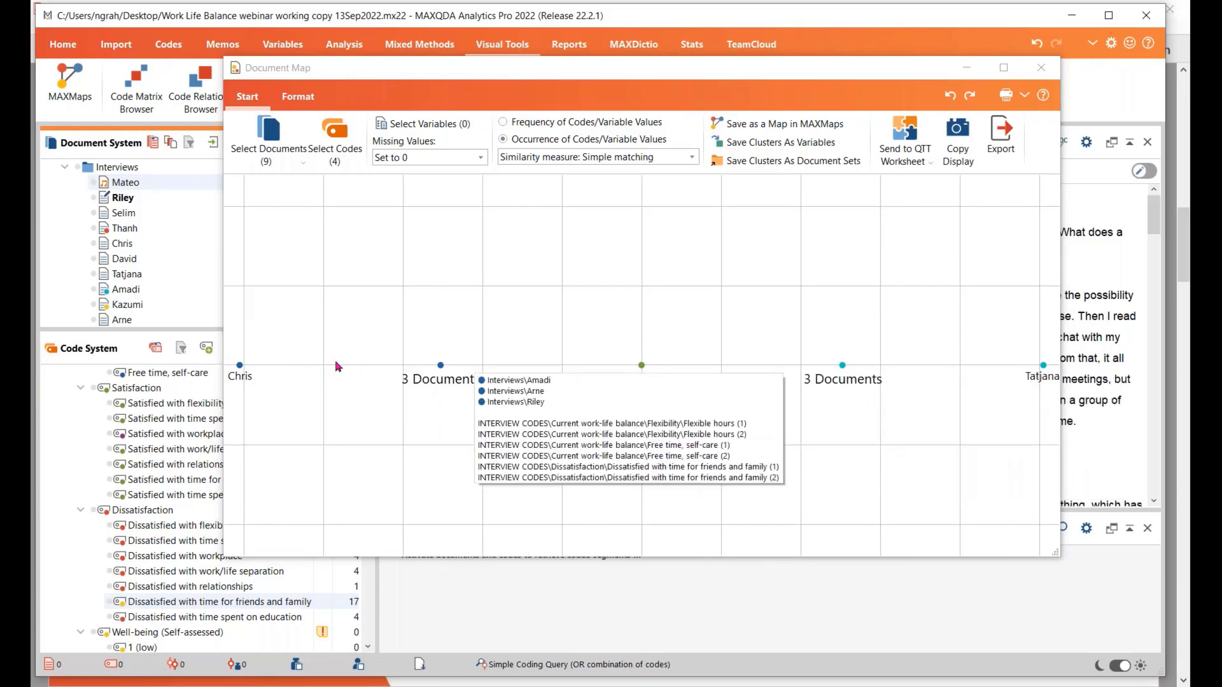
{"action": "left_click", "coordinate": [503, 122]}
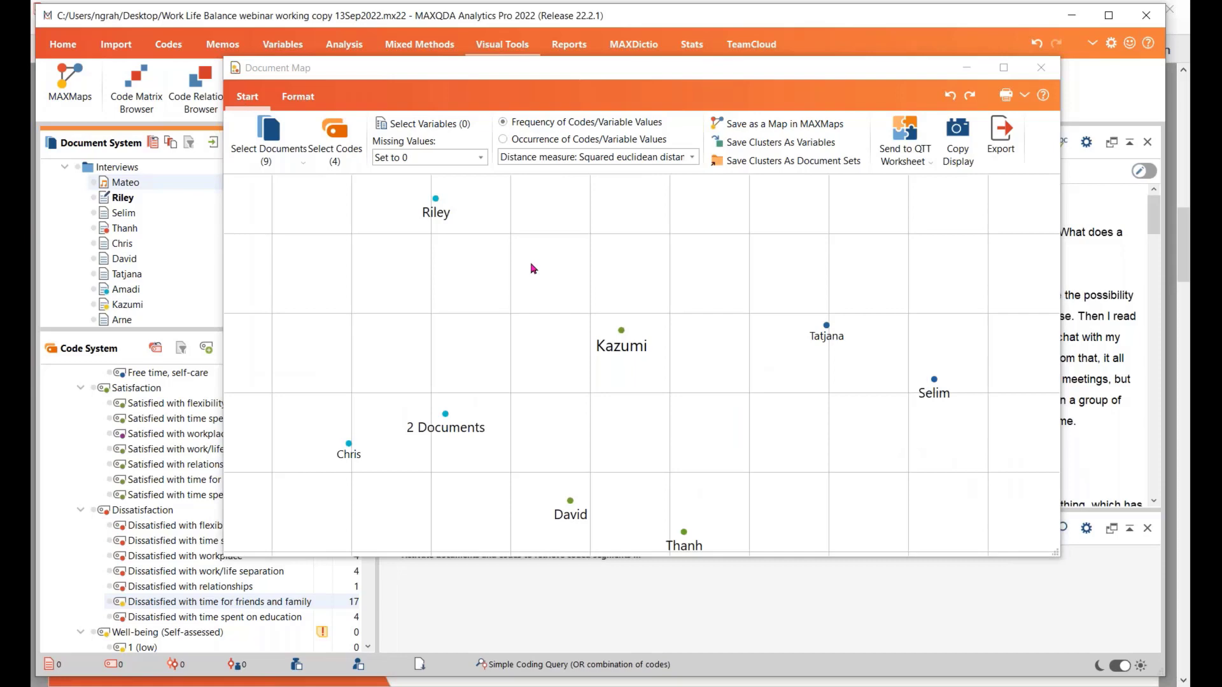
{"action": "left_click", "coordinate": [692, 158]}
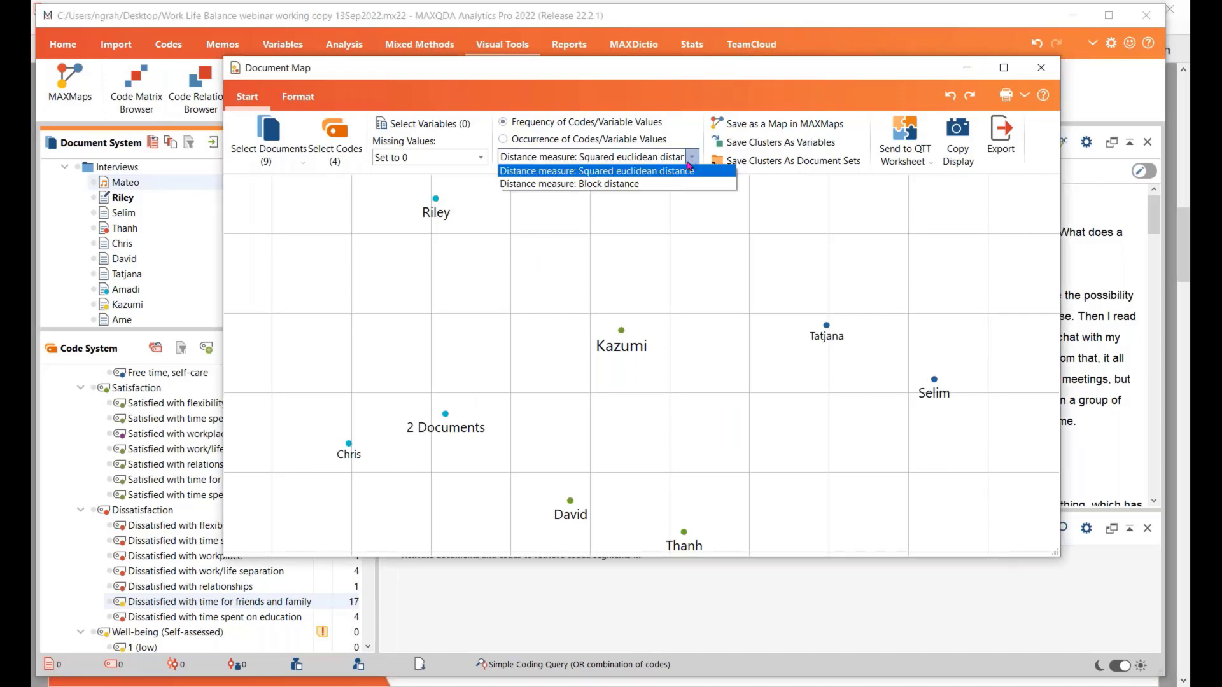
{"action": "left_click", "coordinate": [643, 184]}
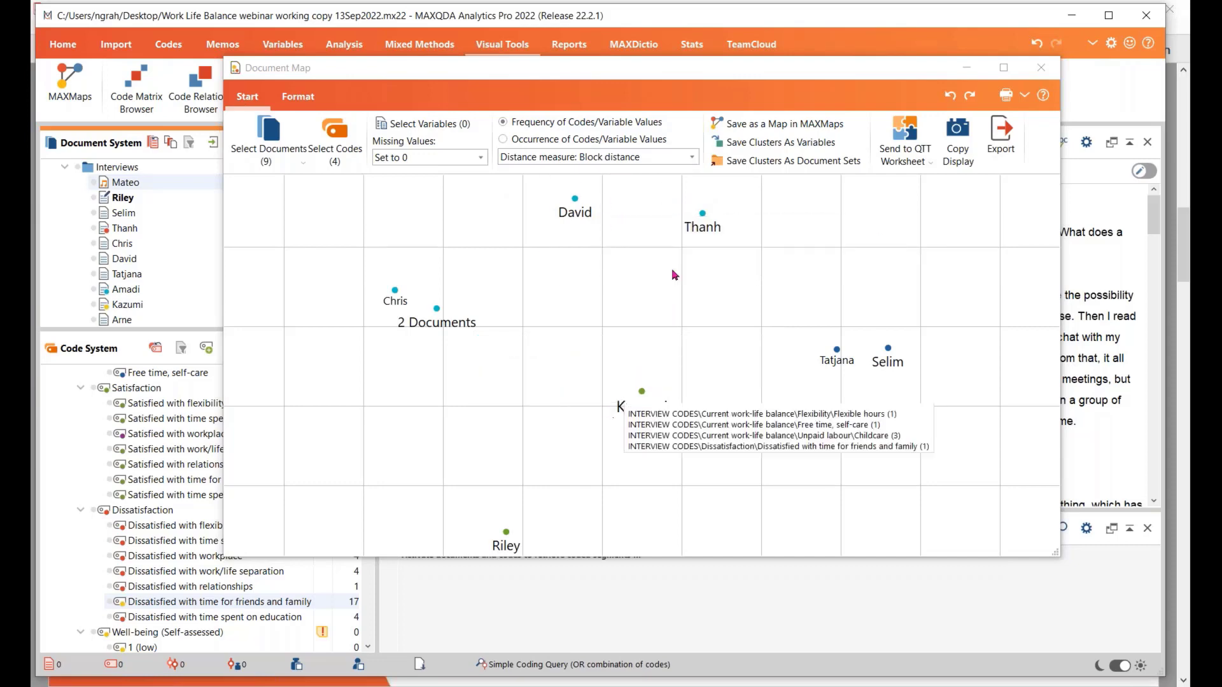
{"action": "left_click", "coordinate": [692, 159]}
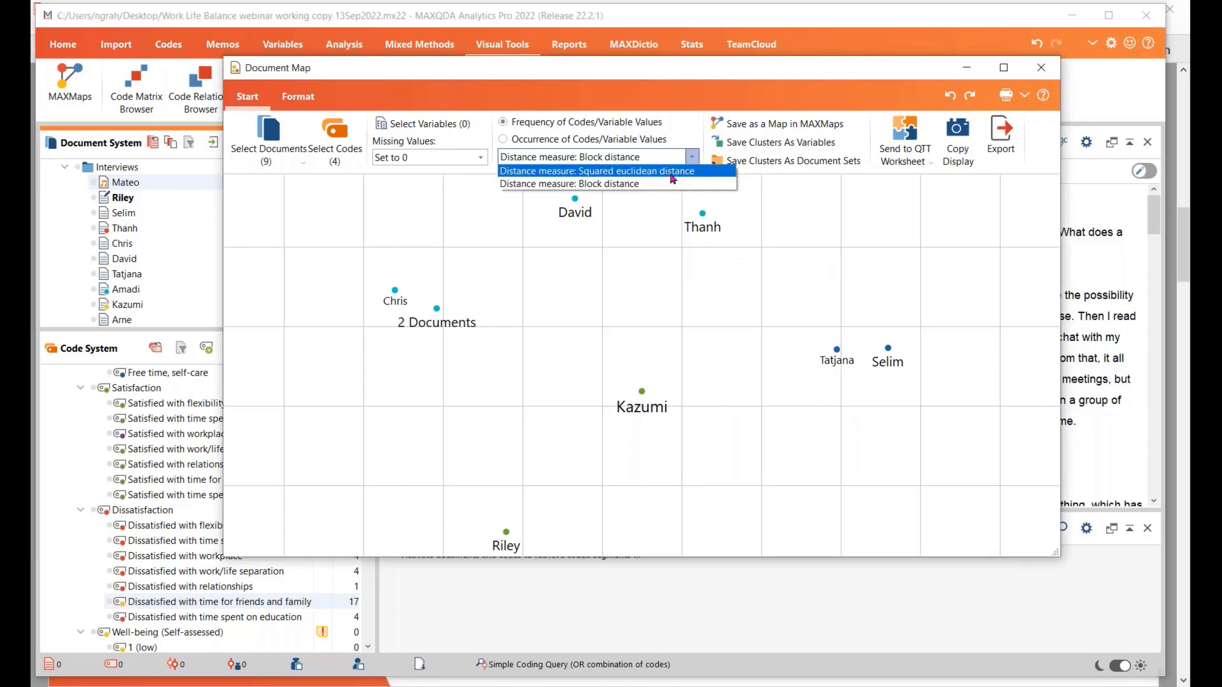
{"action": "left_click", "coordinate": [672, 171]}
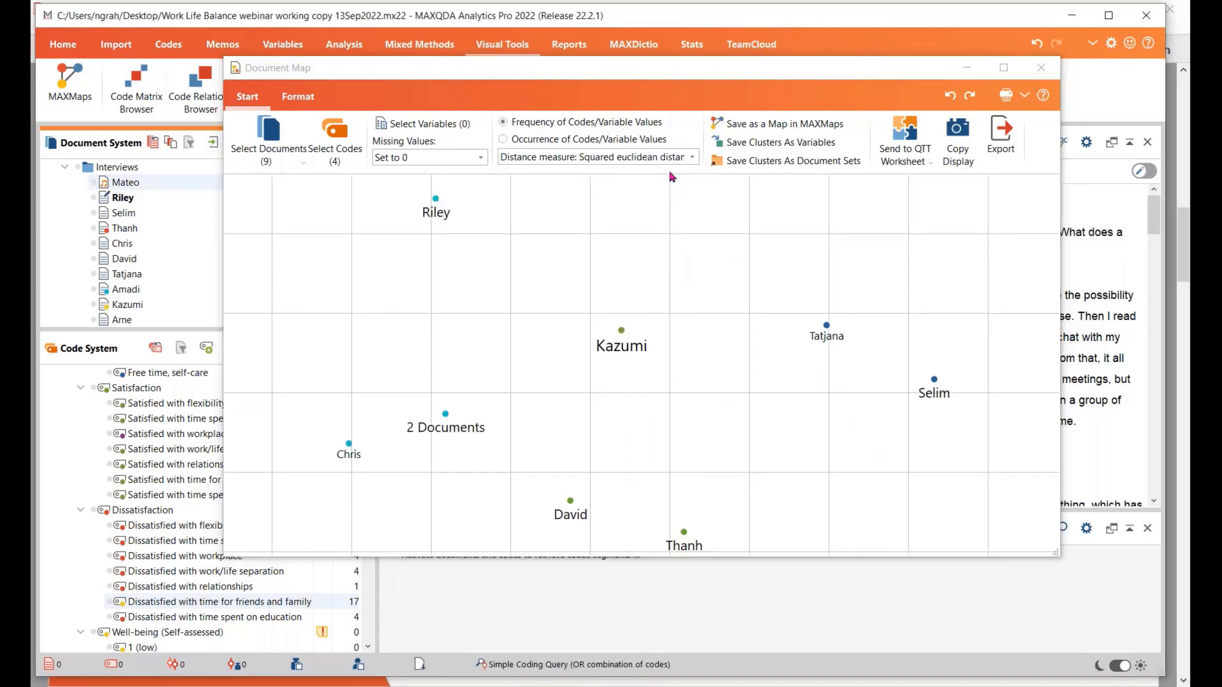
Compare the Document Map based on code occurrence using the Simple matching, Kuckartz & Rädiker zeta and Jaccard similarity measures
{"action": "left_click", "coordinate": [504, 139]}
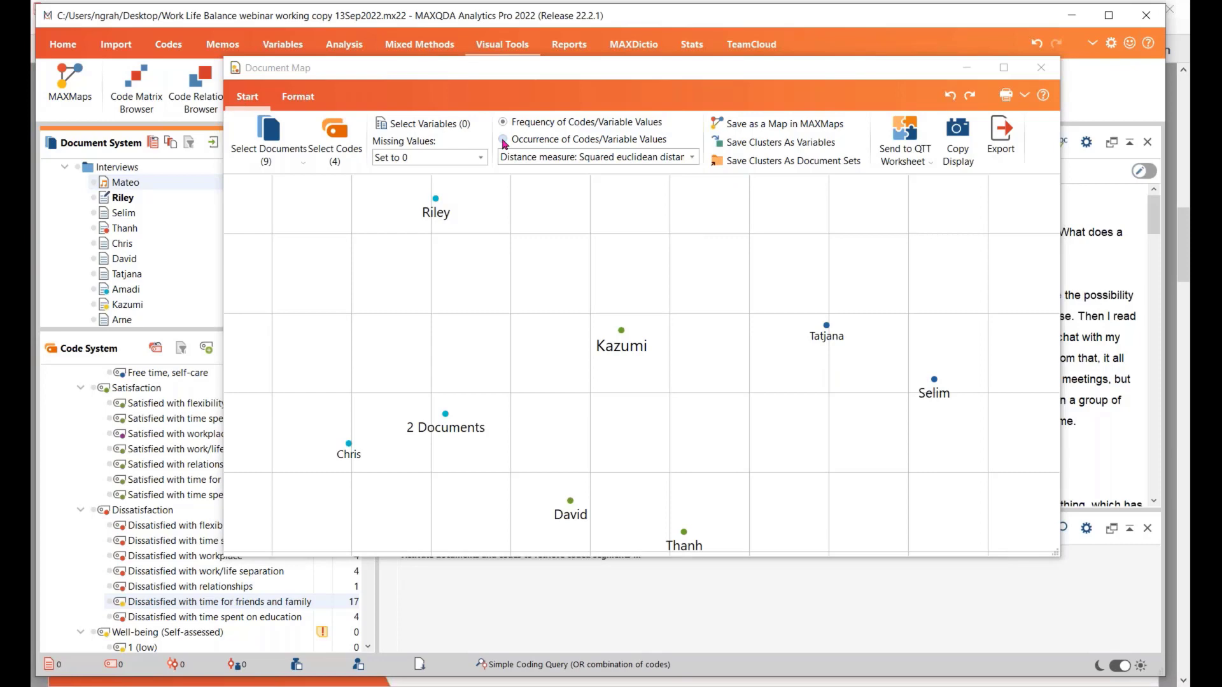
{"action": "left_click", "coordinate": [692, 158]}
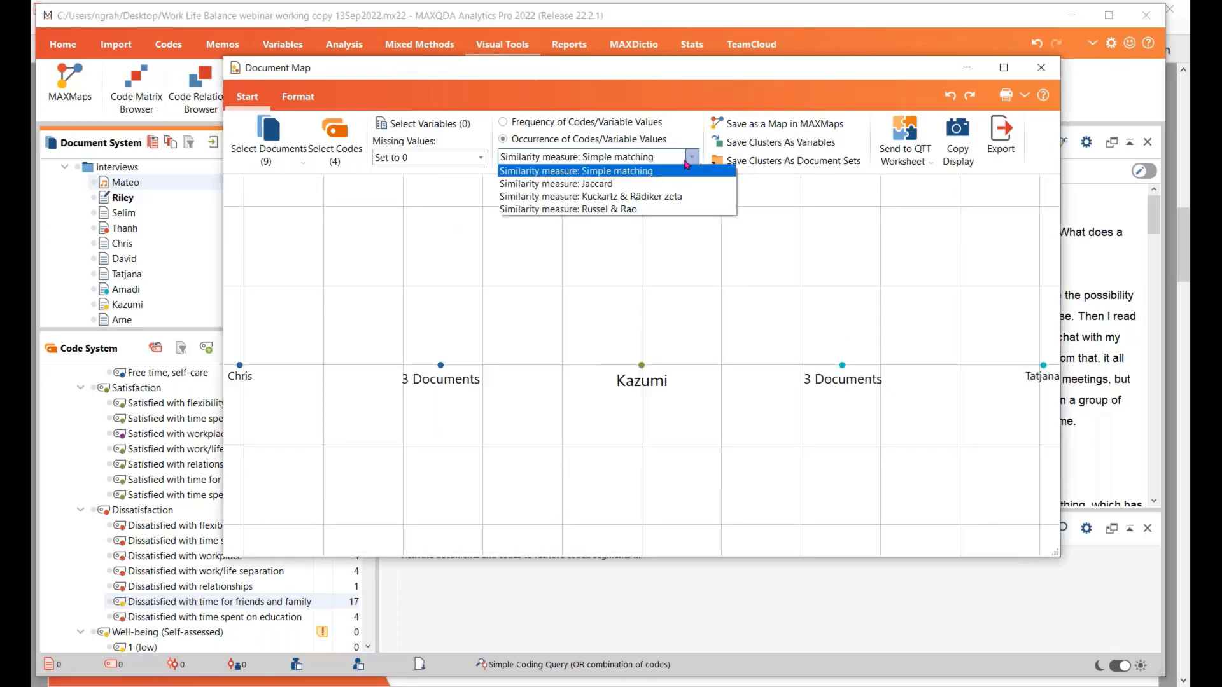
{"action": "left_click", "coordinate": [662, 196]}
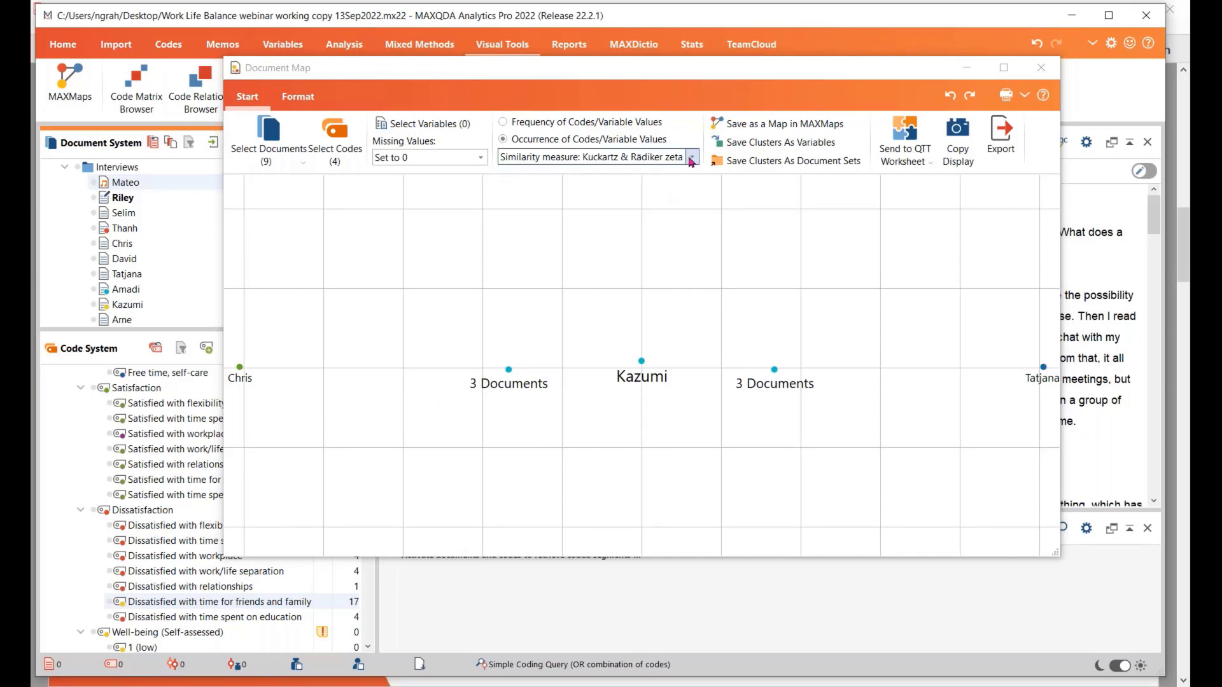
{"action": "left_click", "coordinate": [692, 158]}
{"action": "left_click", "coordinate": [662, 184]}
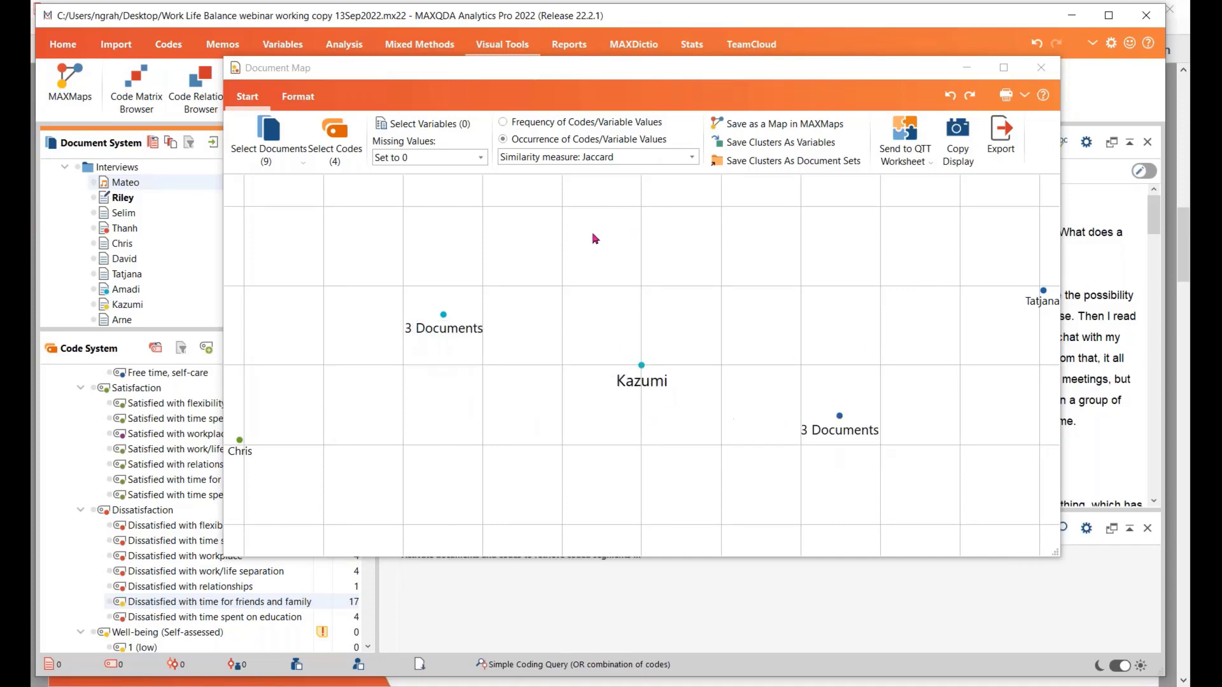
{"action": "left_click", "coordinate": [692, 159]}
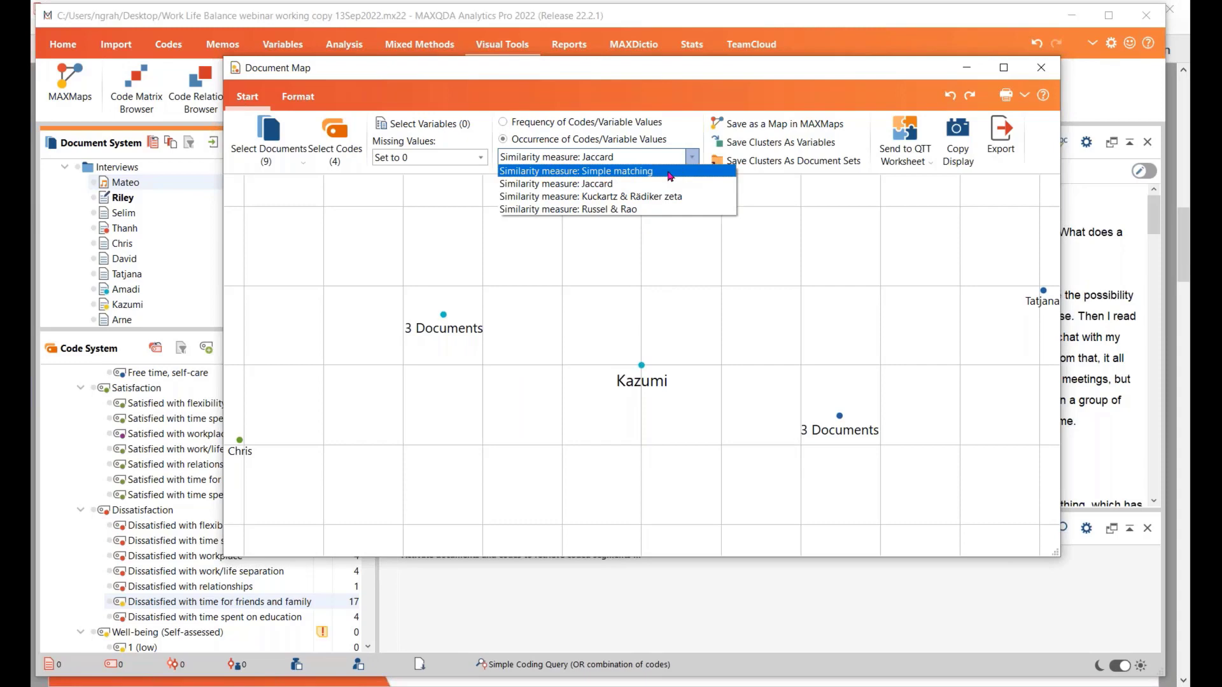
{"action": "left_click", "coordinate": [670, 174]}
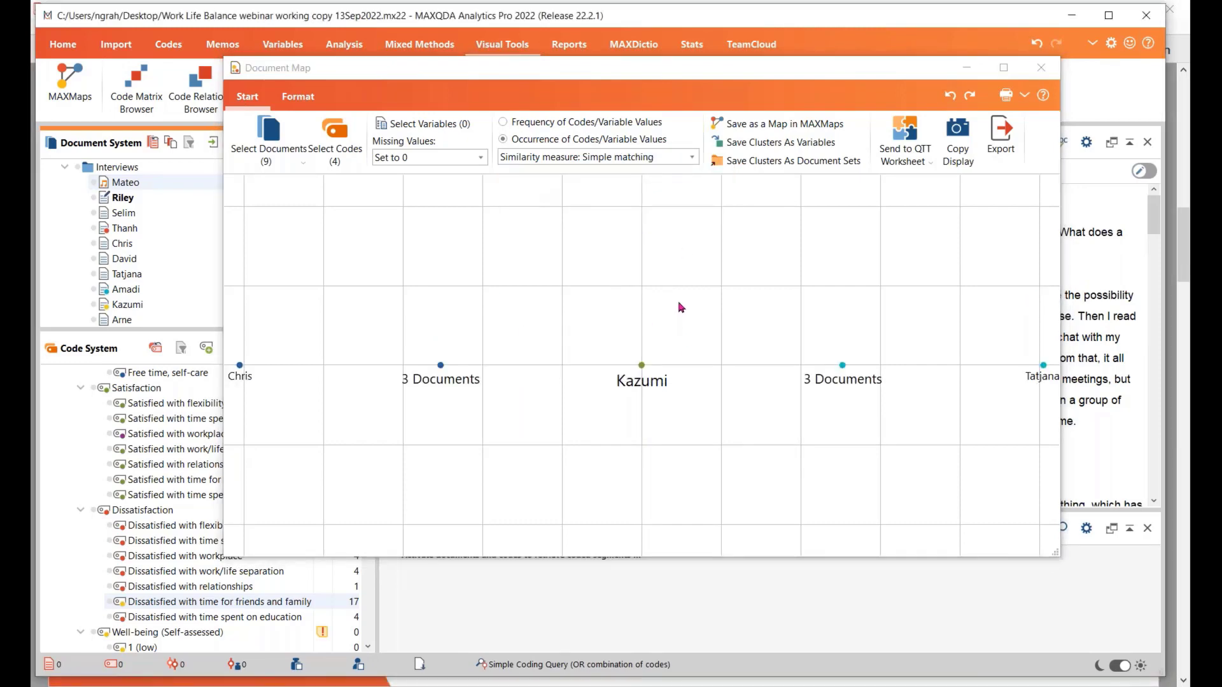
Base the Document Map on Frequency of Codes/Variable Values with Squared euclidean distance as the distance measure
{"action": "left_click", "coordinate": [298, 96]}
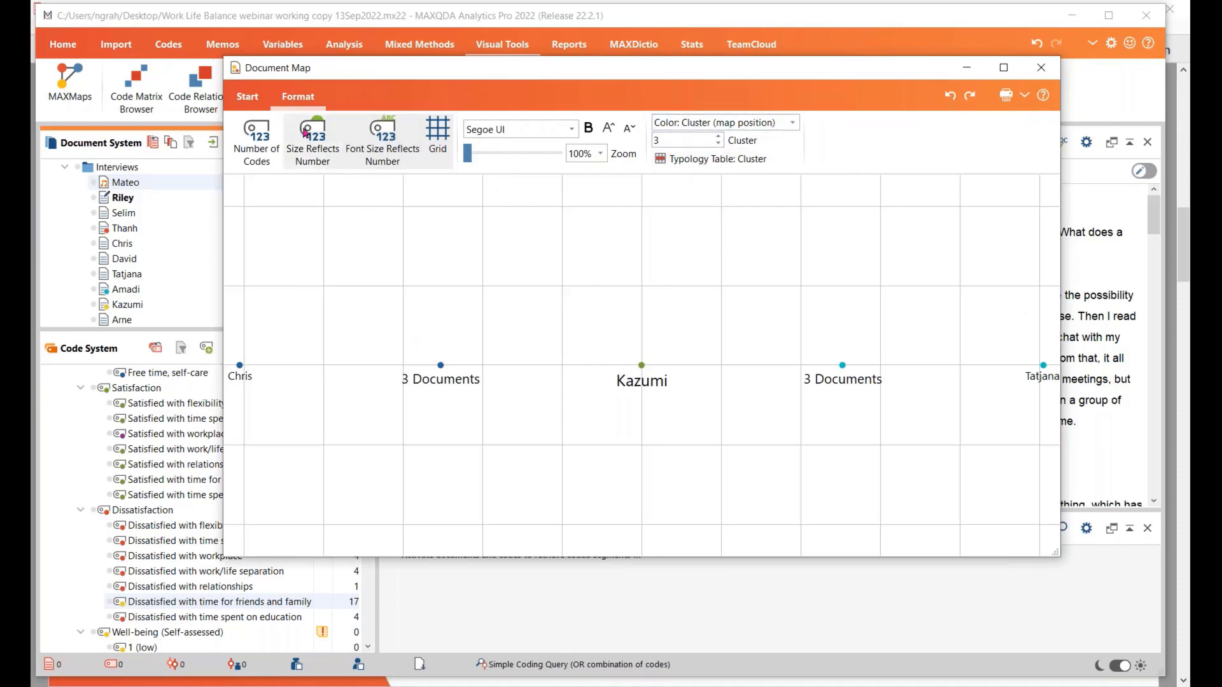
{"action": "left_click", "coordinate": [251, 99]}
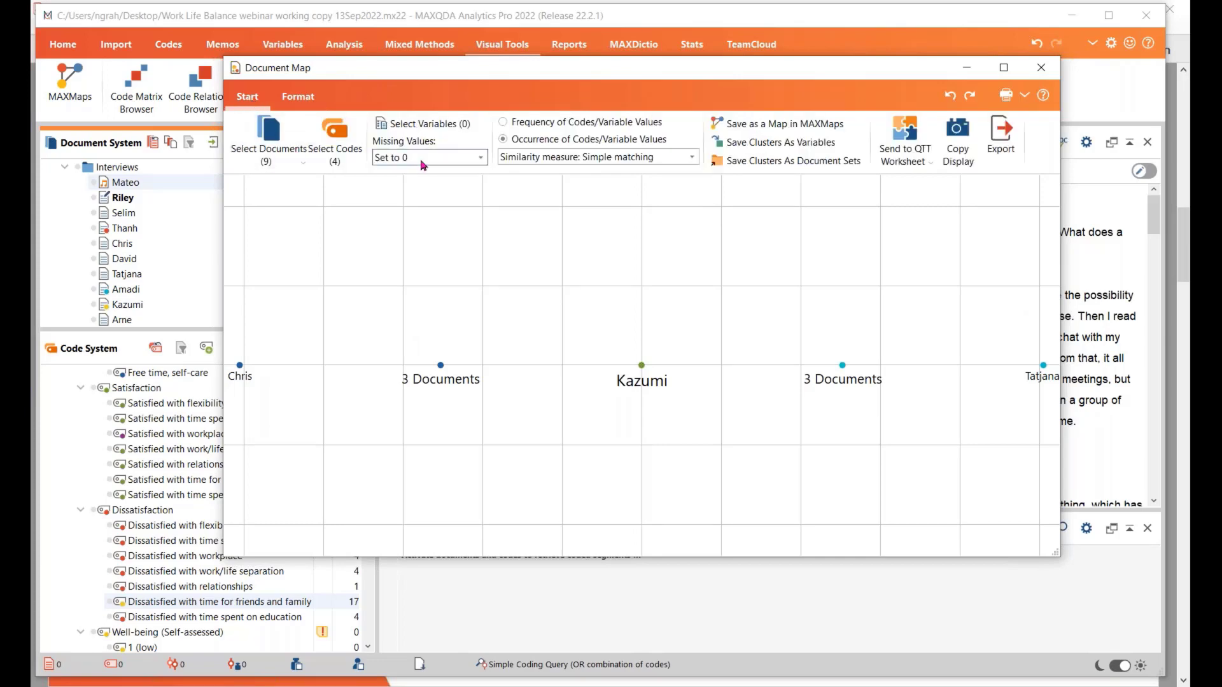
{"action": "left_click", "coordinate": [503, 123]}
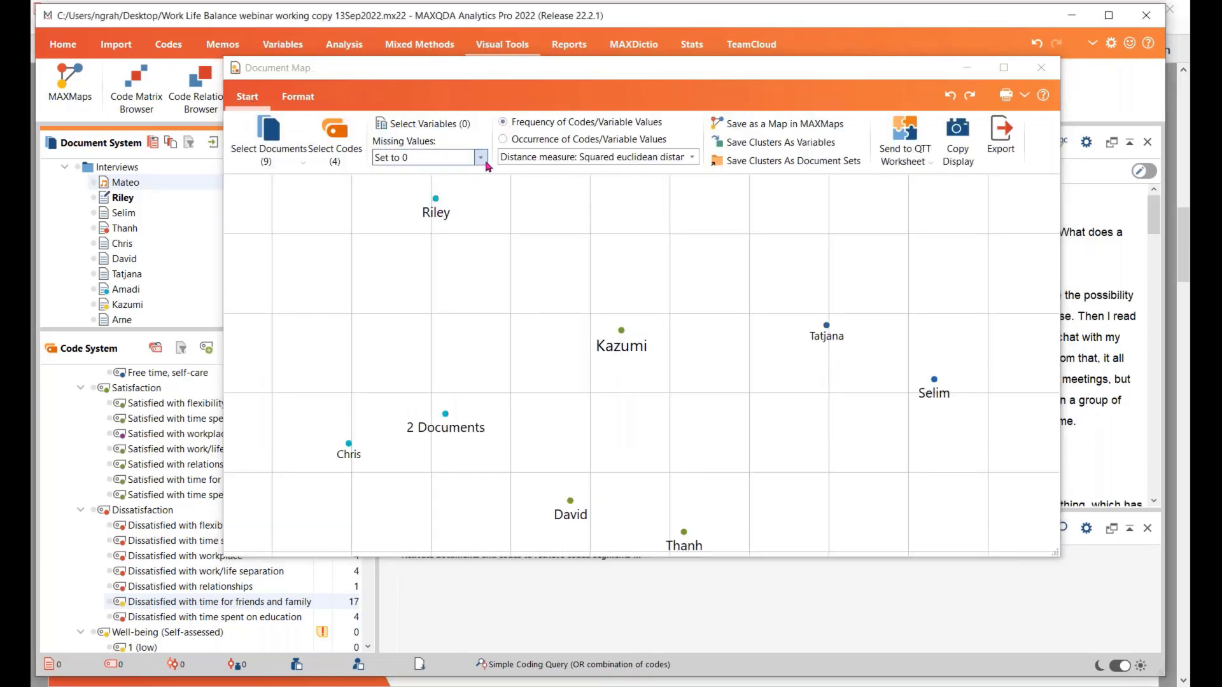
{"action": "left_click", "coordinate": [692, 158]}
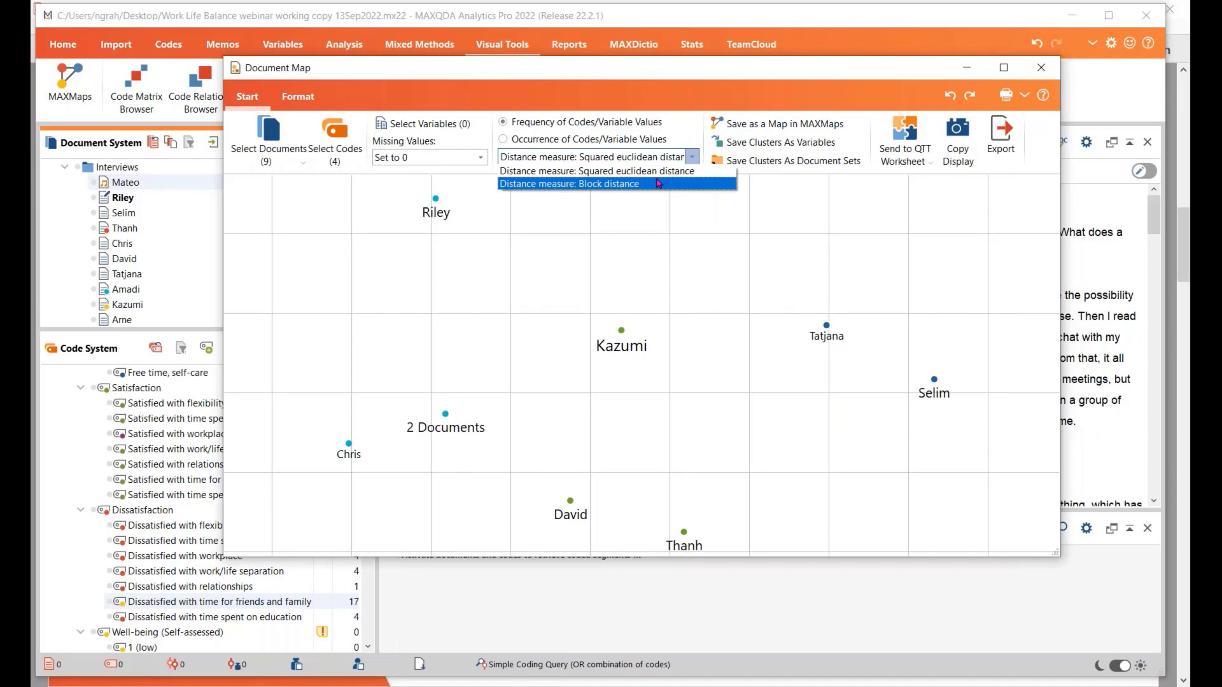
{"action": "left_click", "coordinate": [661, 170]}
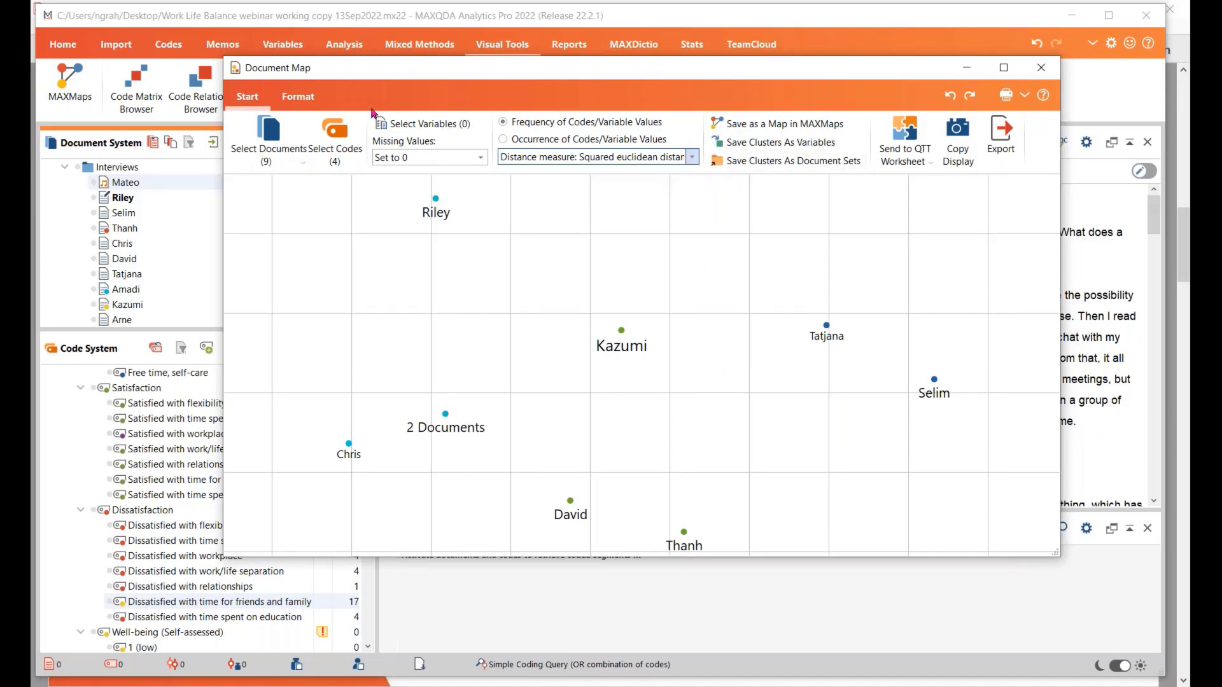
Set the Document Map to 4 clusters and inspect the code frequencies behind the uppermost document point and the grouped documents
{"action": "left_click", "coordinate": [298, 96]}
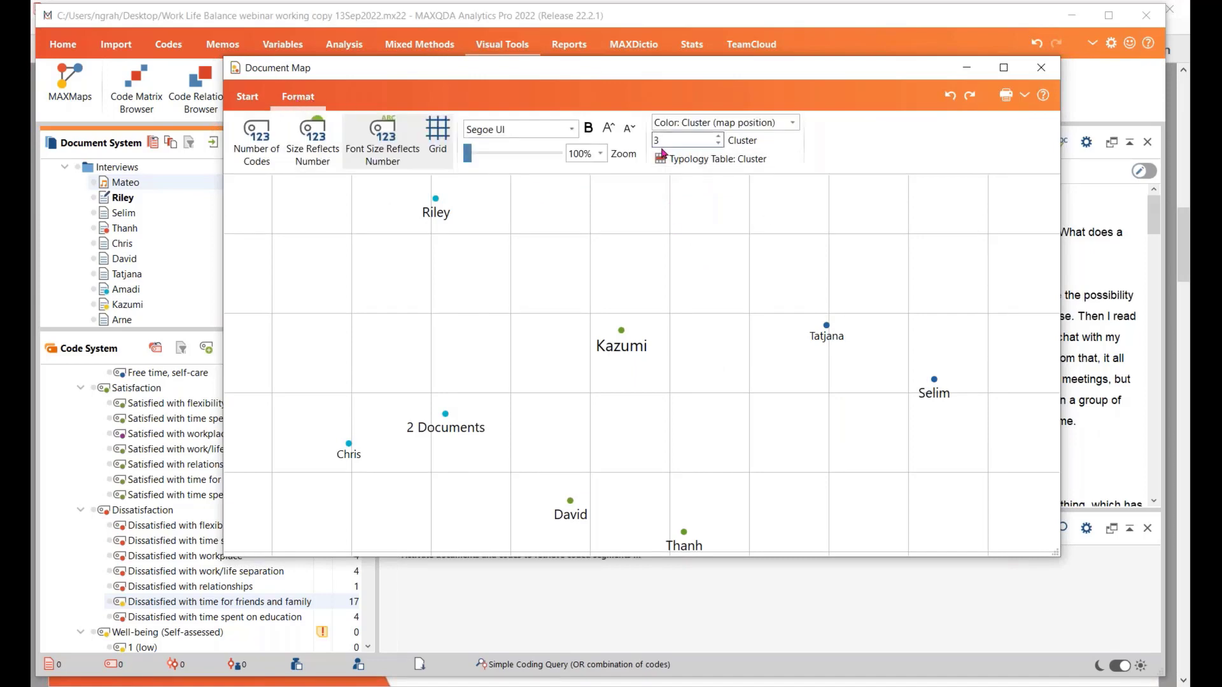
{"action": "left_click", "coordinate": [718, 136]}
{"action": "mouse_move", "coordinate": [436, 212]}
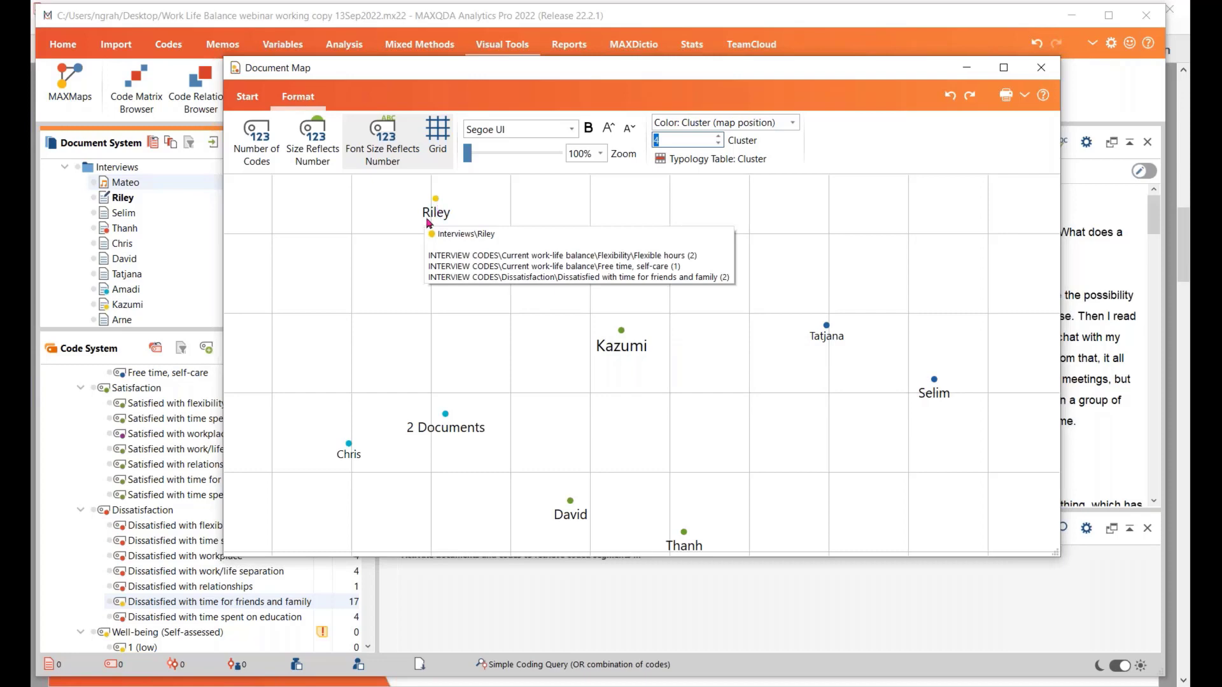
{"action": "mouse_move", "coordinate": [452, 419]}
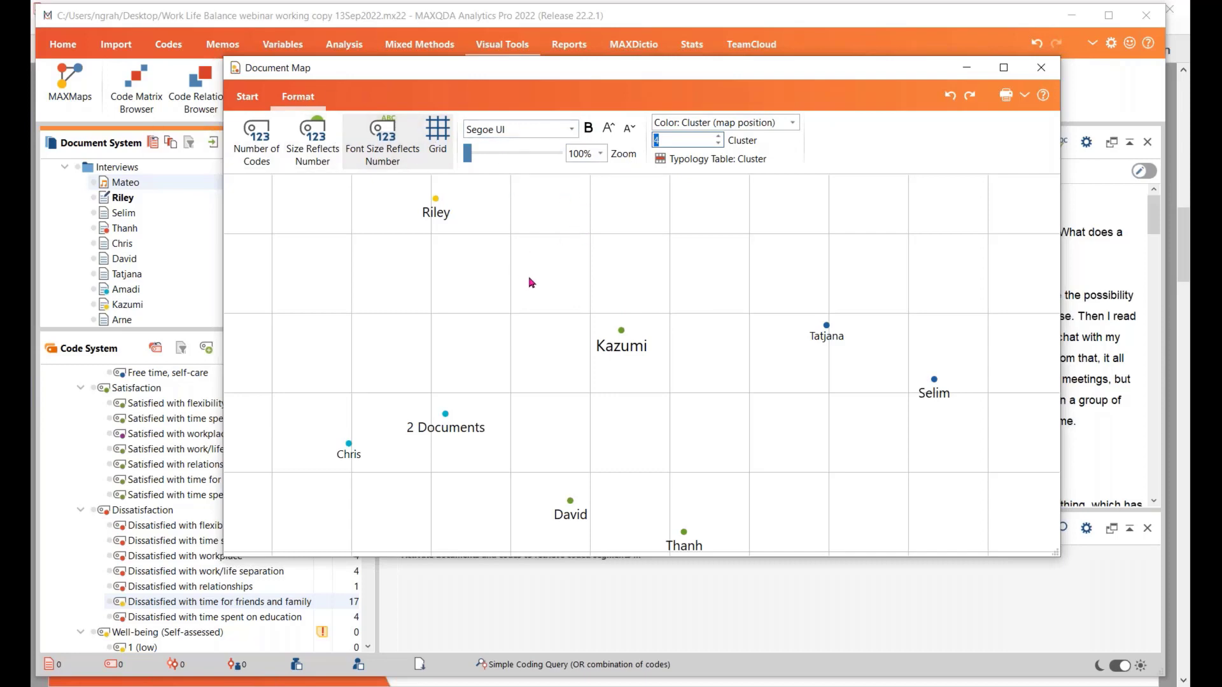
Show the number of codes beside the document labels in the Document Map and close the map
{"action": "left_click", "coordinate": [279, 158]}
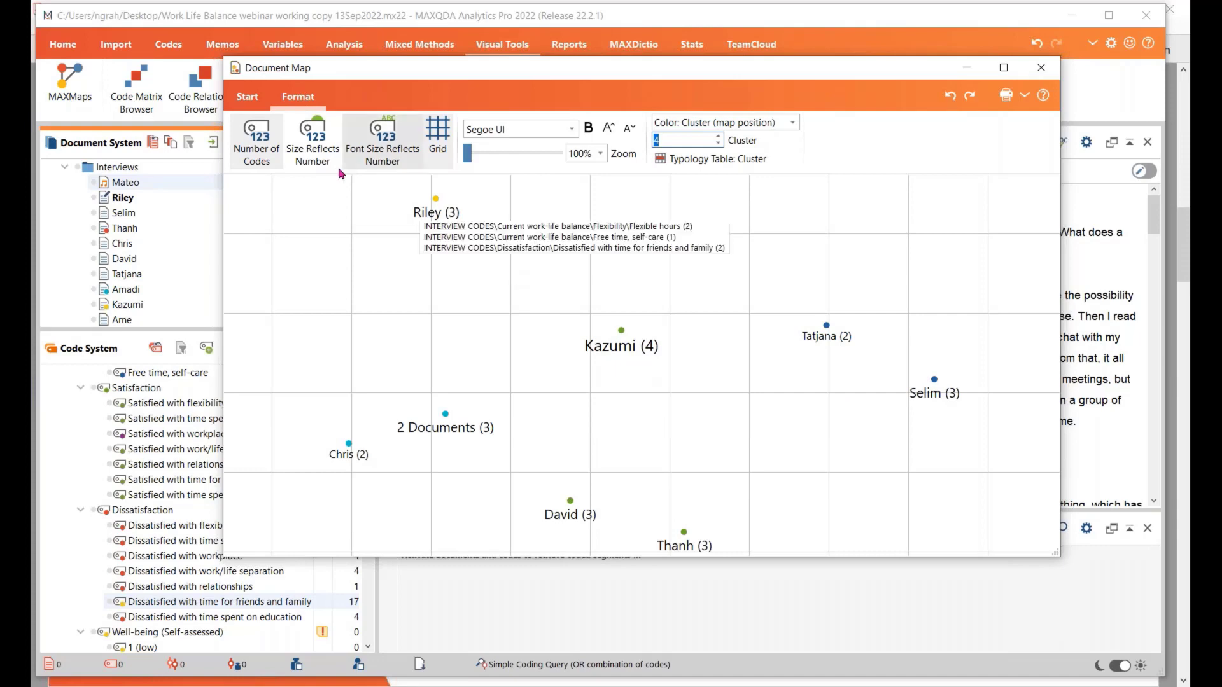
{"action": "left_click", "coordinate": [252, 100]}
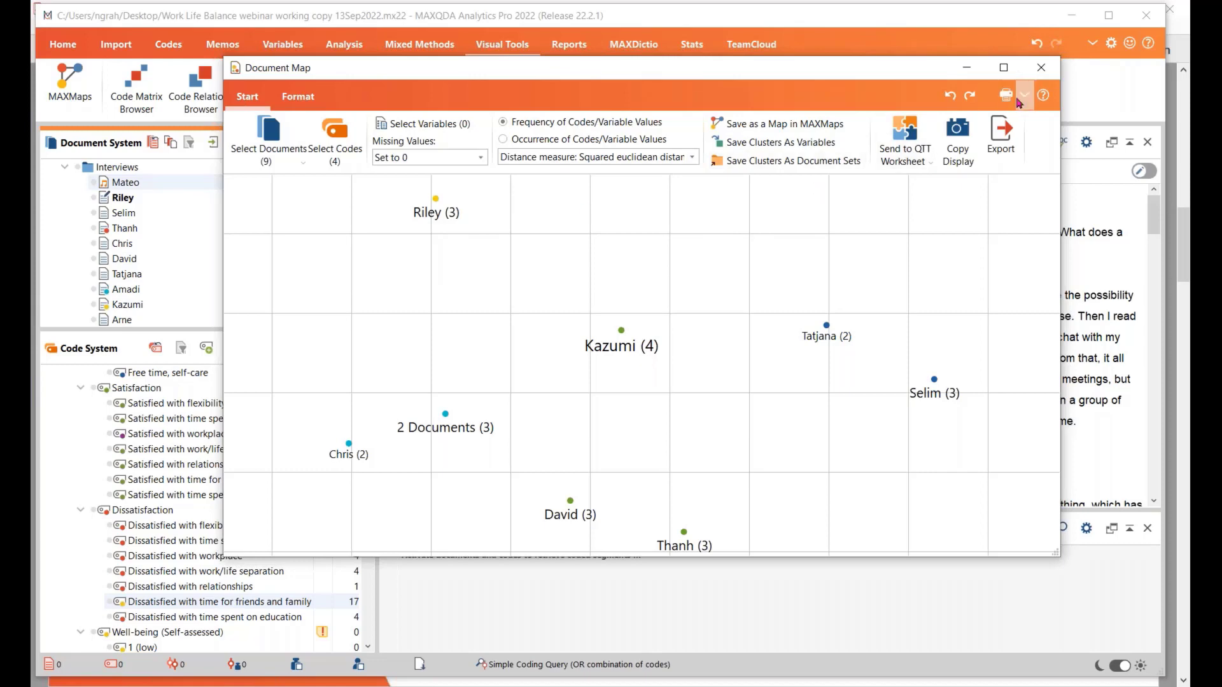
{"action": "left_click", "coordinate": [1042, 67]}
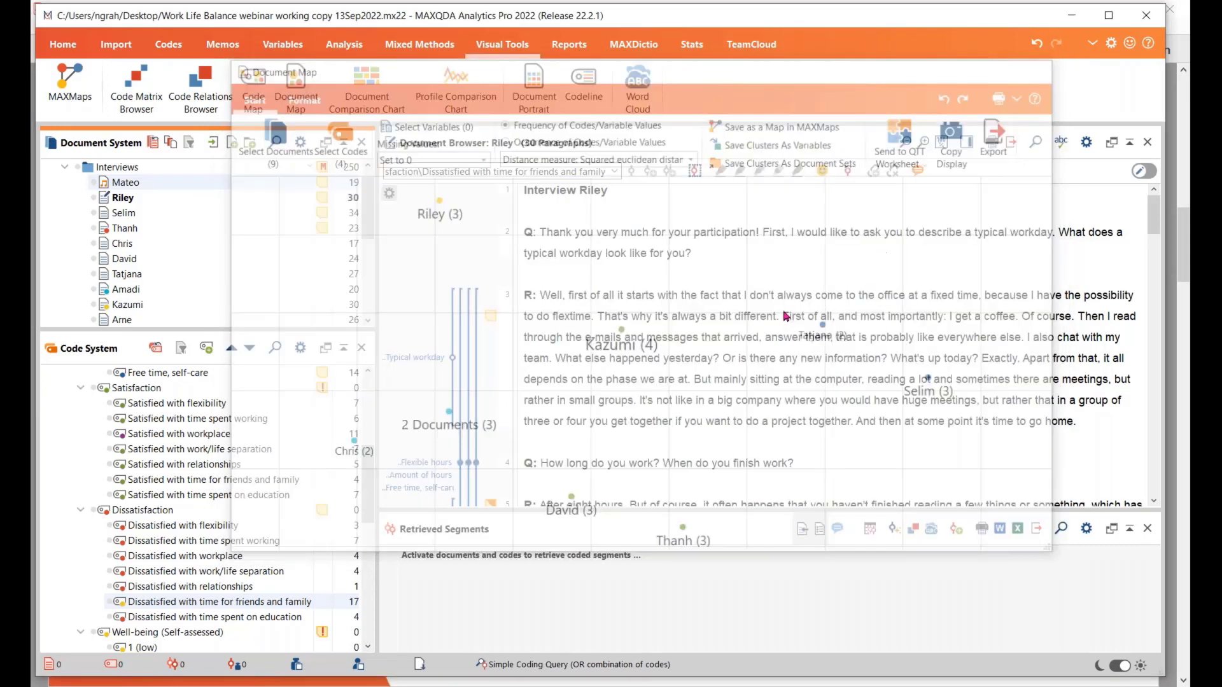
Open Similarity Analysis for Documents and examine the distance matrix and the highly similar interview pairs in the similarity matrix
{"action": "left_click", "coordinate": [414, 46]}
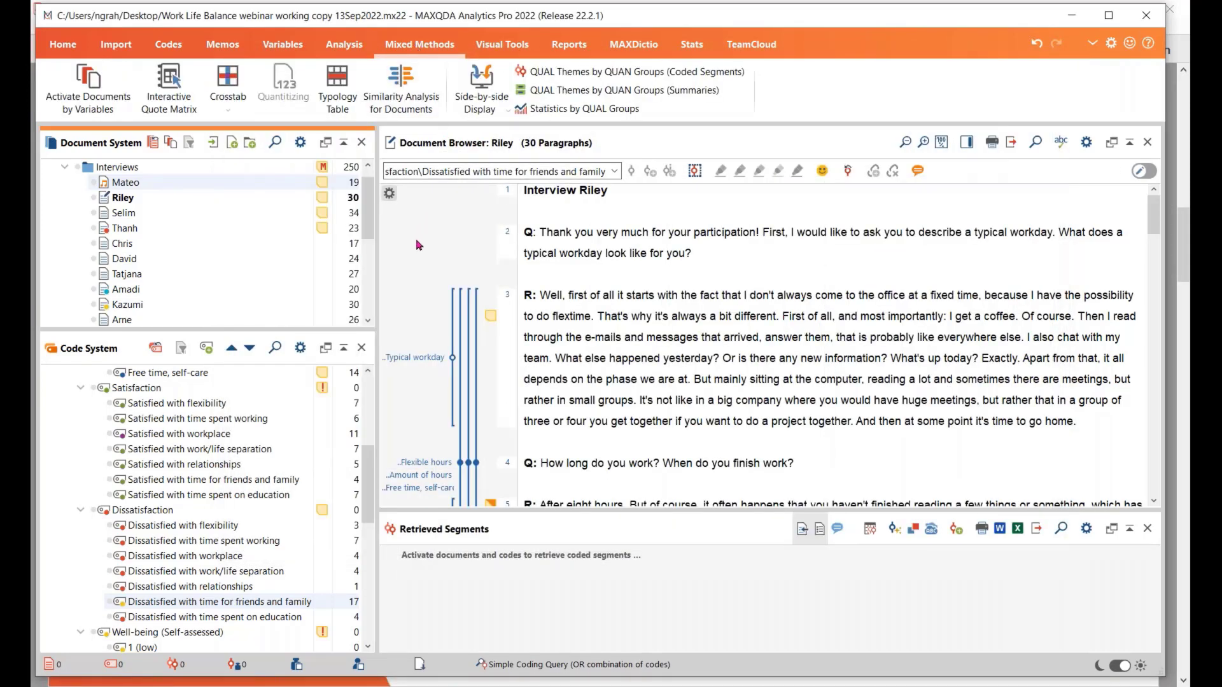
{"action": "left_click", "coordinate": [396, 79]}
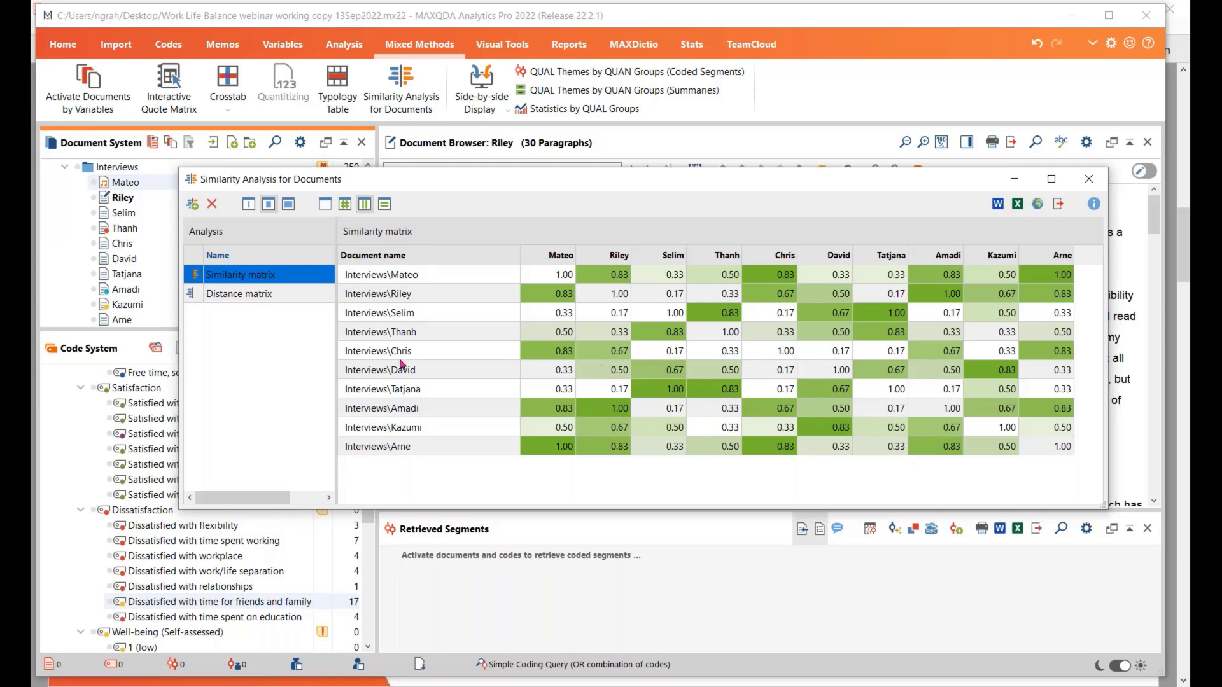
{"action": "left_click", "coordinate": [259, 296]}
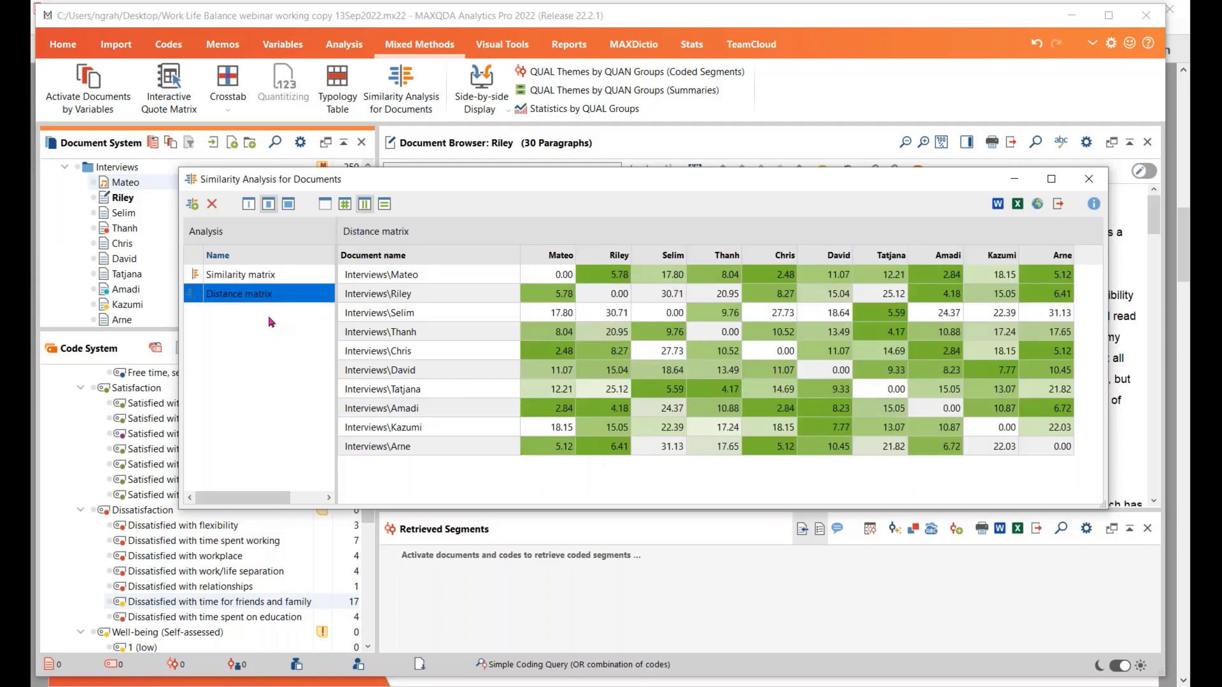
{"action": "left_click", "coordinate": [254, 280]}
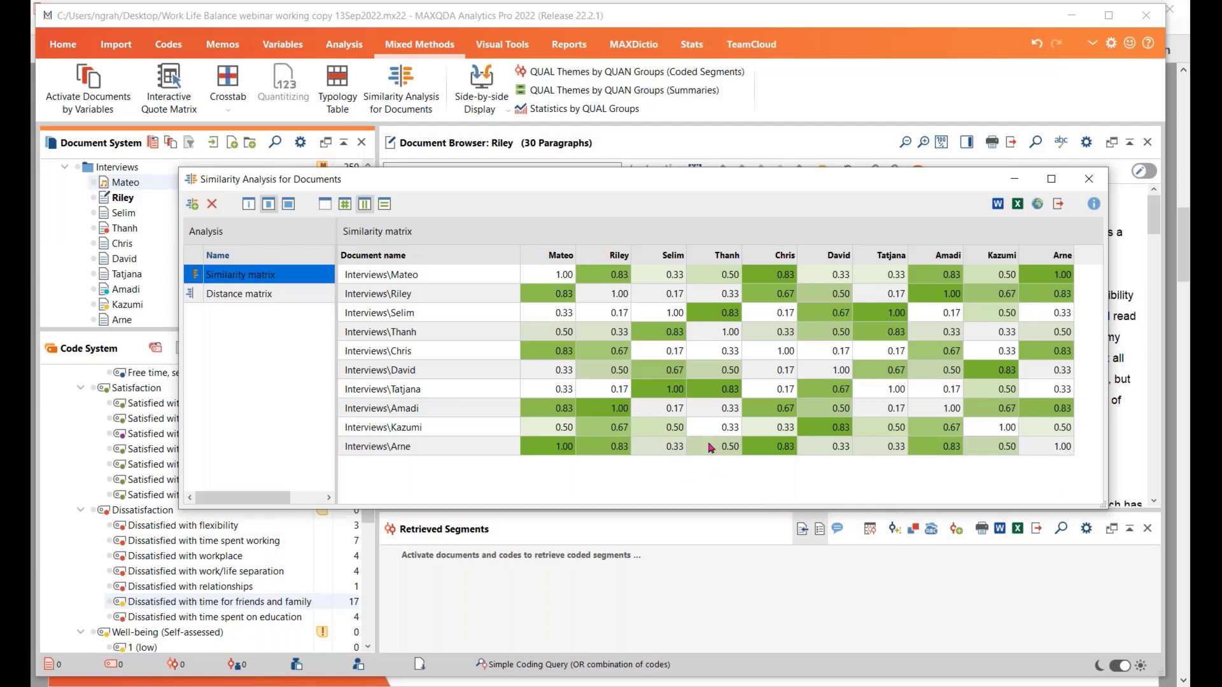
{"action": "left_click", "coordinate": [664, 393]}
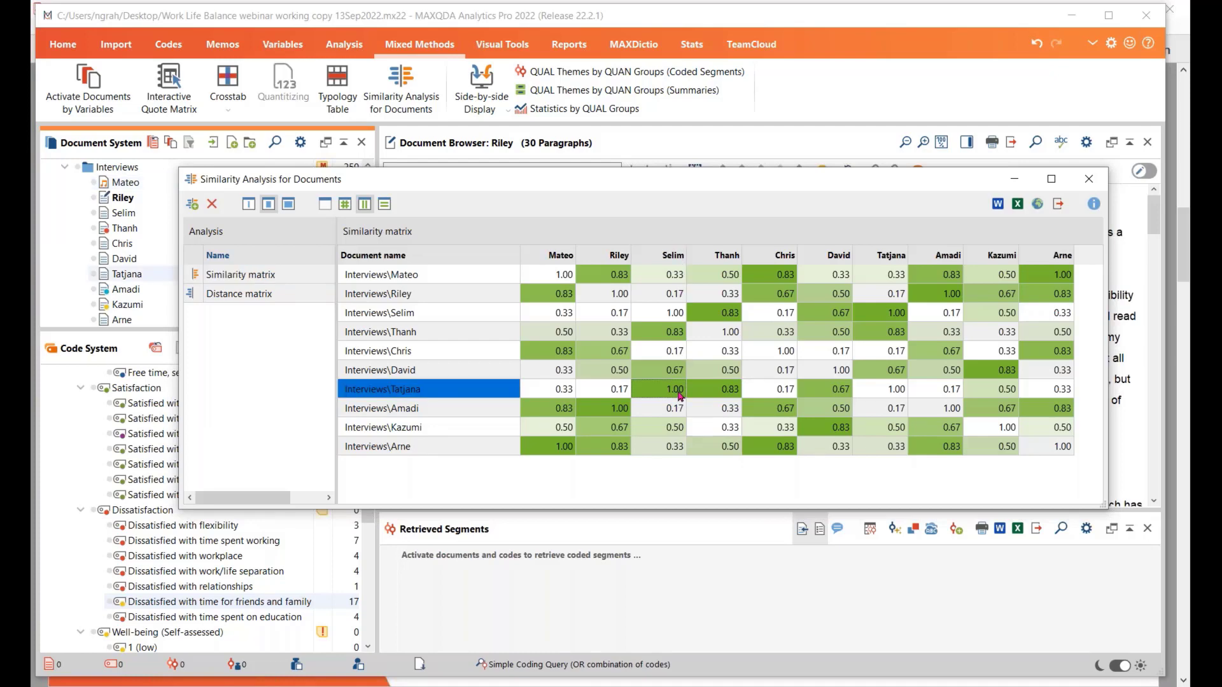
{"action": "left_click", "coordinate": [608, 413]}
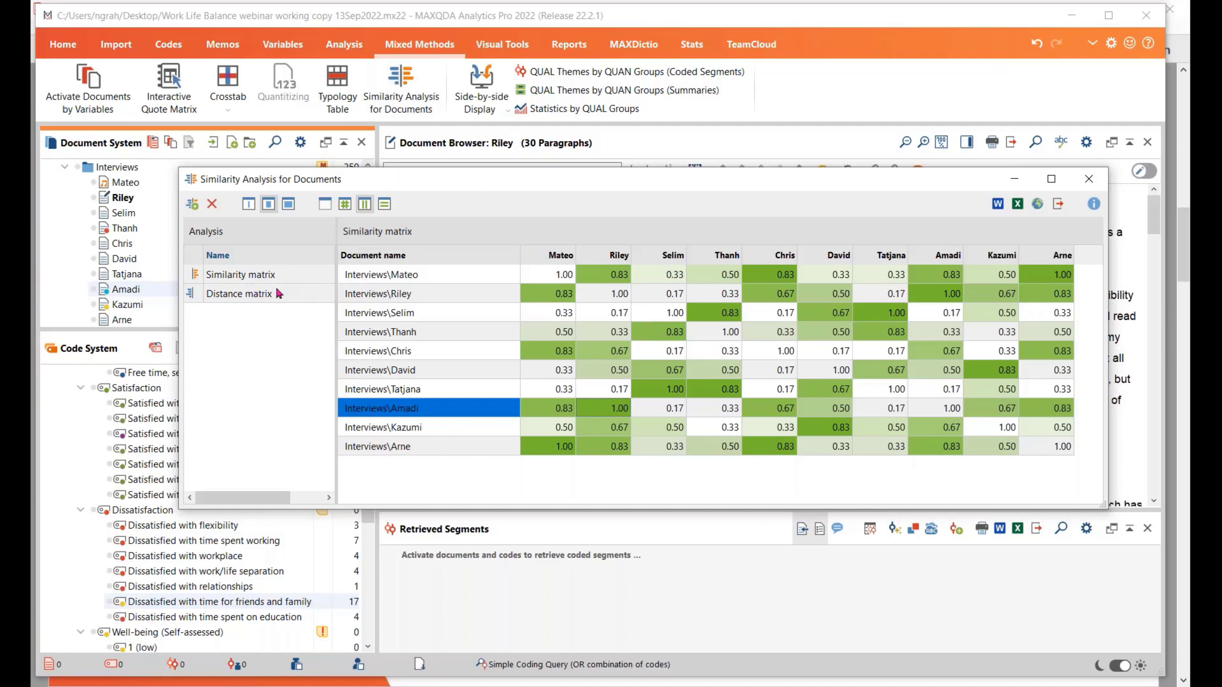
Review the code frequency and code existence measures offered for a new similarity/distance matrix, then leave the similarity analysis without creating one
{"action": "left_click", "coordinate": [193, 204]}
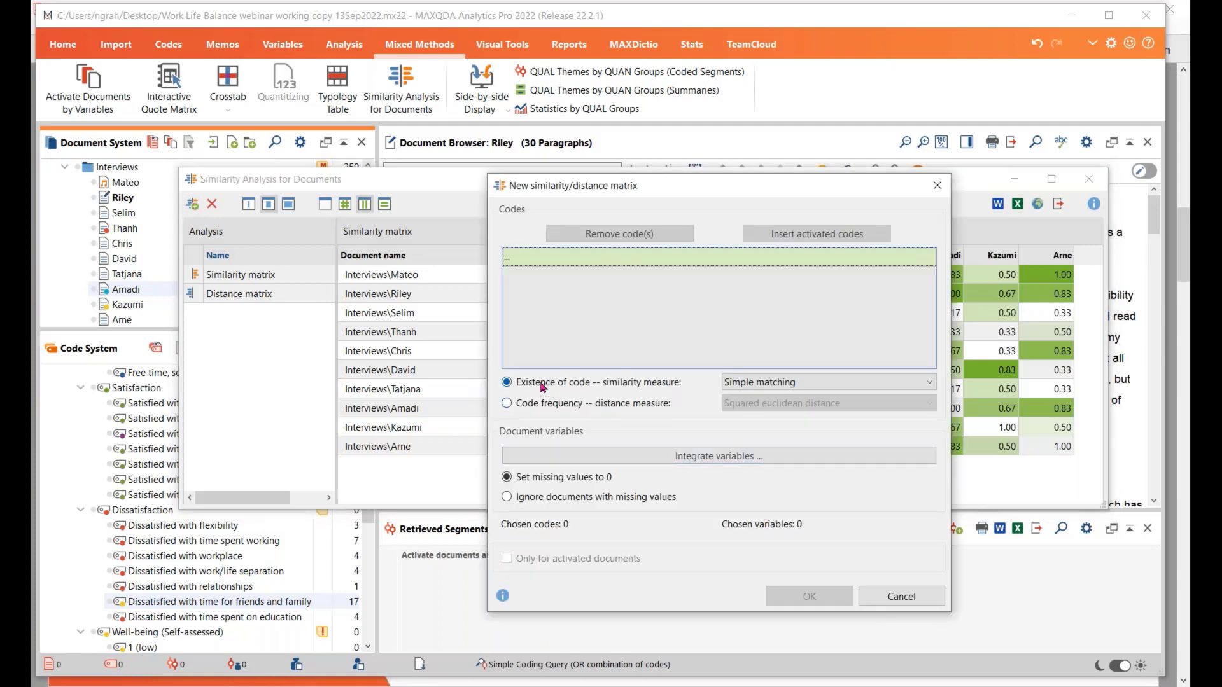
{"action": "left_click", "coordinate": [506, 404]}
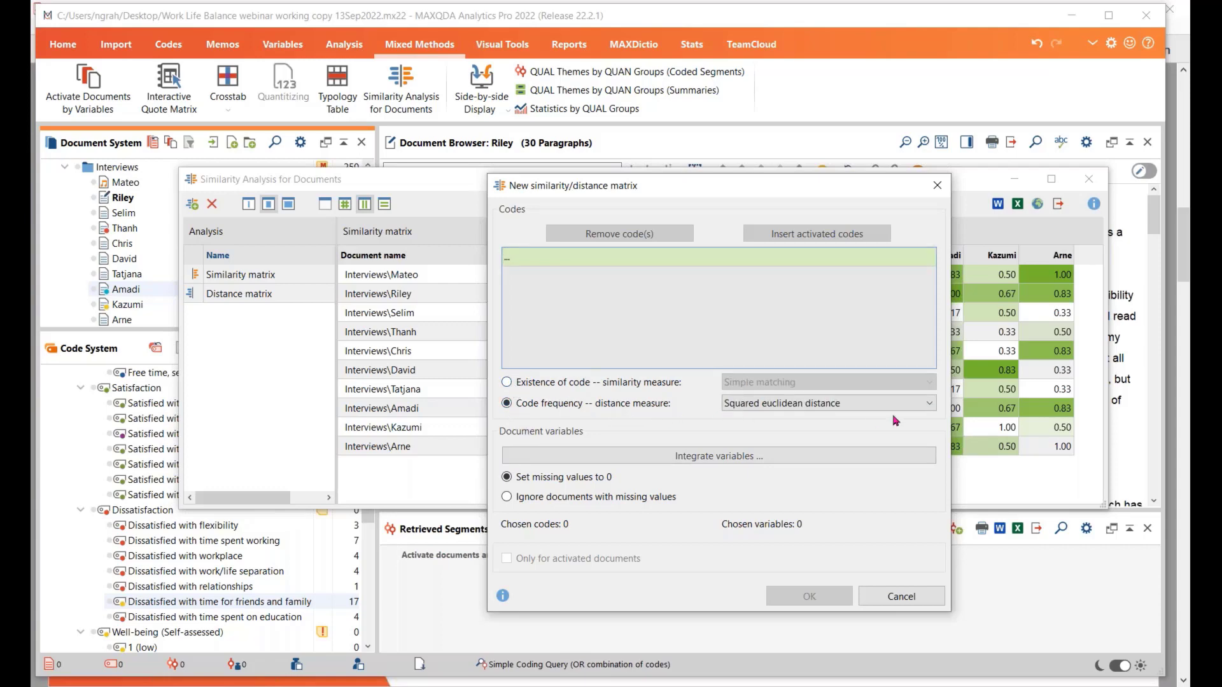
{"action": "left_click", "coordinate": [929, 403]}
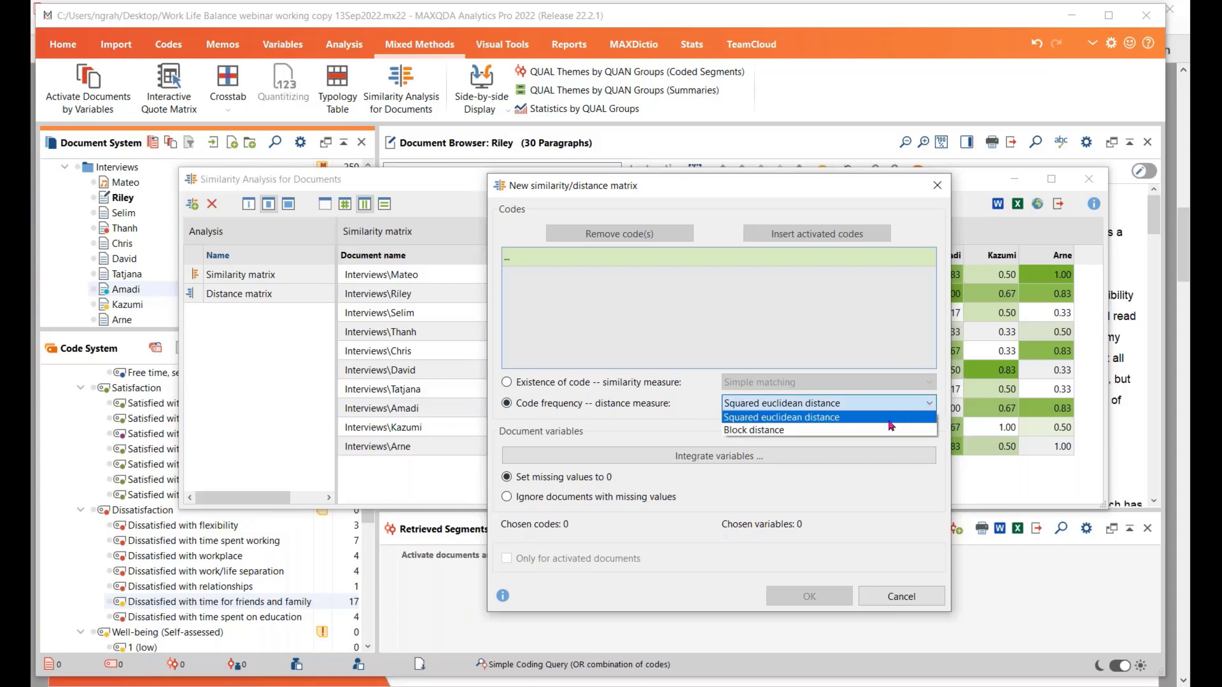
{"action": "left_click", "coordinate": [507, 383]}
{"action": "left_click", "coordinate": [507, 384]}
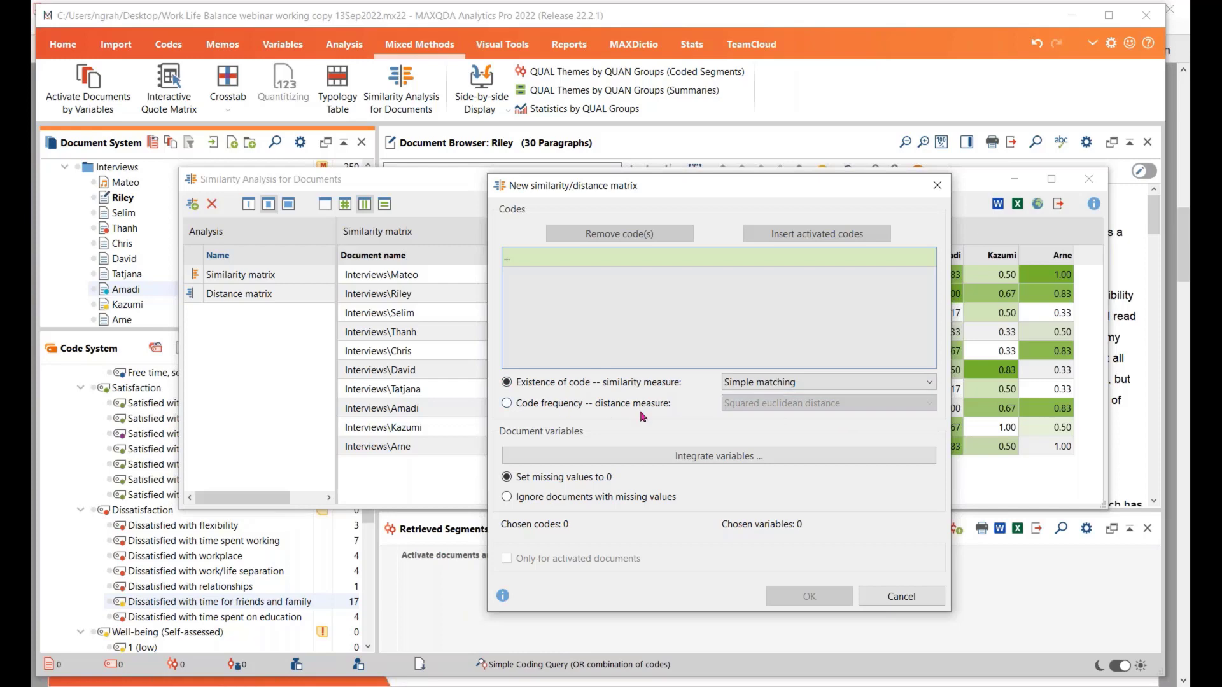
{"action": "left_click", "coordinate": [926, 390]}
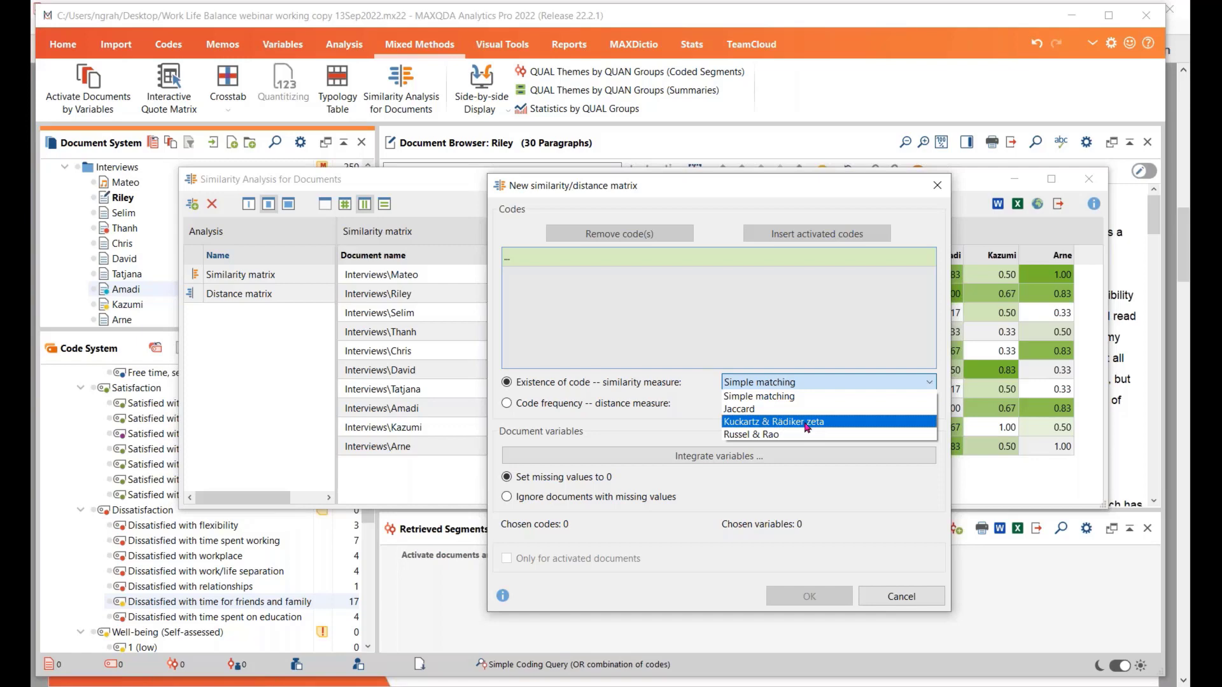
{"action": "left_click", "coordinate": [740, 318]}
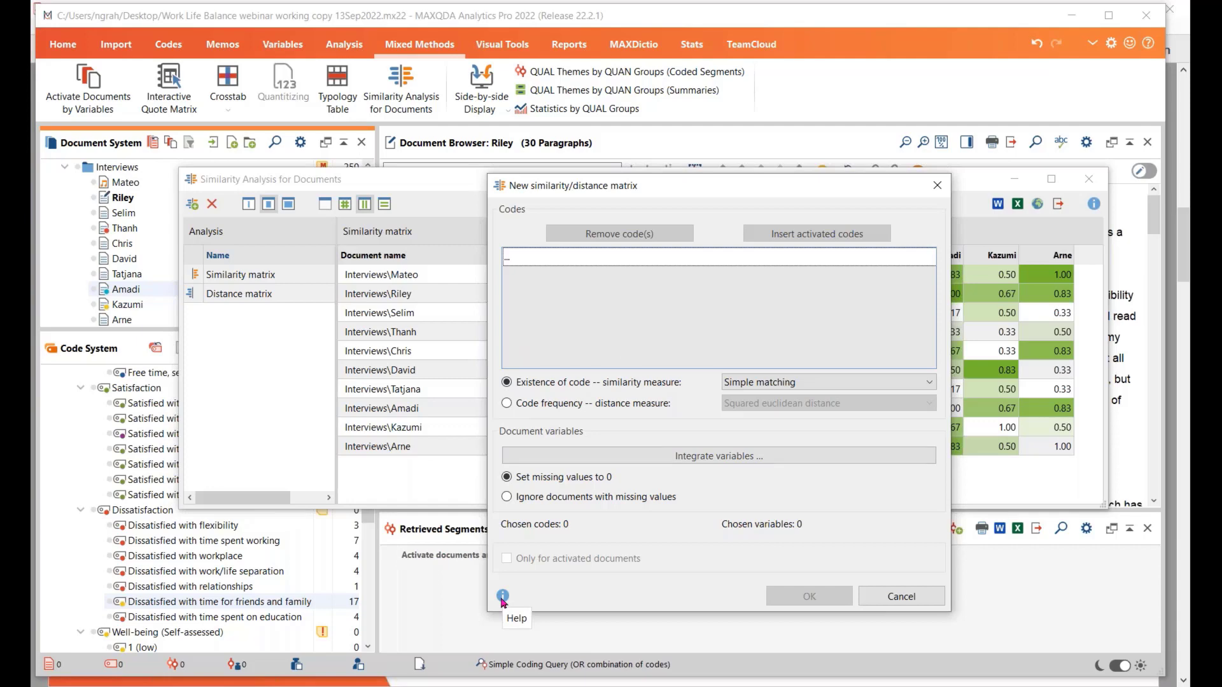
{"action": "left_click", "coordinate": [914, 596]}
{"action": "left_click", "coordinate": [1089, 179]}
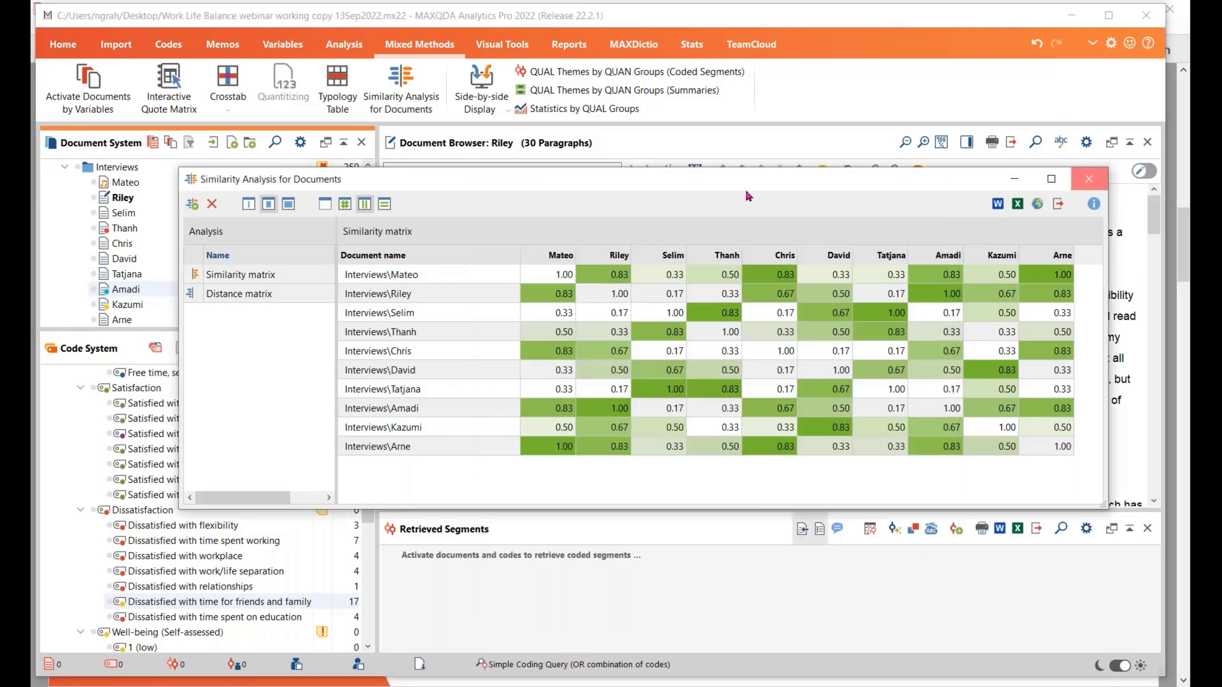
Check the functions summary slide in Adobe Acrobat Reader and set up a MAXMaps Two-Cases Model with the eighth and ninth Interviews documents
{"action": "key", "text": "alt+Tab"}
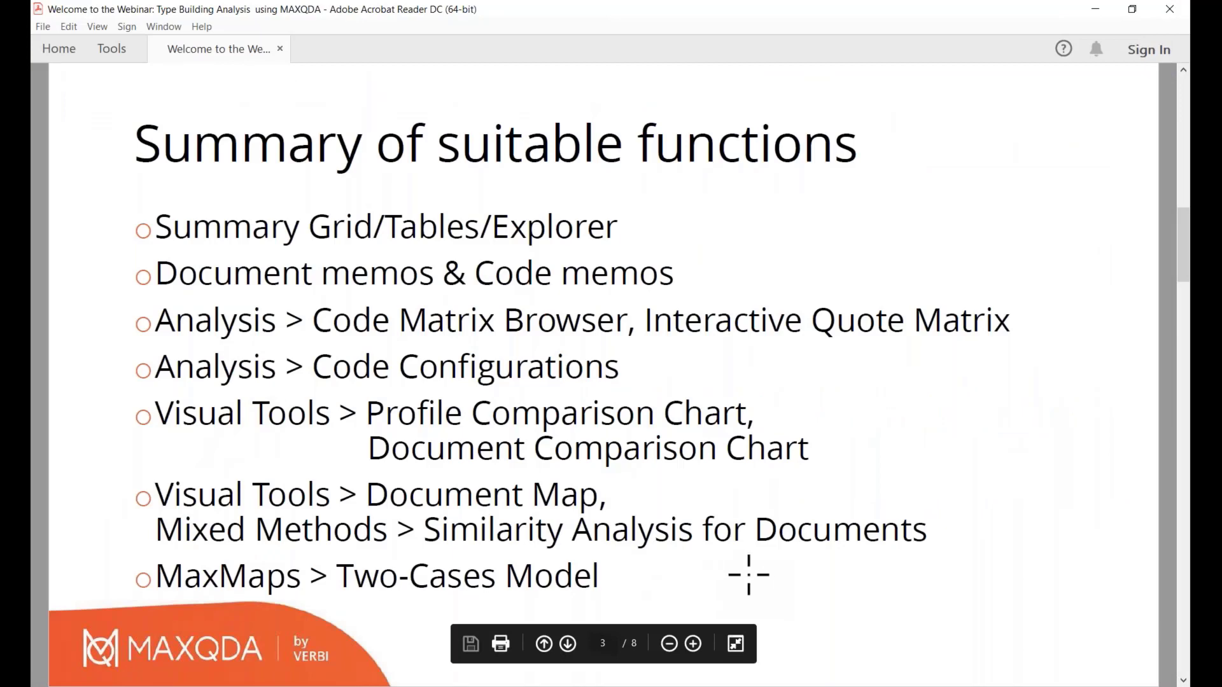
{"action": "key", "text": "alt+Tab"}
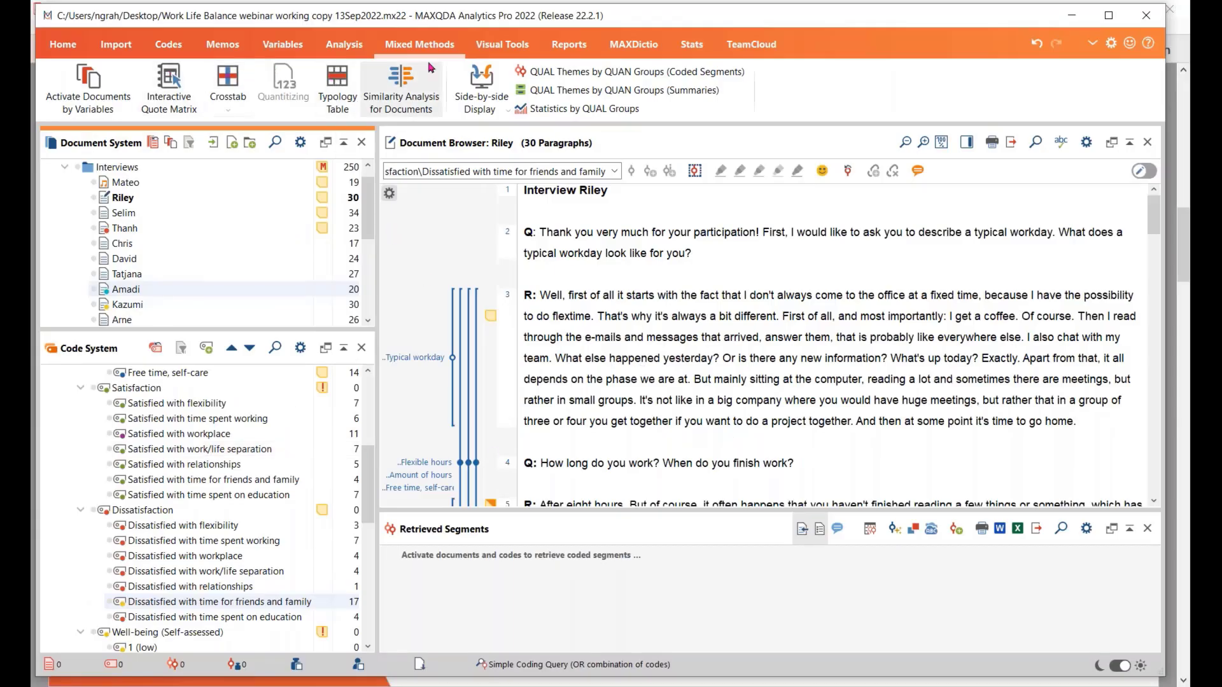
{"action": "left_click", "coordinate": [507, 46]}
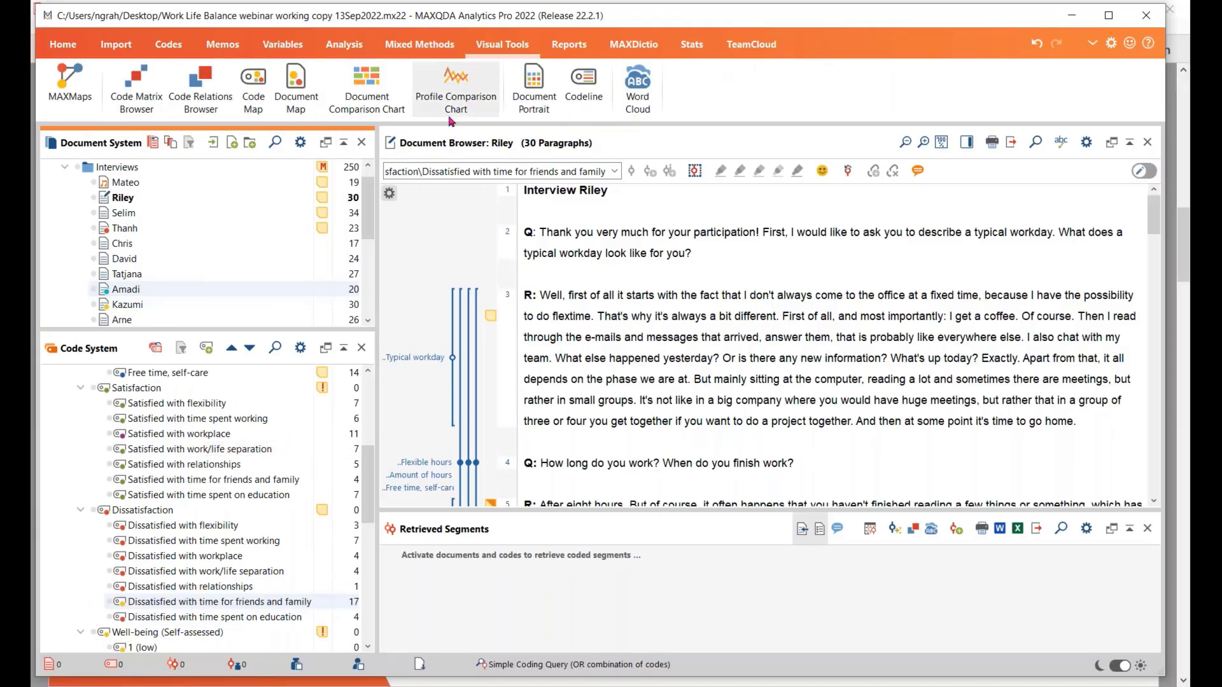
{"action": "left_click", "coordinate": [66, 81]}
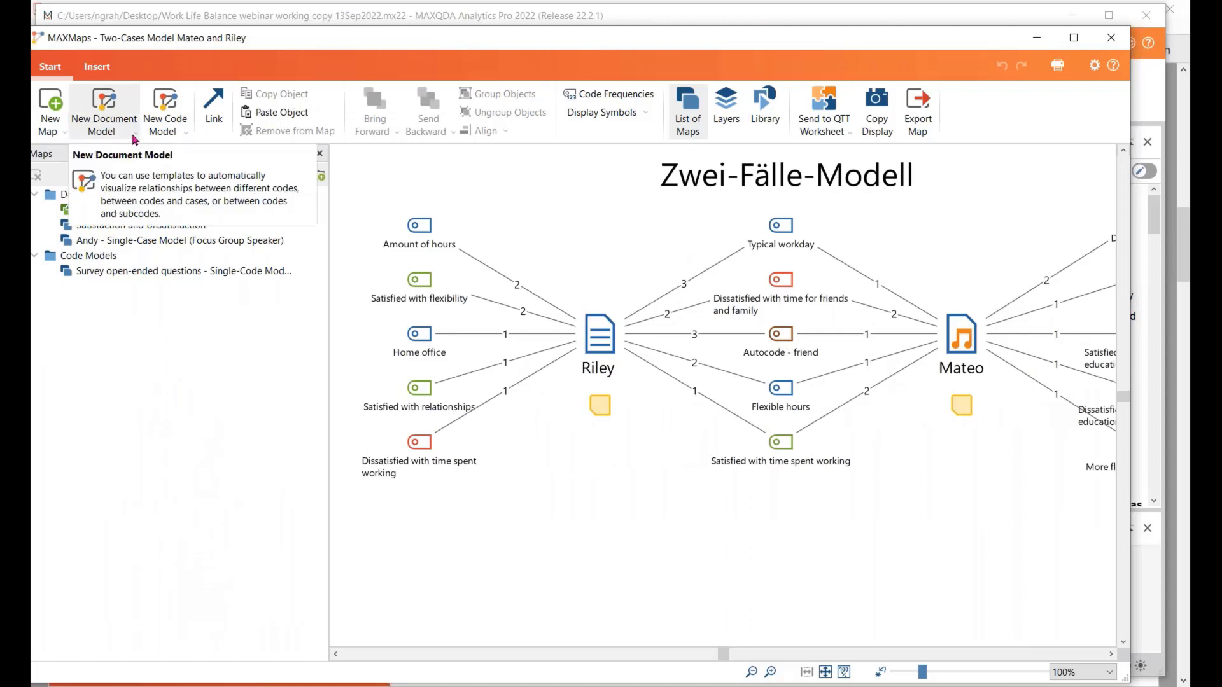
{"action": "left_click", "coordinate": [135, 135]}
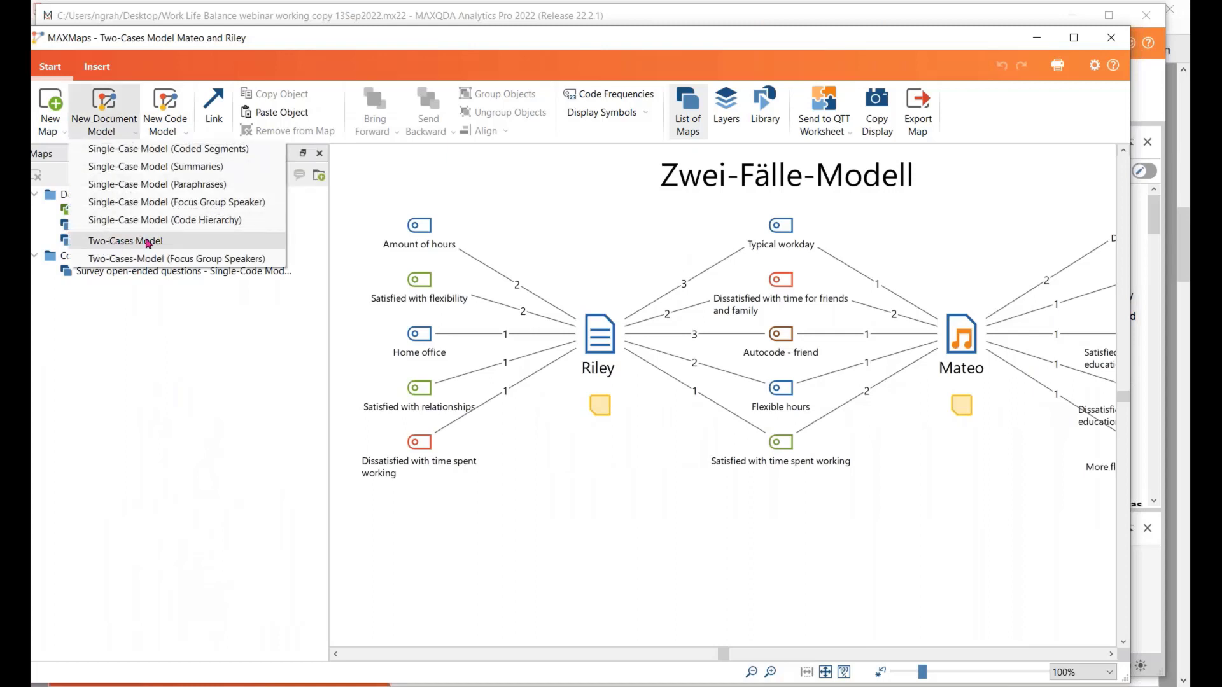
{"action": "left_click", "coordinate": [148, 242]}
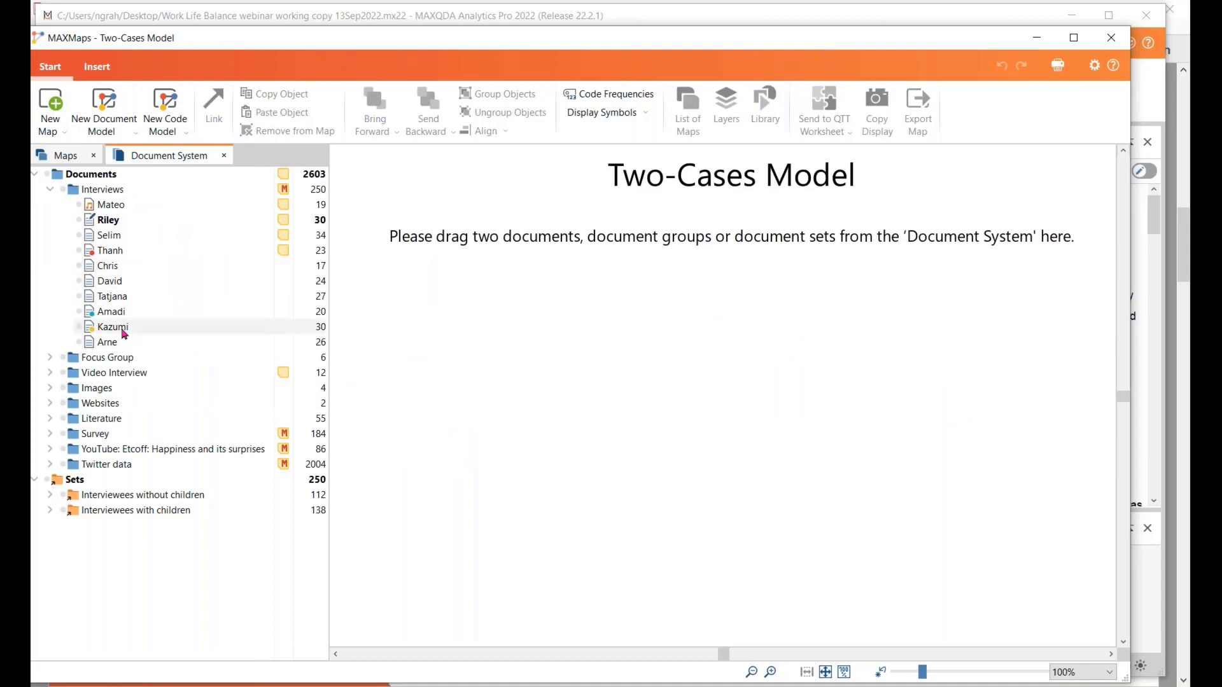
{"action": "left_click_drag", "start_coordinate": [140, 319], "coordinate": [603, 364]}
{"action": "left_click_drag", "start_coordinate": [141, 330], "coordinate": [798, 365]}
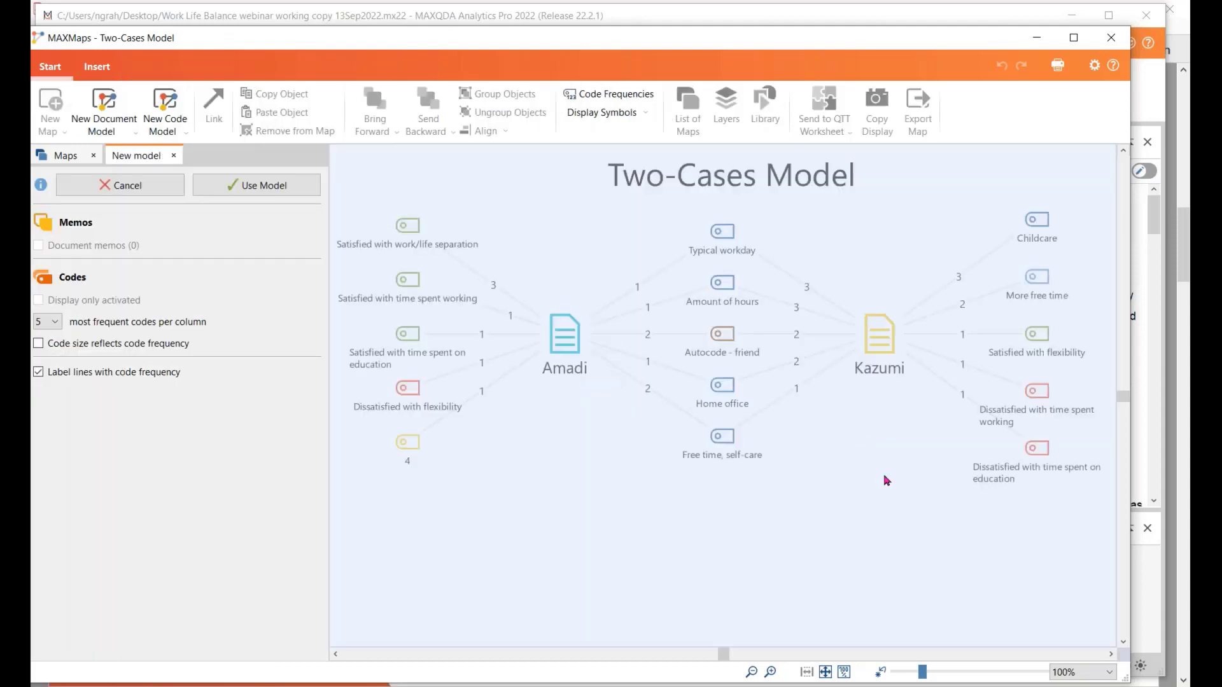